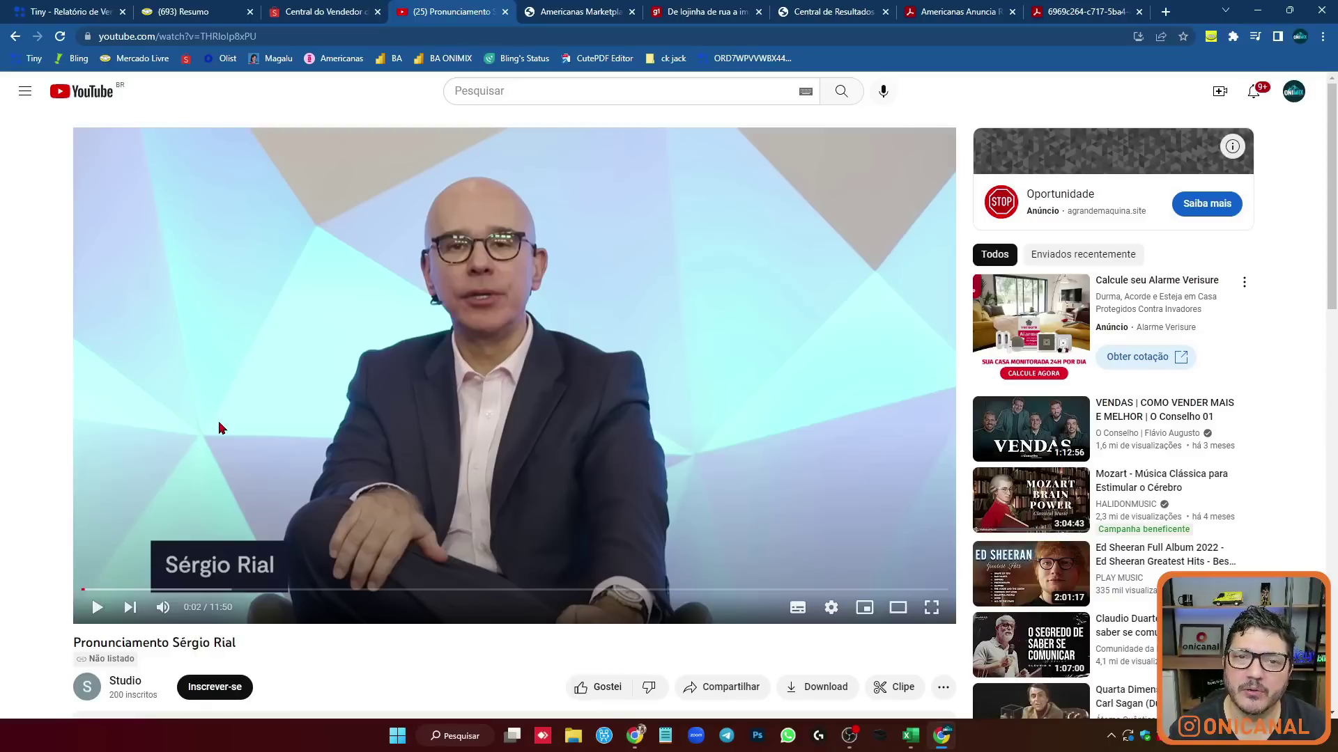
Switch to the Excel workbook "DRE e Balanço - Caso Americanas" and auto-fit the width of the DRE's value column D.
key(alt+Tab)
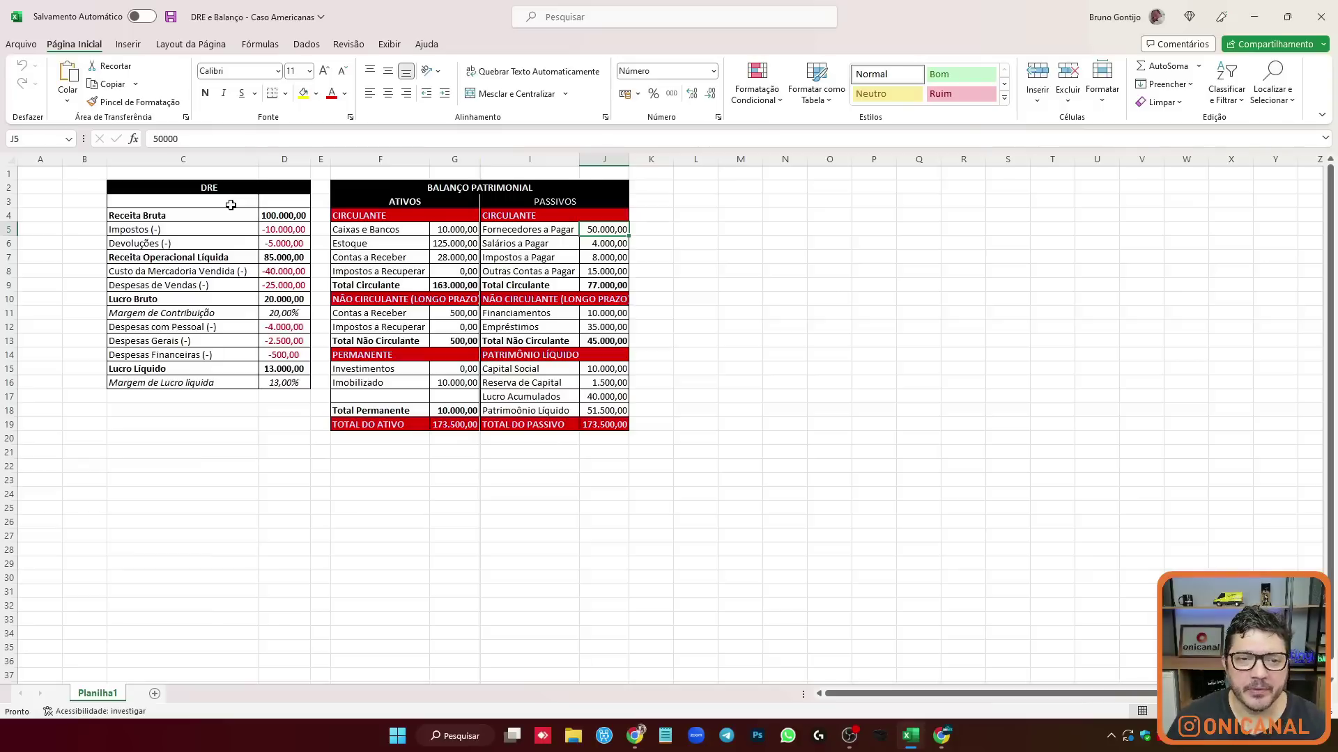
ctrl+scroll(255, 275, up, 2)
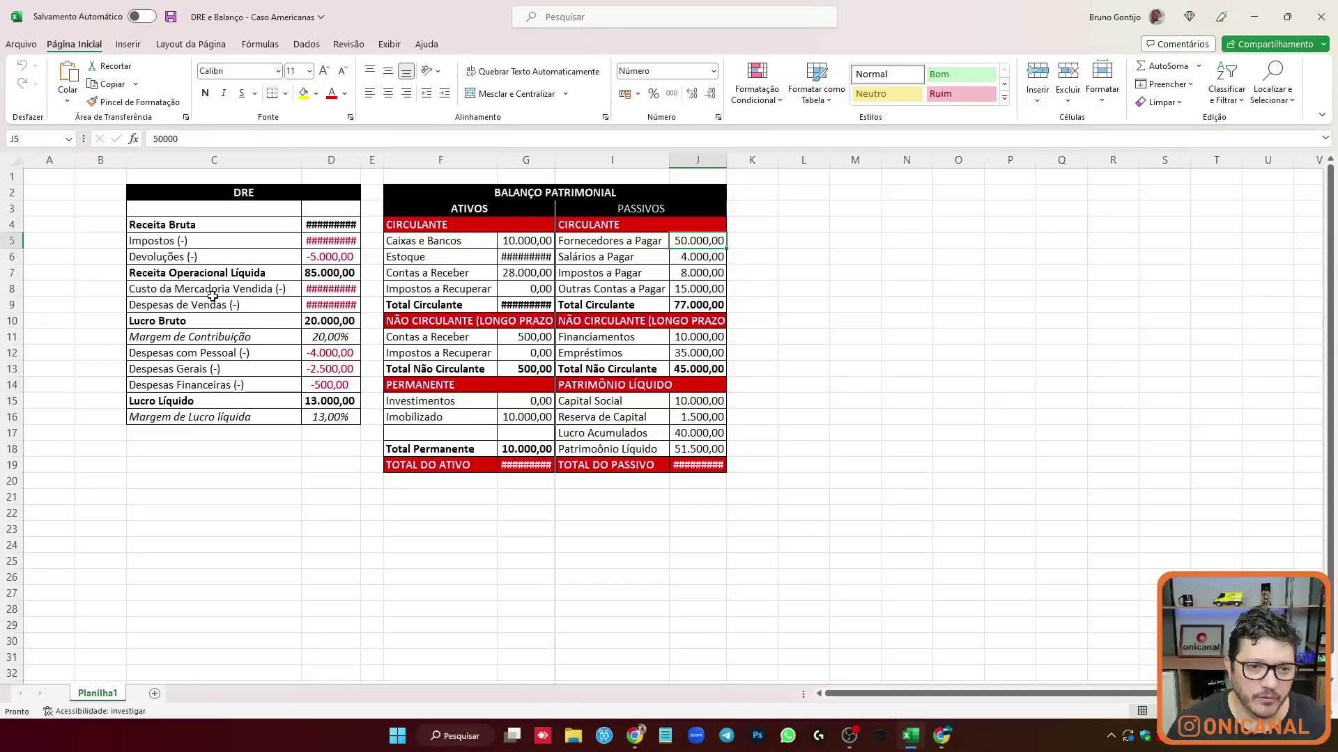
double_click(452, 163)
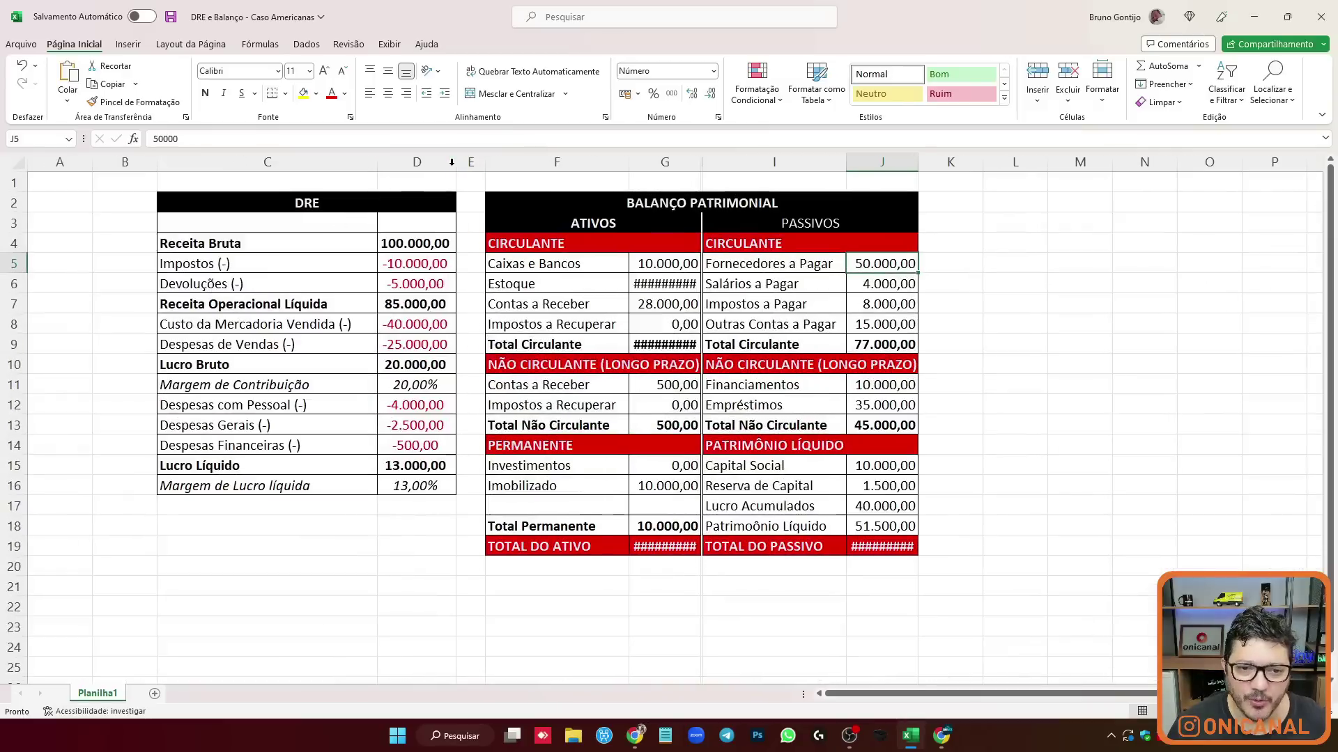
ctrl+scroll(493, 353, up, 1)
ctrl+scroll(495, 358, up, 1)
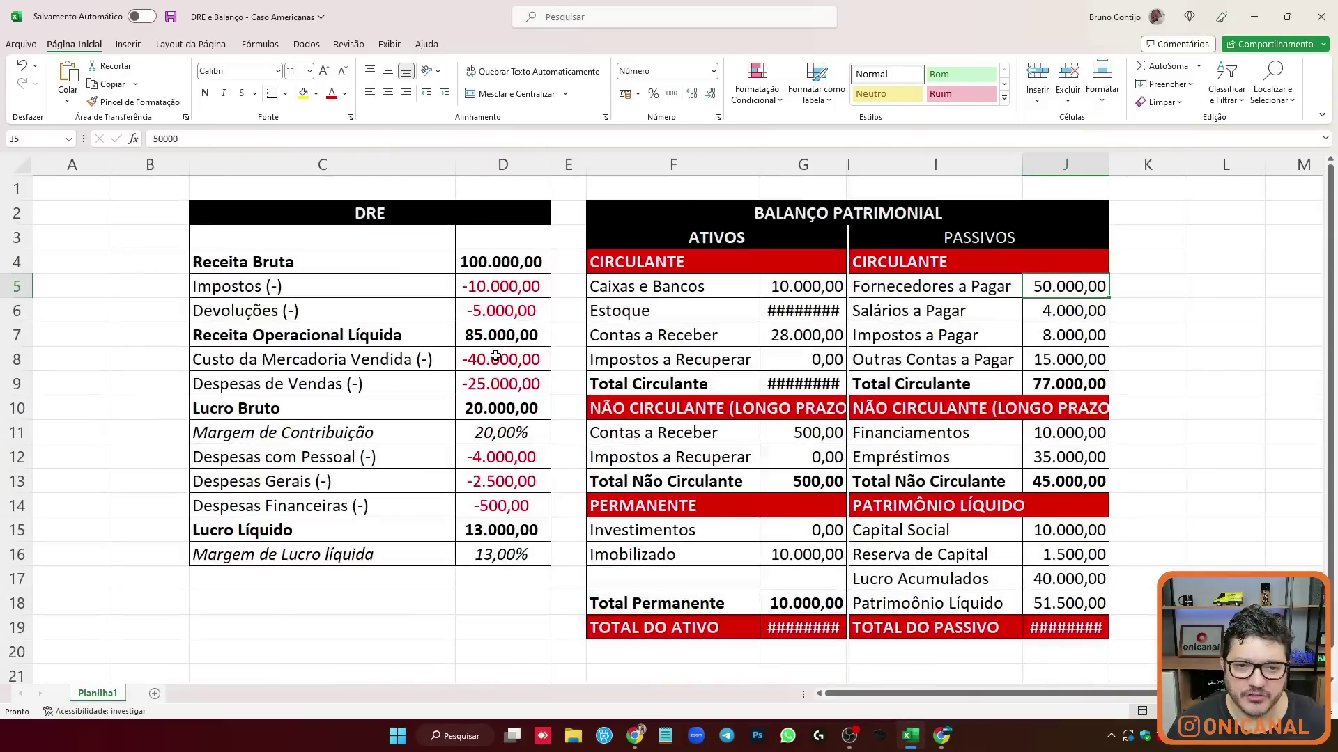
ctrl+scroll(542, 317, up, 1)
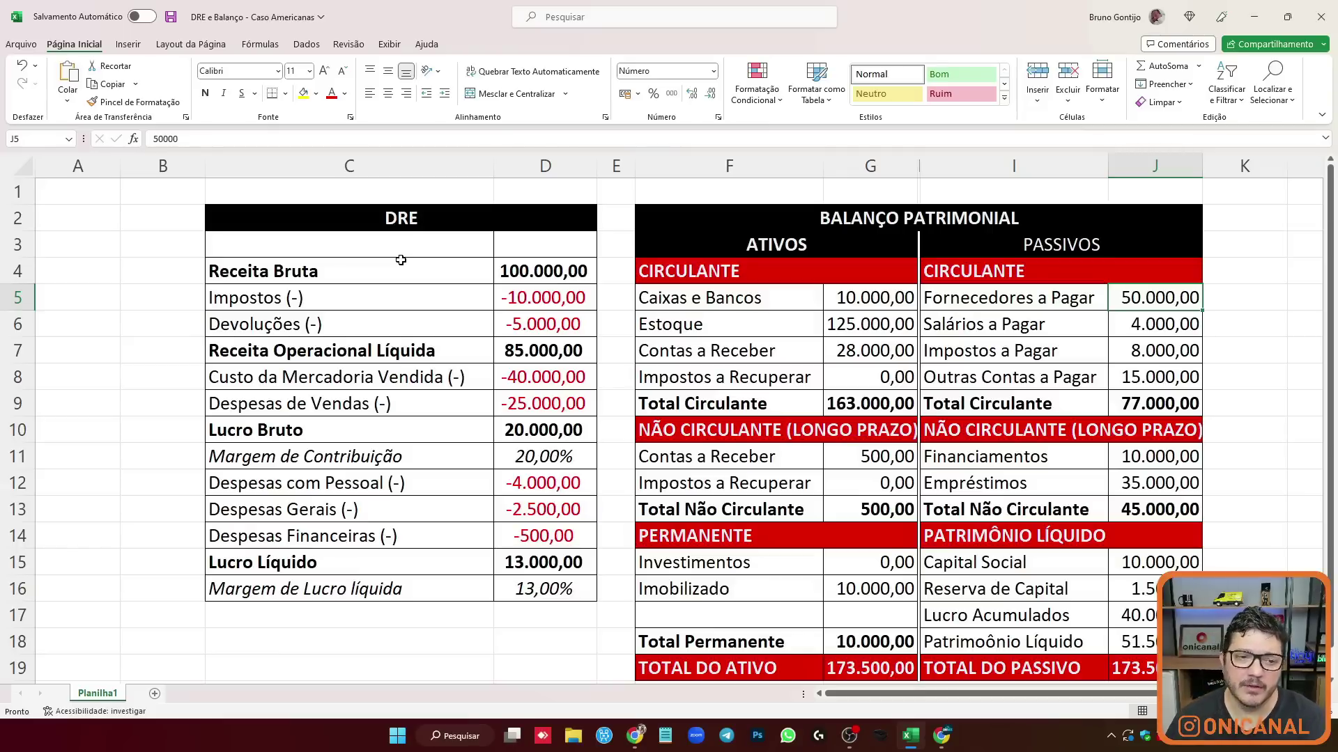
Examine the DRE's Receita Bruta row and the formula behind the Impostos amount in D5.
click(421, 221)
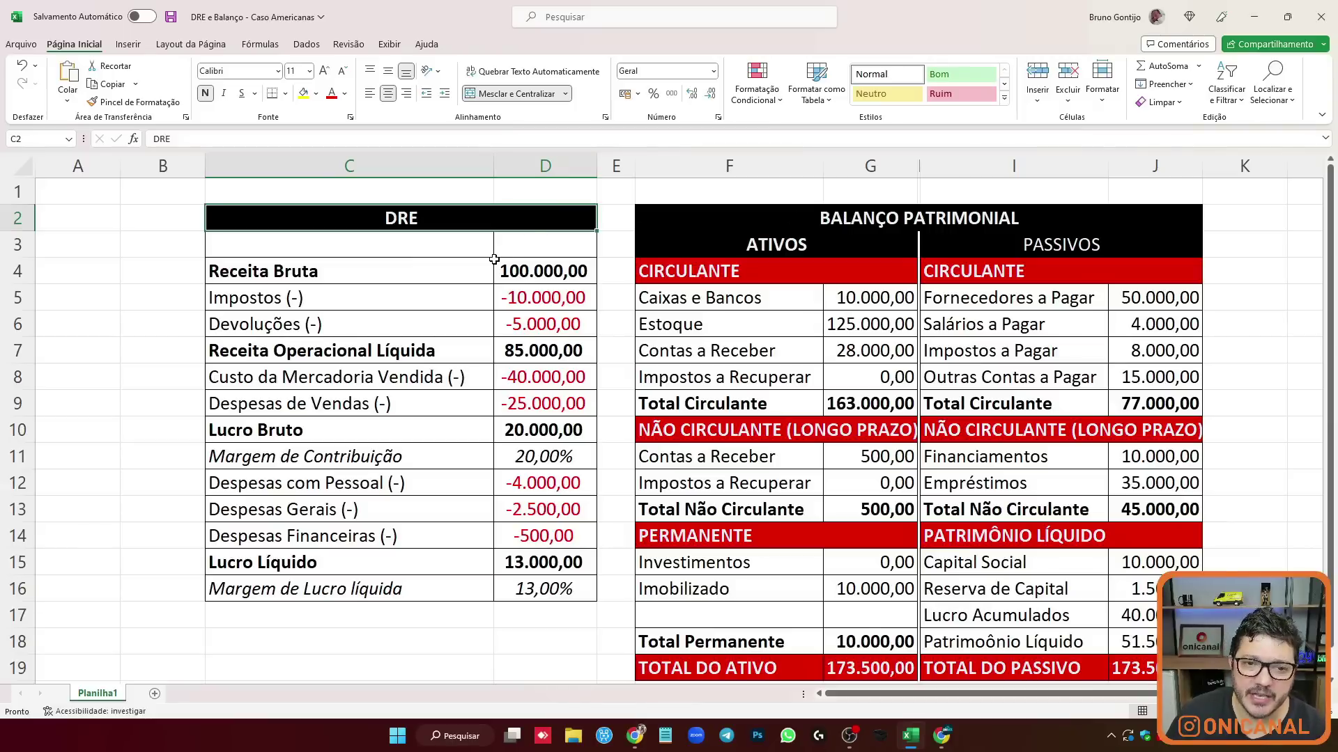
click(374, 273)
click(497, 264)
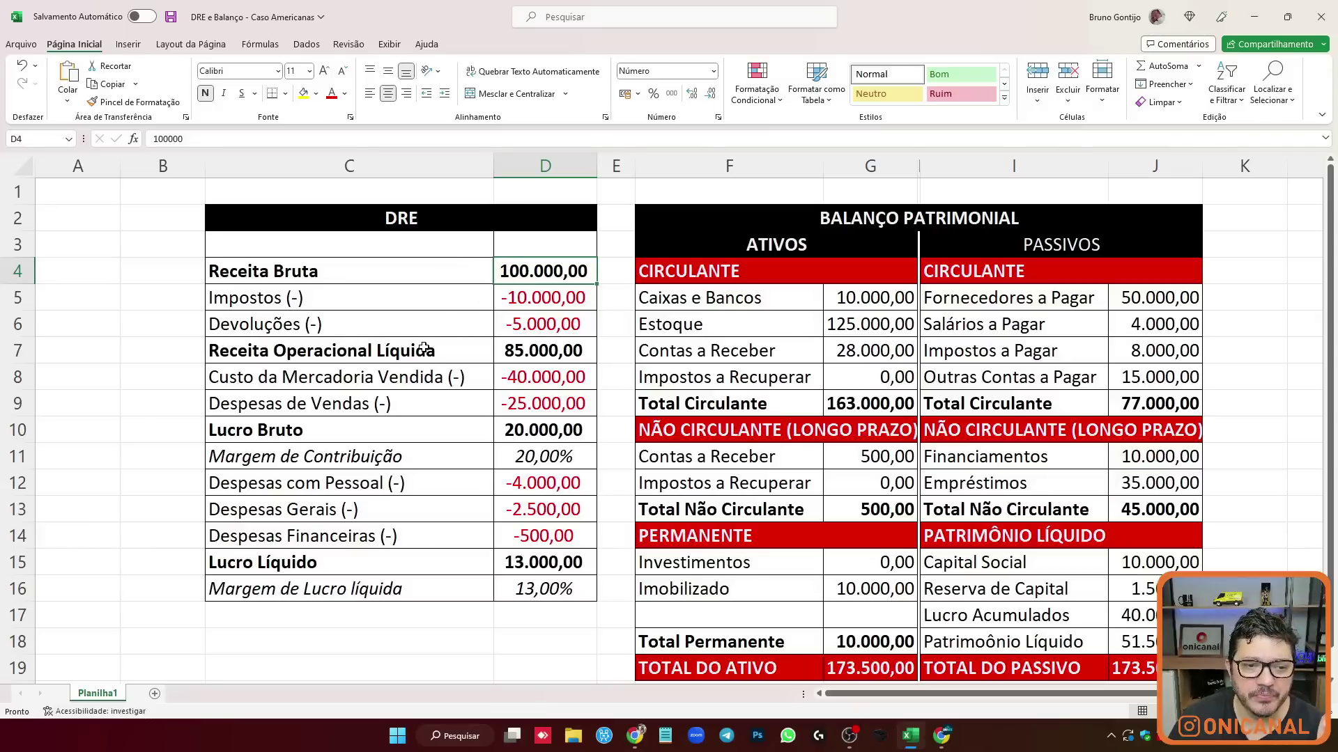
click(505, 300)
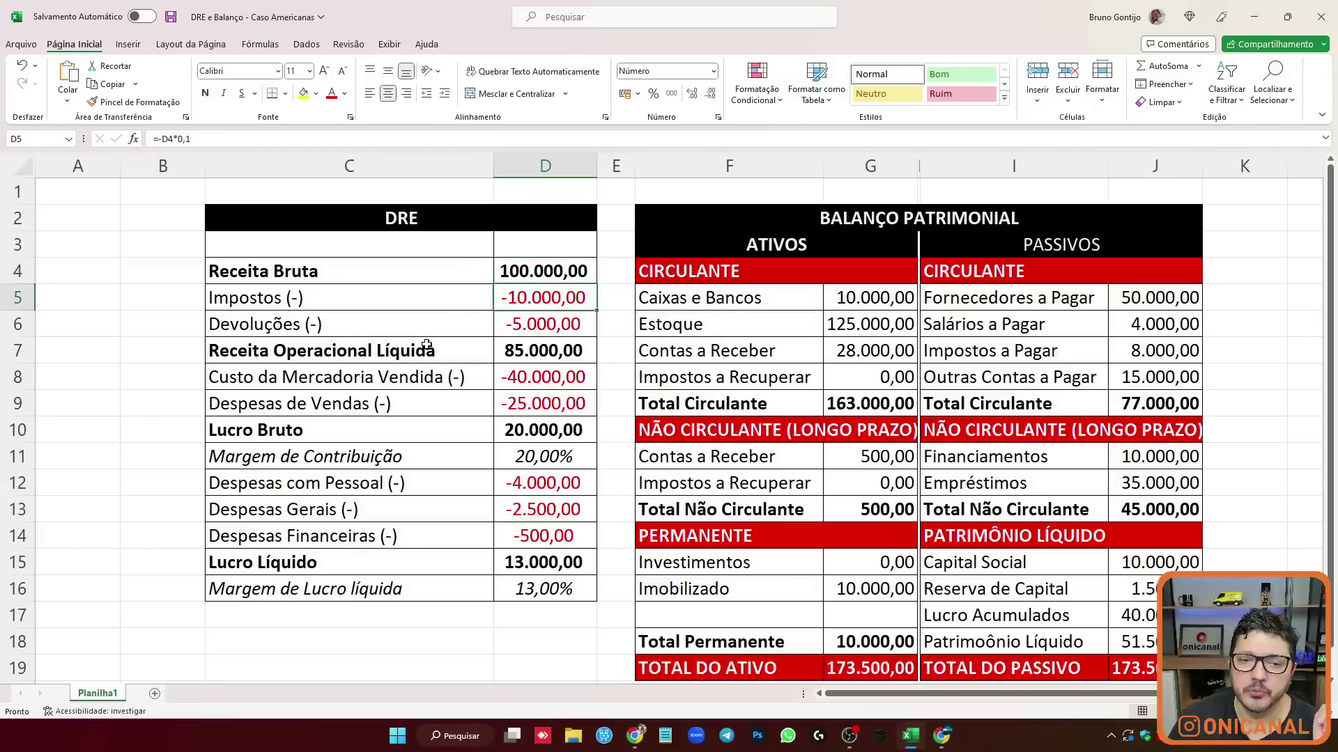
double_click(531, 296)
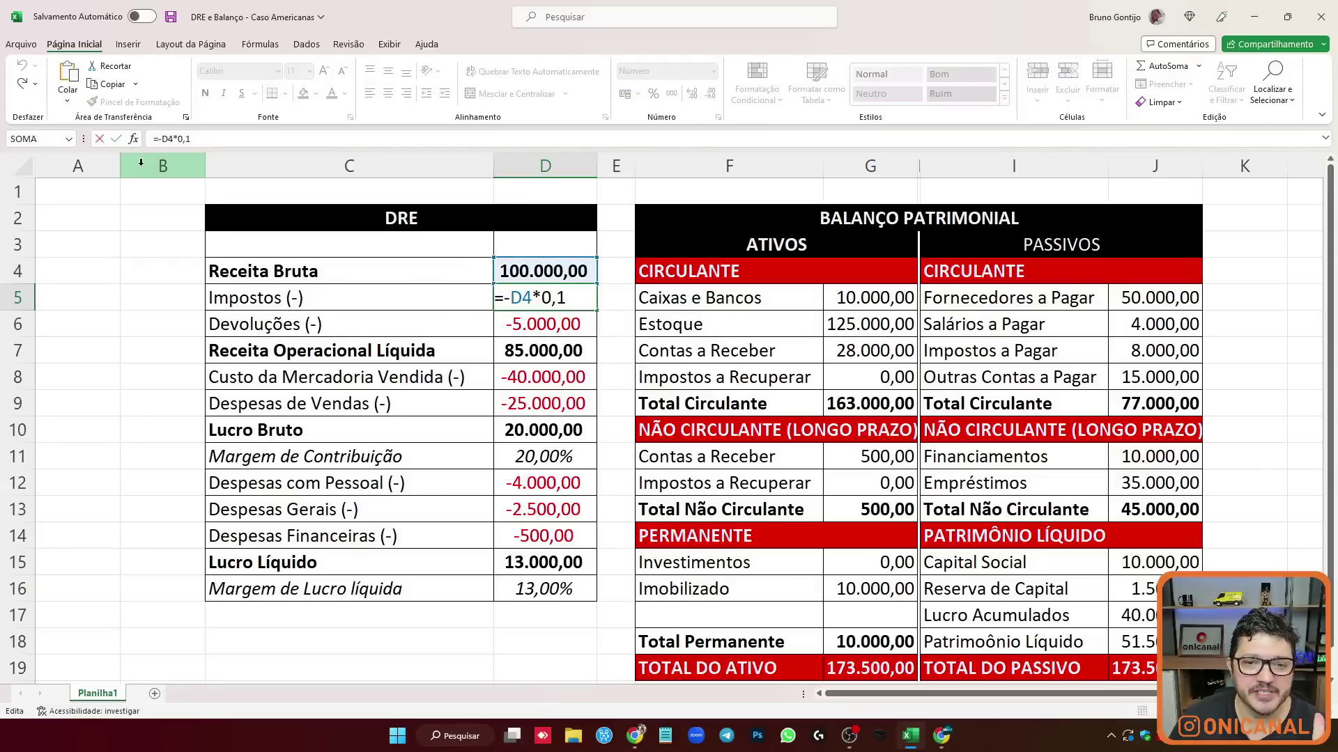
key(Return)
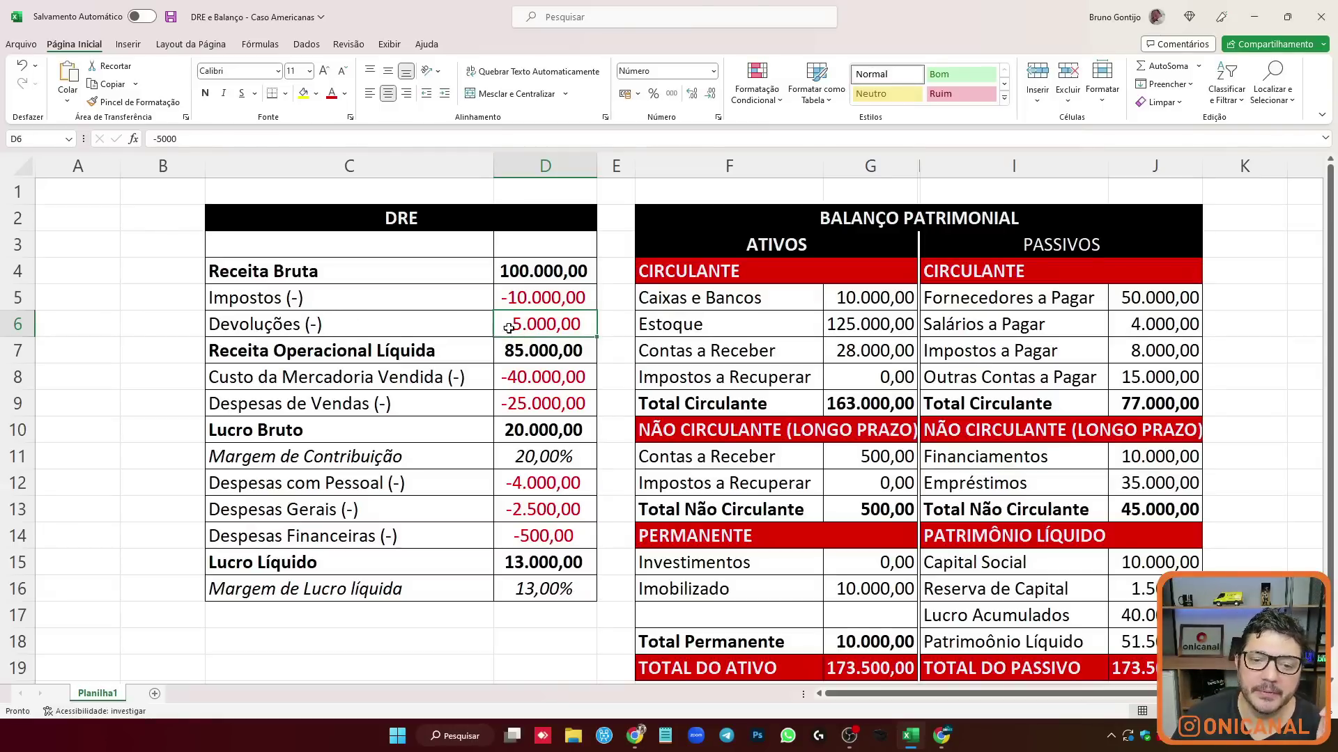
Review the DRE amounts from Receita Bruta through Custo da Mercadoria Vendida, then inspect the Despesas de Vendas formula in D9.
click(529, 268)
click(526, 293)
click(523, 322)
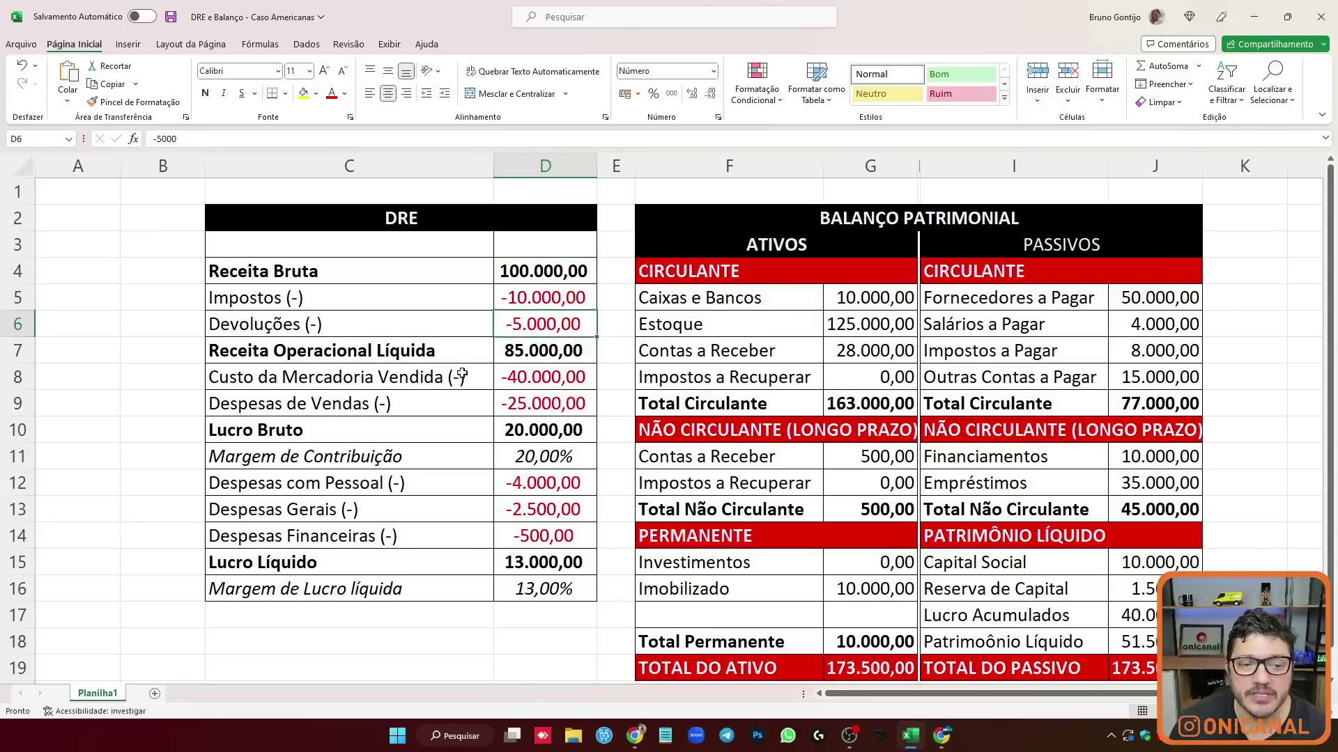
click(519, 342)
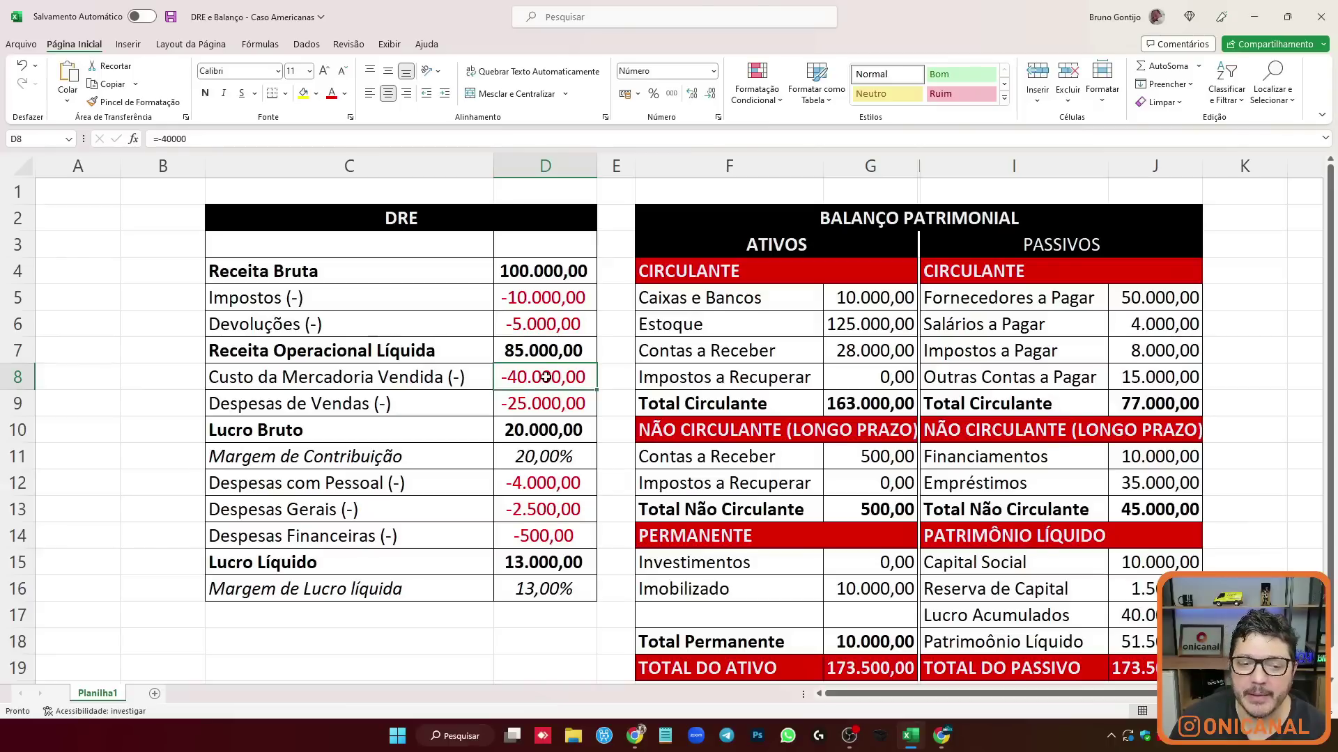
click(352, 396)
click(526, 408)
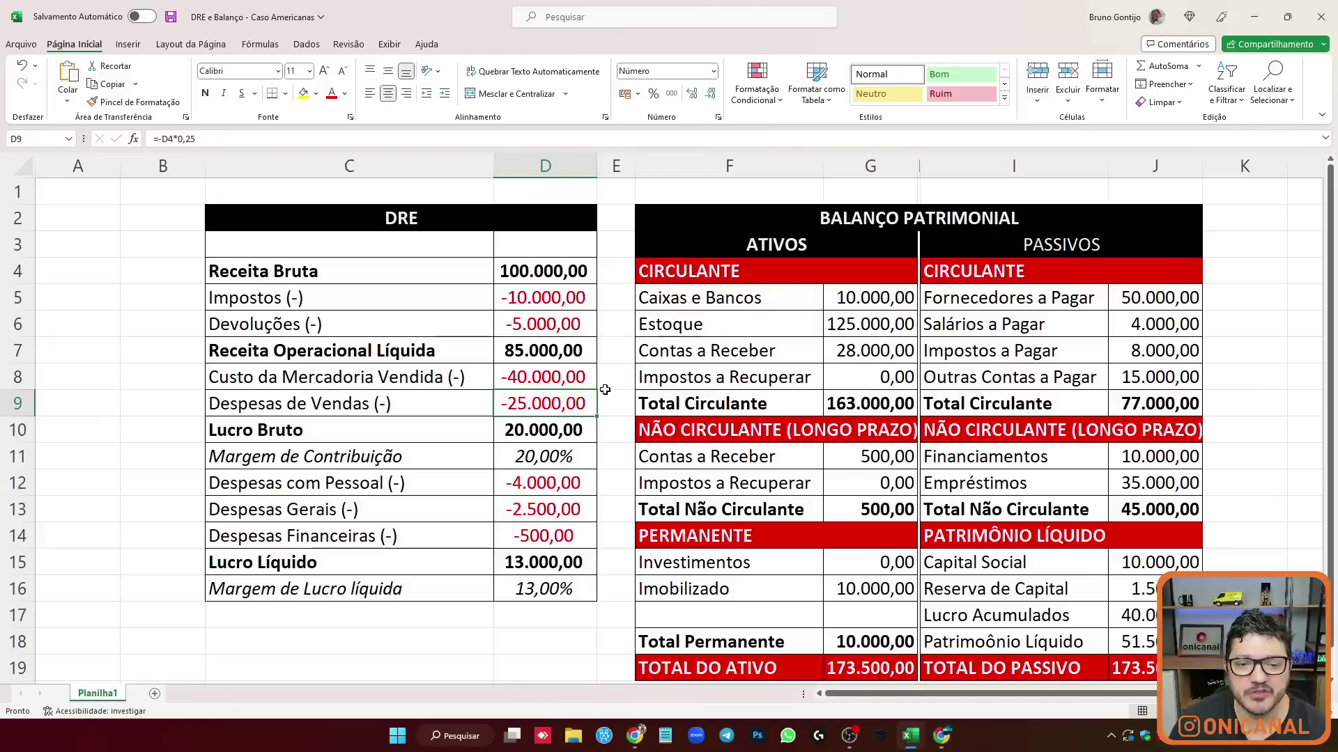
double_click(566, 403)
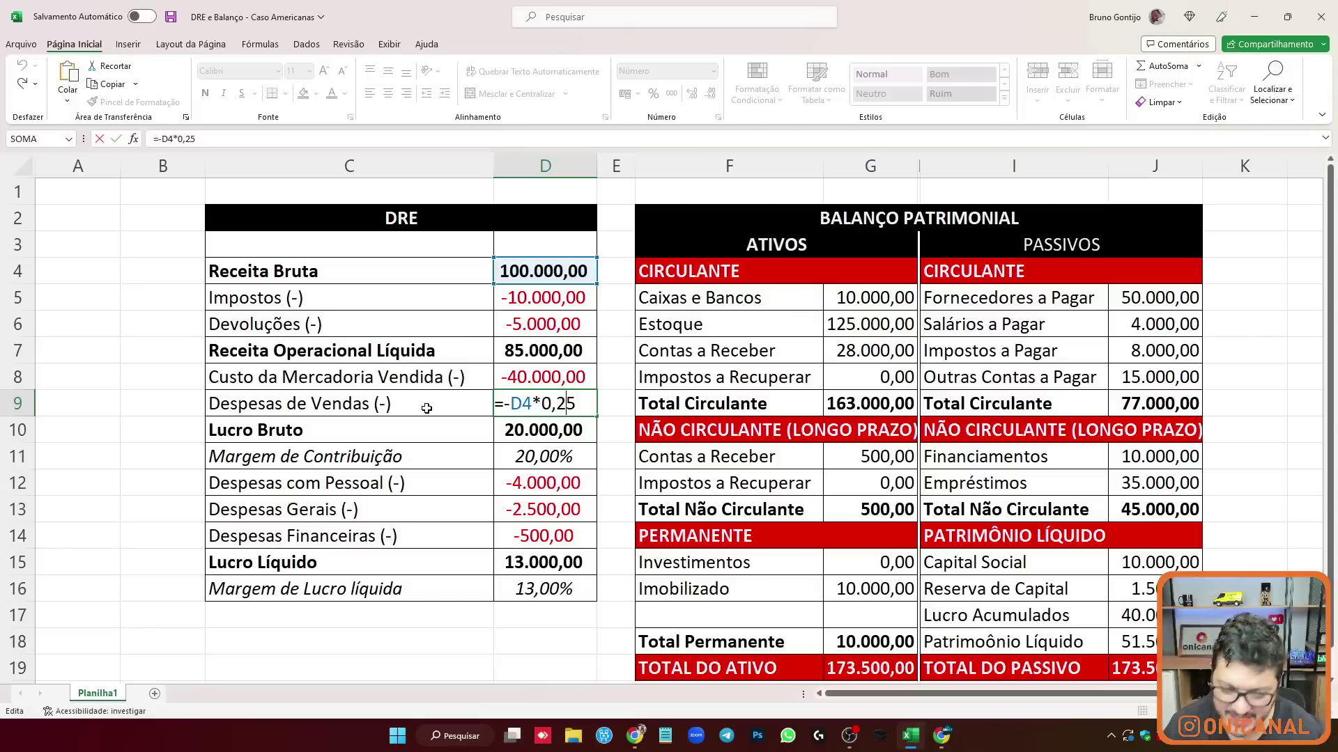
key(Return)
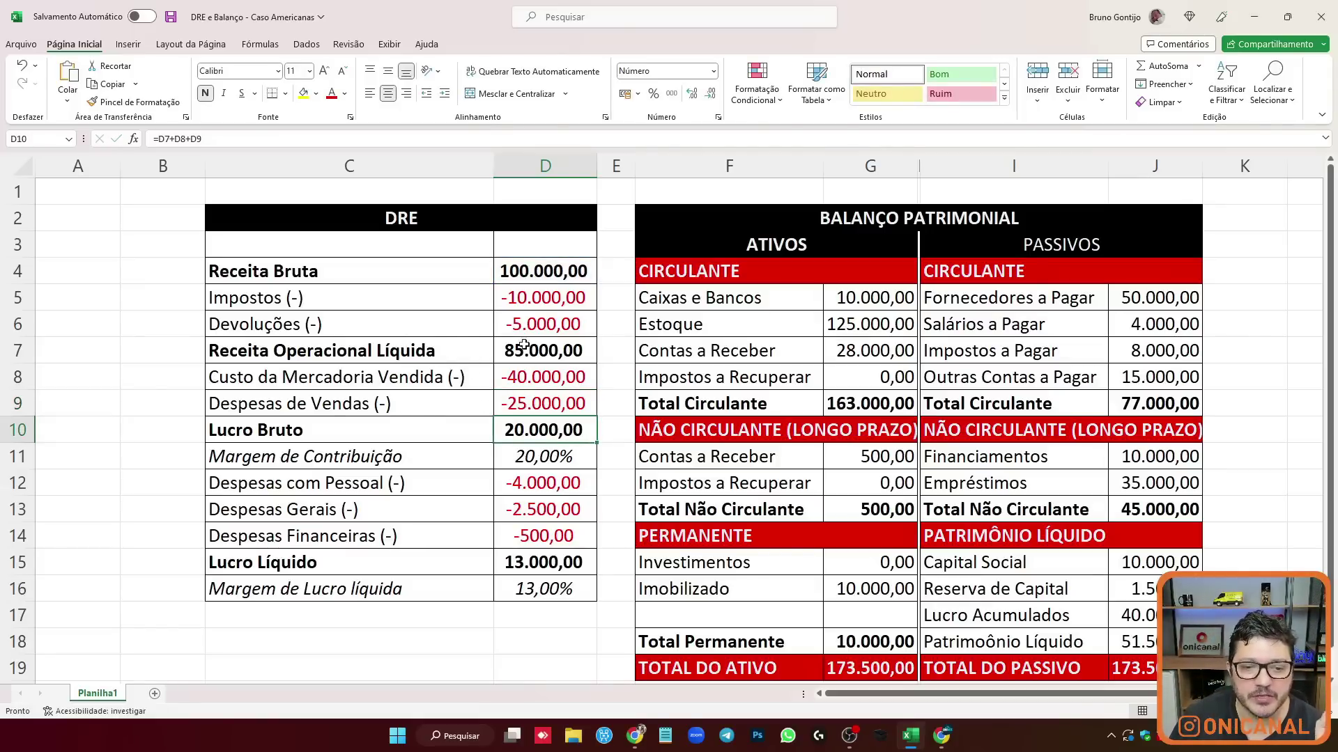
Trace Lucro Bruto from the costs above it and inspect the Margem de Contribuição formula in D11.
click(509, 369)
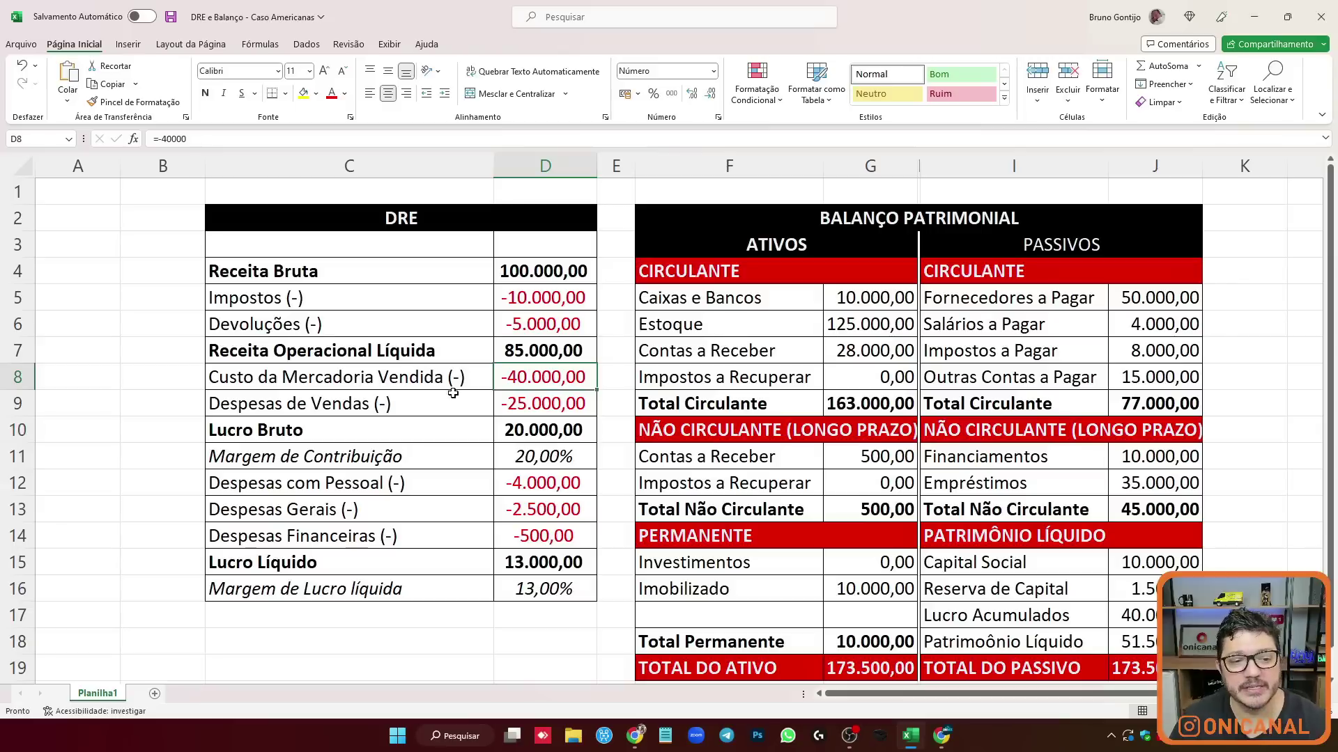
click(510, 415)
click(513, 427)
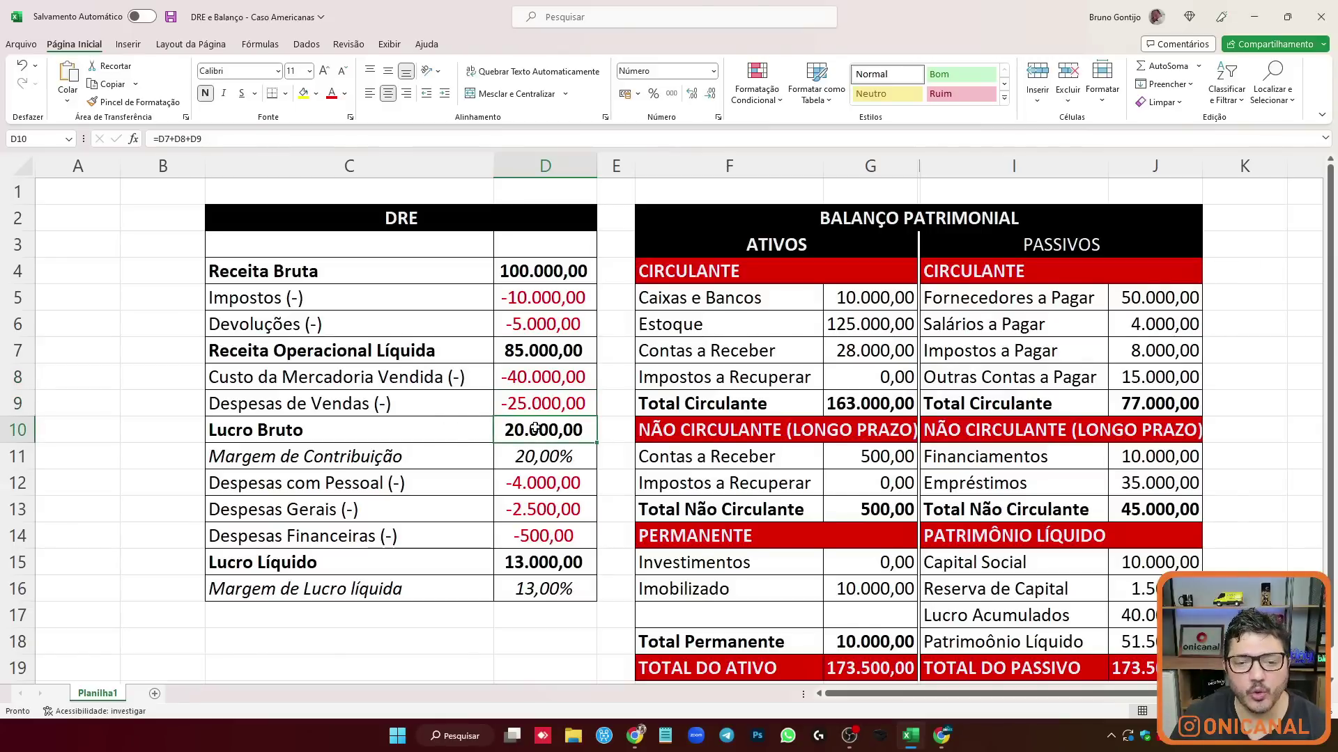
click(531, 269)
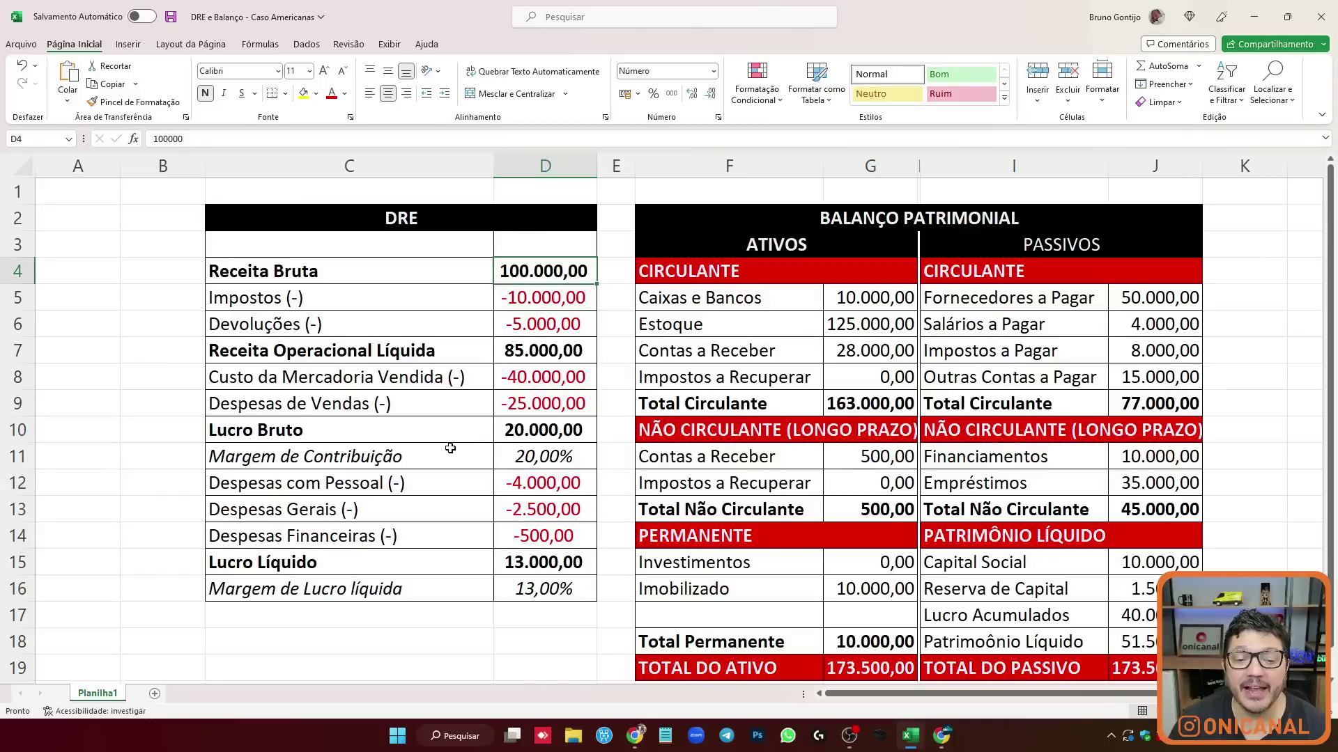
double_click(505, 459)
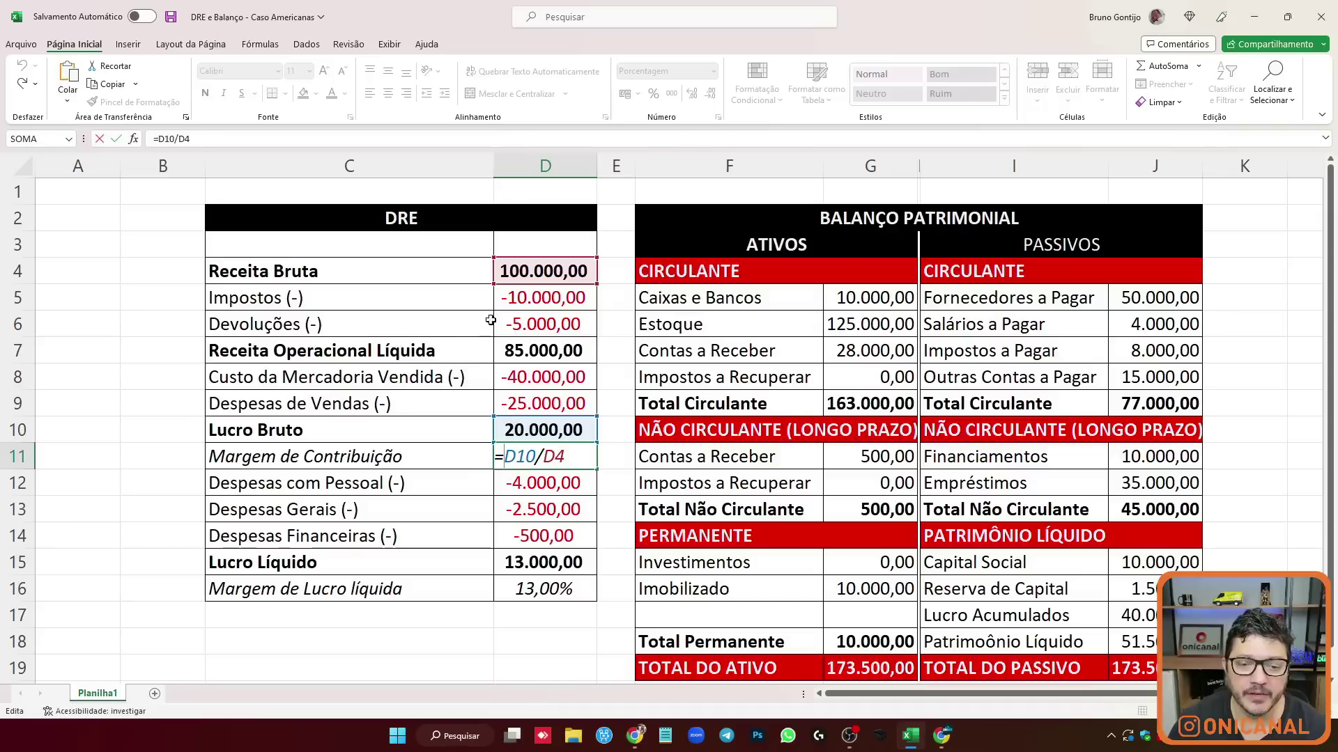
key(Return)
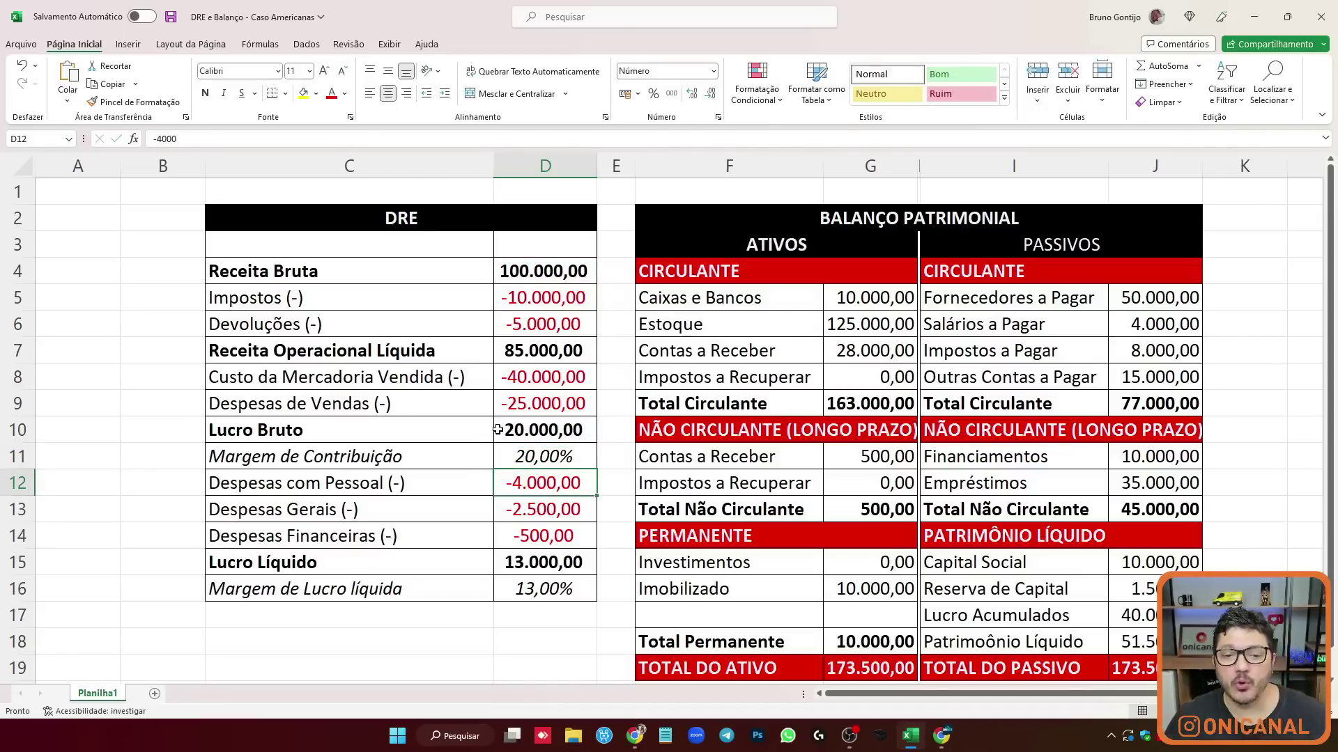
Review the personnel, general and financial expense rows and Lucro Líquido, and inspect the Margem de Lucro líquida formula in D16.
click(412, 477)
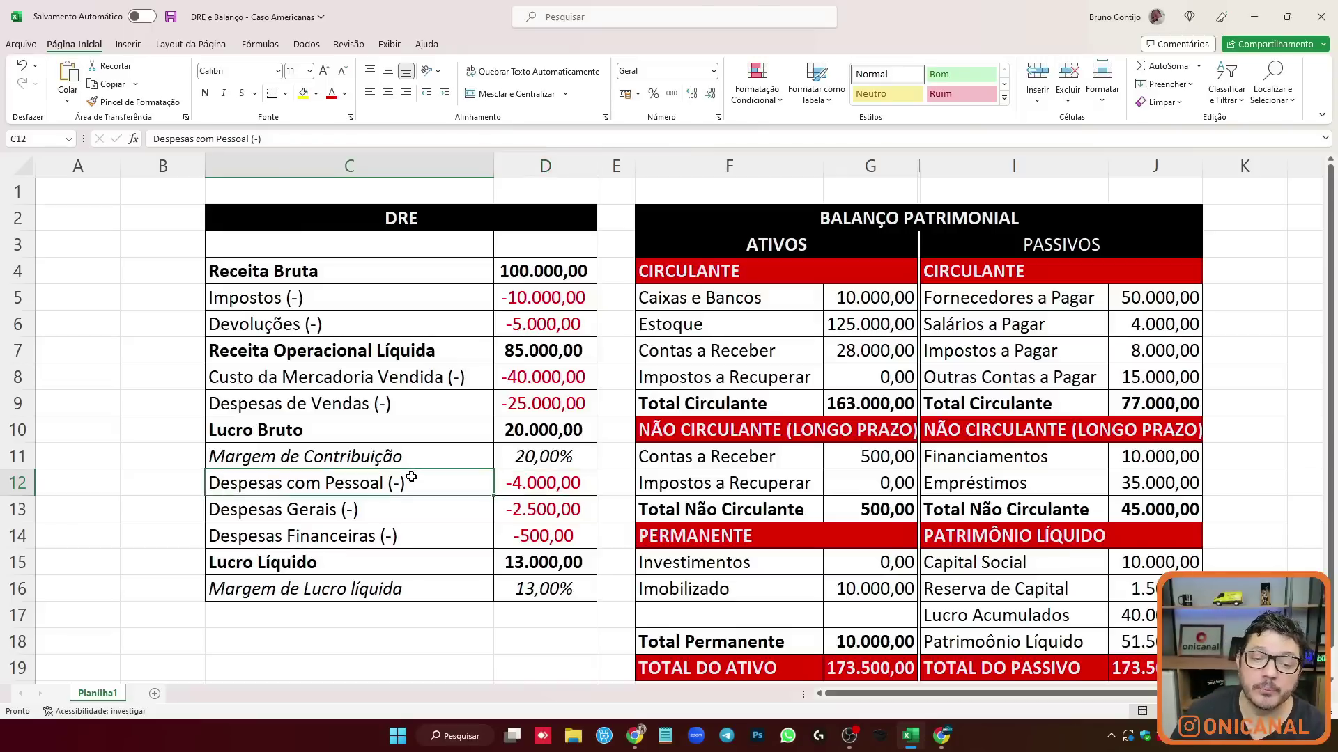
click(311, 513)
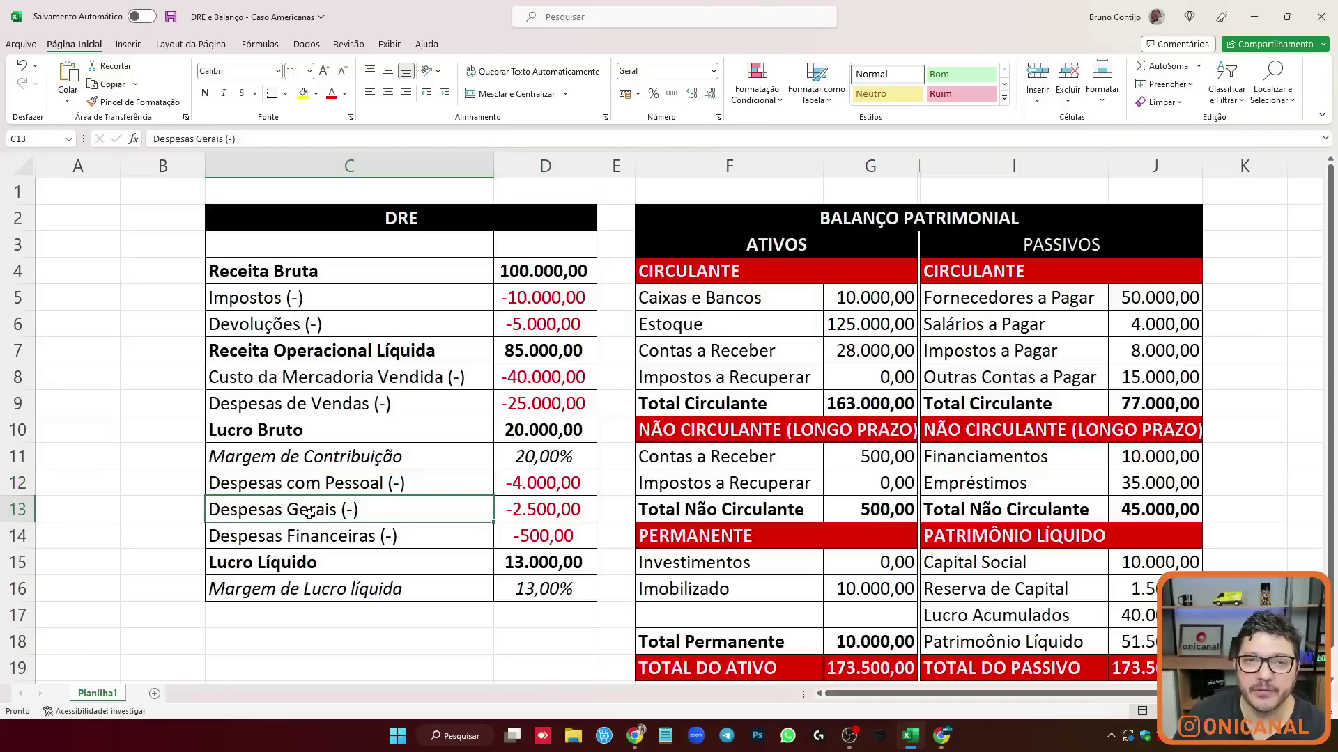
click(315, 538)
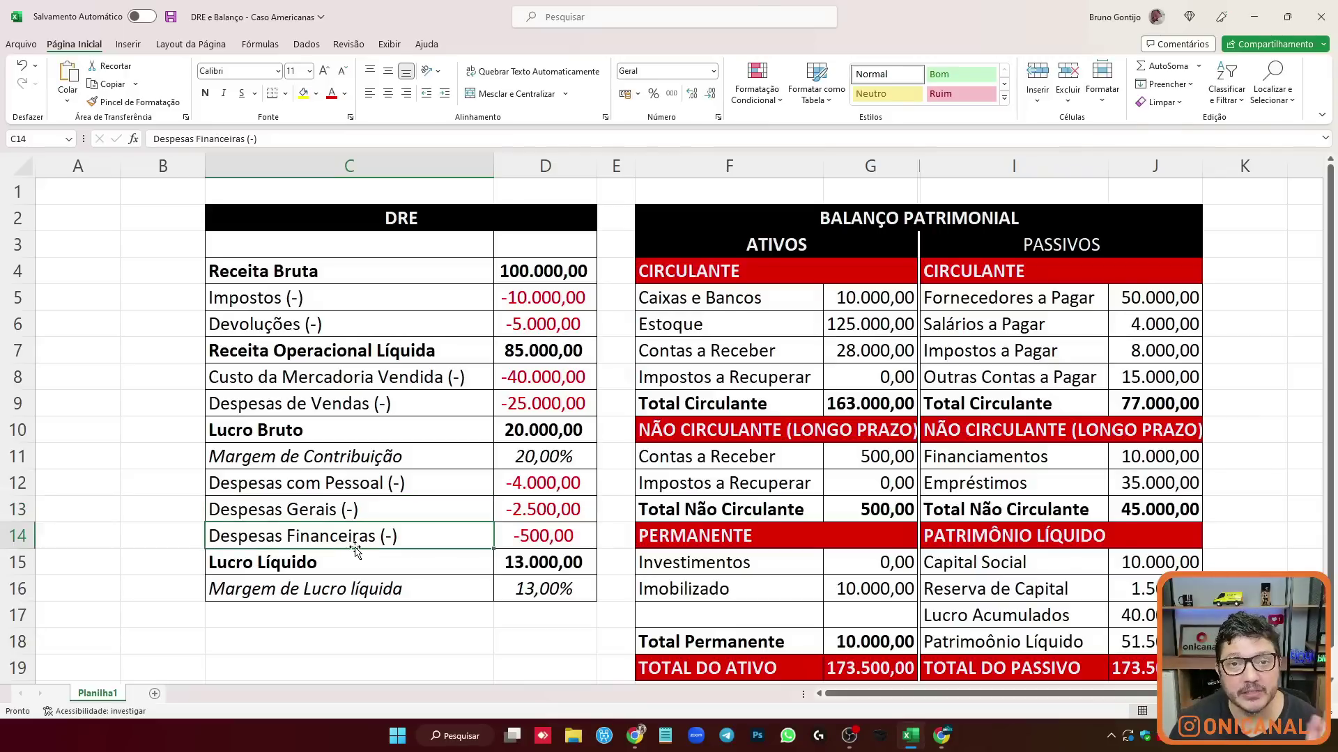
scroll(359, 550, down, 1)
scroll(364, 519, up, 1)
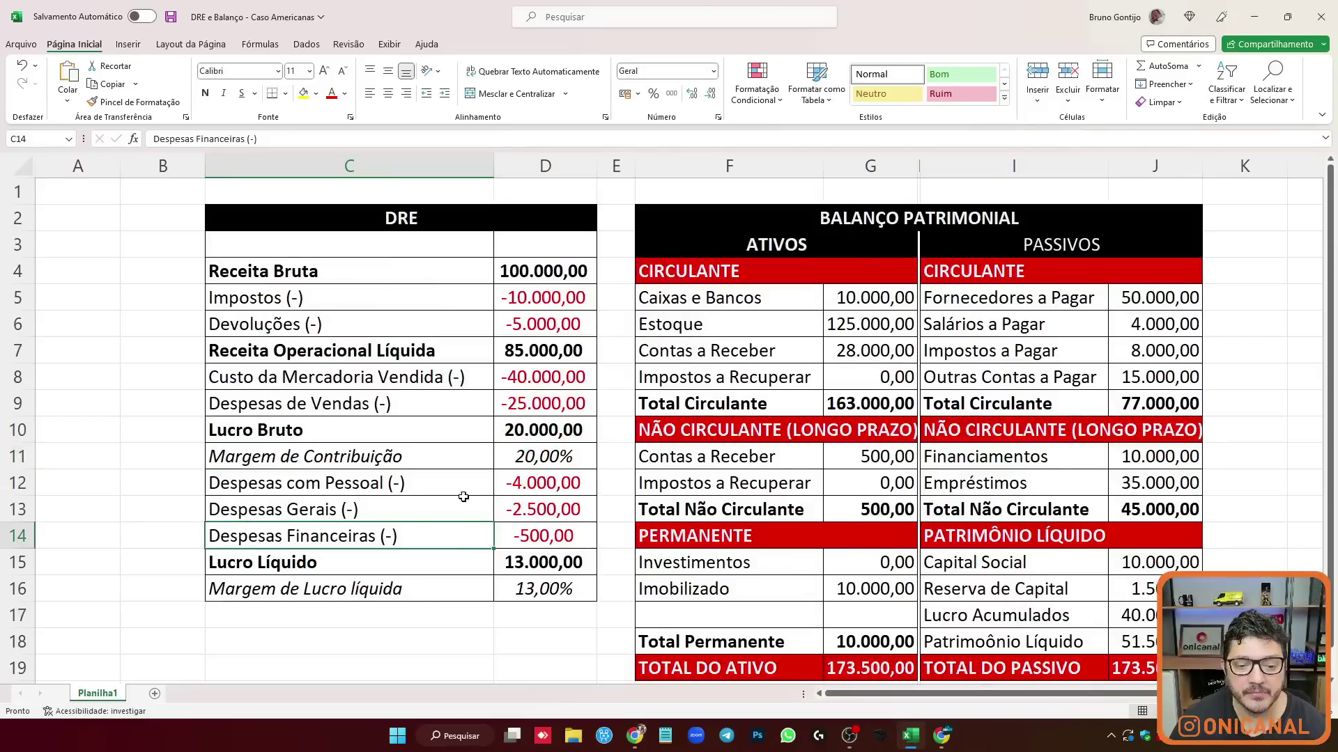
click(548, 562)
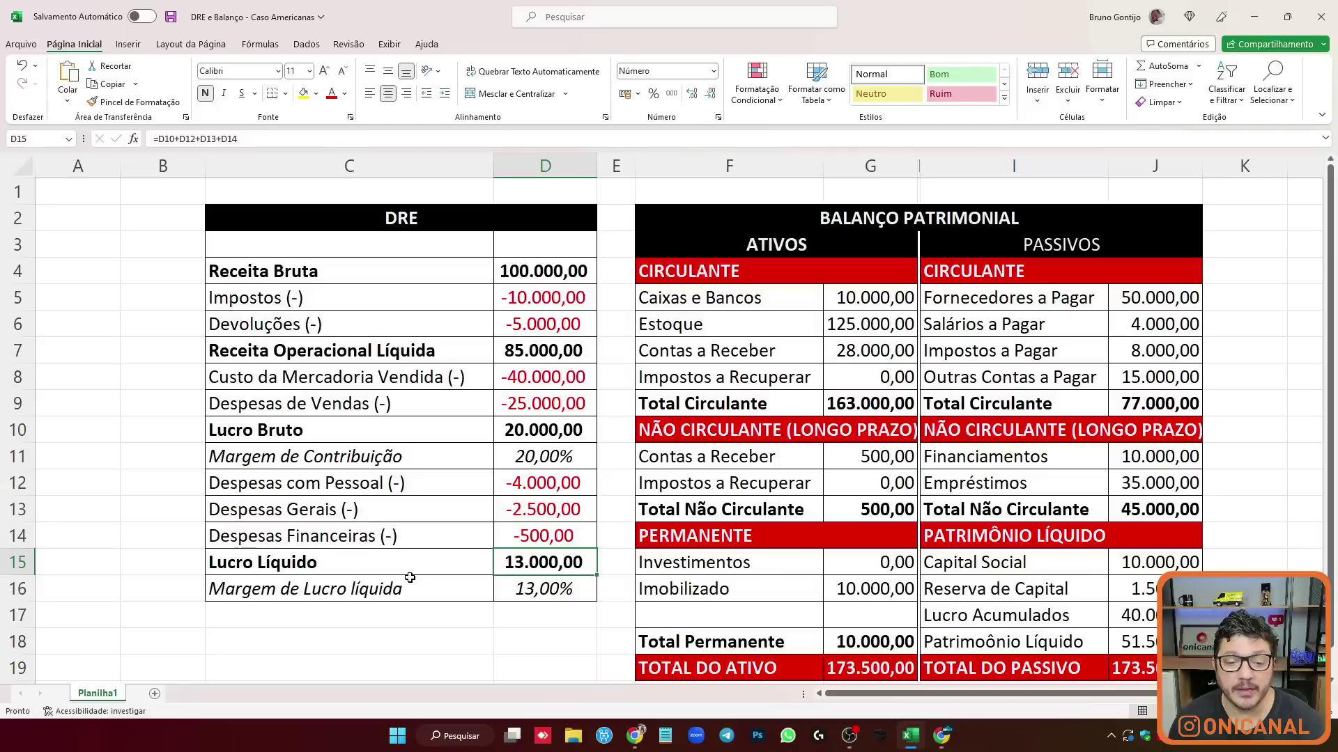
key(Down)
key(F2)
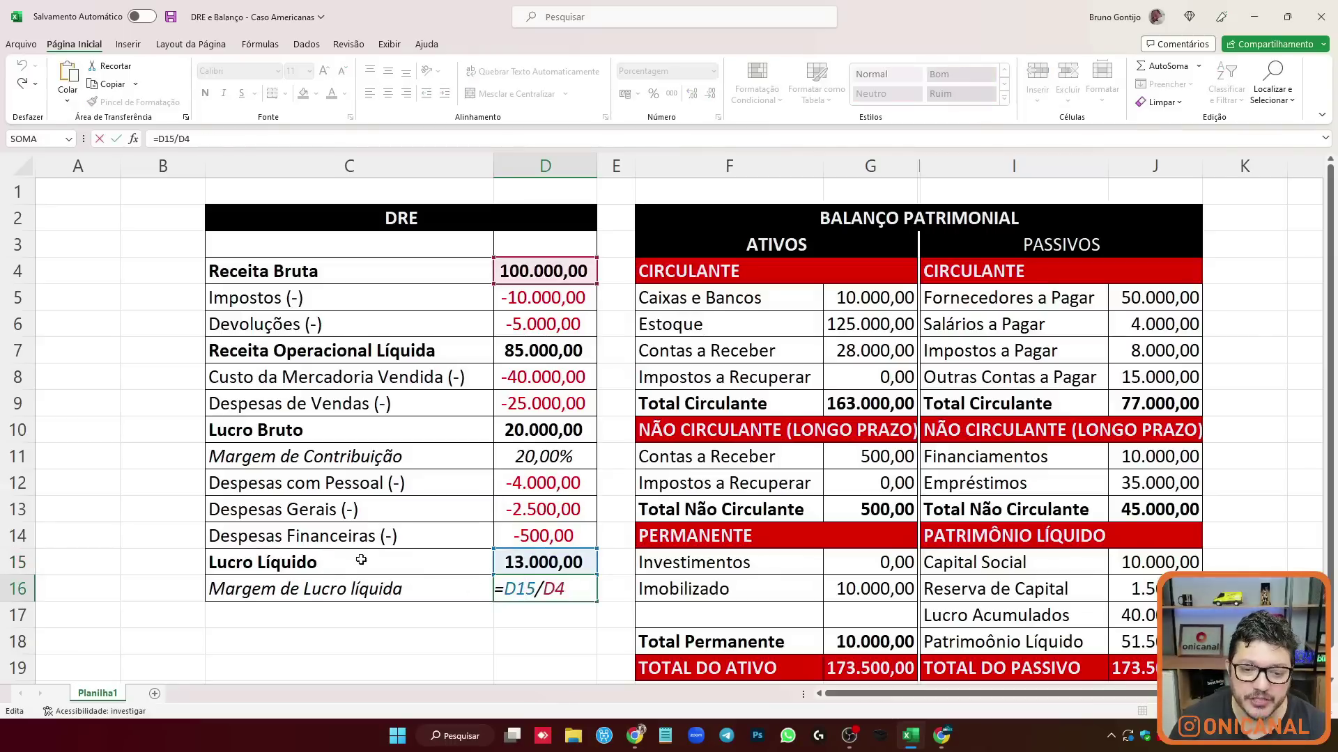
key(Return)
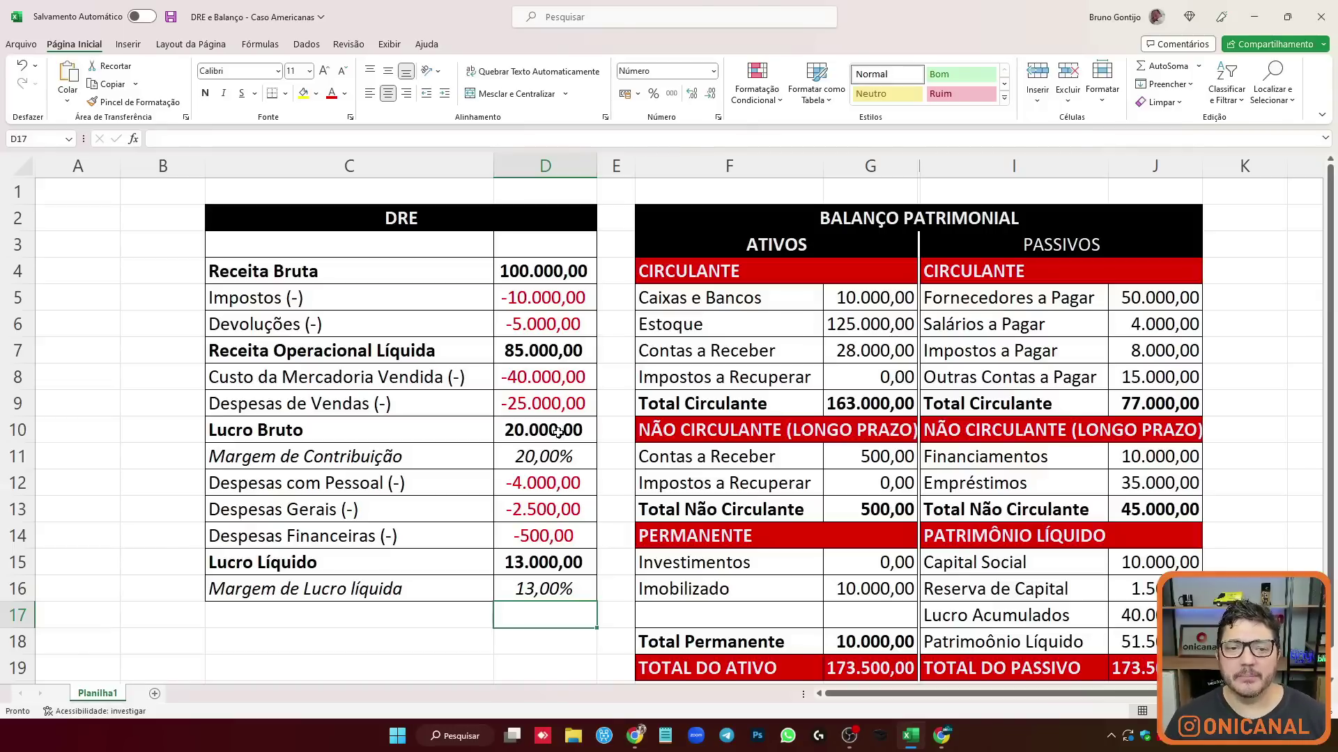
Compare the DRE table with the BALANÇO PATRIMONIAL table, looking through its asset and liability sections.
click(303, 212)
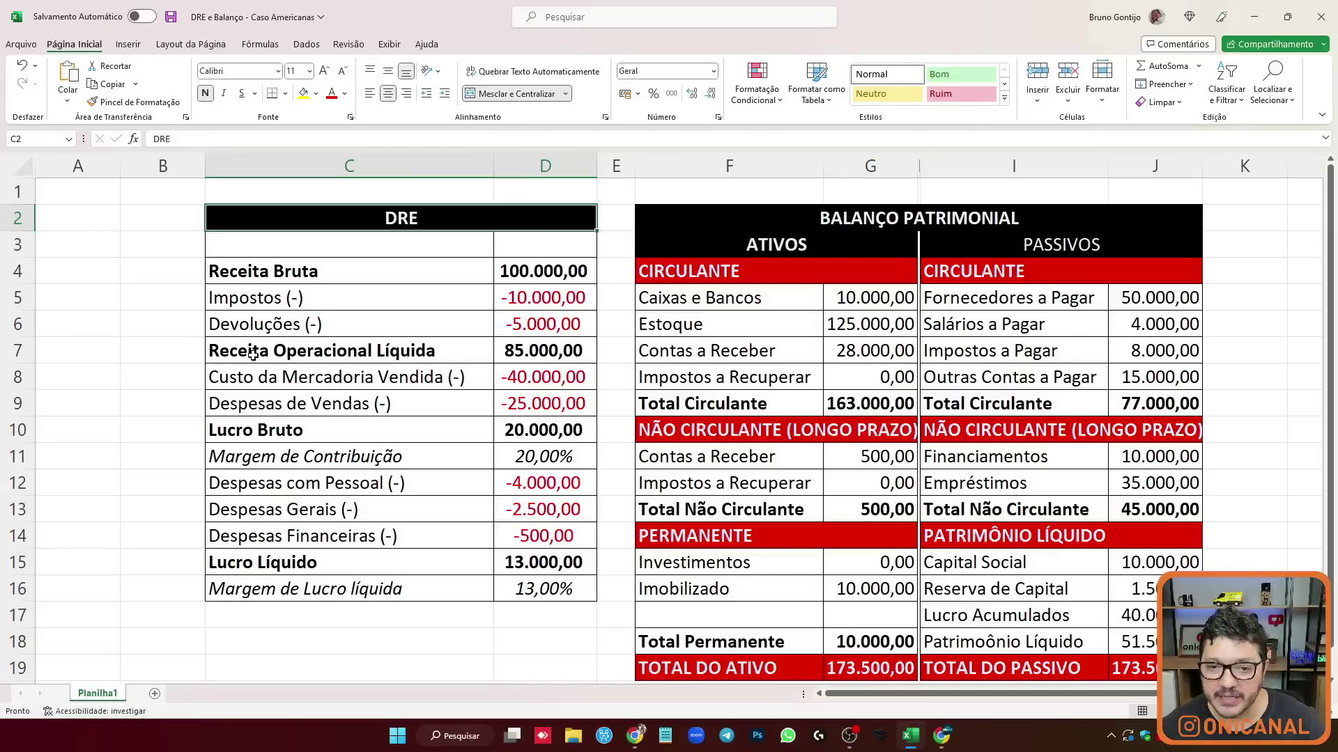
click(808, 218)
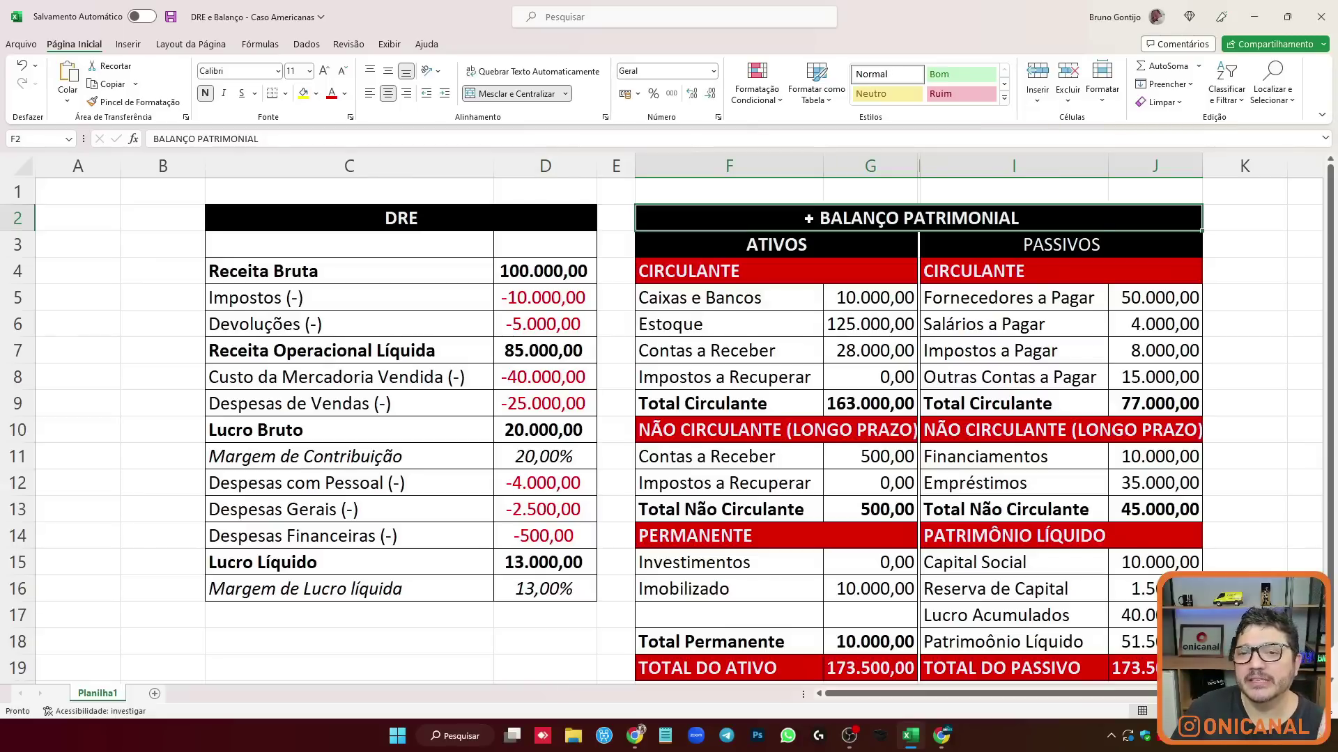
scroll(903, 201, down, 1)
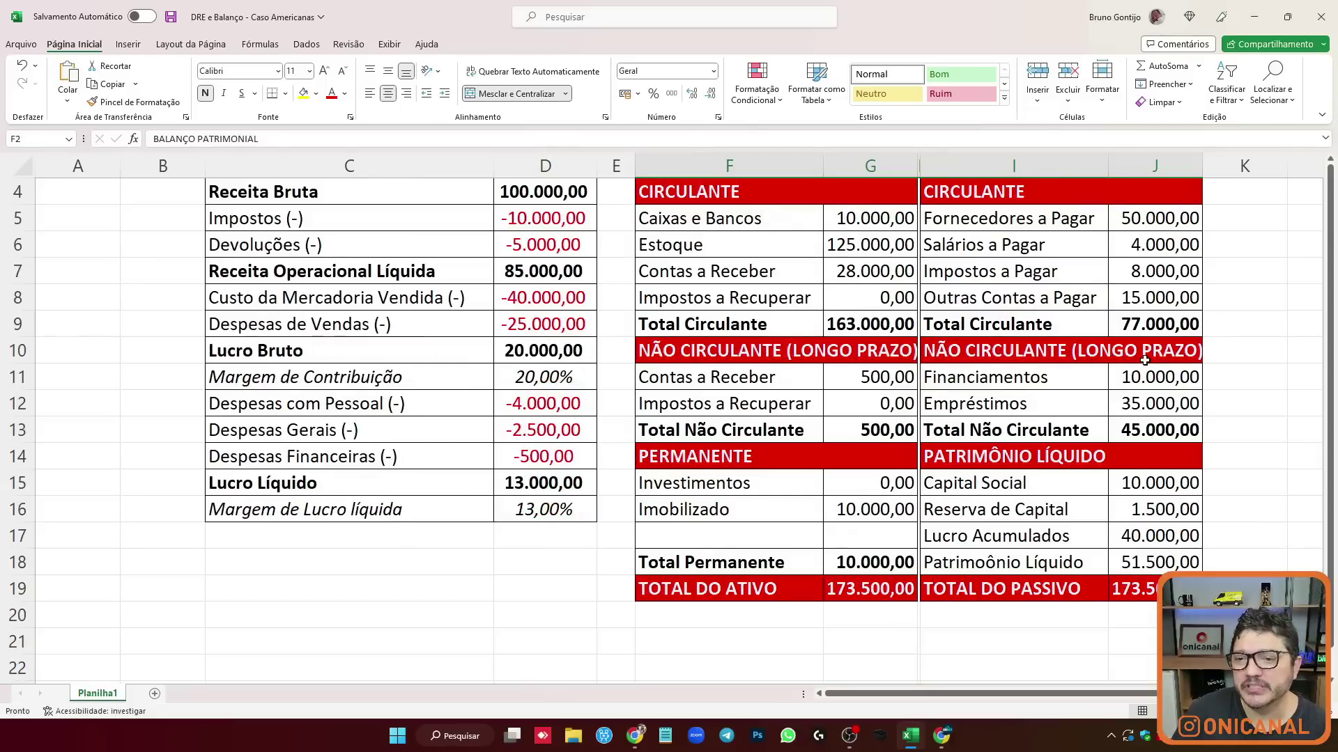
scroll(1004, 314, up, 1)
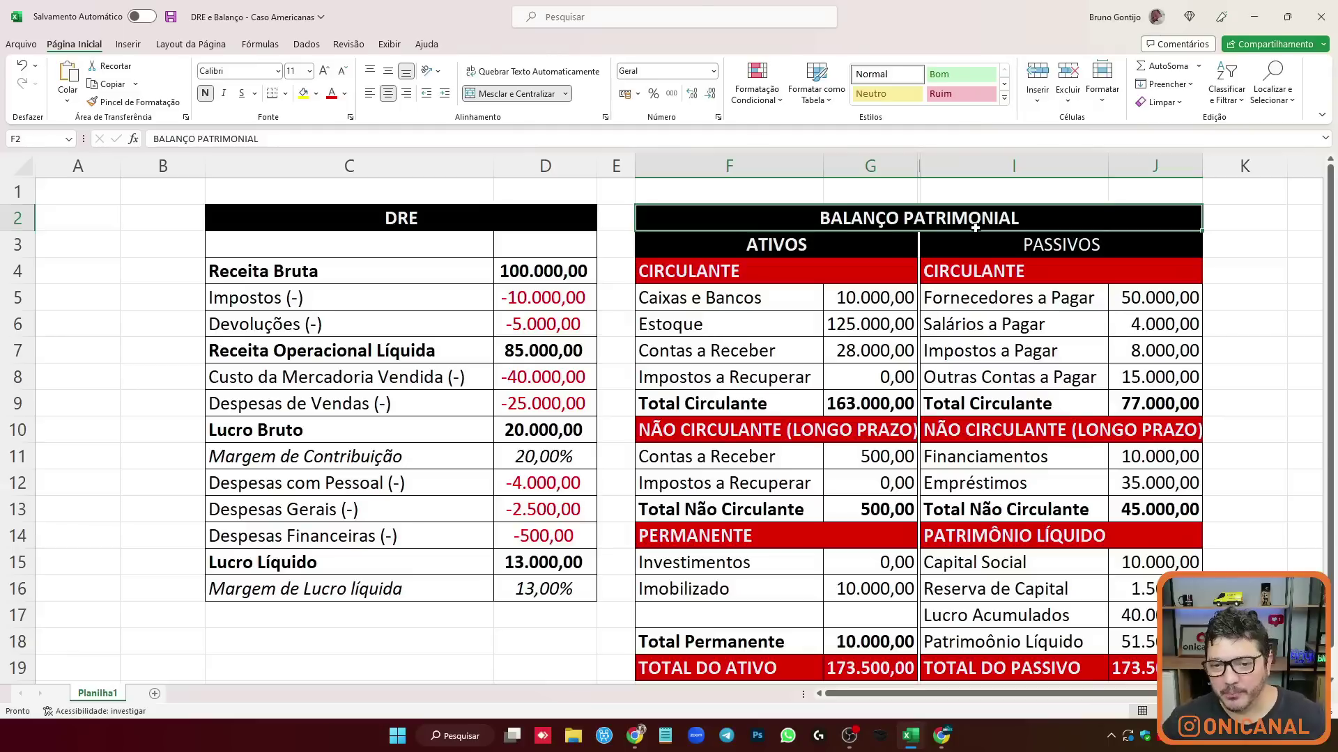
Undo the last fill colour change on the PATRIMÔNIO LÍQUIDO heading in I14 and look over the balance sheet.
key(ctrl+z)
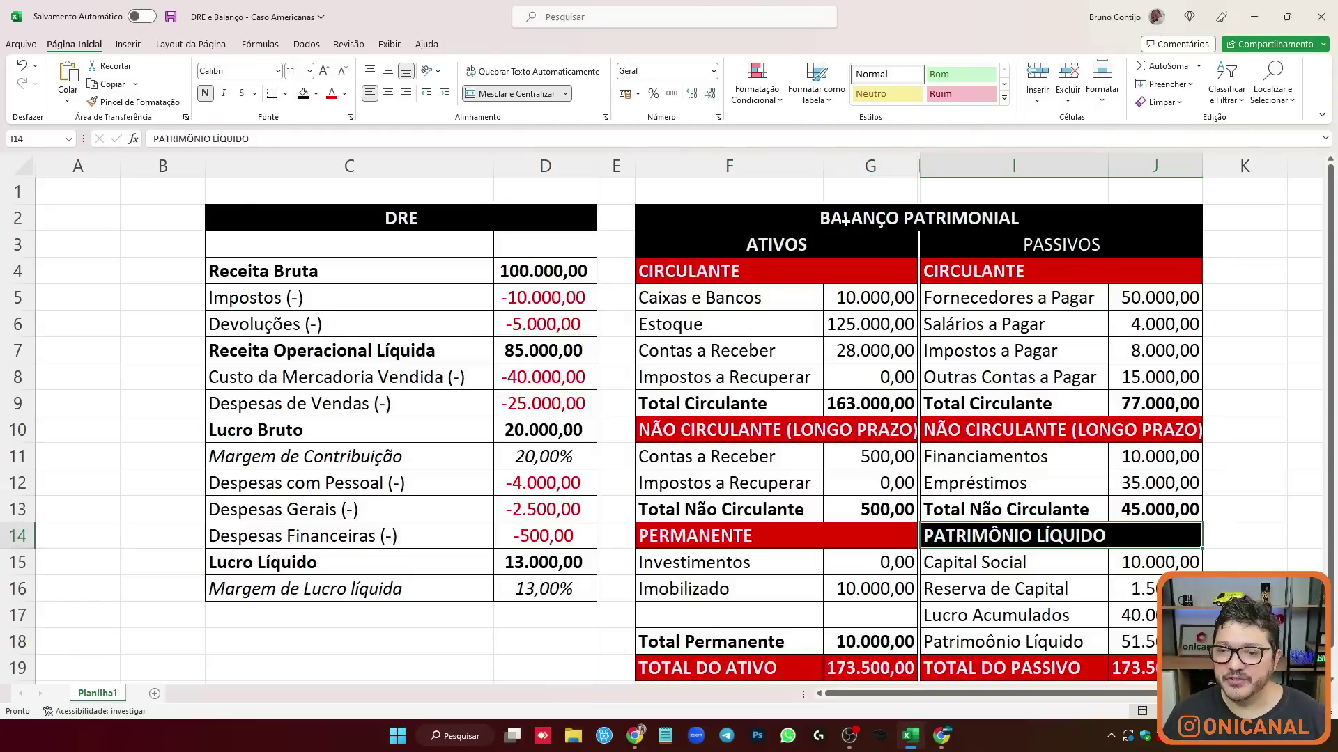
scroll(843, 251, down, 1)
scroll(838, 289, up, 1)
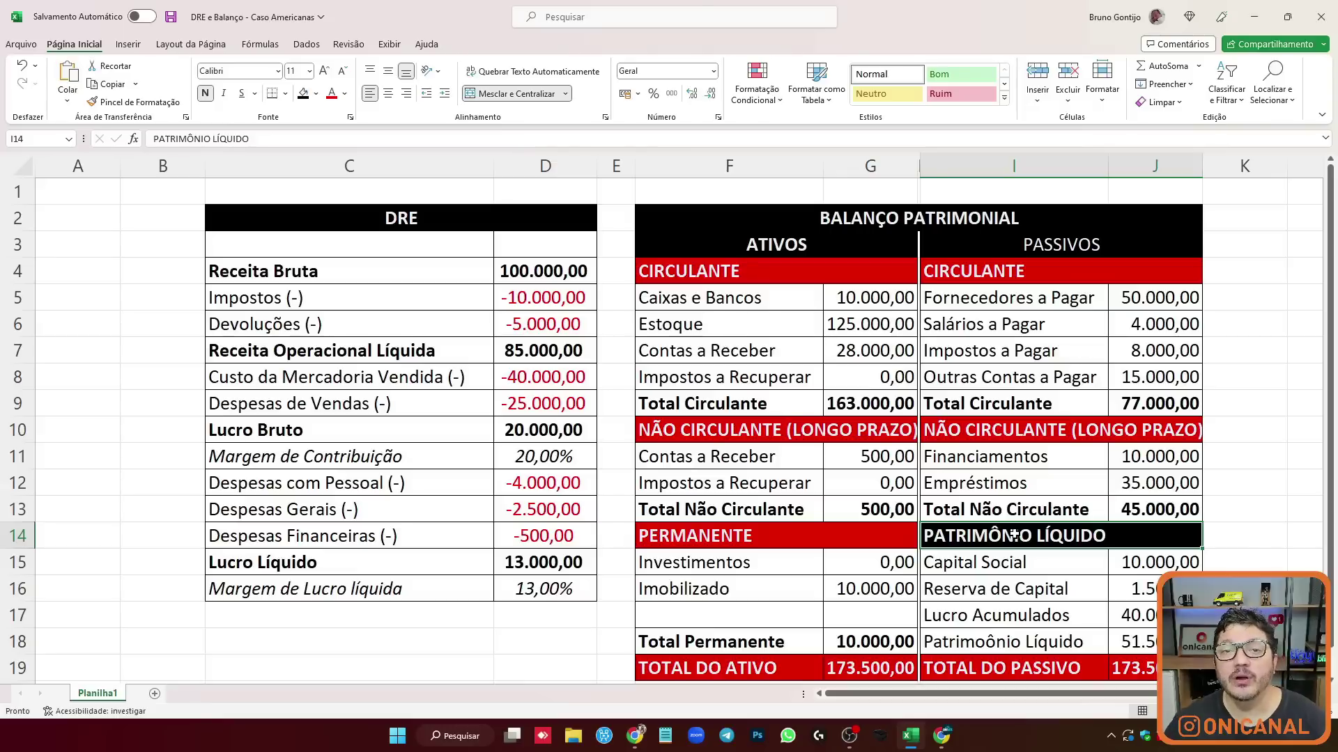
scroll(1014, 535, down, 1)
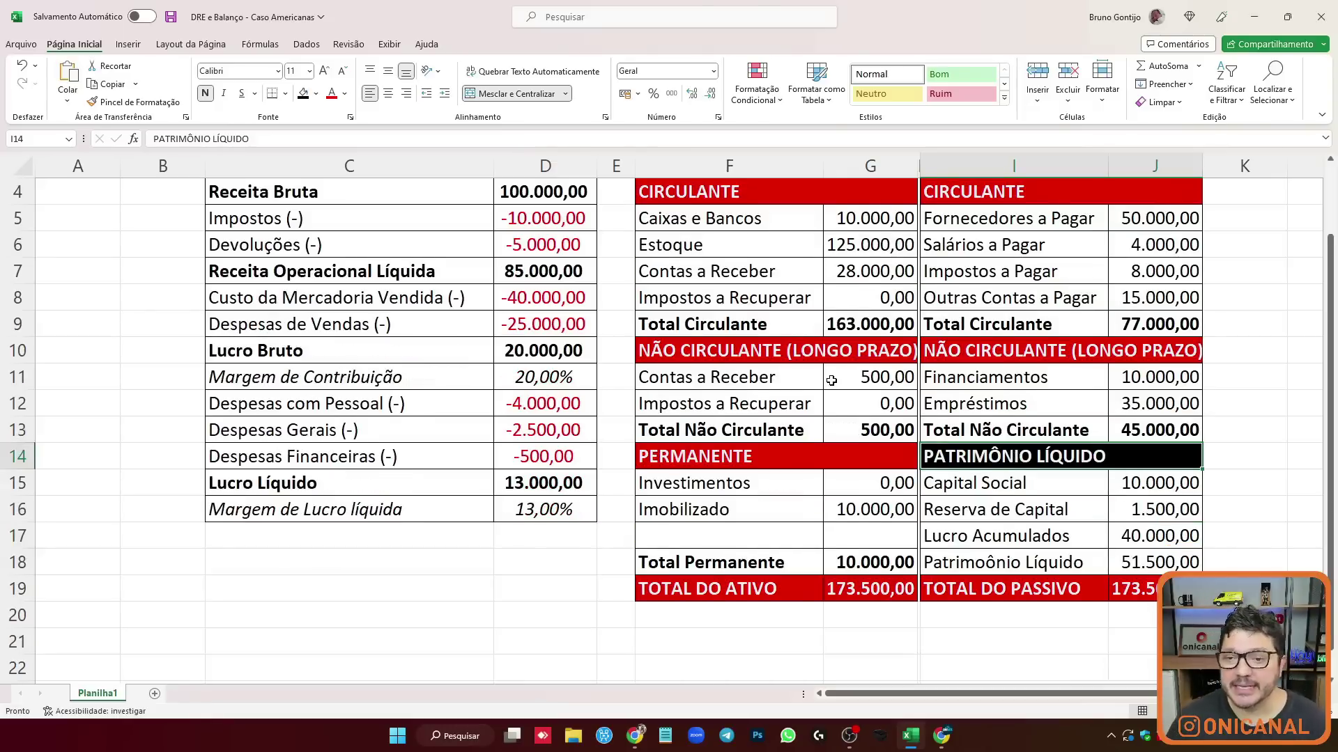
scroll(677, 286, up, 1)
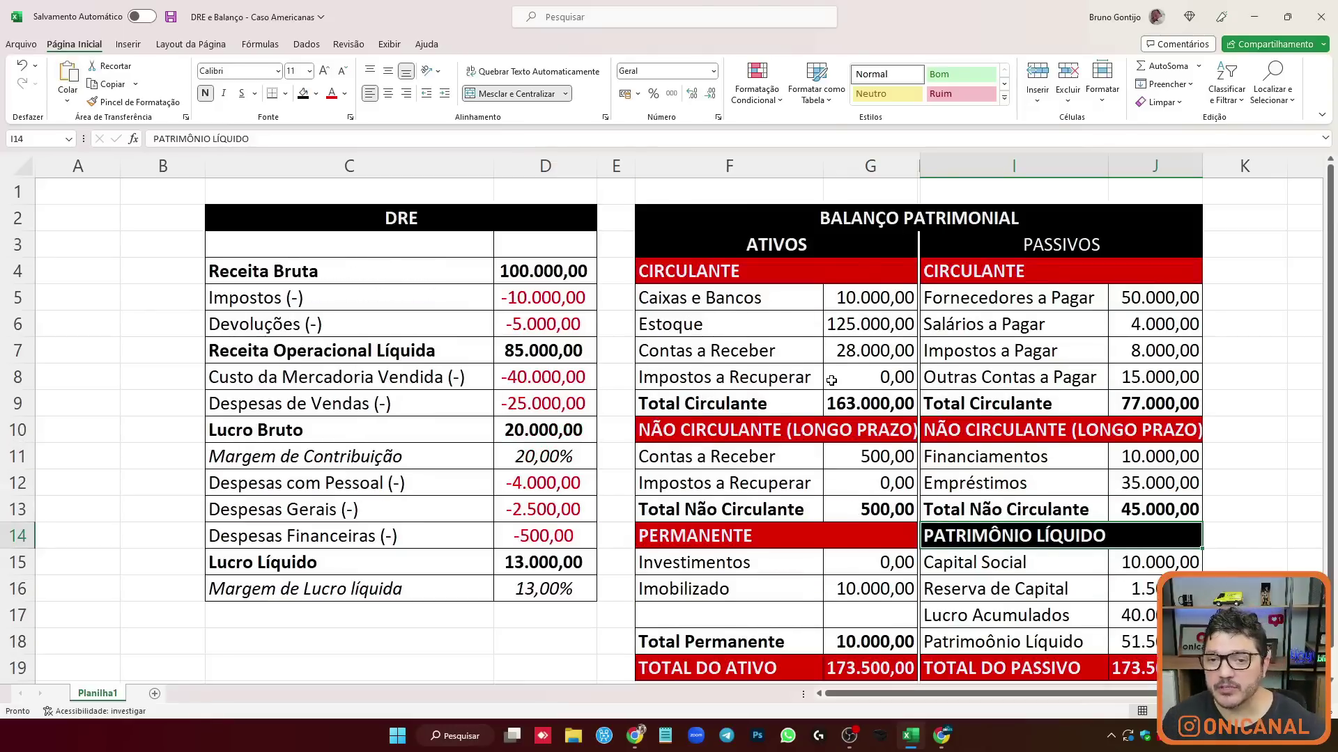
Review the current assets under ATIVOS, from Caixas e Bancos through Estoque and Contas a Receber to Impostos a Recuperar.
click(416, 218)
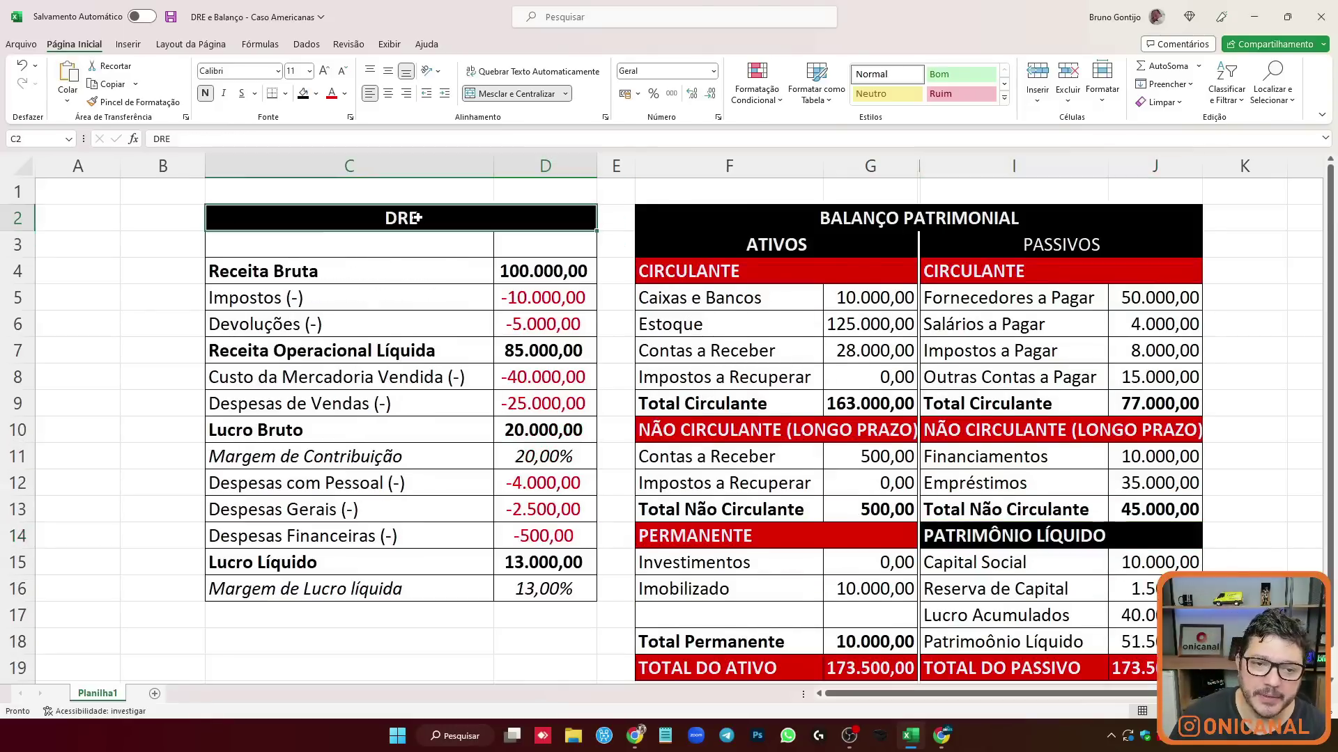
click(742, 249)
click(831, 289)
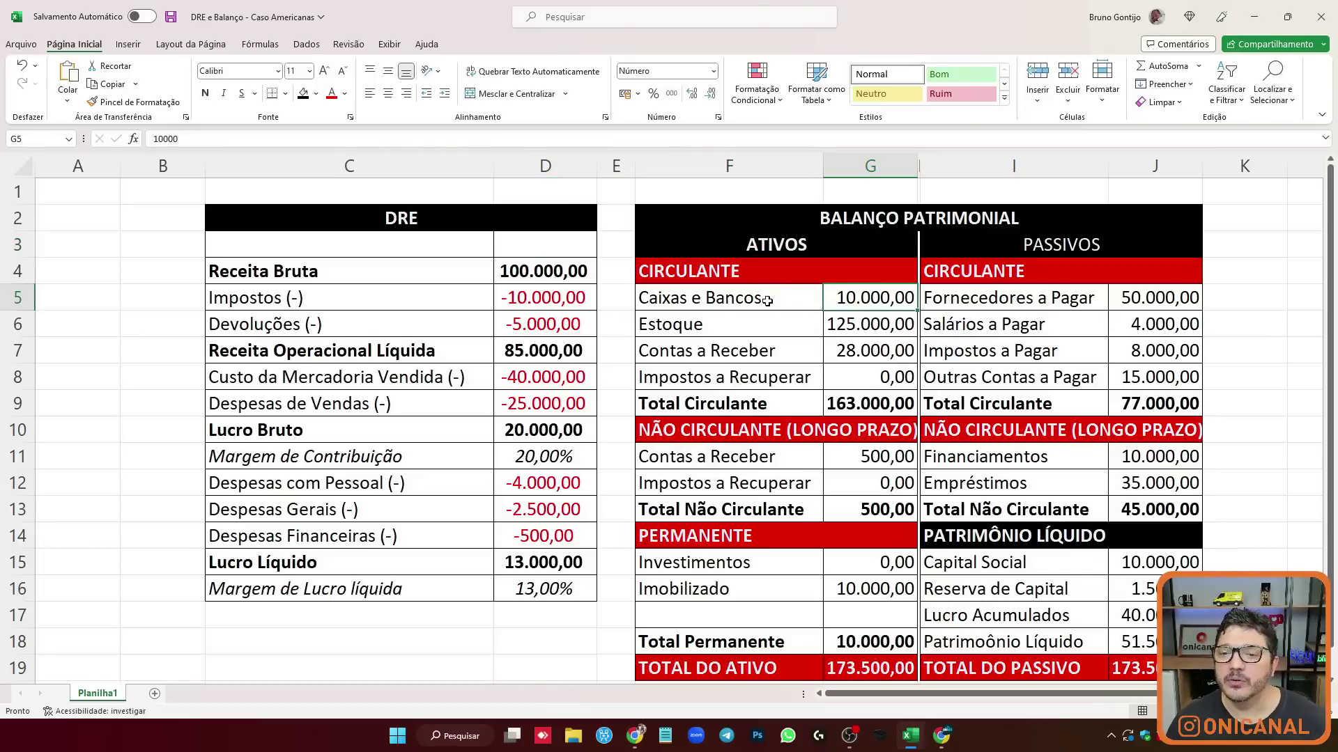
click(849, 327)
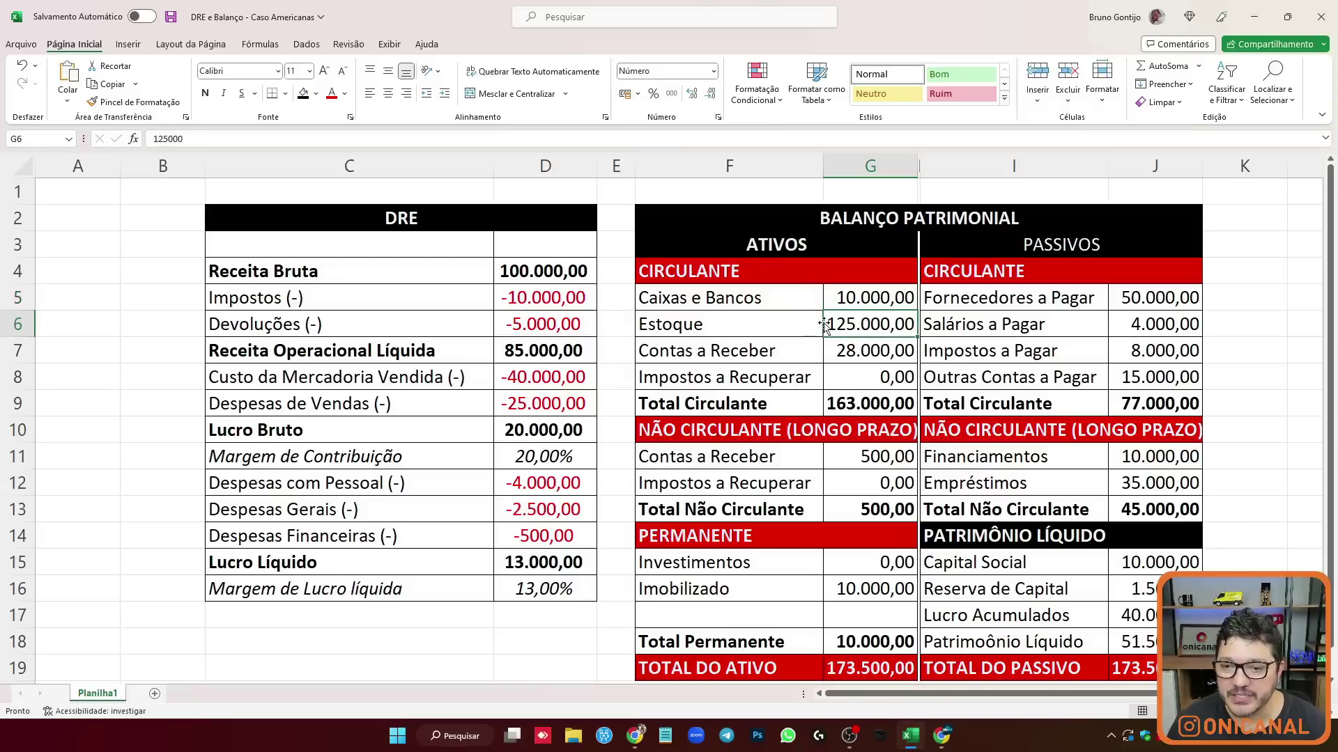
click(836, 350)
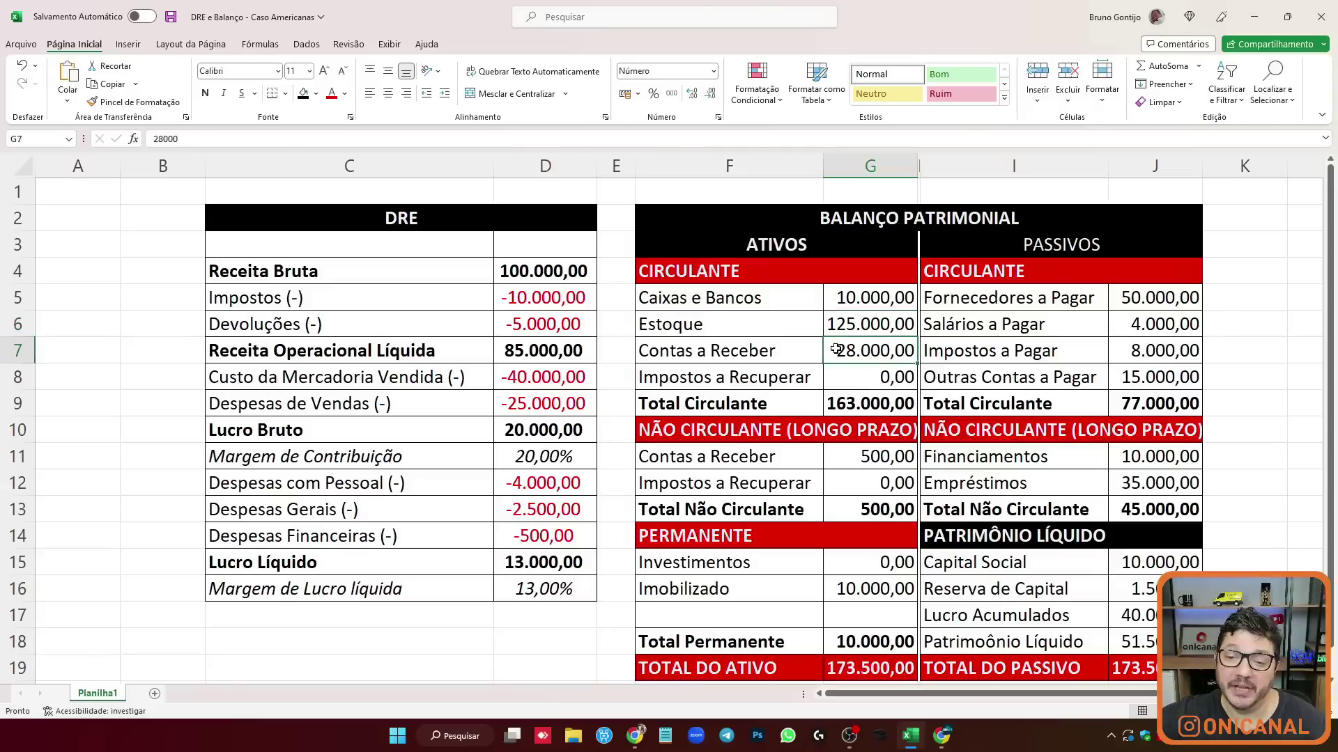
click(833, 377)
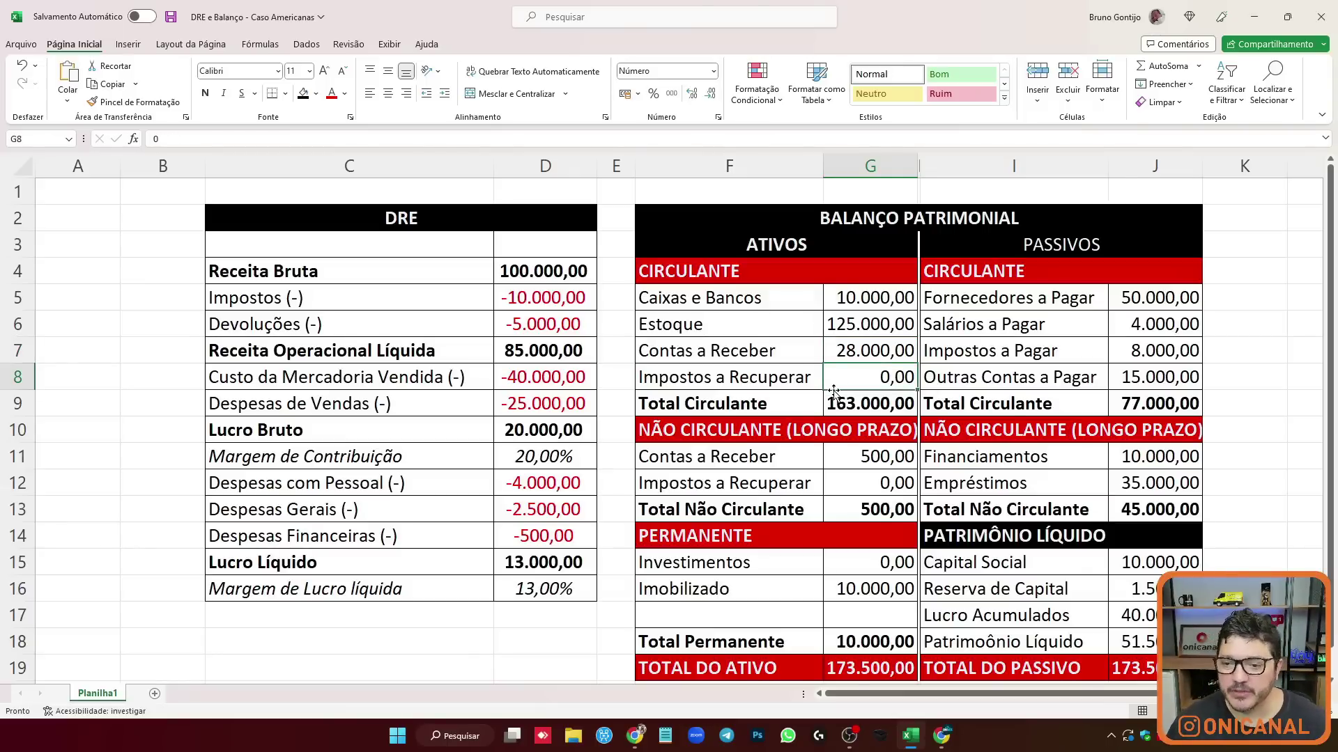
scroll(769, 346, down, 1)
scroll(769, 346, up, 1)
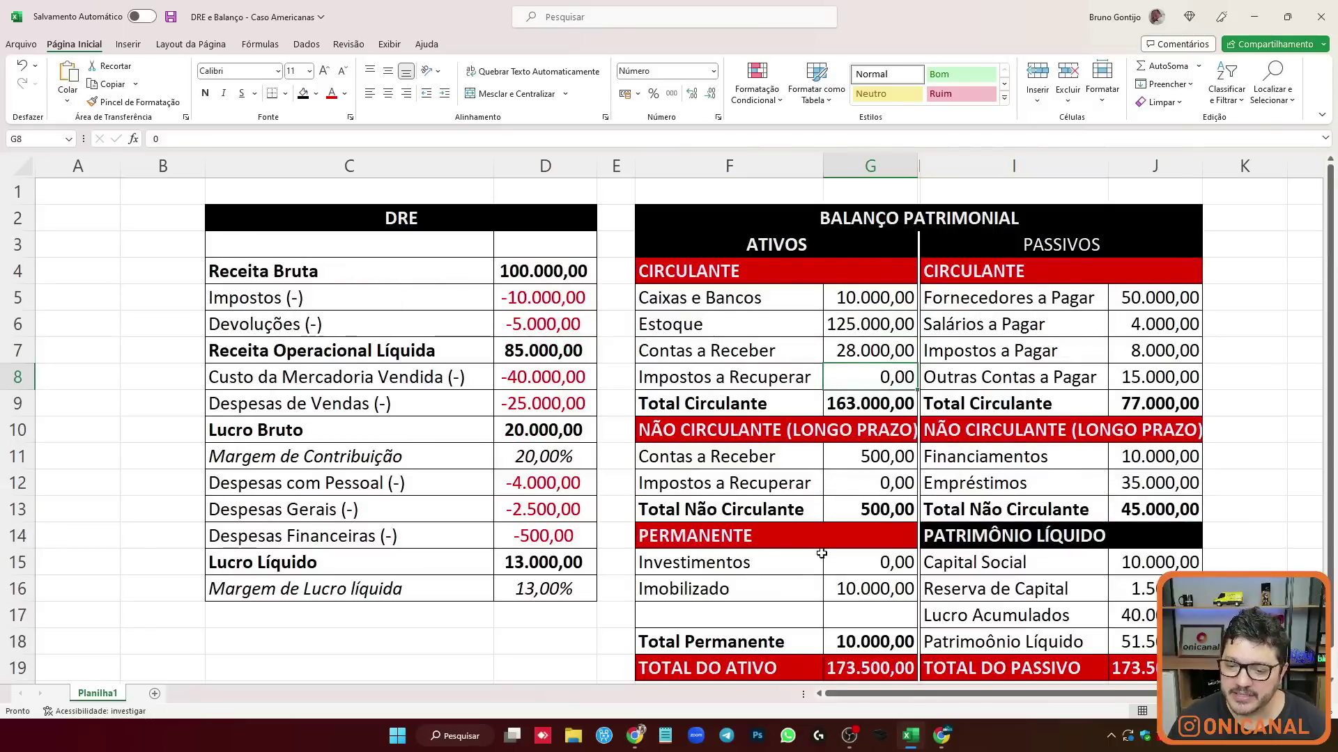
Bring the whole BALANÇO PATRIMONIAL table into view and examine Contas a Receber among the long-term assets.
drag(850, 694, 967, 711)
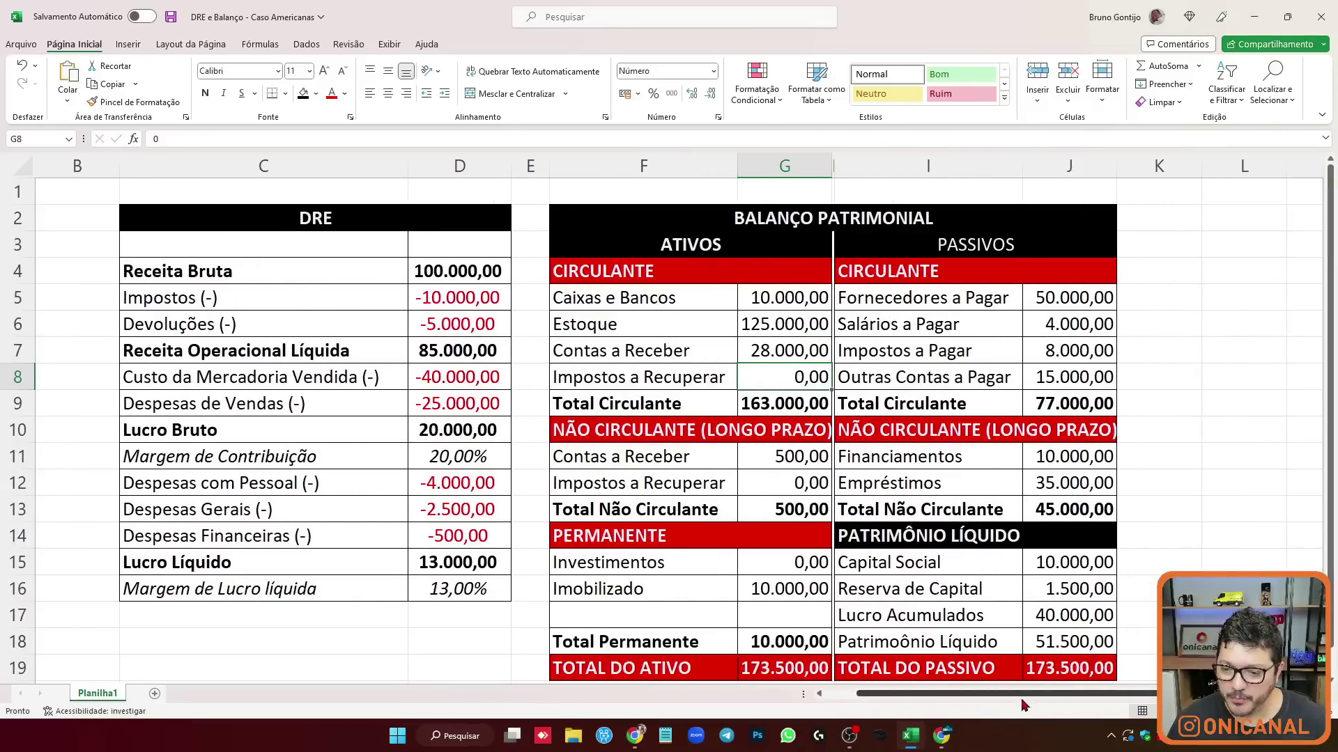
scroll(1118, 702, right, 4)
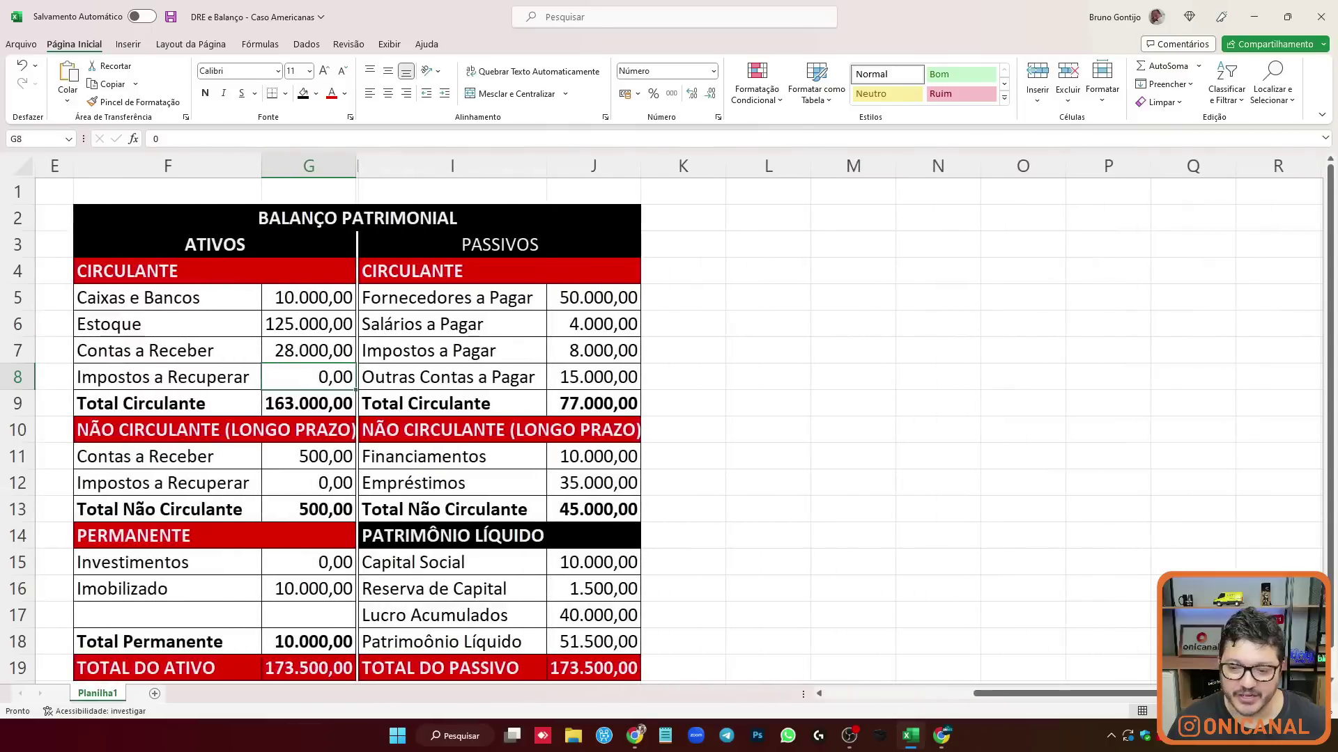
scroll(1108, 704, left, 3)
scroll(682, 272, down, 1)
scroll(674, 300, up, 1)
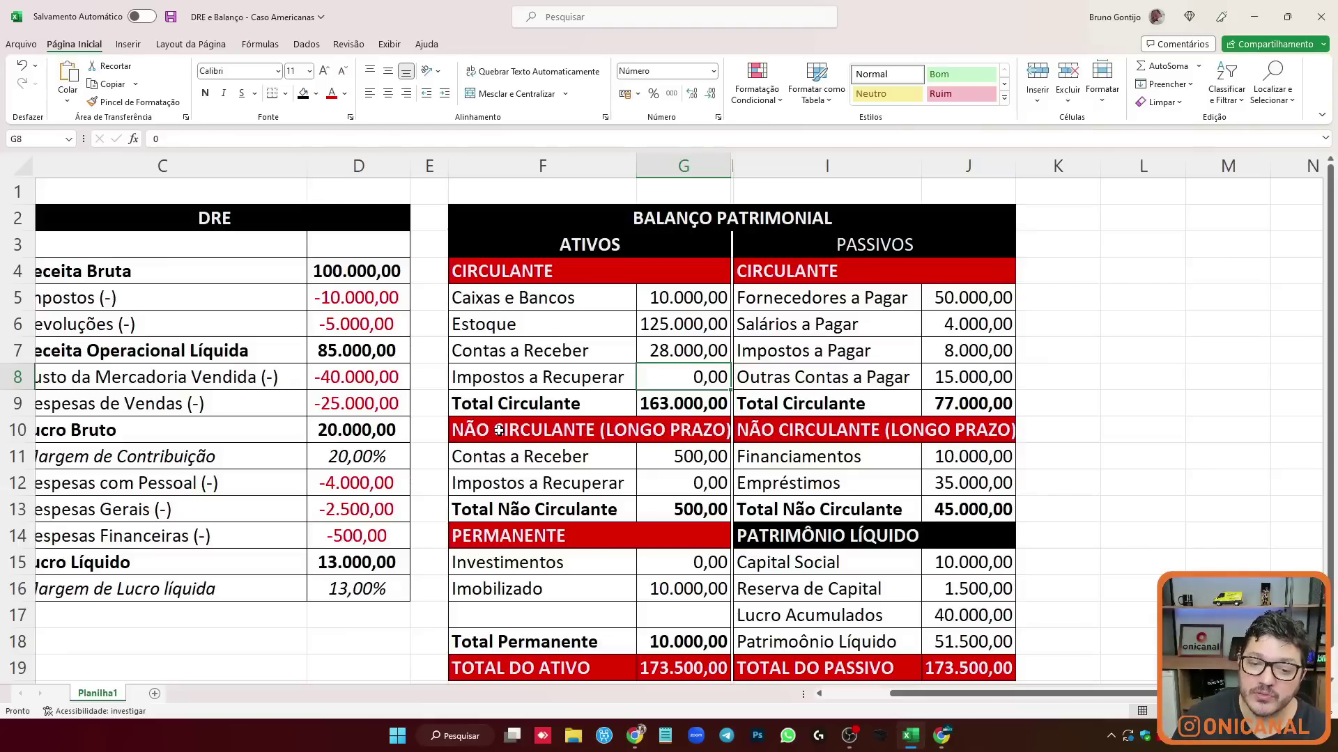
click(504, 456)
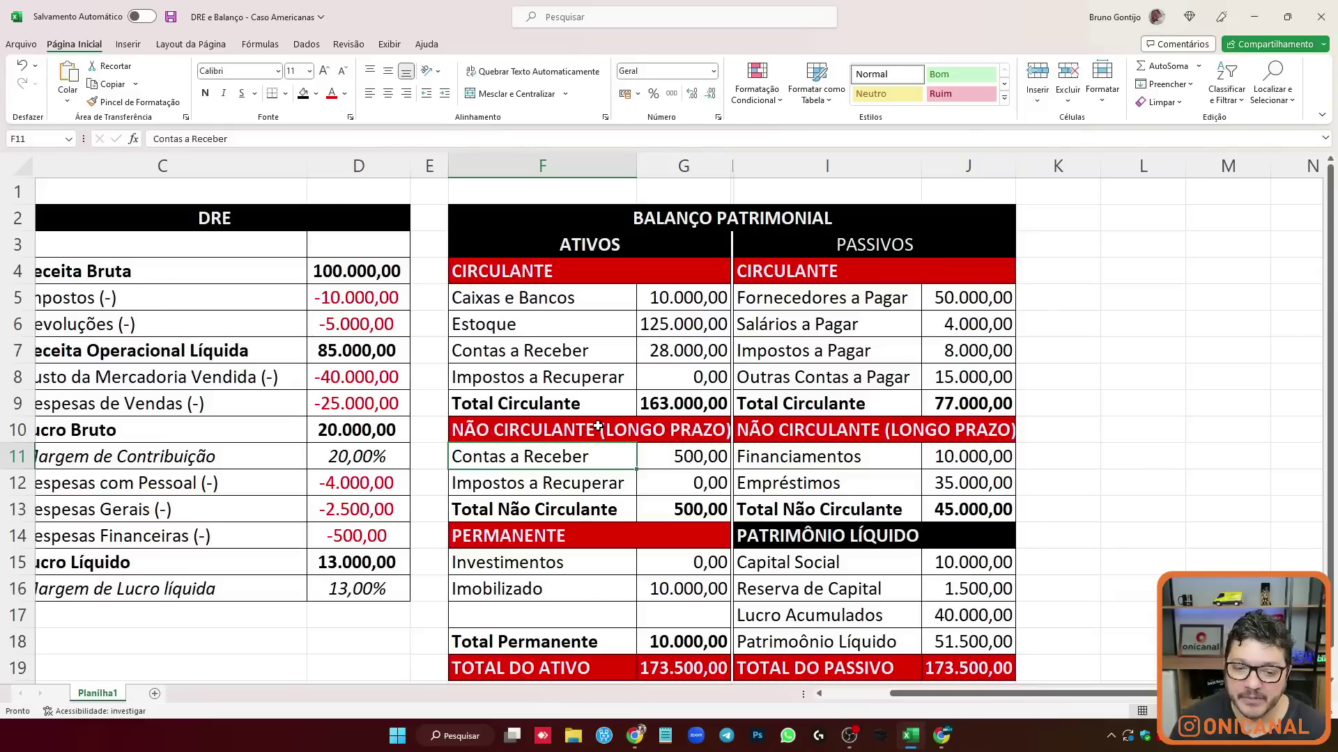
scroll(670, 465, down, 1)
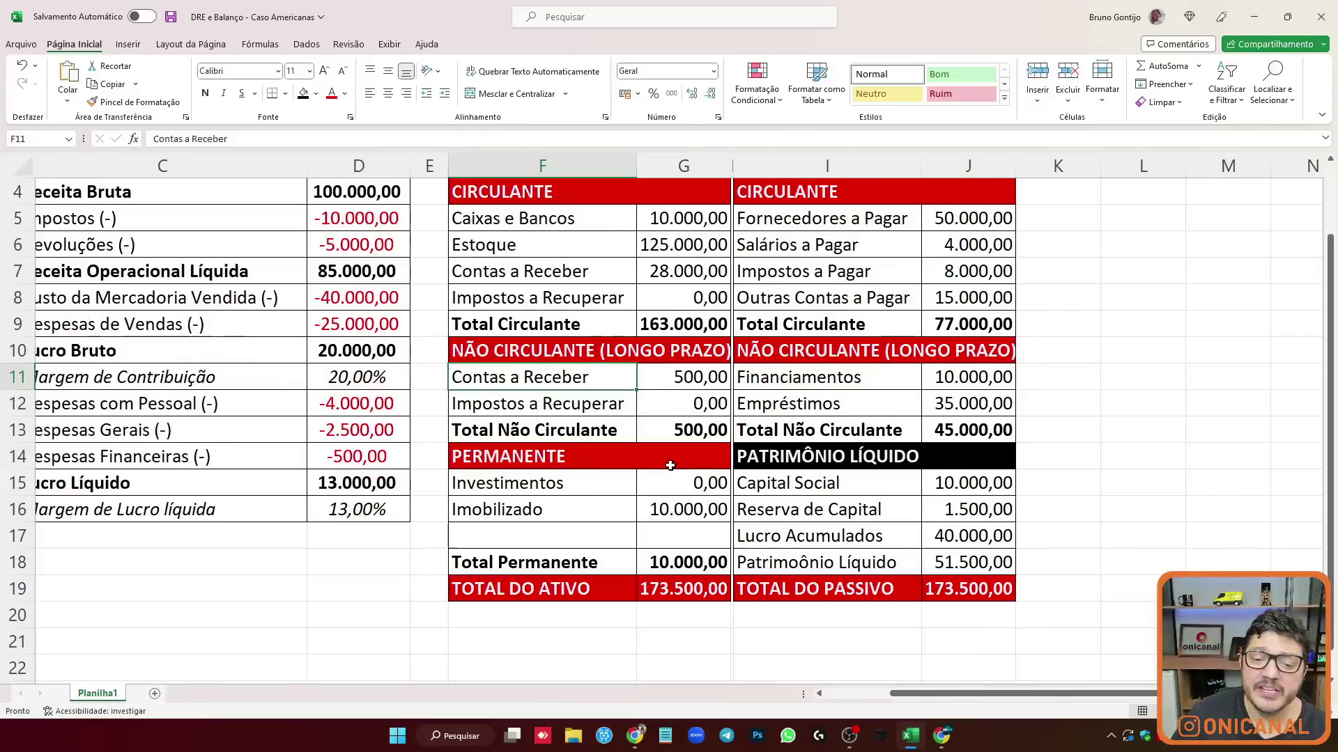
Examine the PERMANENTE assets Investimentos and Imobilizado, and inspect the TOTAL DO ATIVO formula in G19.
click(551, 458)
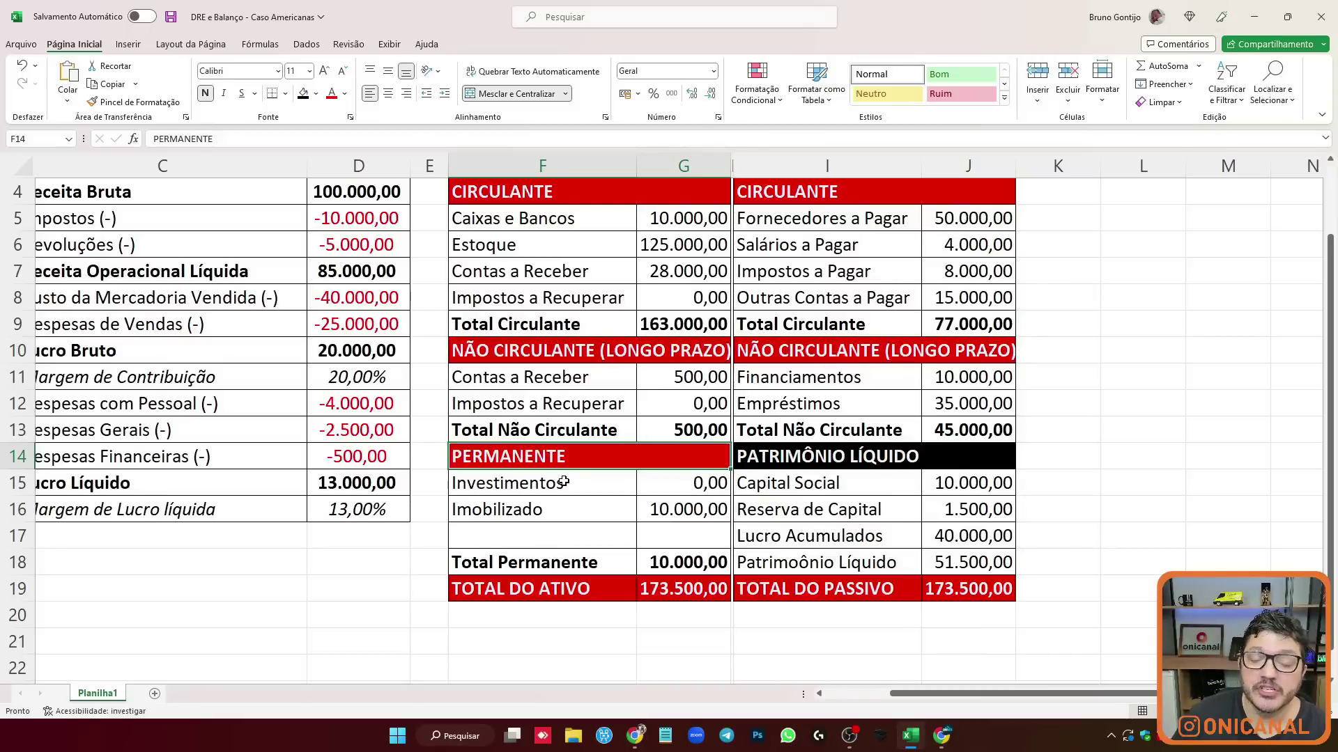
click(563, 482)
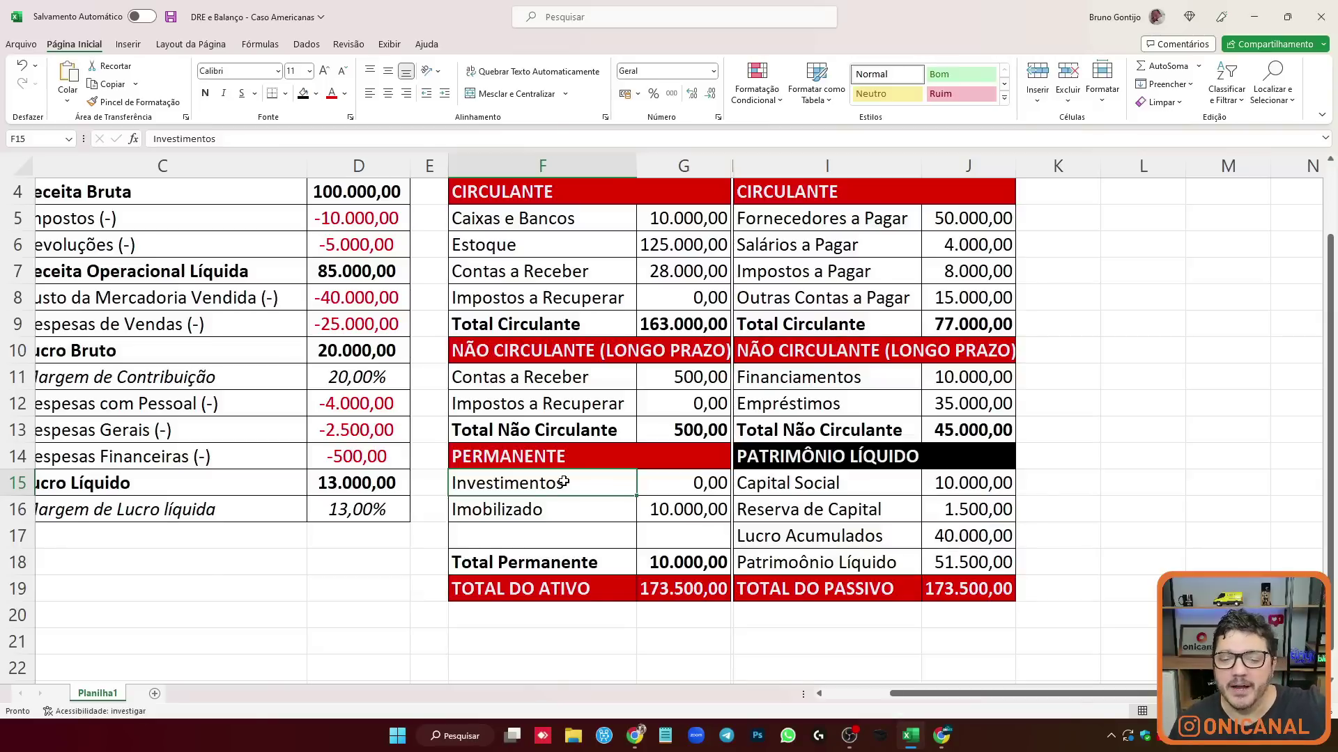
click(557, 514)
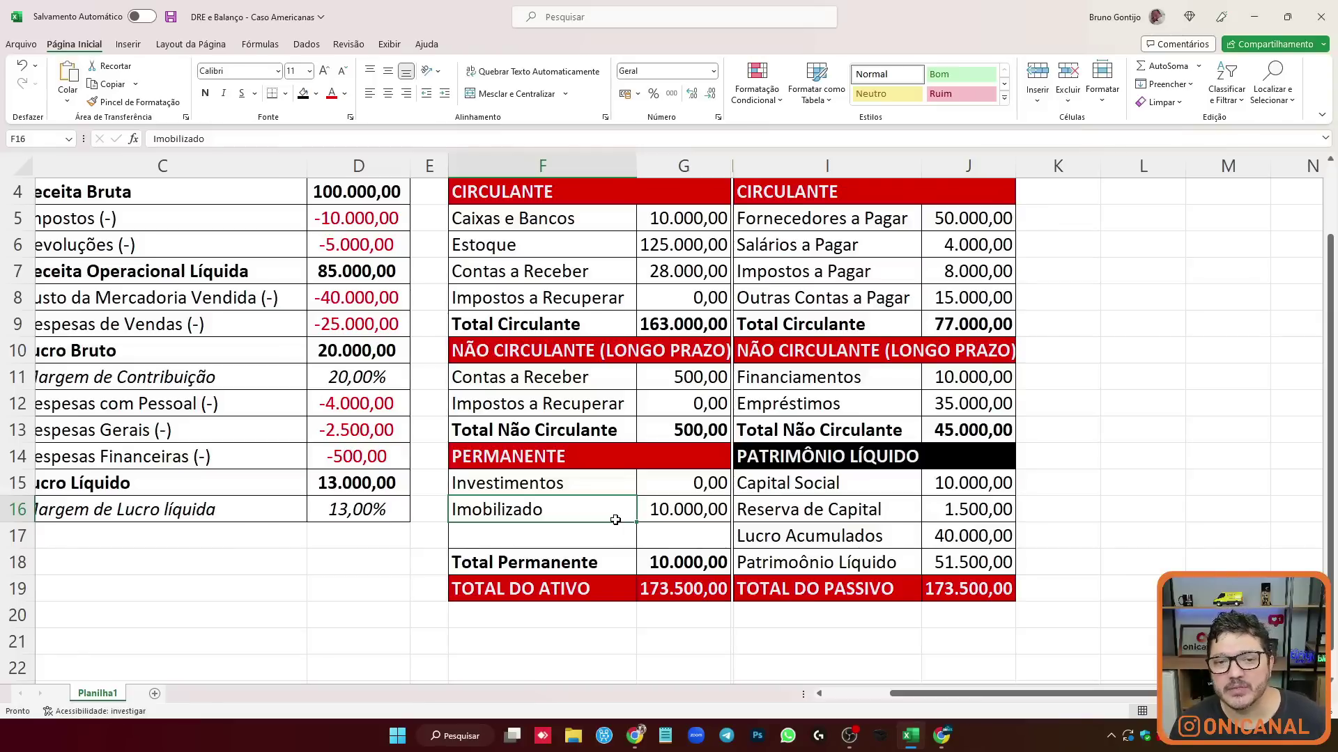
scroll(615, 520, down, 1)
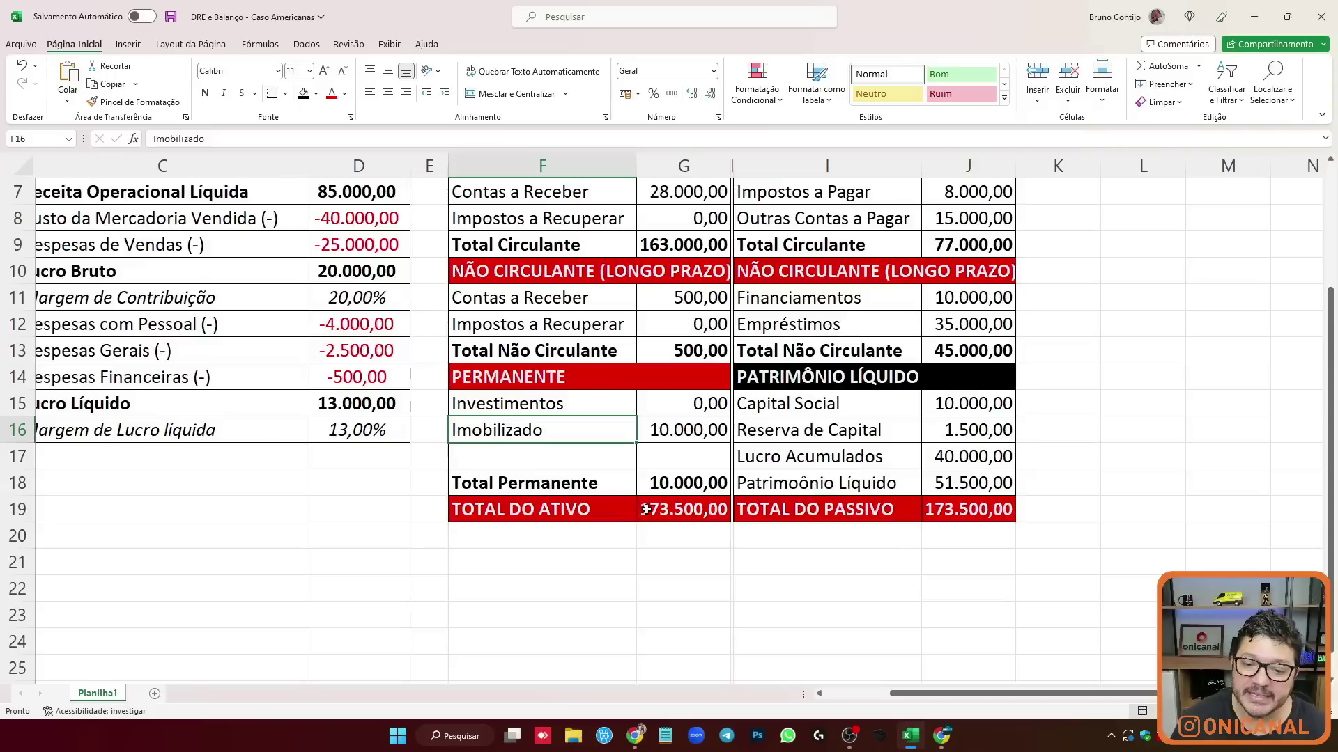
scroll(617, 428, up, 2)
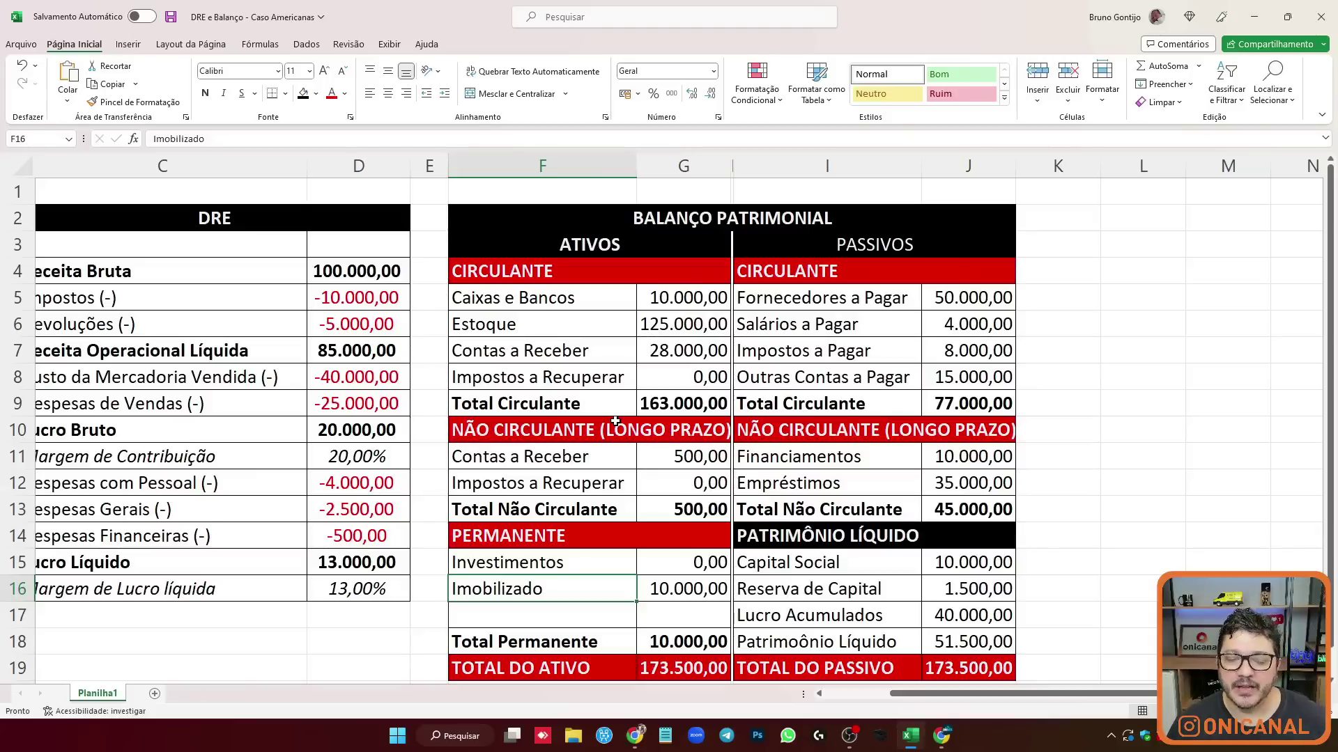
drag(953, 694, 932, 707)
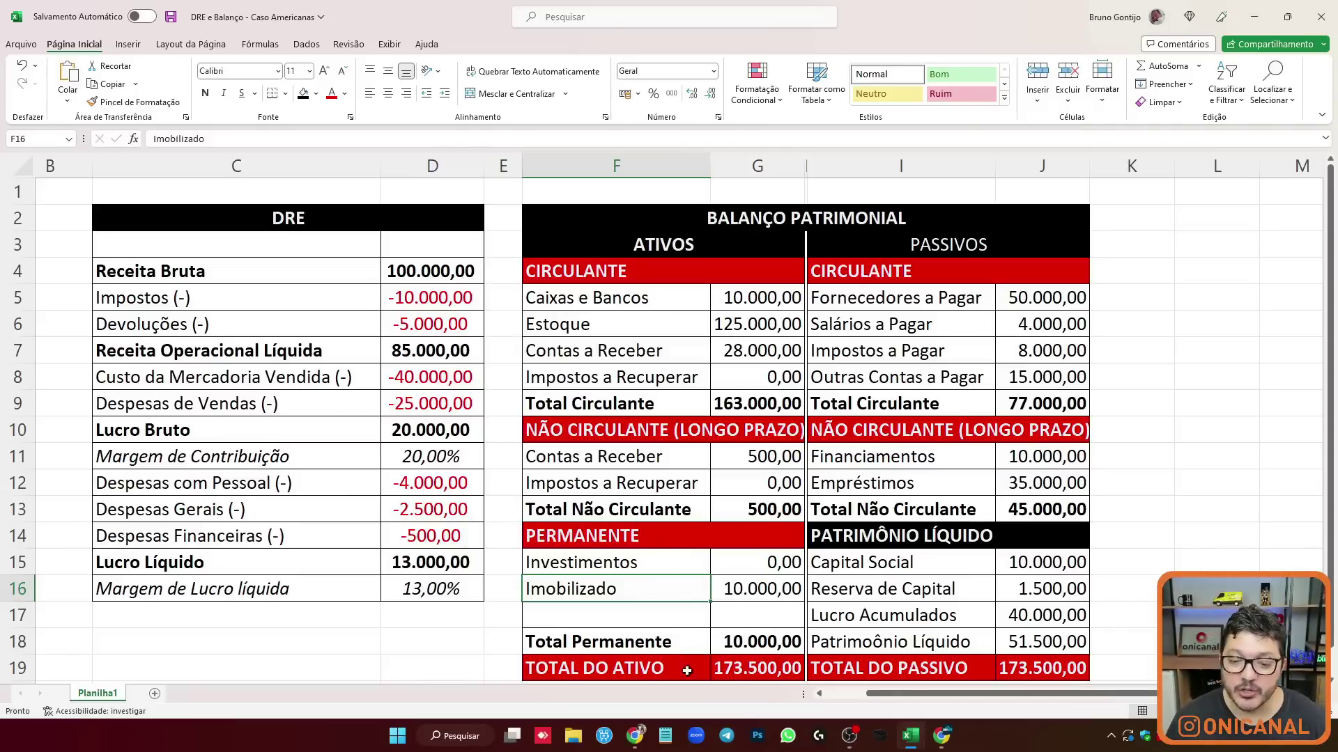
click(718, 665)
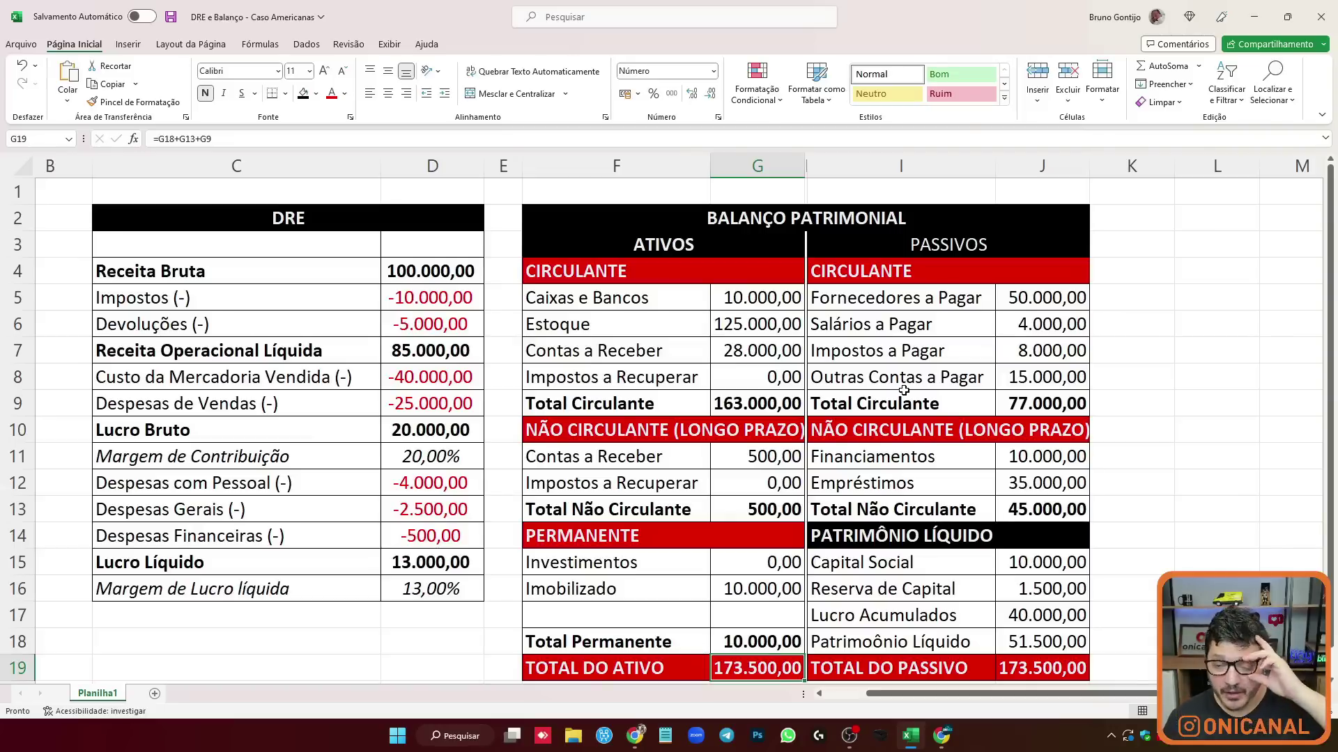
Review the current liabilities under PASSIVOS from Fornecedores a Pagar to Outras Contas a Pagar, and inspect the Total Circulante formula in J9.
click(958, 245)
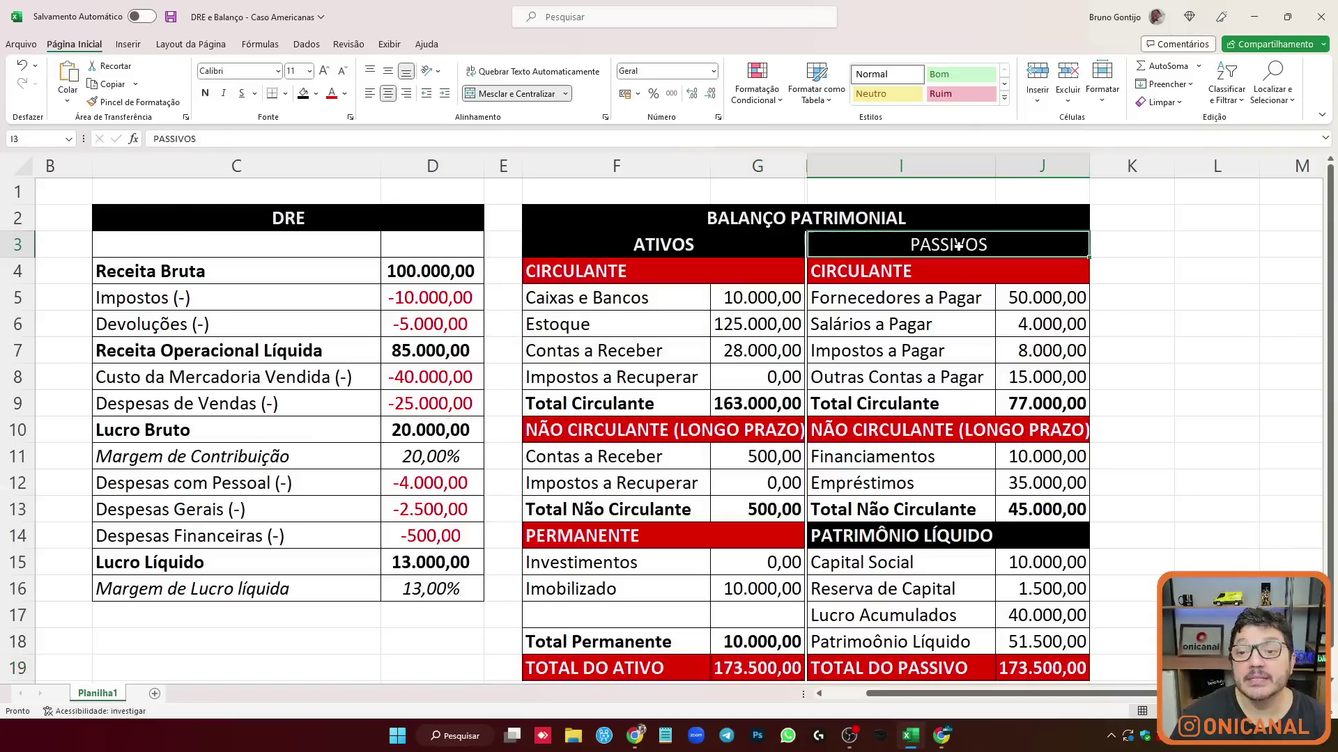
click(917, 300)
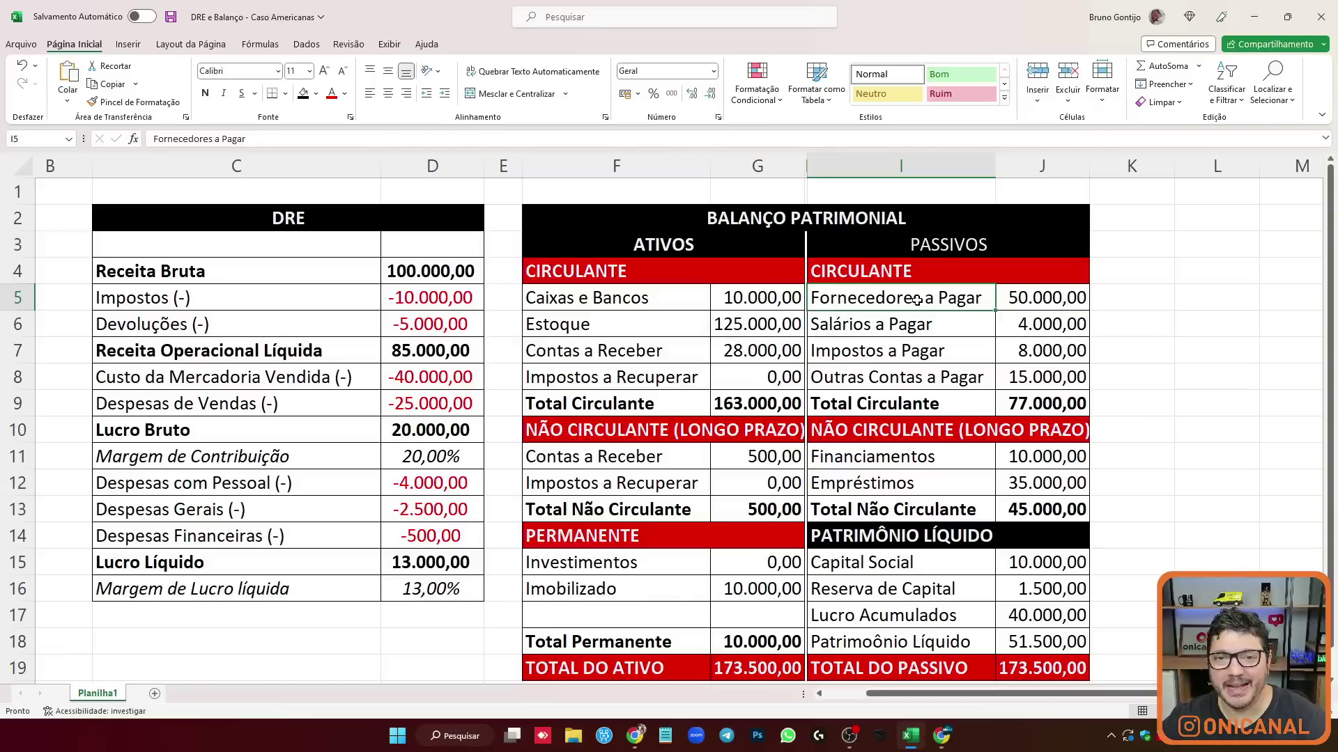
click(912, 323)
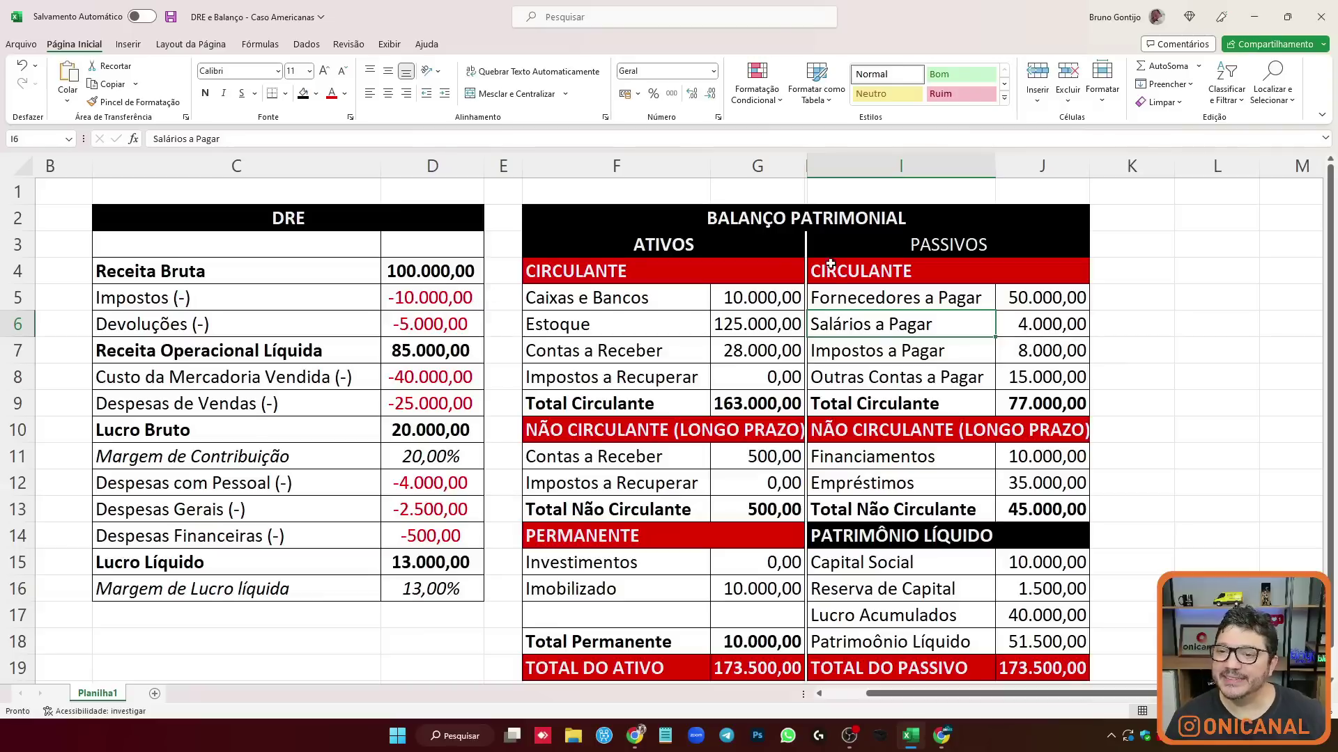
click(998, 324)
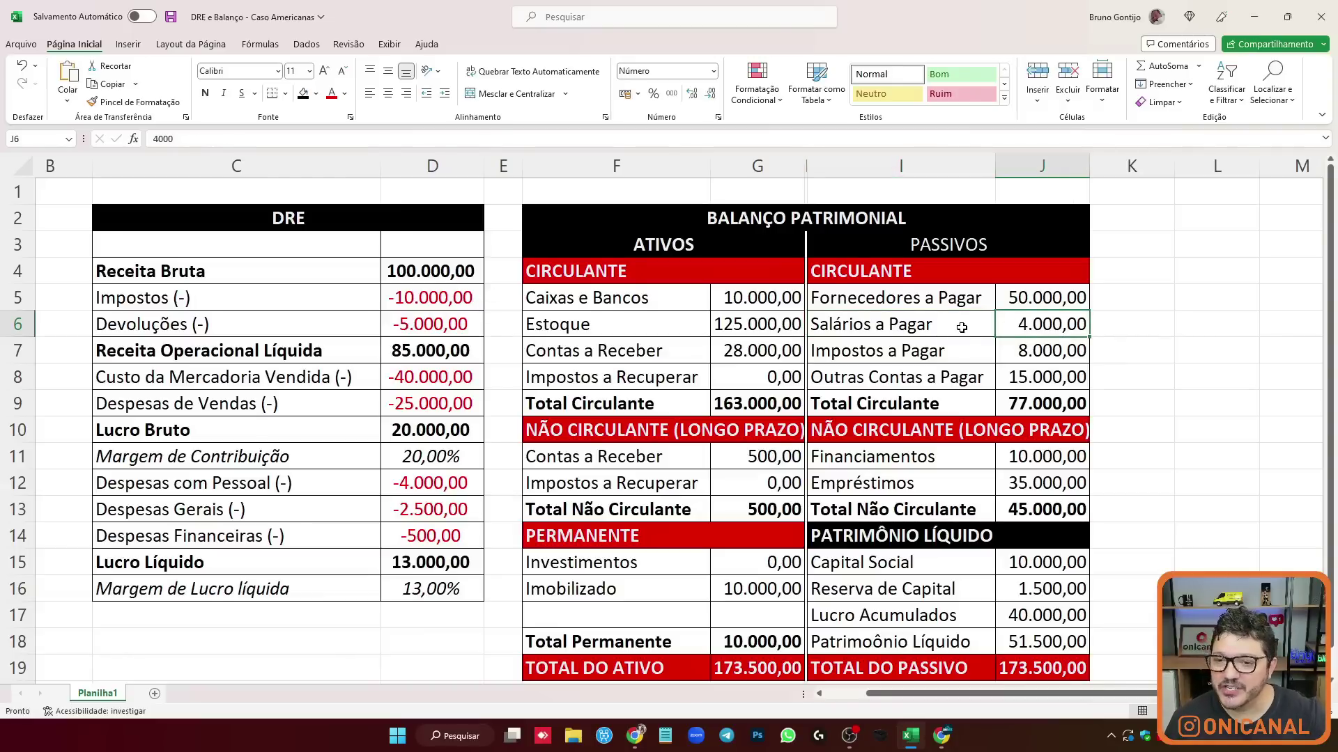
click(1010, 357)
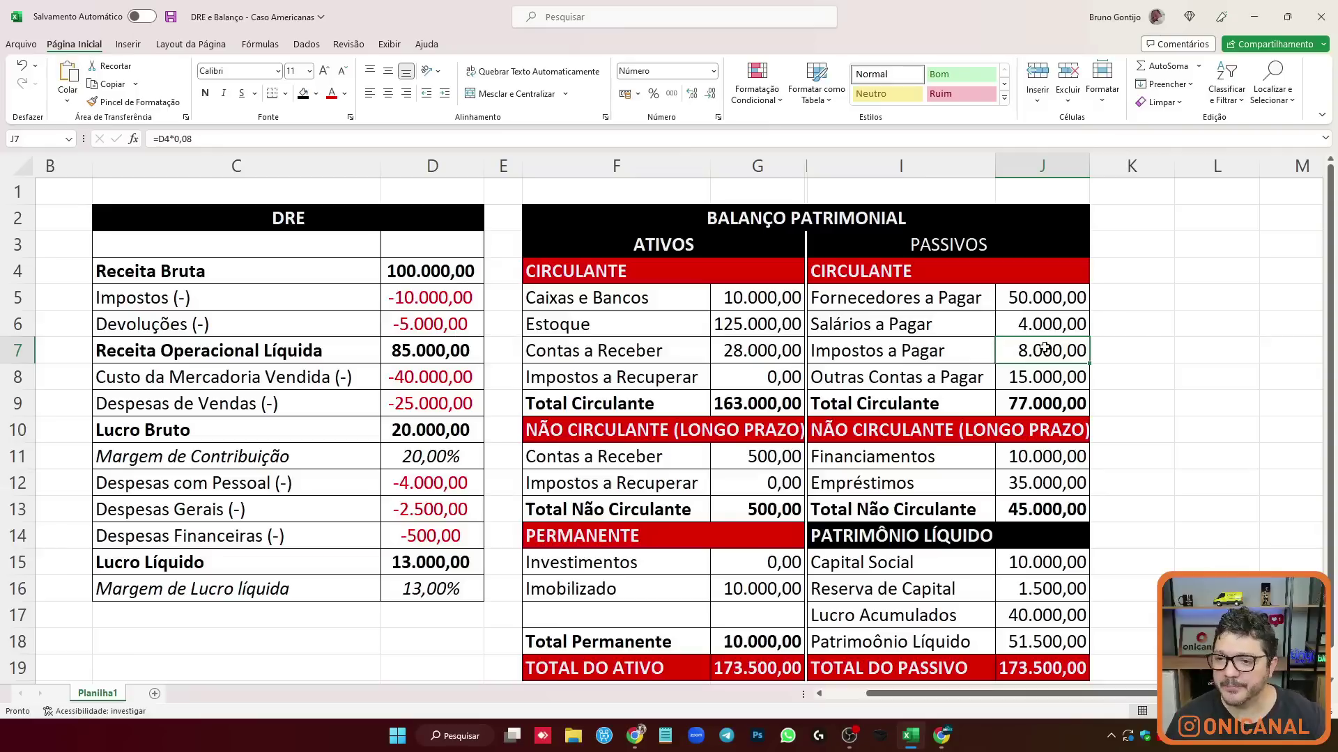
click(895, 378)
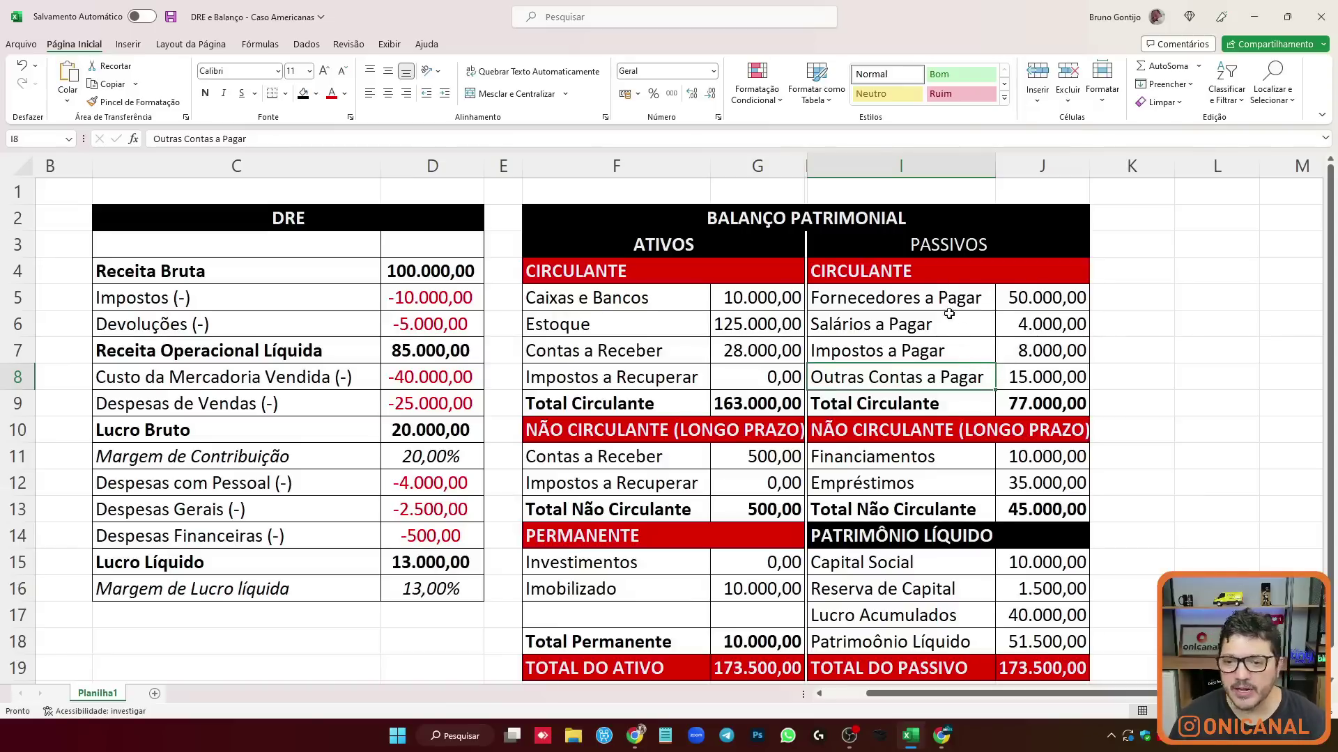
click(1018, 396)
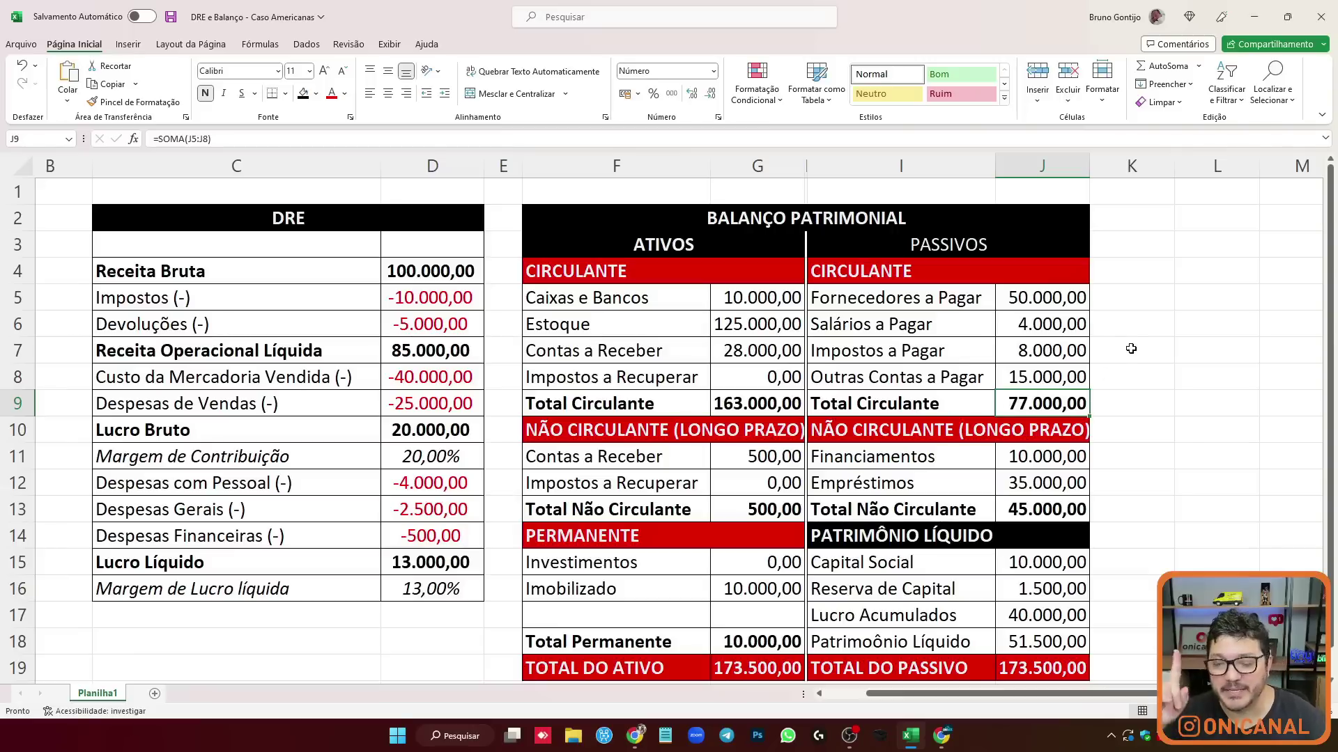
Review Financiamentos and Empréstimos under the long-term liabilities, and inspect the Total Não Circulante formula in J13.
scroll(1131, 348, down, 1)
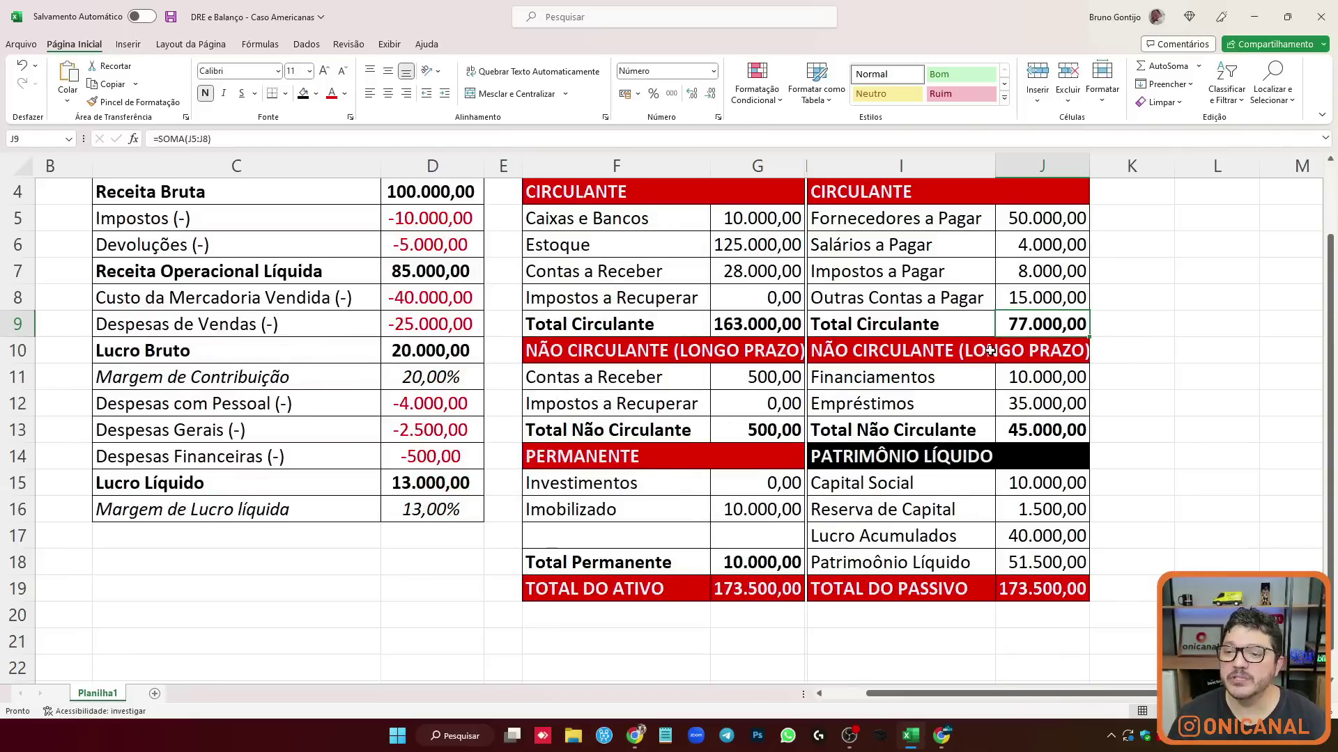
click(953, 375)
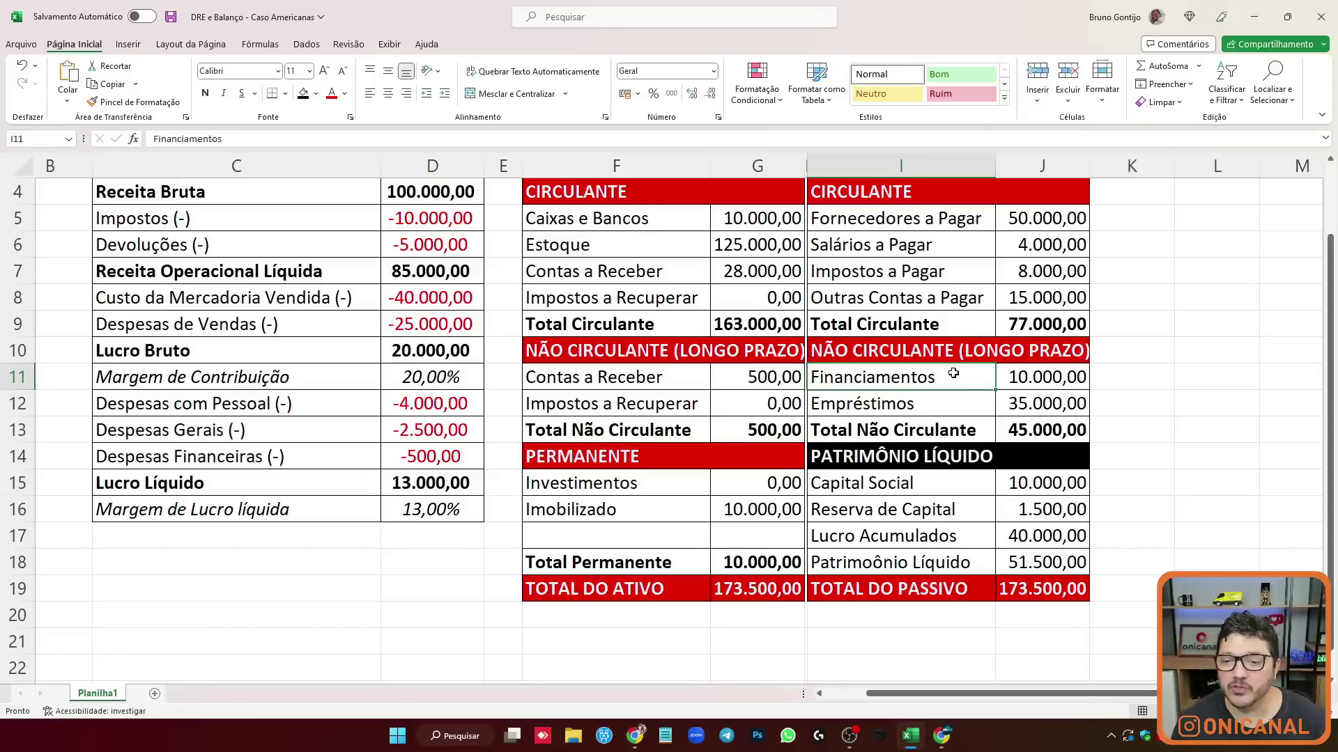
click(928, 403)
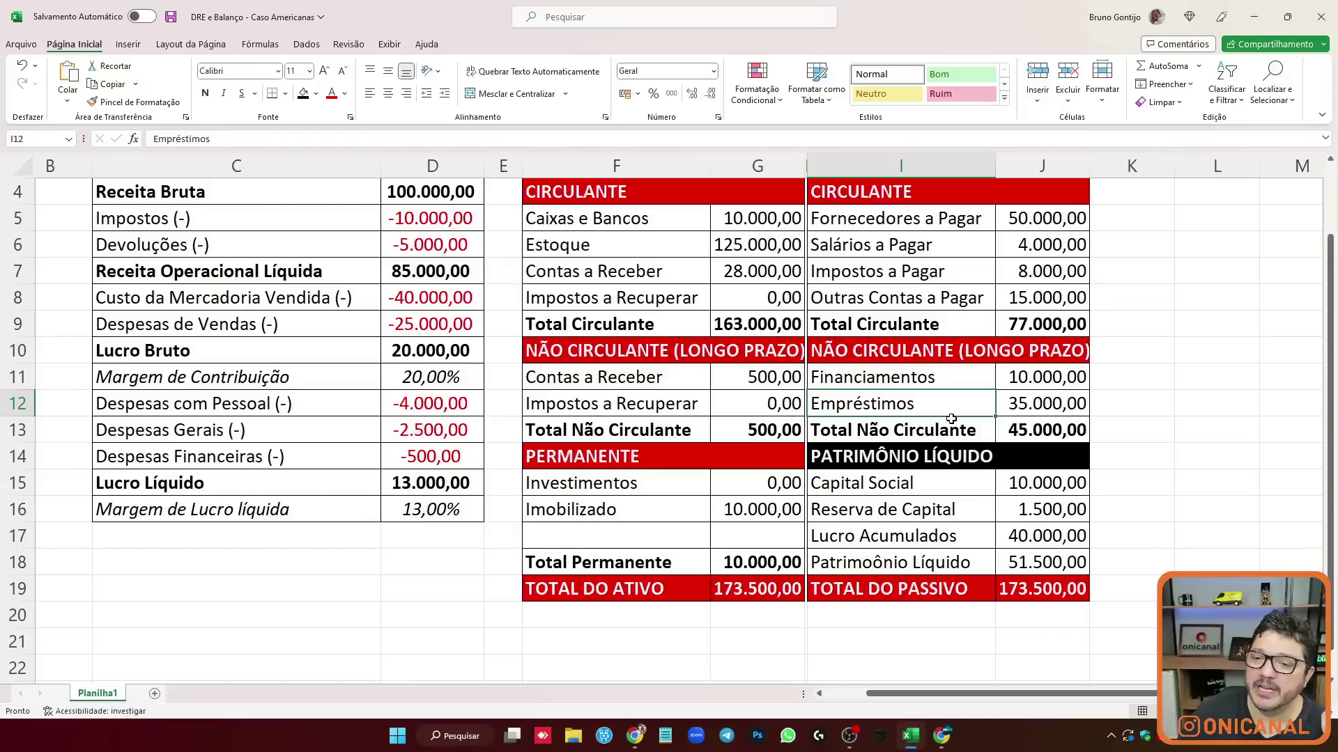
click(1005, 401)
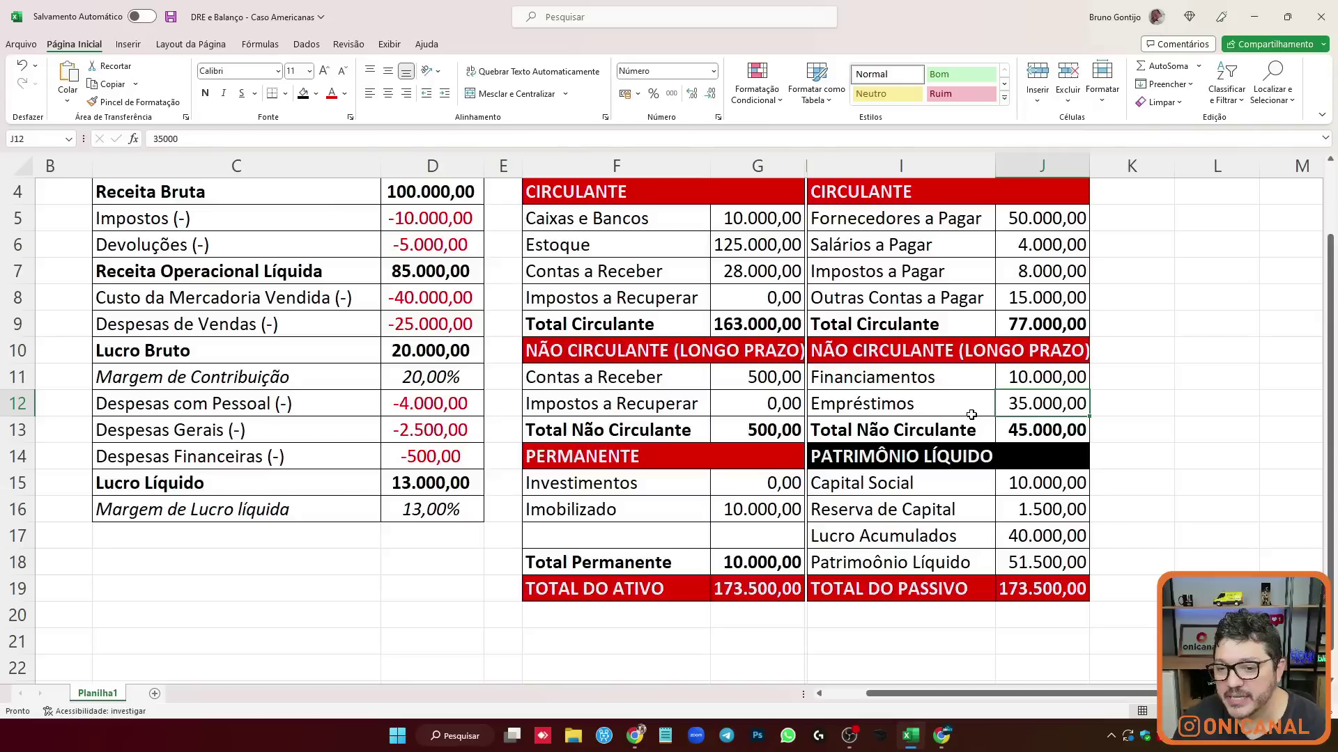
key(Down)
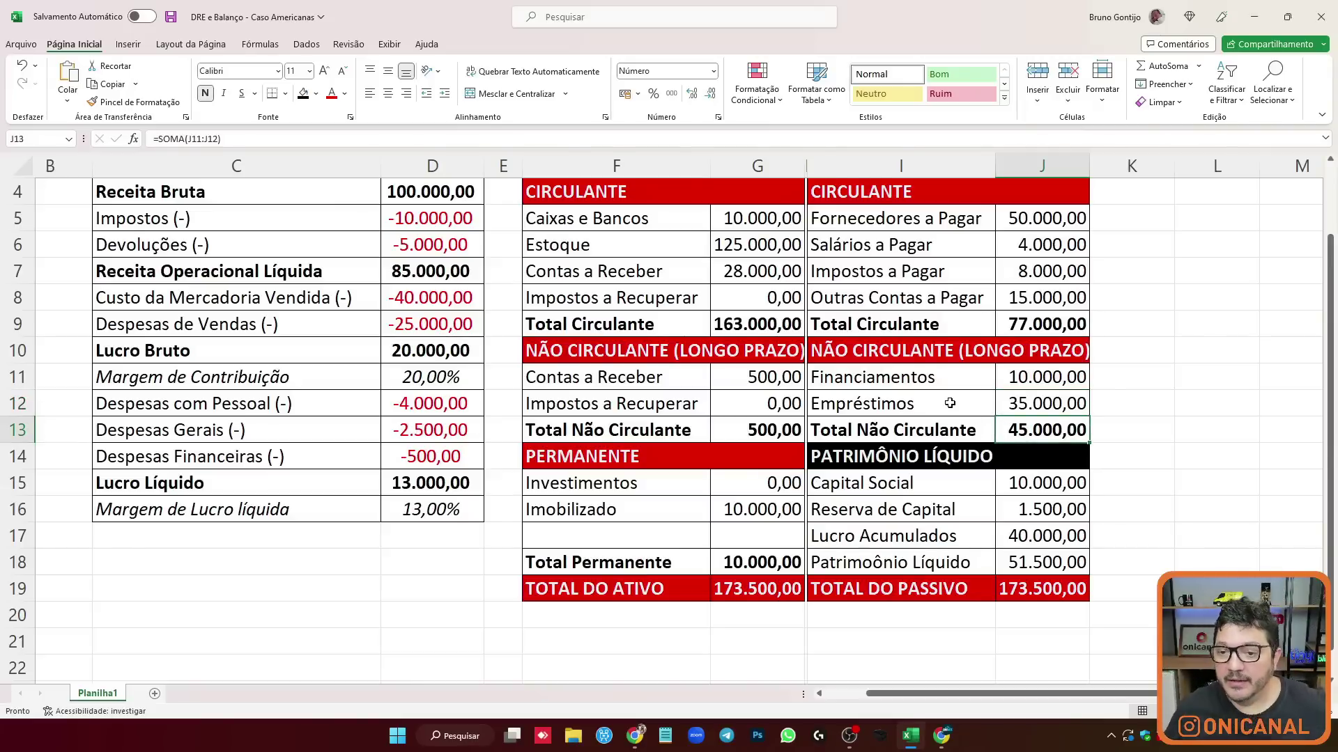
scroll(948, 412, up, 1)
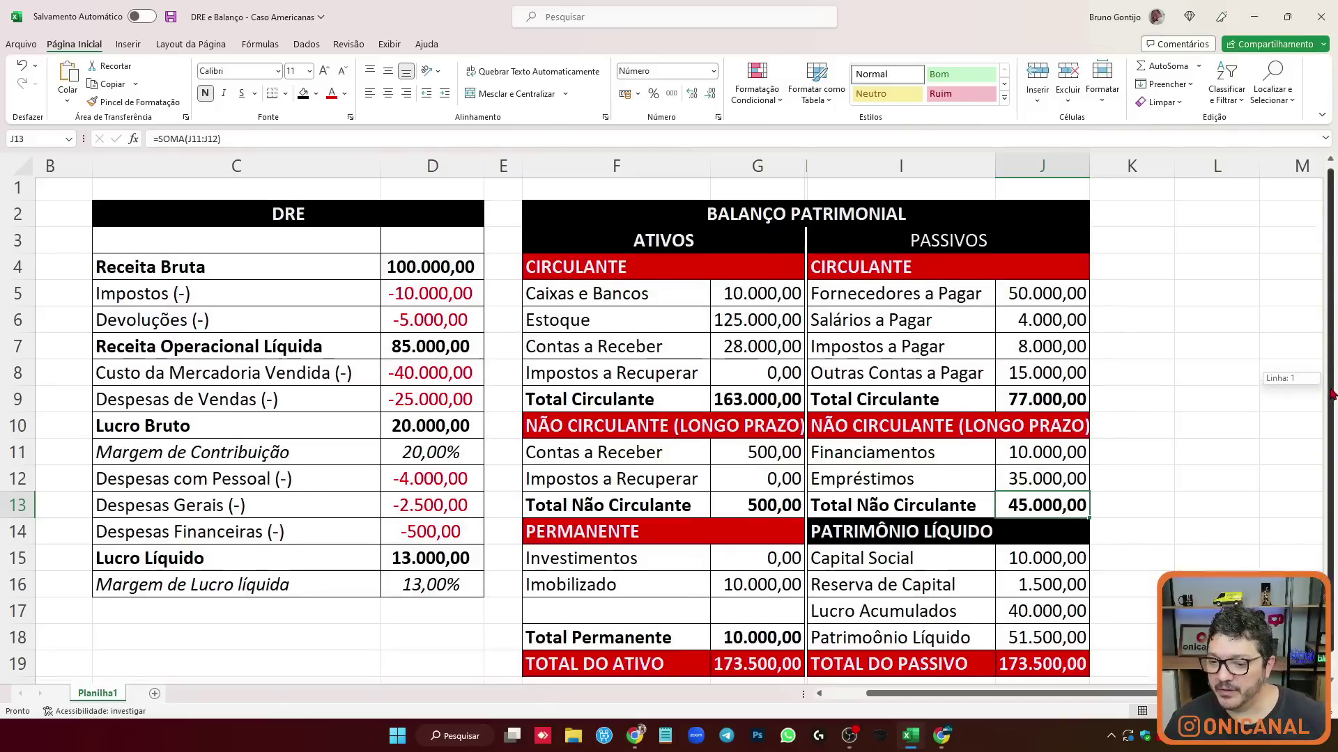
scroll(1318, 411, down, 1)
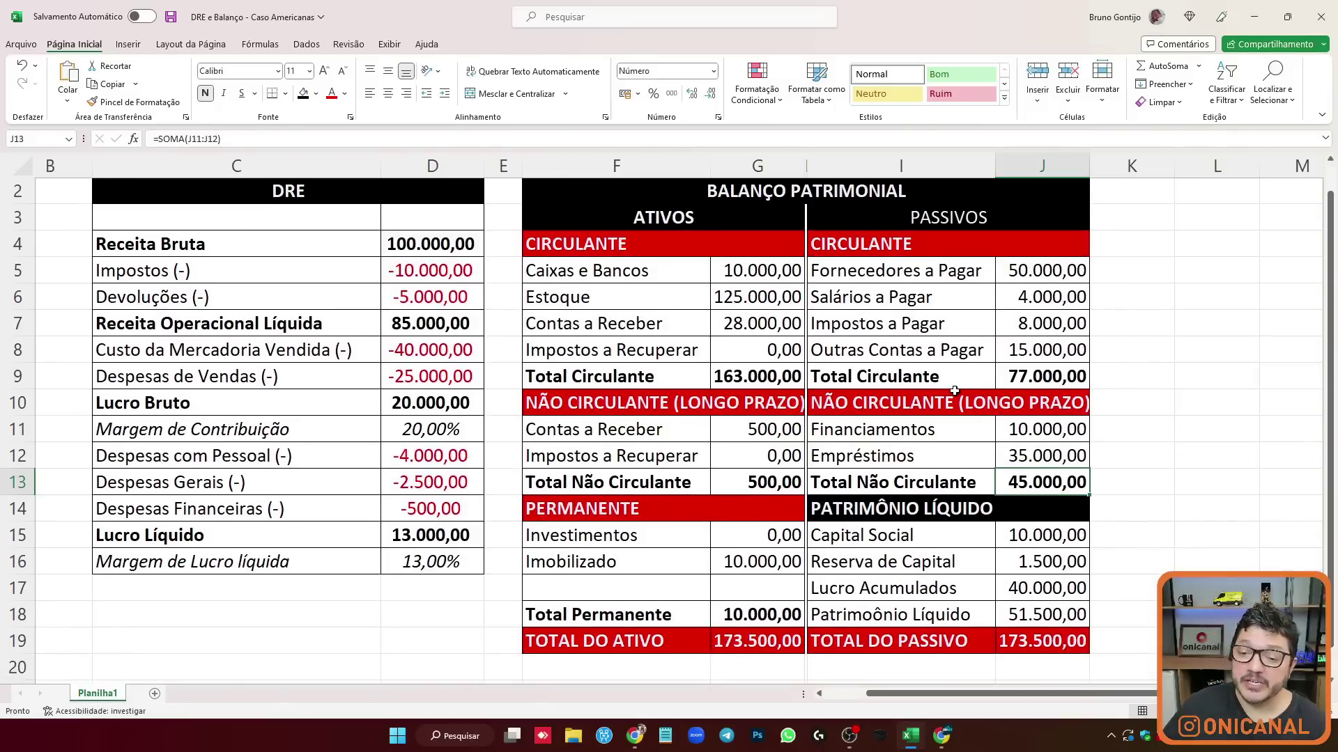
Examine the PATRIMÔNIO LÍQUIDO section, going through Capital Social, the Reserva de Capital formula in J16 and Lucro Acumulados.
click(919, 509)
click(915, 535)
scroll(914, 537, up, 1)
scroll(915, 537, down, 3)
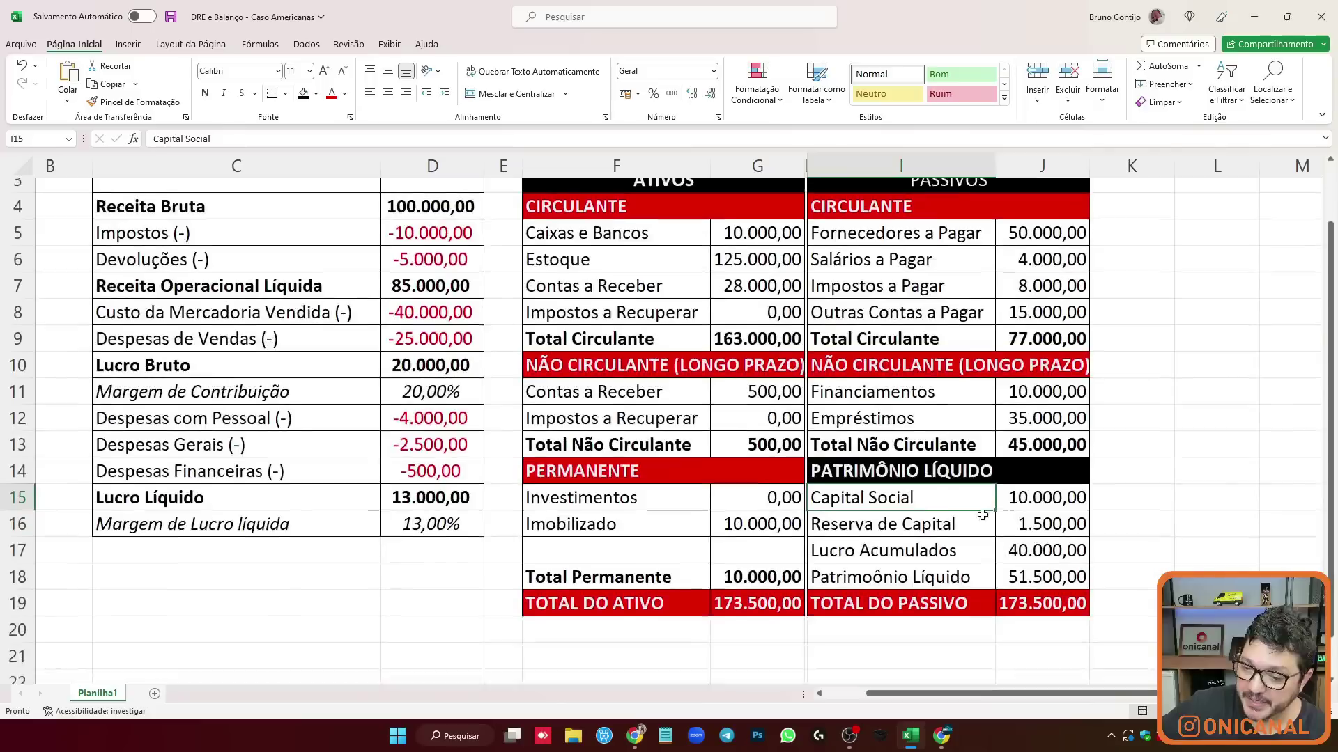
click(952, 513)
click(1032, 514)
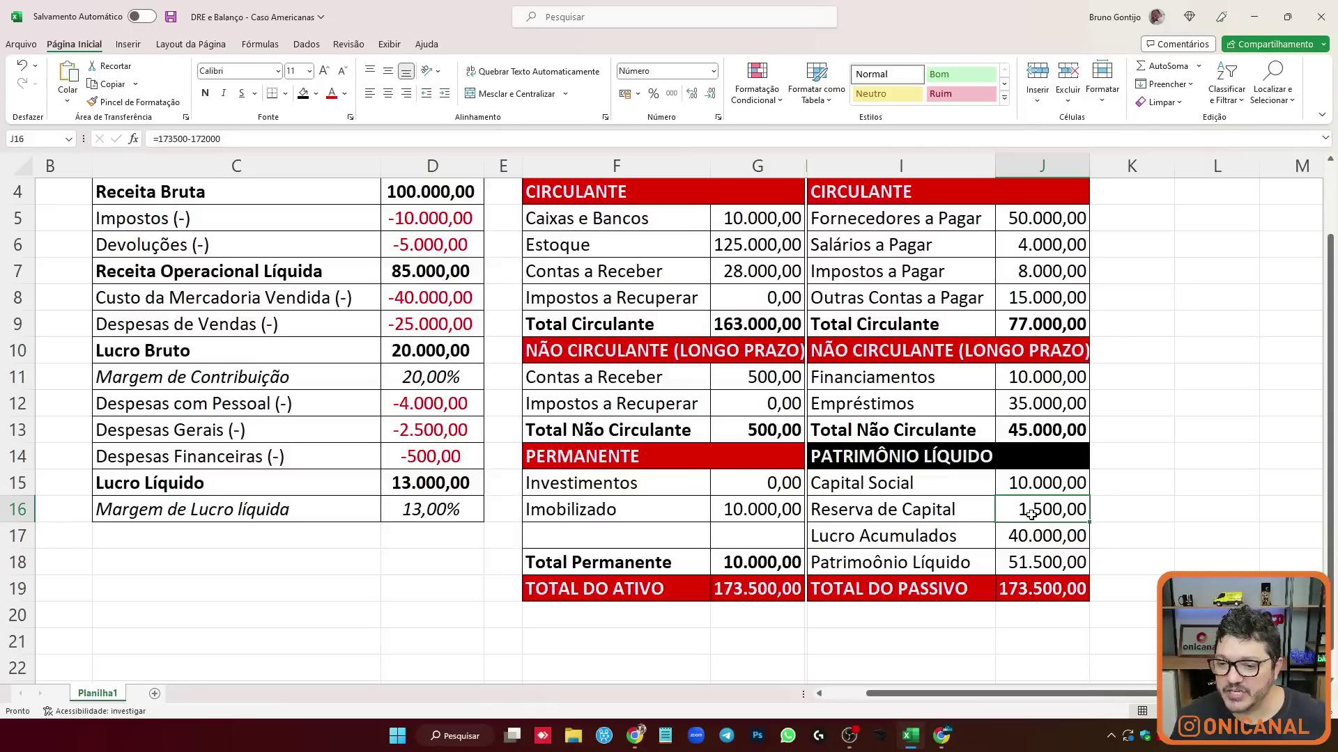
click(1020, 543)
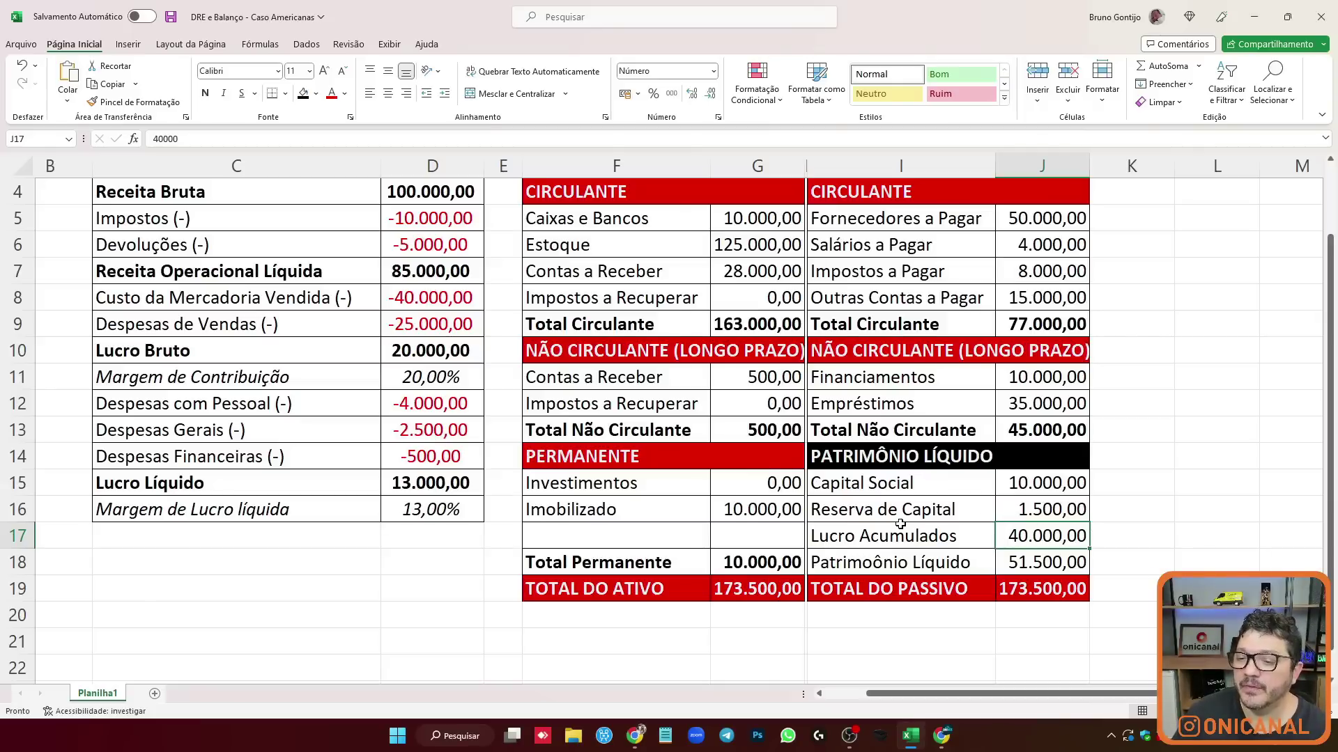
Correct the misspelled label in I18 to "Patrimônio Líquido".
click(1006, 560)
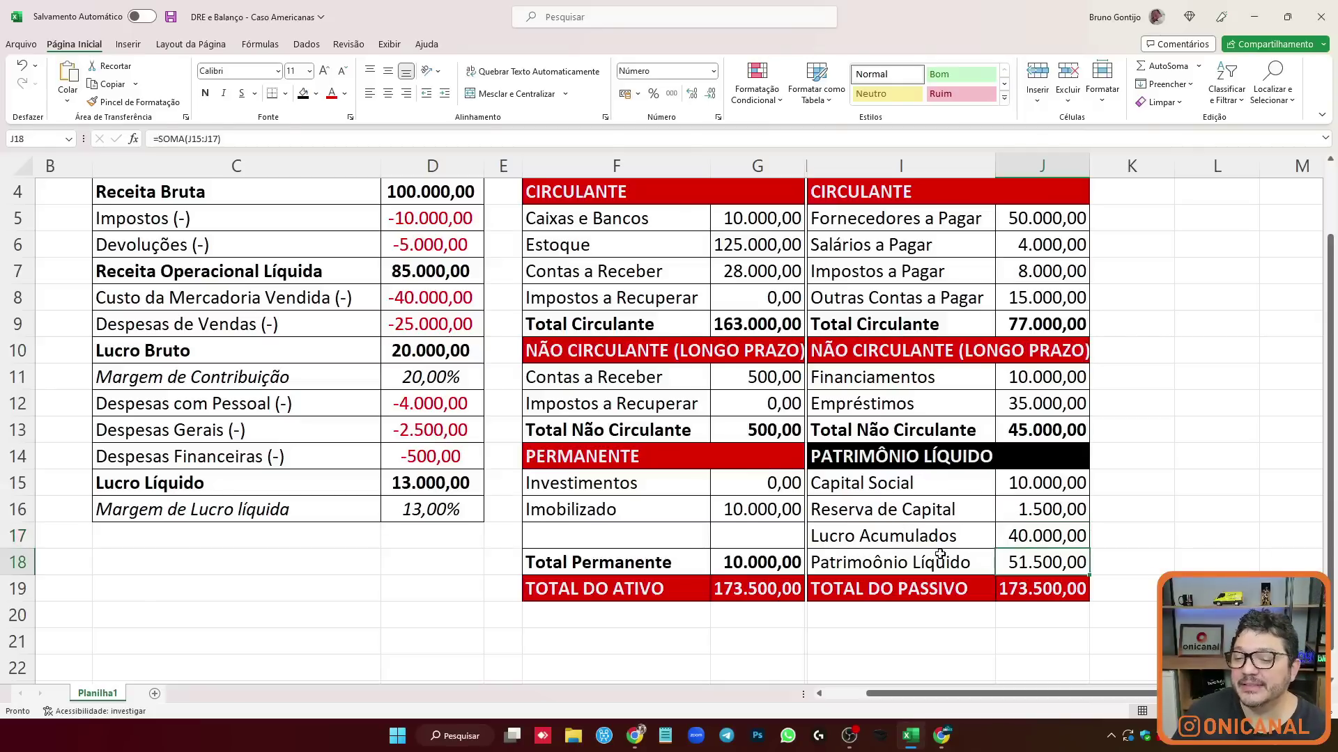
click(873, 560)
double_click(873, 560)
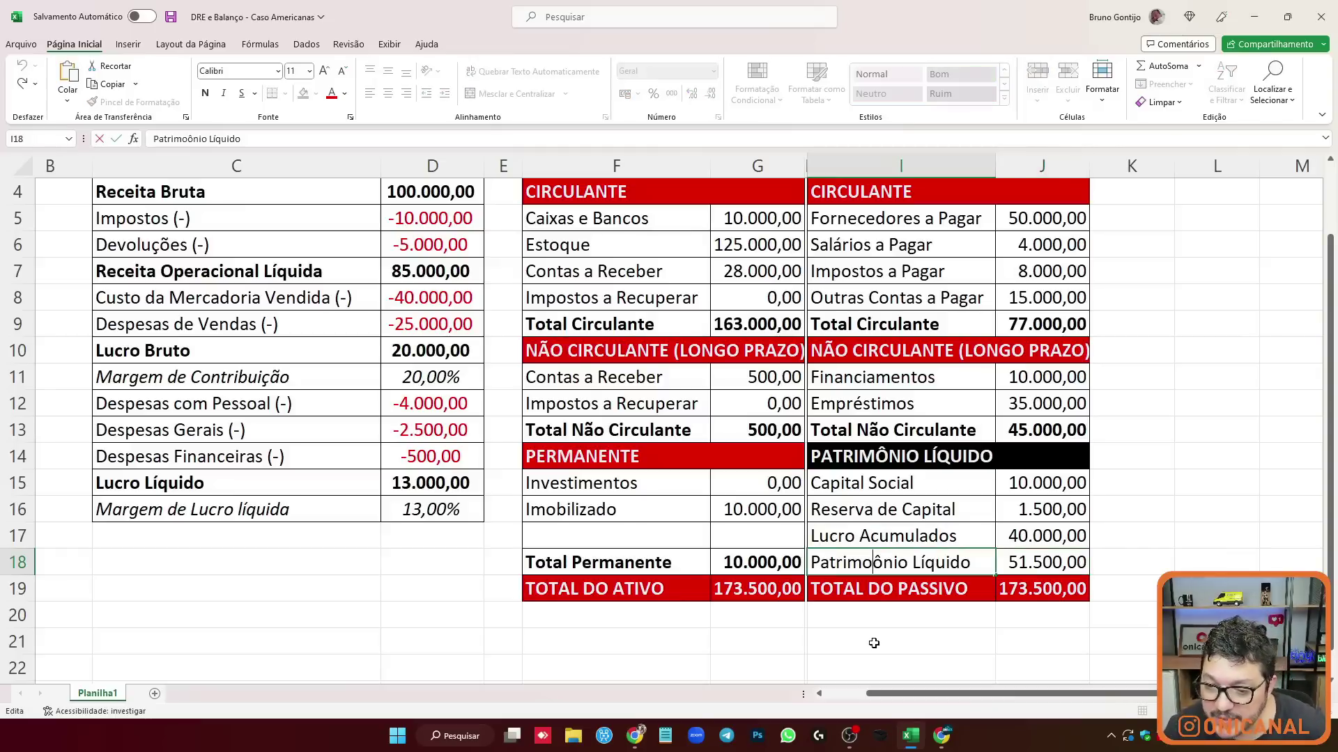
key(BackSpace)
key(Return)
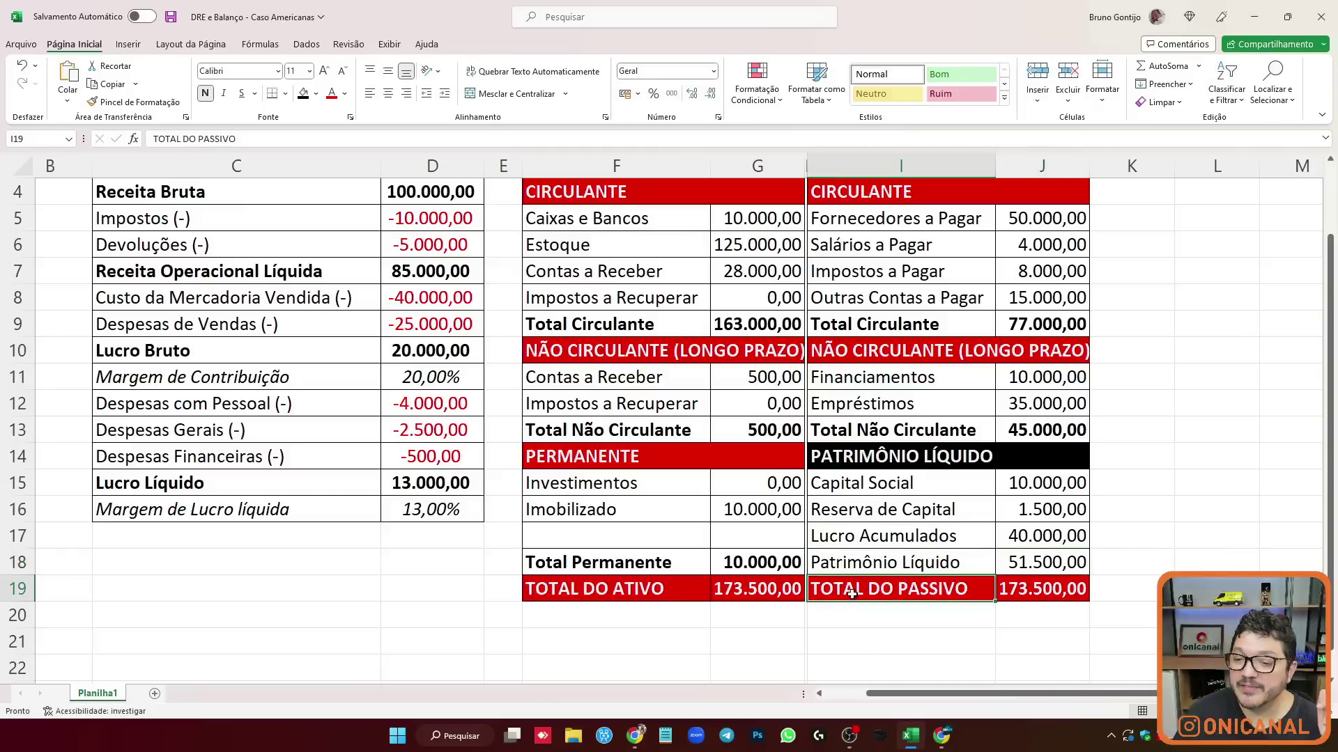
Inspect the Patrimônio Líquido formula in J18 and the equity cells from Capital Social onward that it adds up.
click(879, 562)
click(1043, 561)
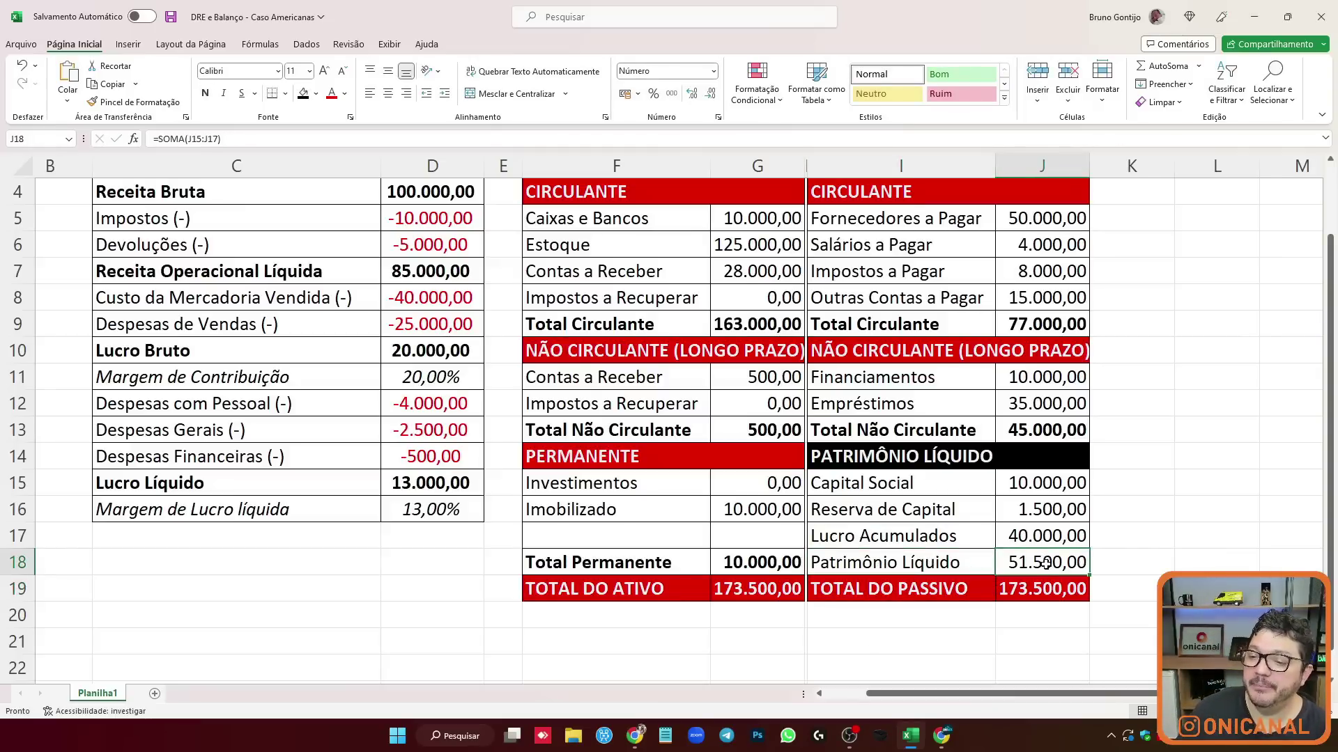
double_click(1045, 563)
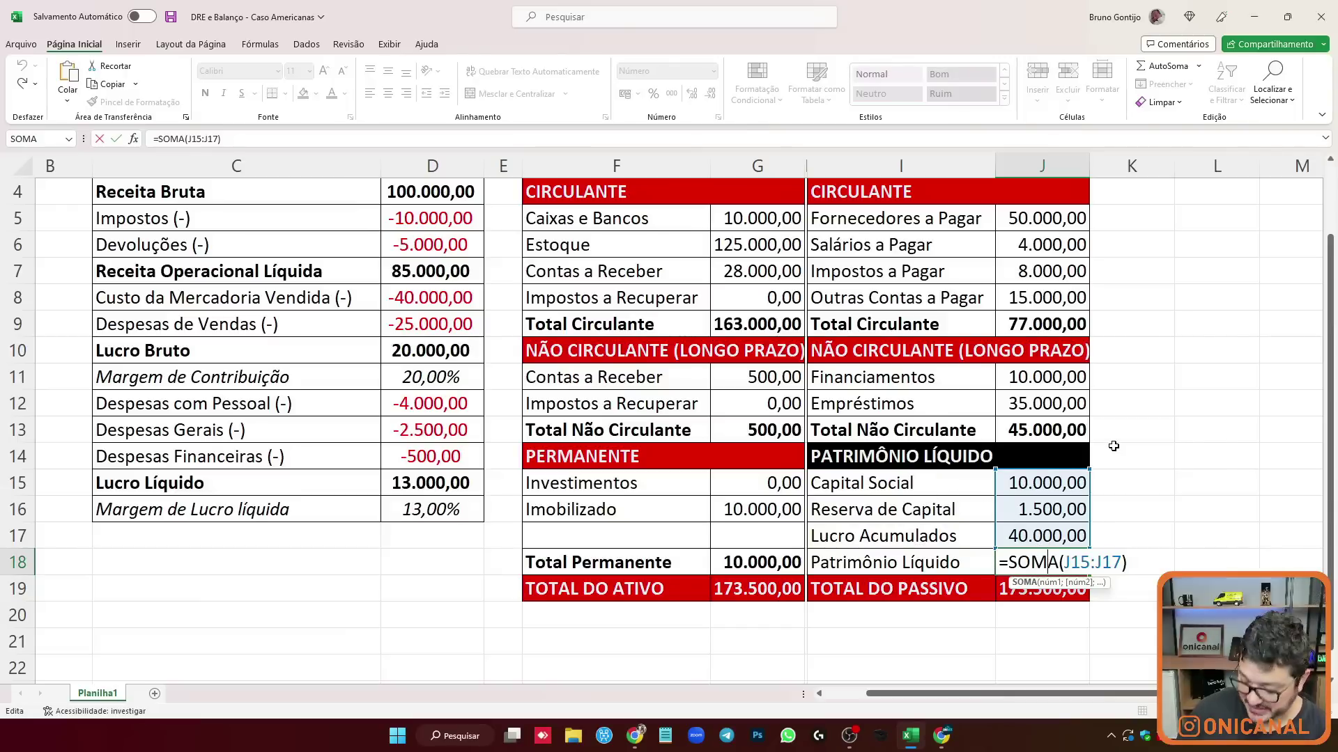
key(Return)
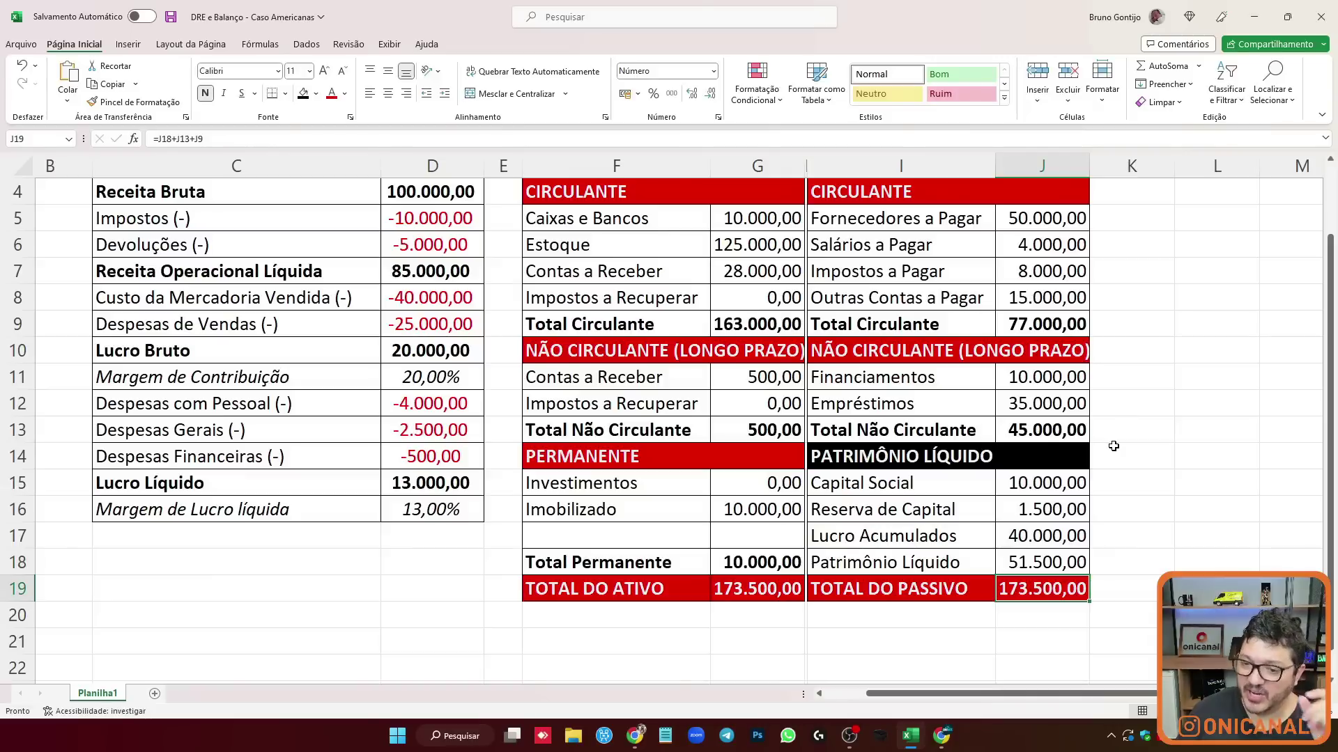
click(1026, 475)
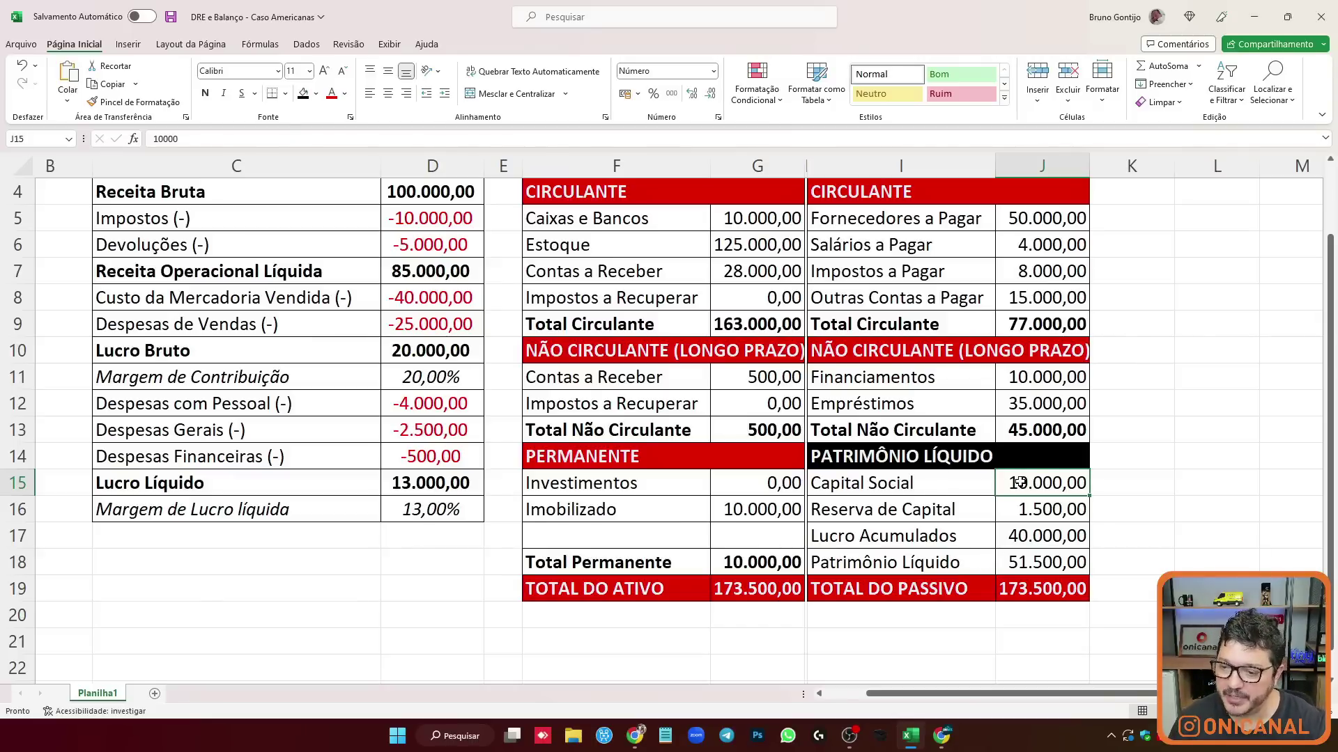
click(977, 551)
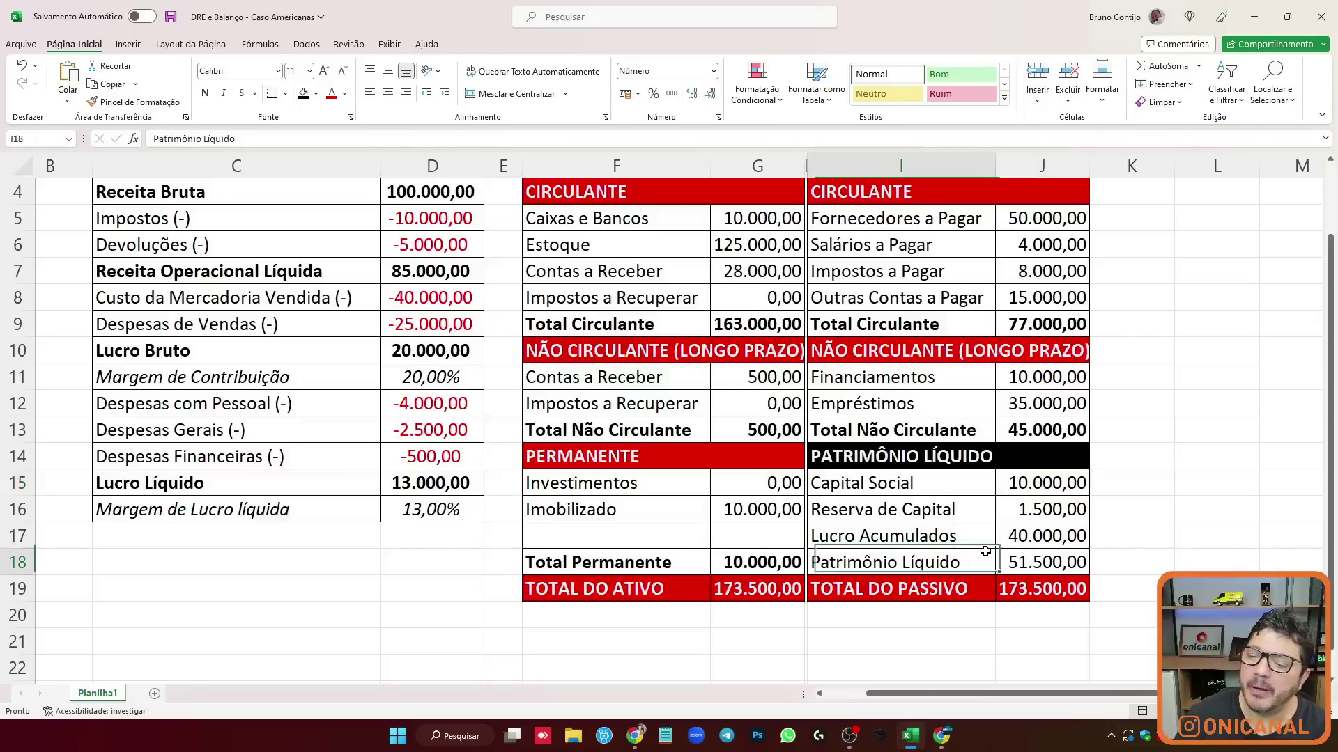
click(1003, 555)
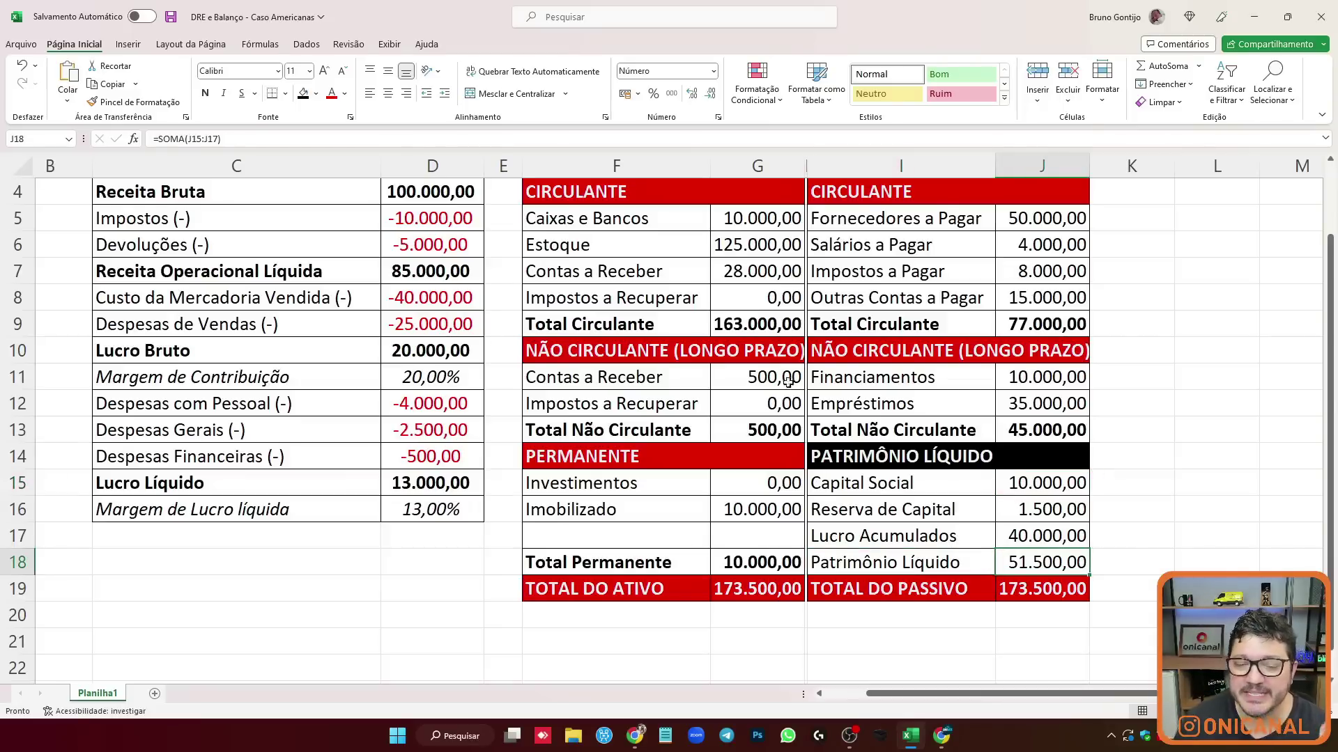
Compare TOTAL DO ATIVO in G19 with TOTAL DO PASSIVO in J19, starting from the assets column.
scroll(704, 356, up, 1)
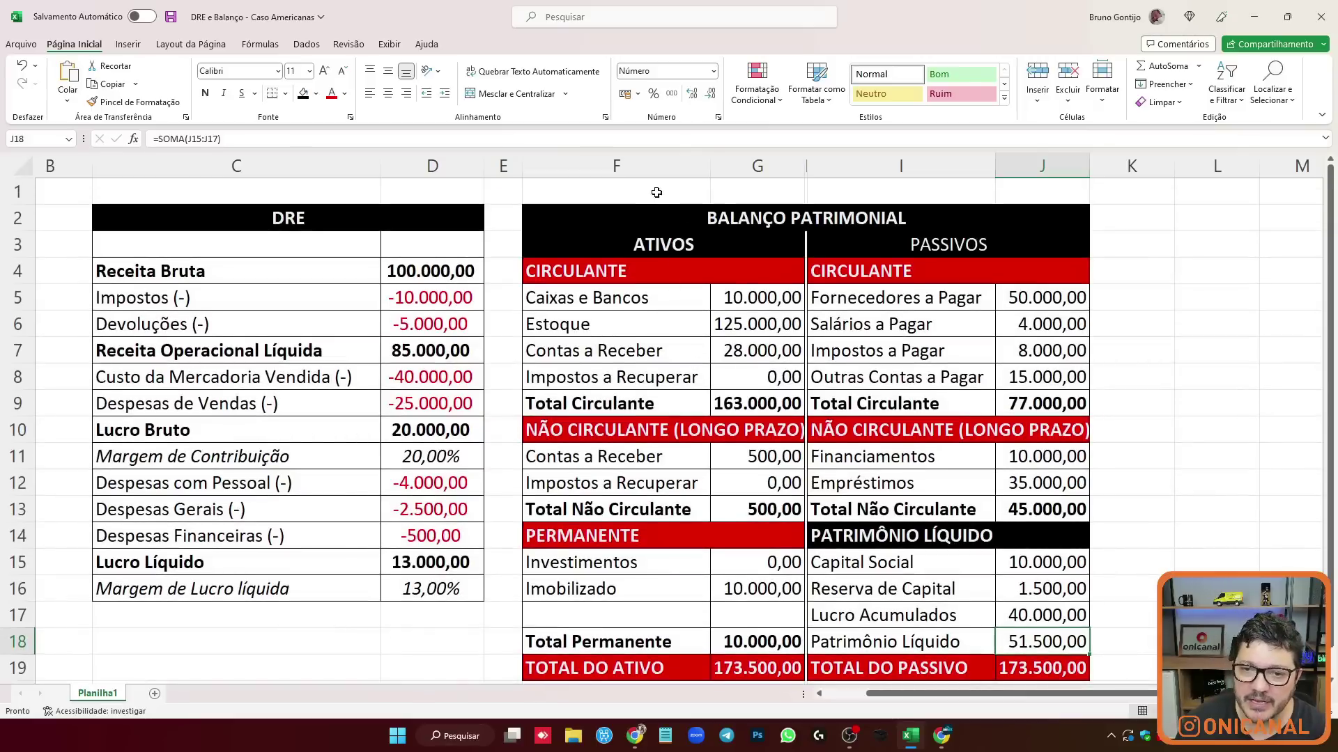
click(655, 167)
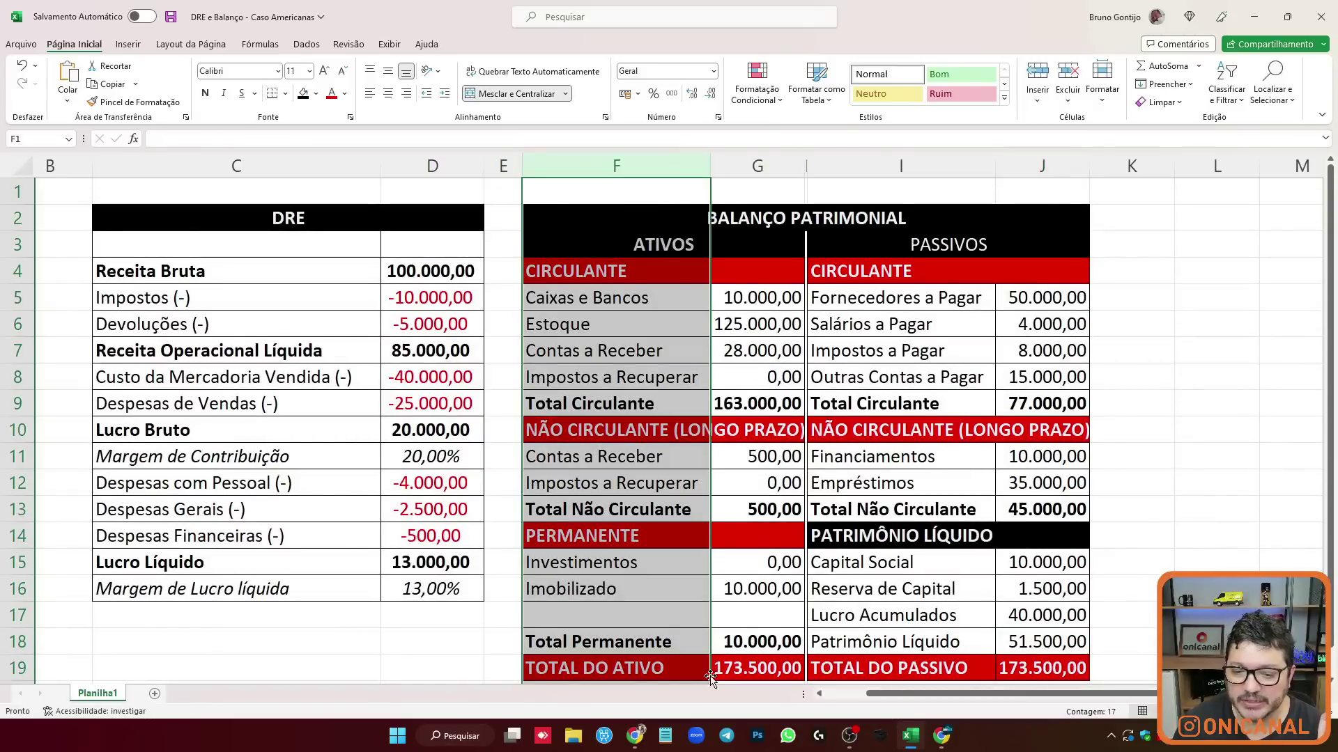
scroll(949, 627, down, 1)
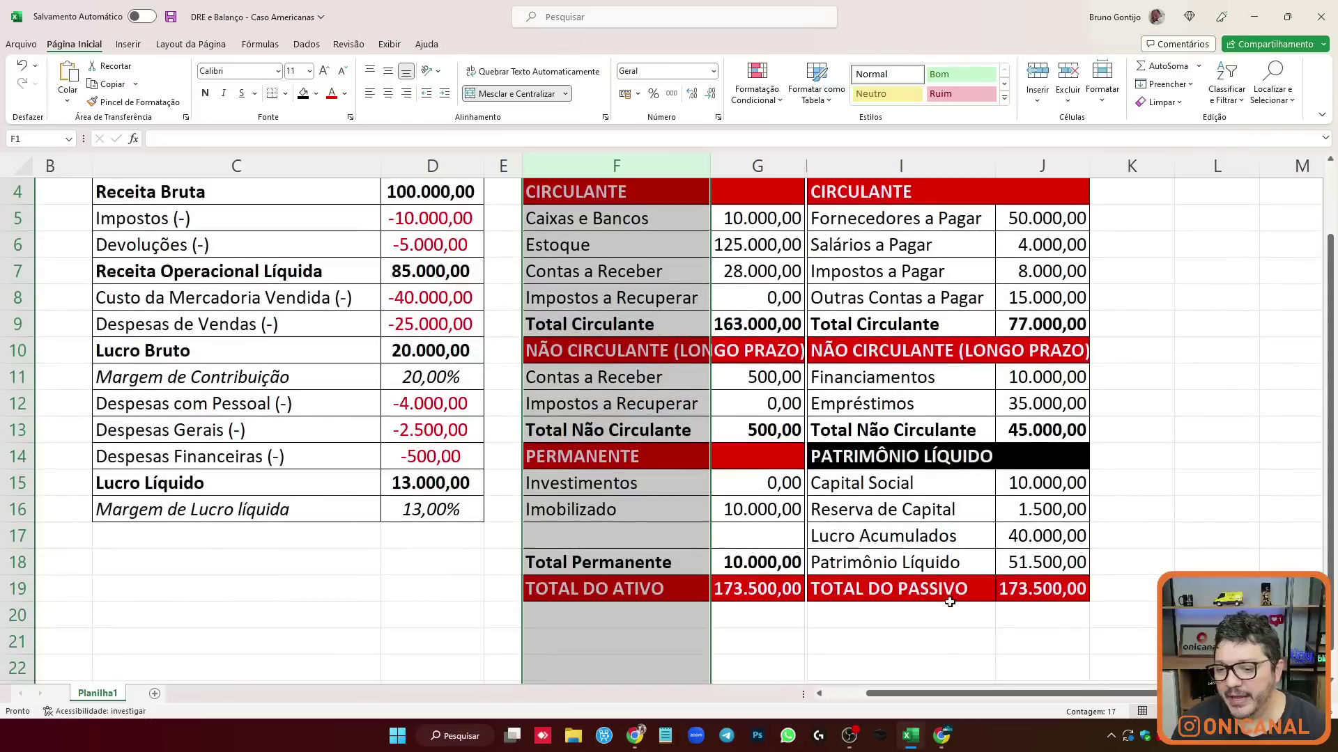
click(1024, 584)
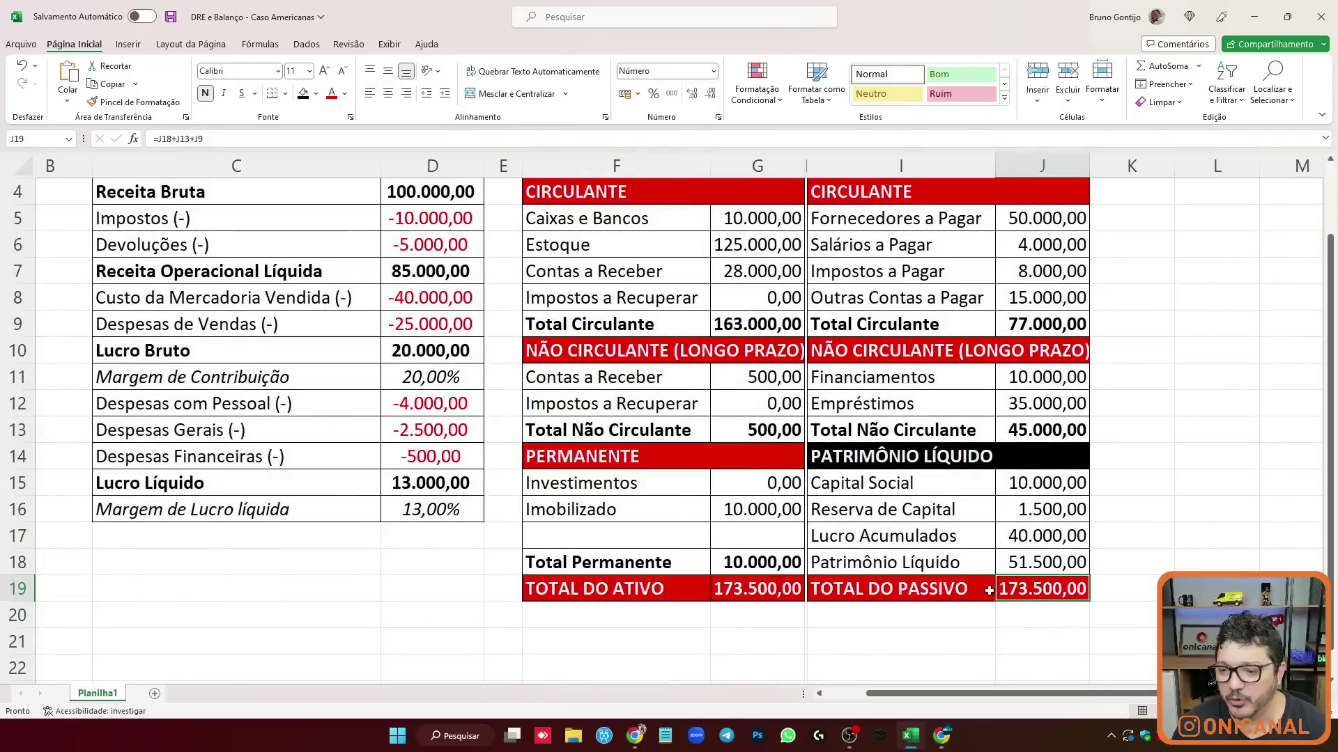
click(762, 593)
click(1038, 596)
click(779, 587)
click(1028, 590)
click(775, 589)
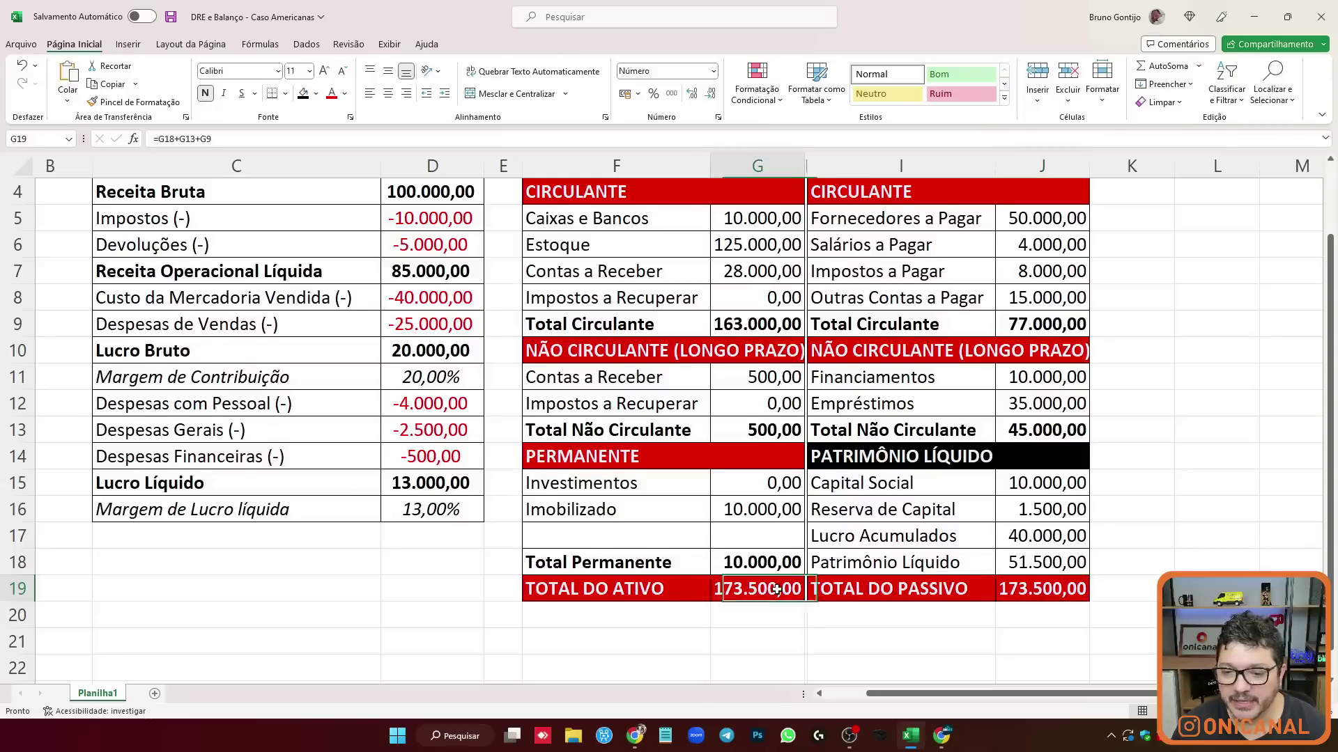
Highlight the BALANÇO PATRIMONIAL columns and the DRE columns C and D to contrast the two statements.
scroll(775, 589, up, 1)
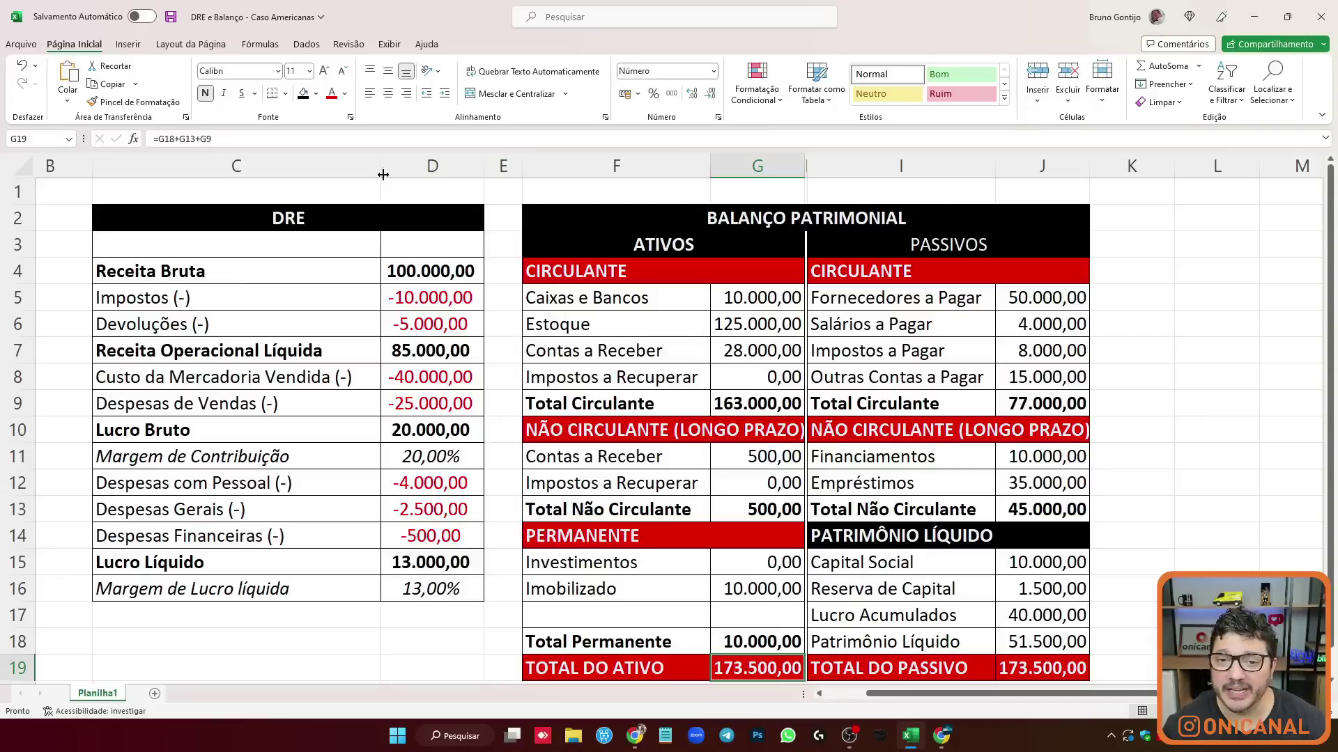
drag(669, 166, 986, 161)
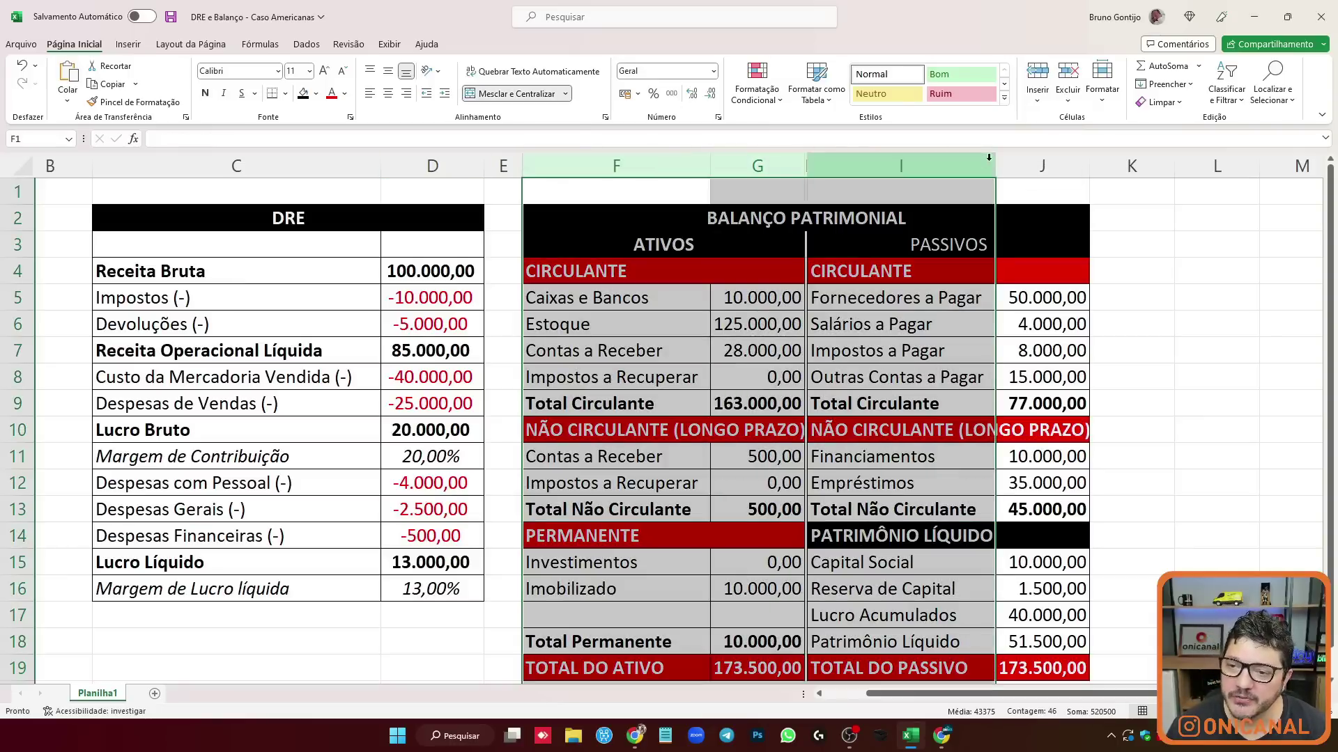
click(252, 166)
drag(252, 166, 385, 164)
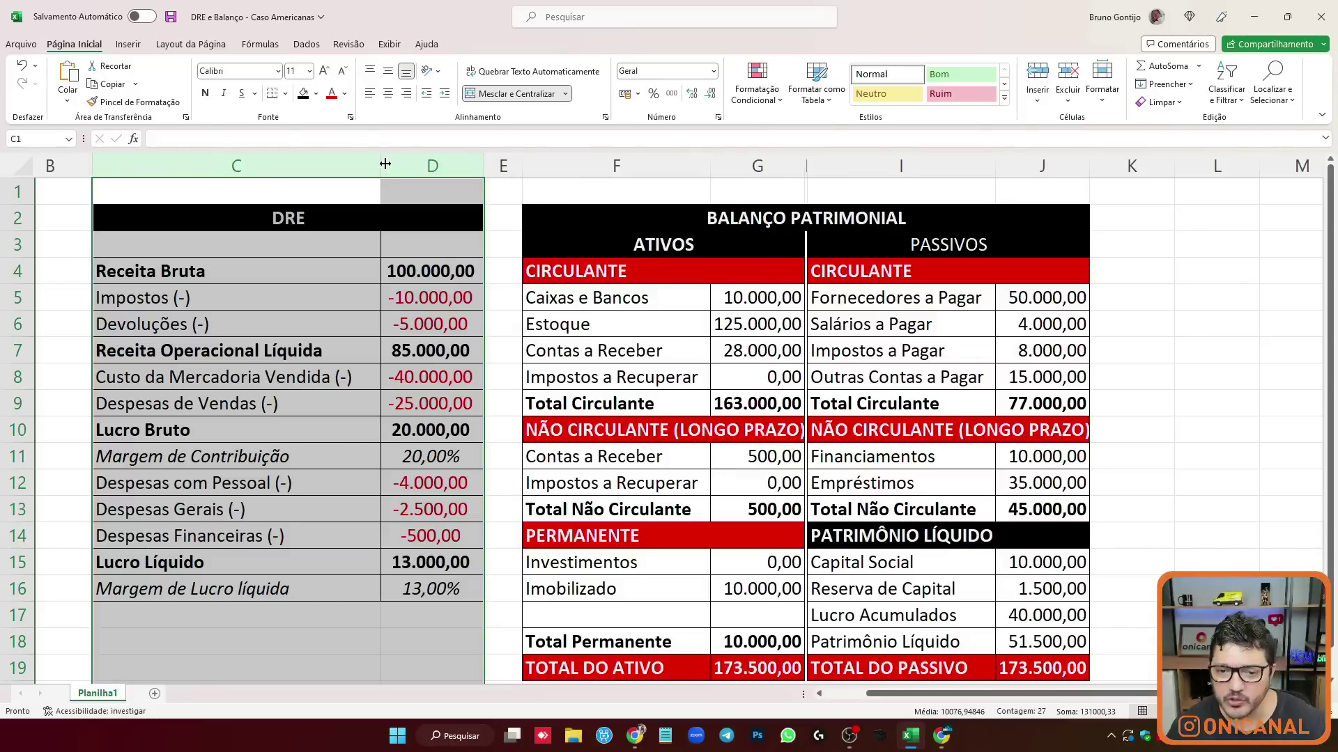
click(574, 169)
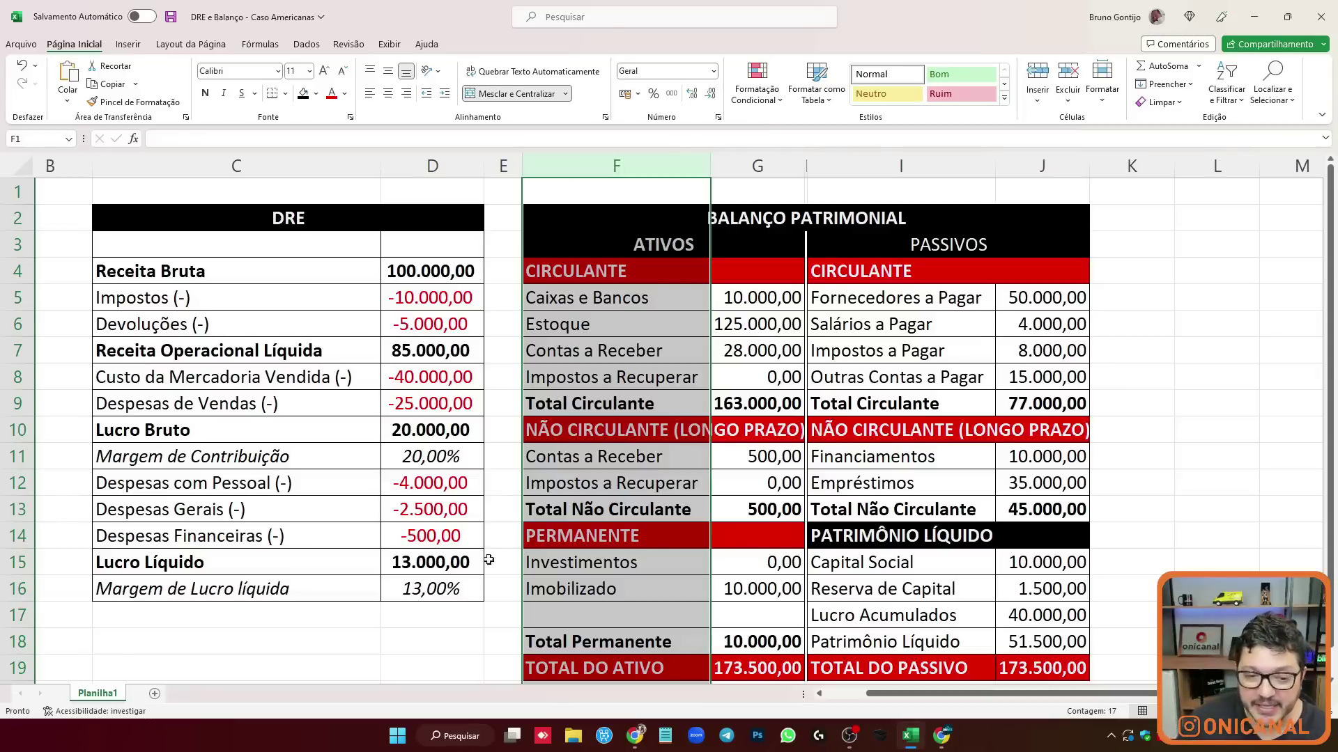
Trace the DRE's Lucro Líquido in D15 to Patrimônio Líquido in J18 of the balance sheet.
click(397, 564)
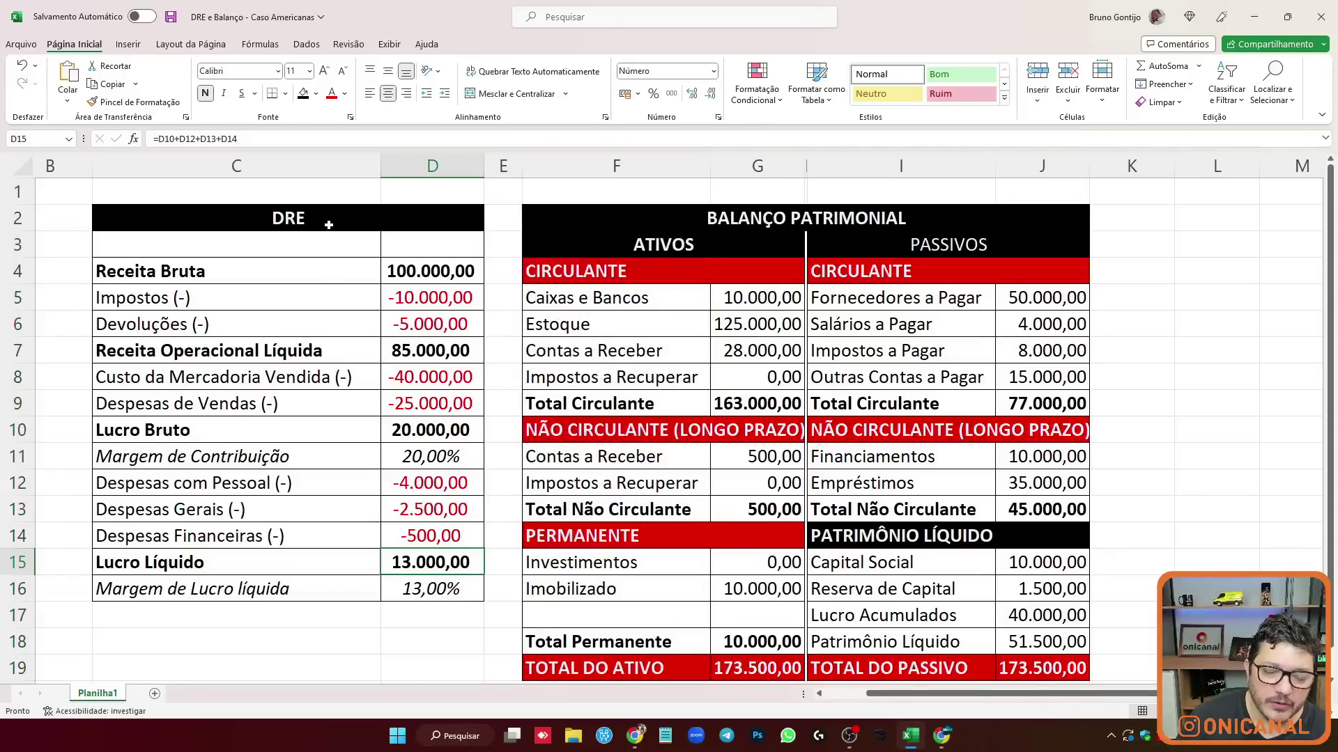
click(819, 219)
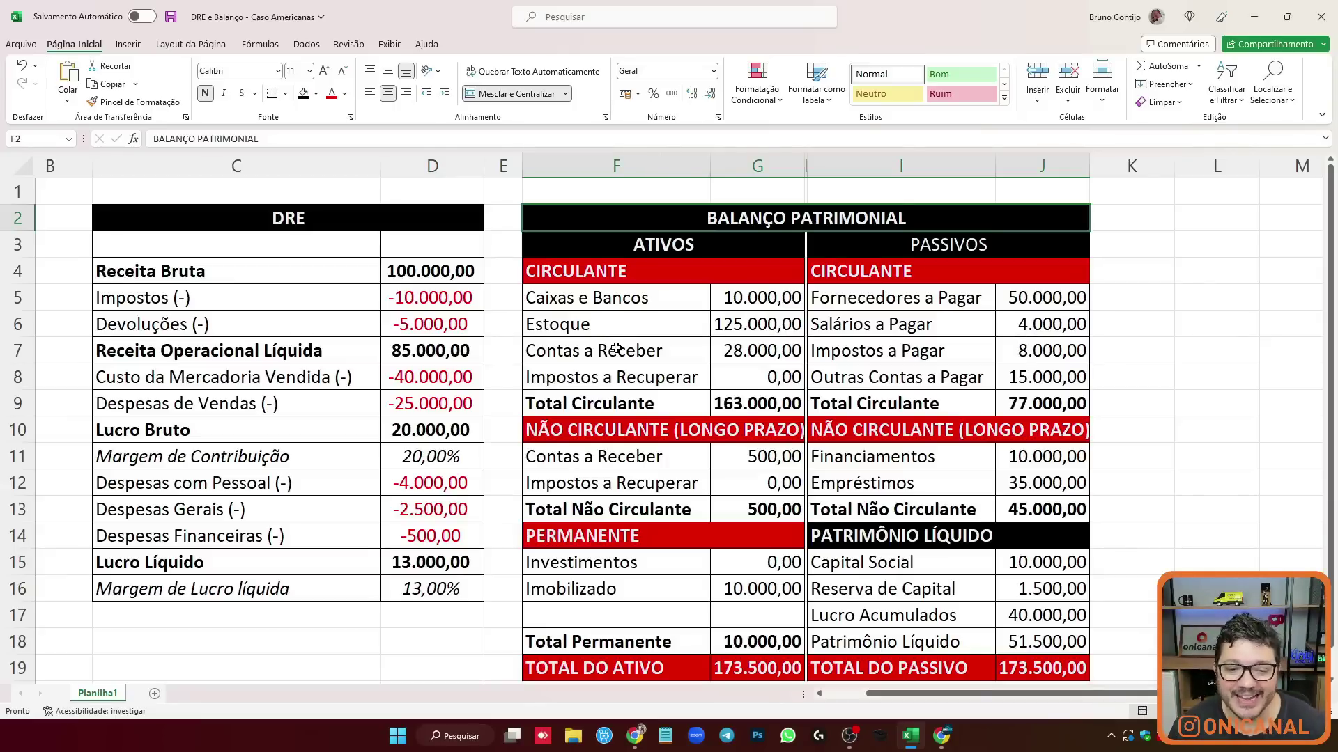
click(402, 560)
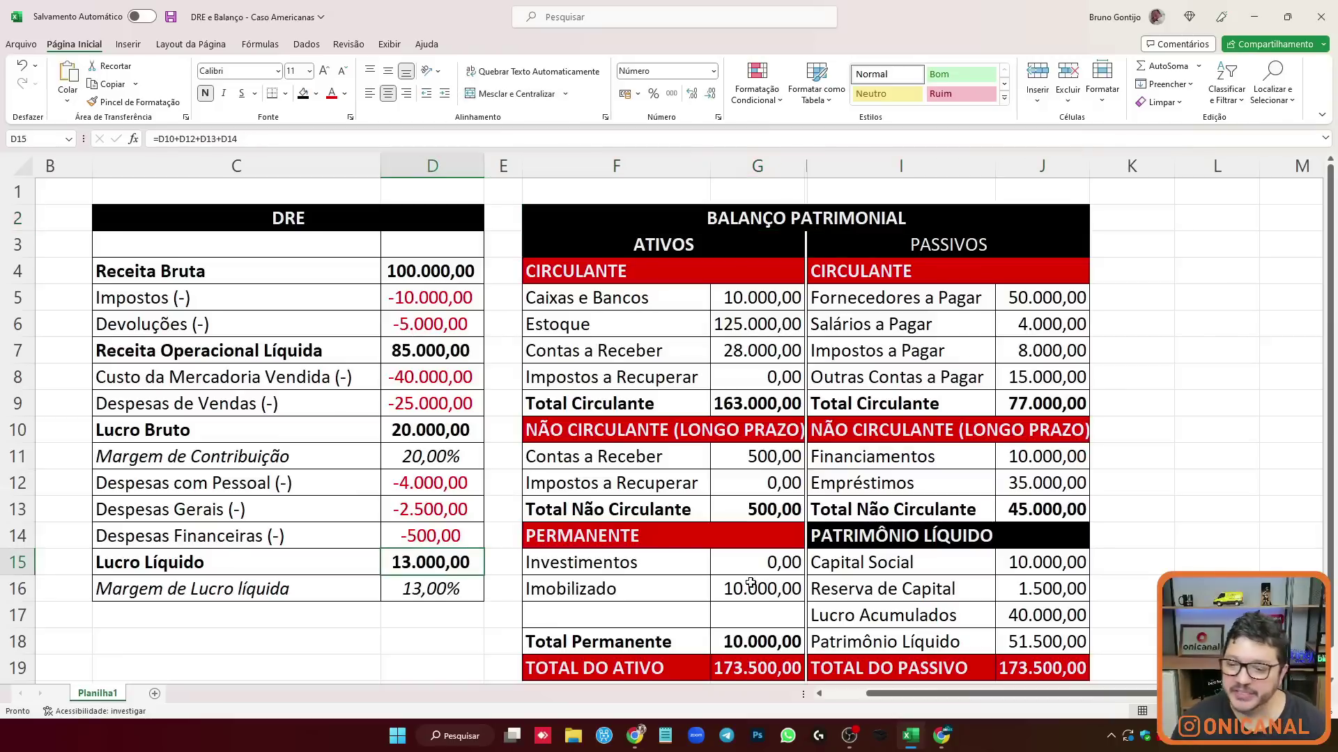
click(1039, 644)
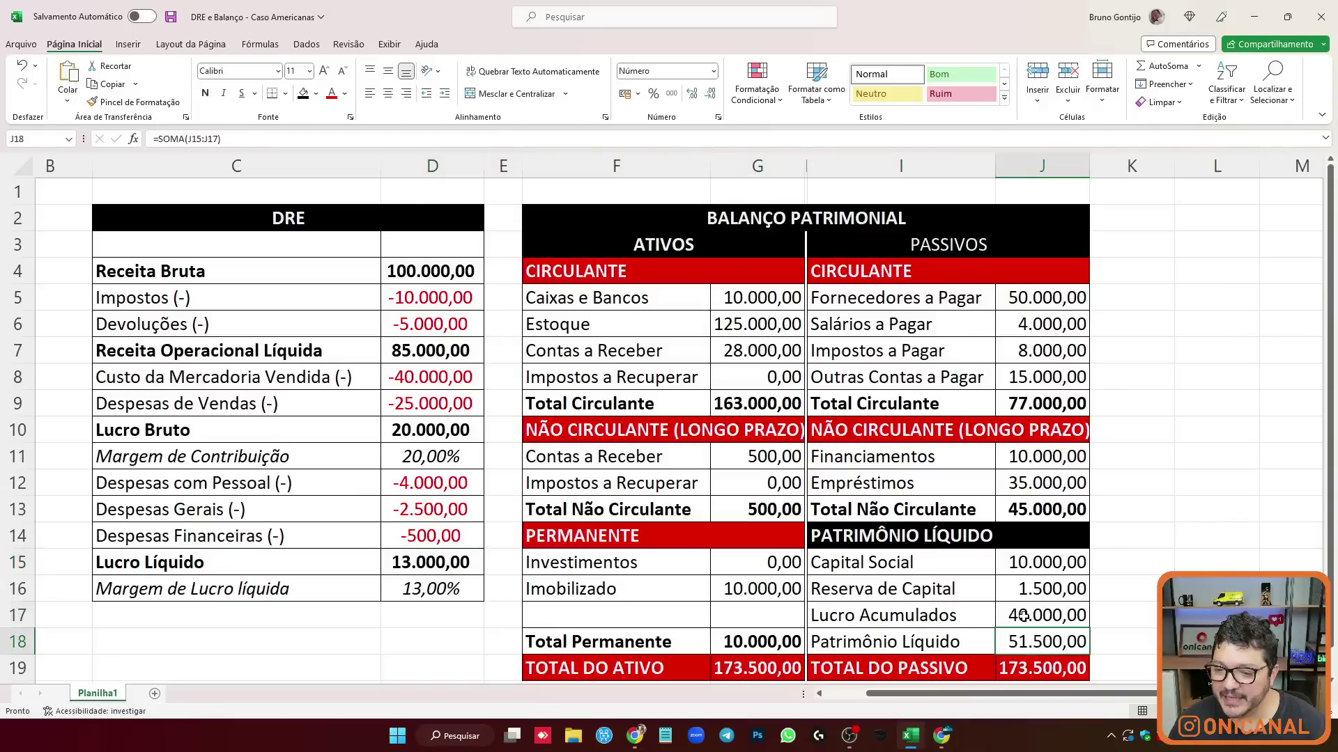
Set Lucro Acumulados in J17 to 270000 and check it against TOTAL DO ATIVO.
click(1023, 616)
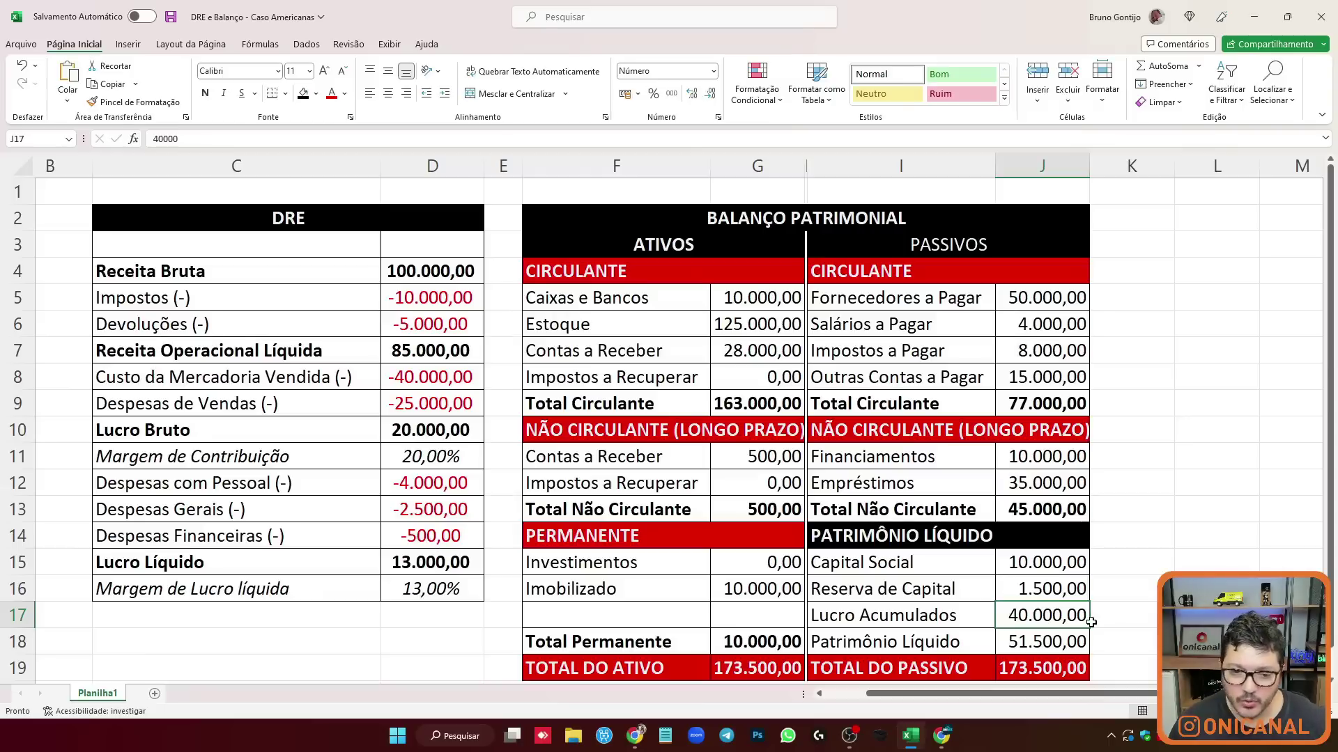
text(270000)
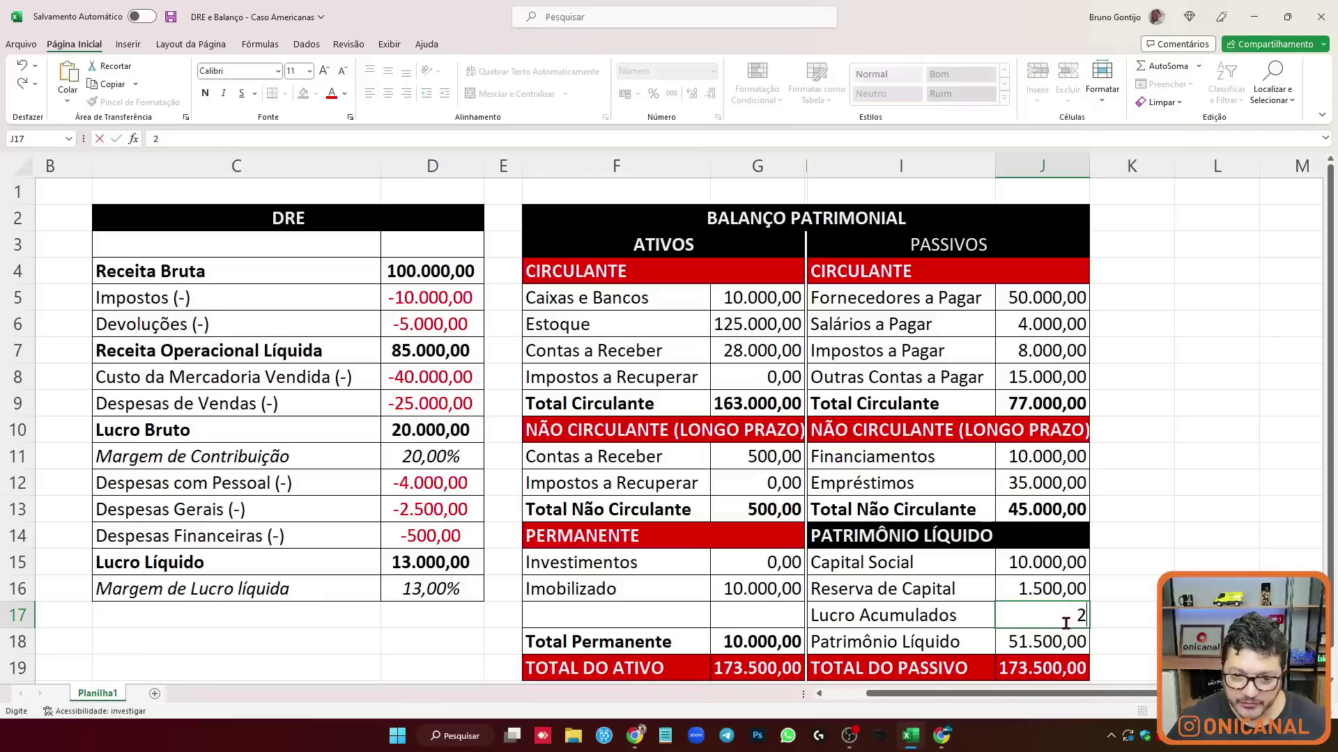
key(Return)
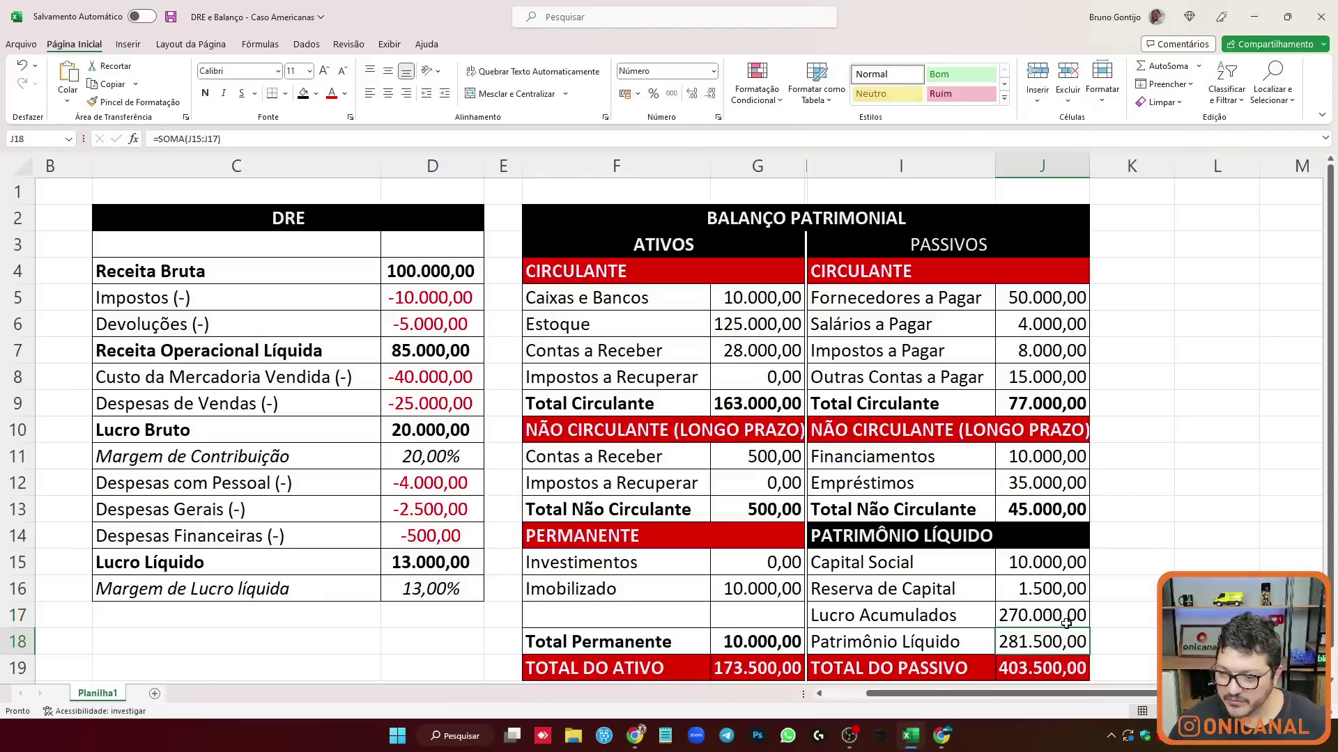
click(1030, 618)
click(735, 670)
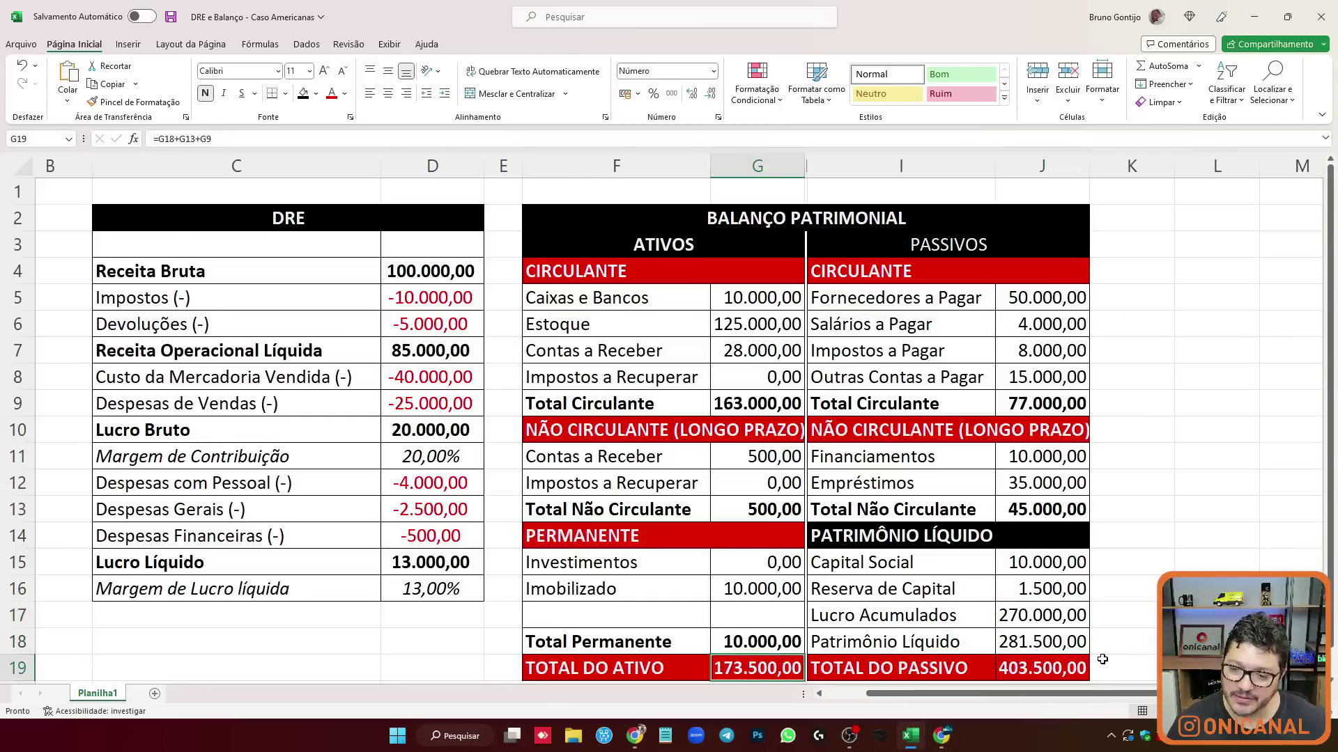
Set Lucro Acumulados in J17 to 27000 and compare the balance sheet totals in row 19.
click(1029, 610)
text(27000)
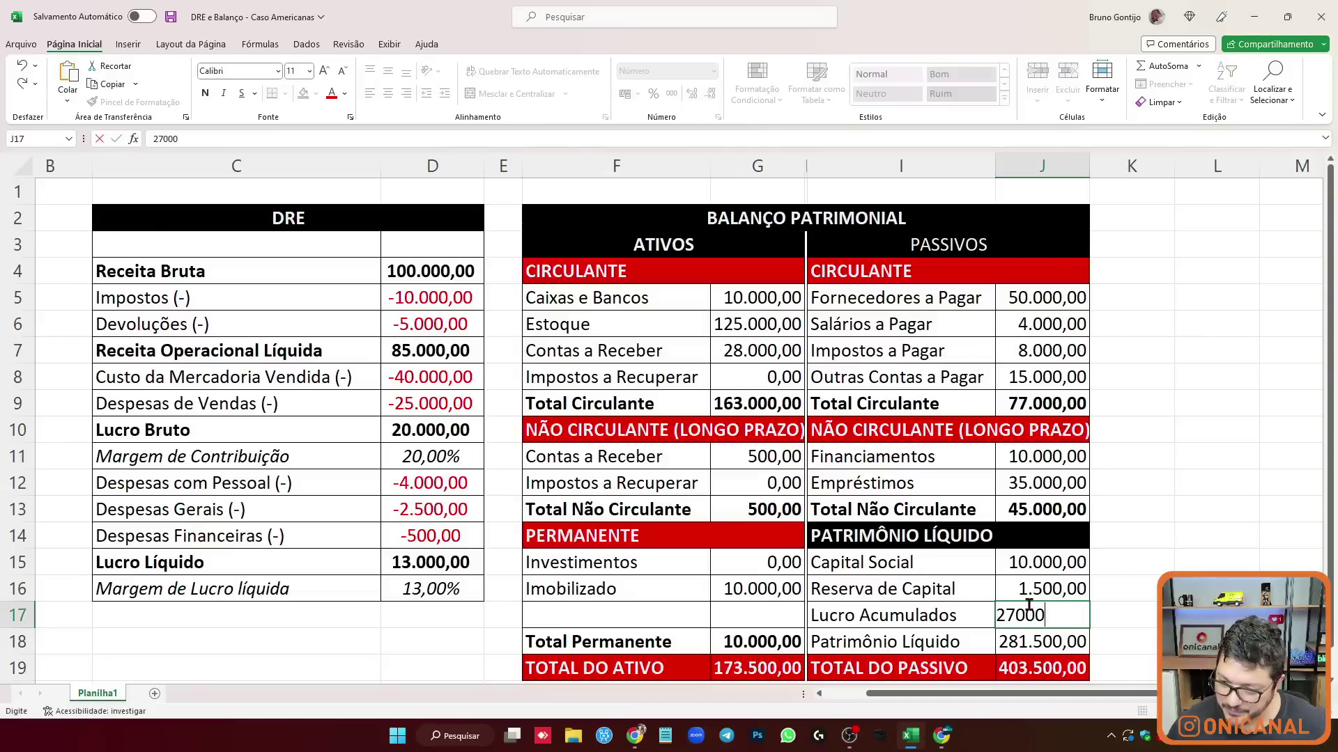
key(Return)
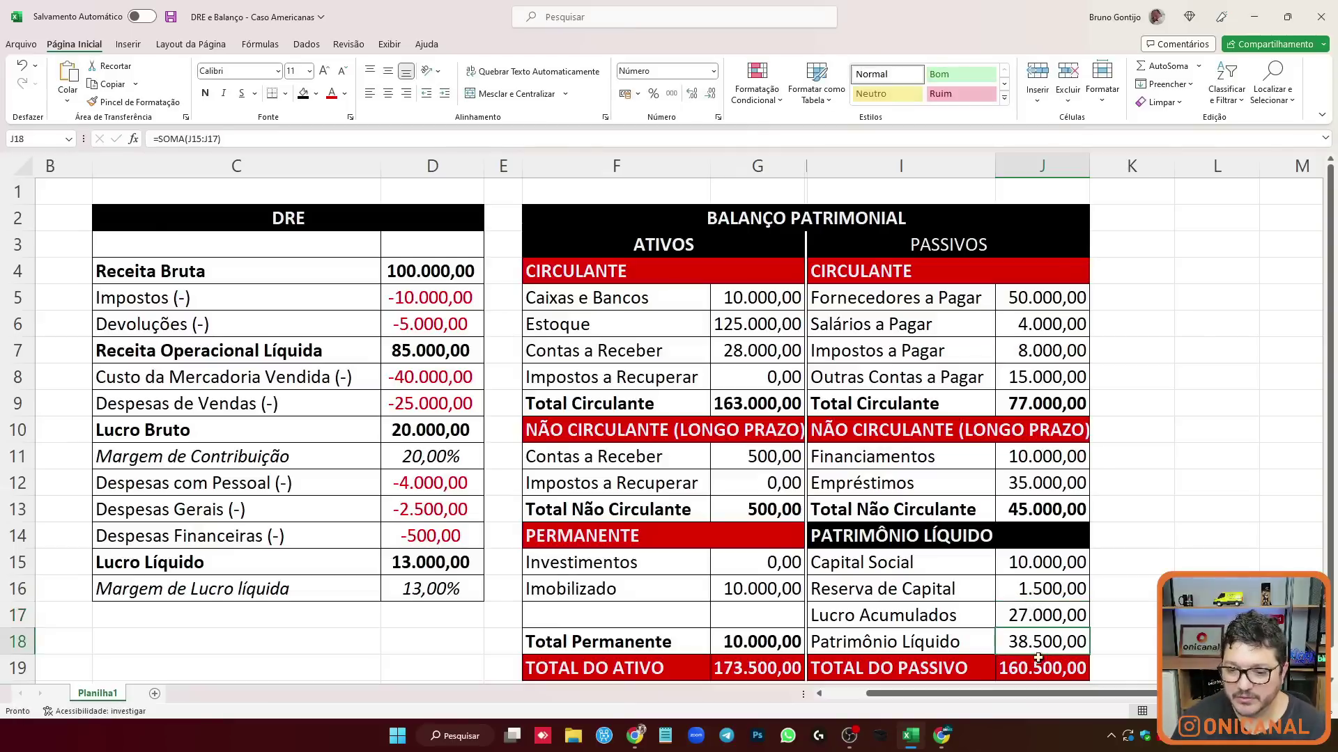
click(784, 675)
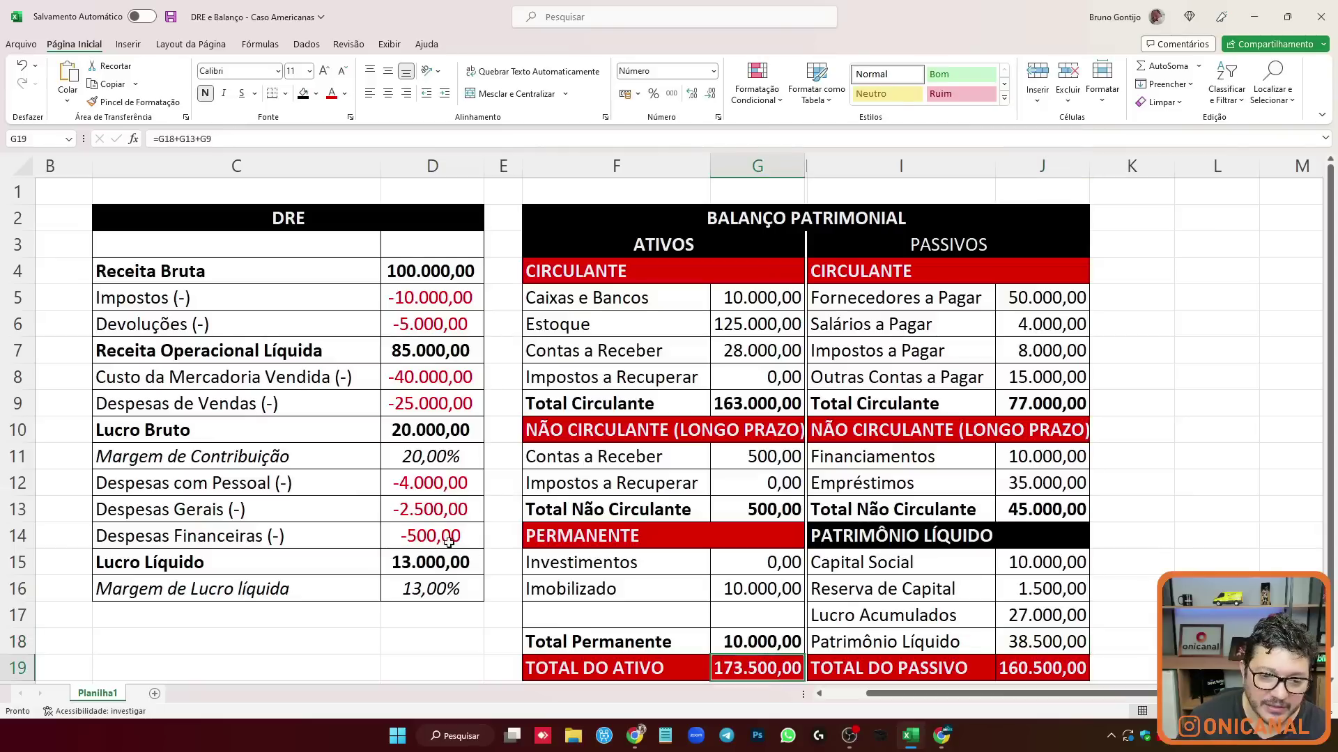
Change Lucro Acumulados in J17 to the formula =27000+13000 and check TOTAL DO ATIVO in G19.
click(1016, 625)
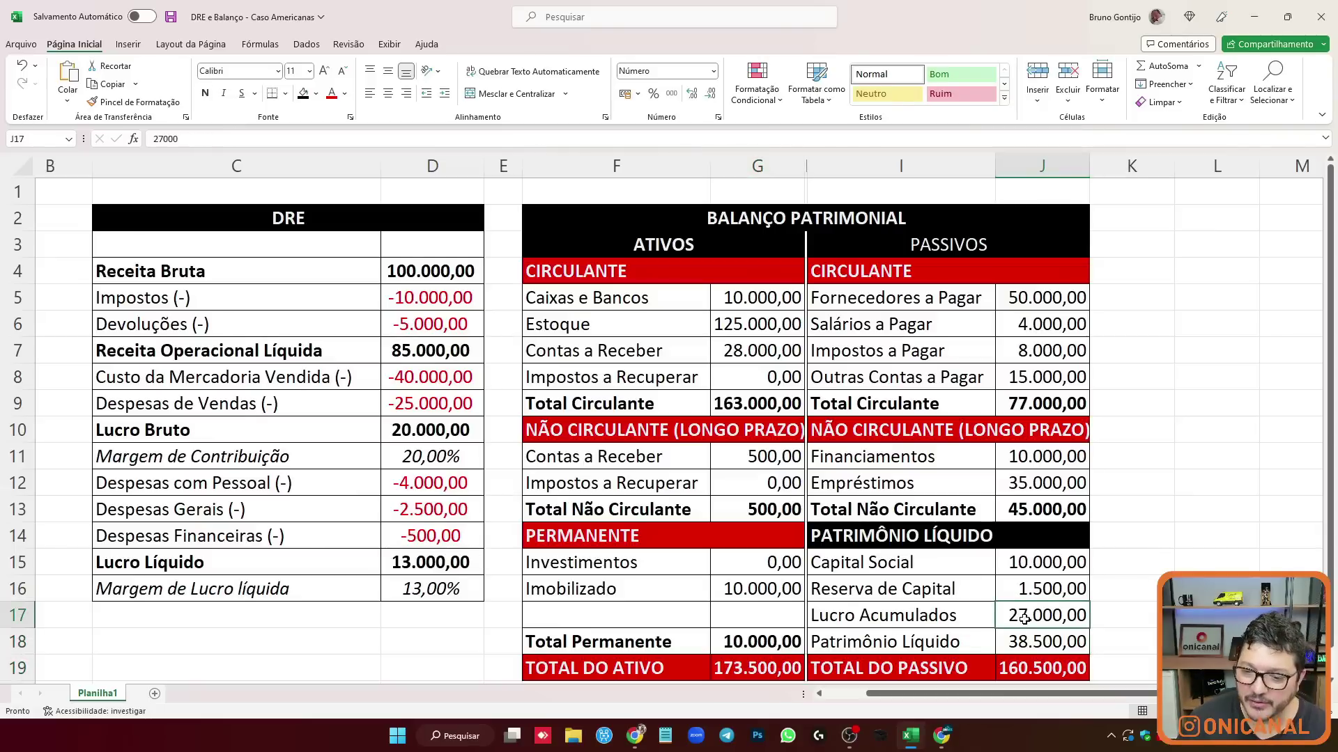
click(151, 139)
text(=)
text(+13000)
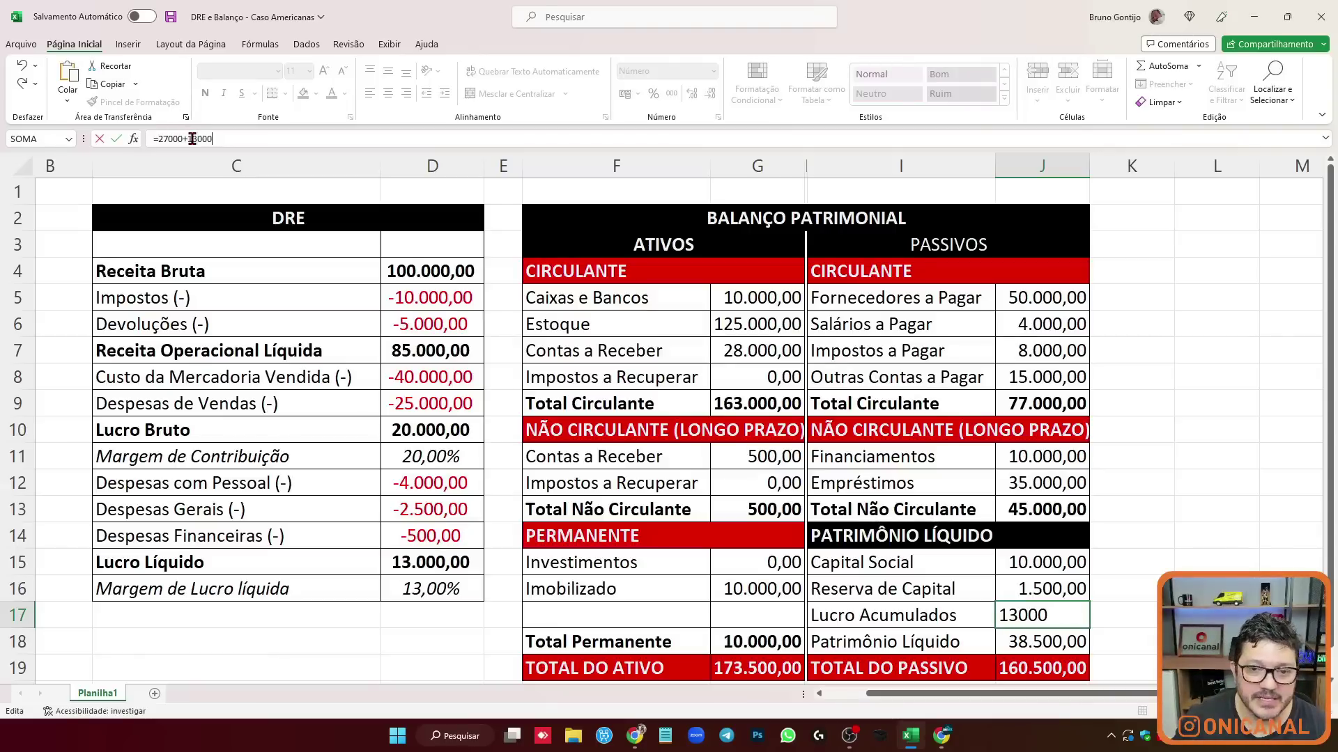
key(Return)
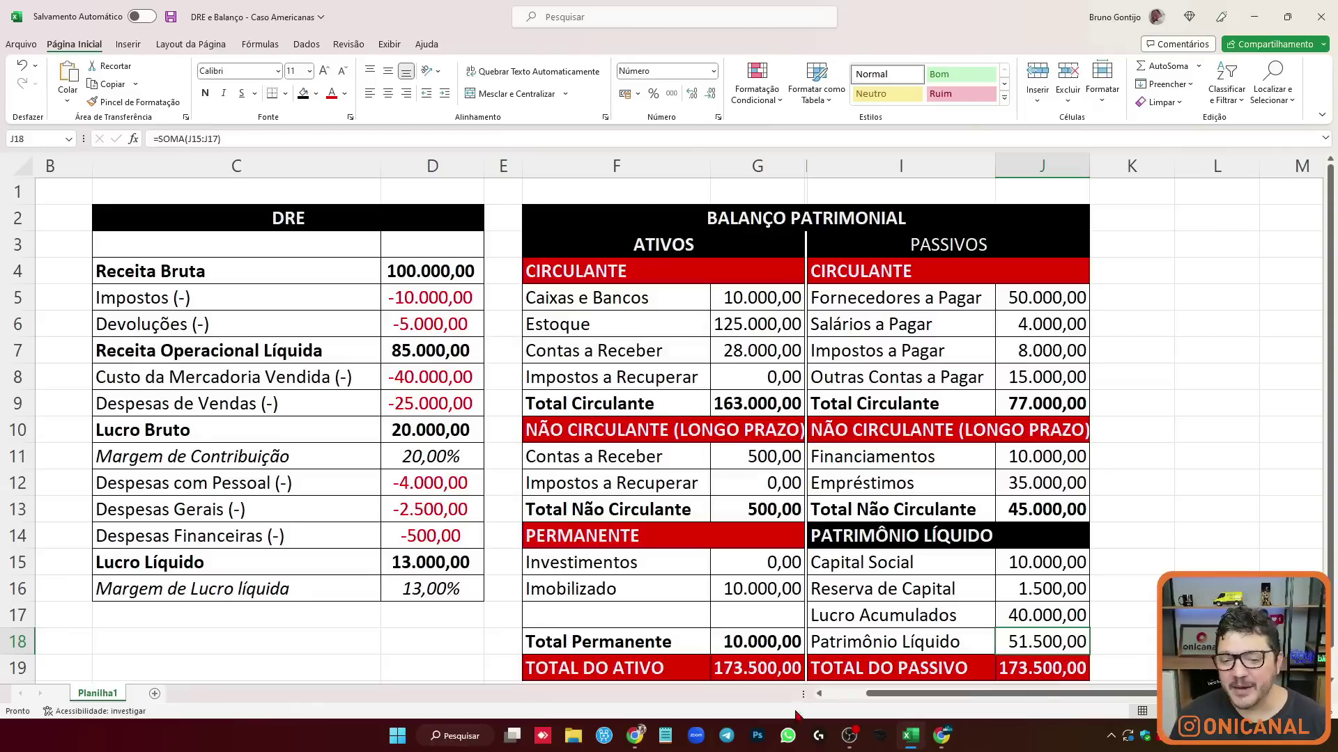
click(785, 666)
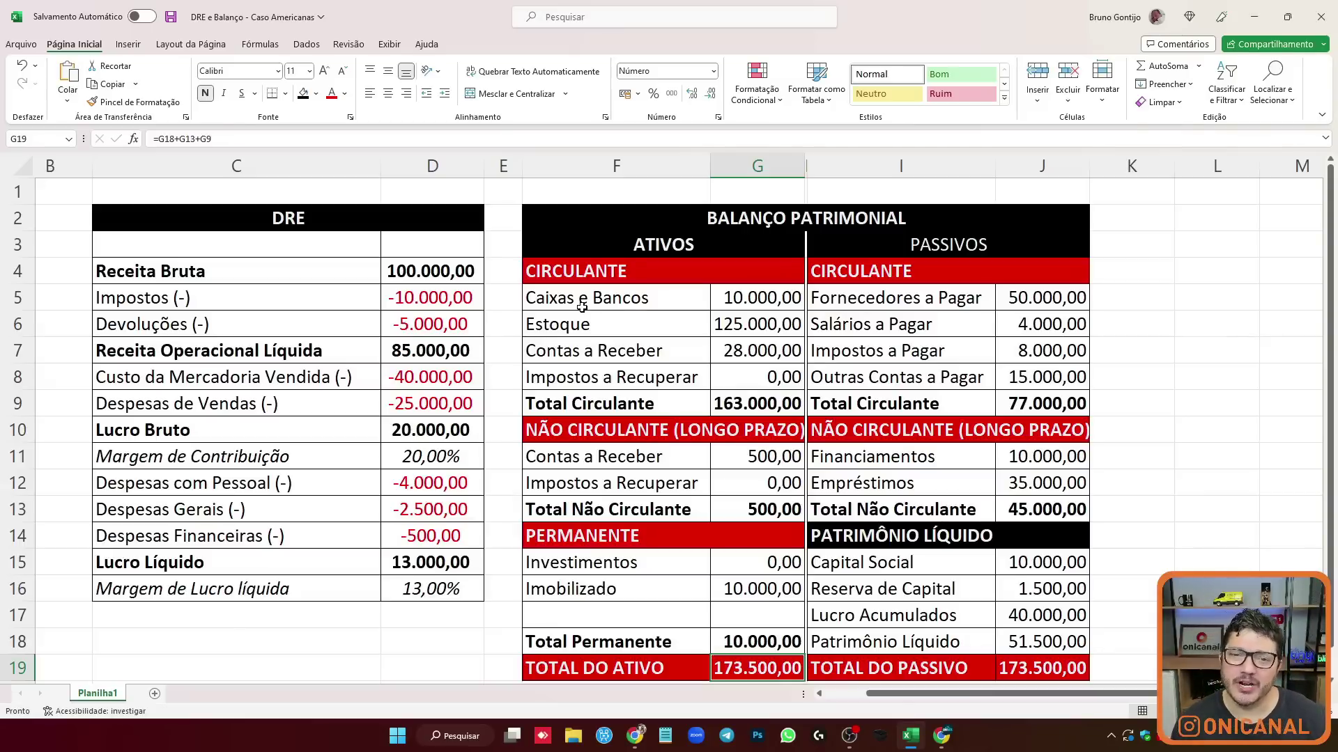
Switch to Chrome and show the PDF with the Americanas S.A. Balanços Patrimoniais.
click(941, 735)
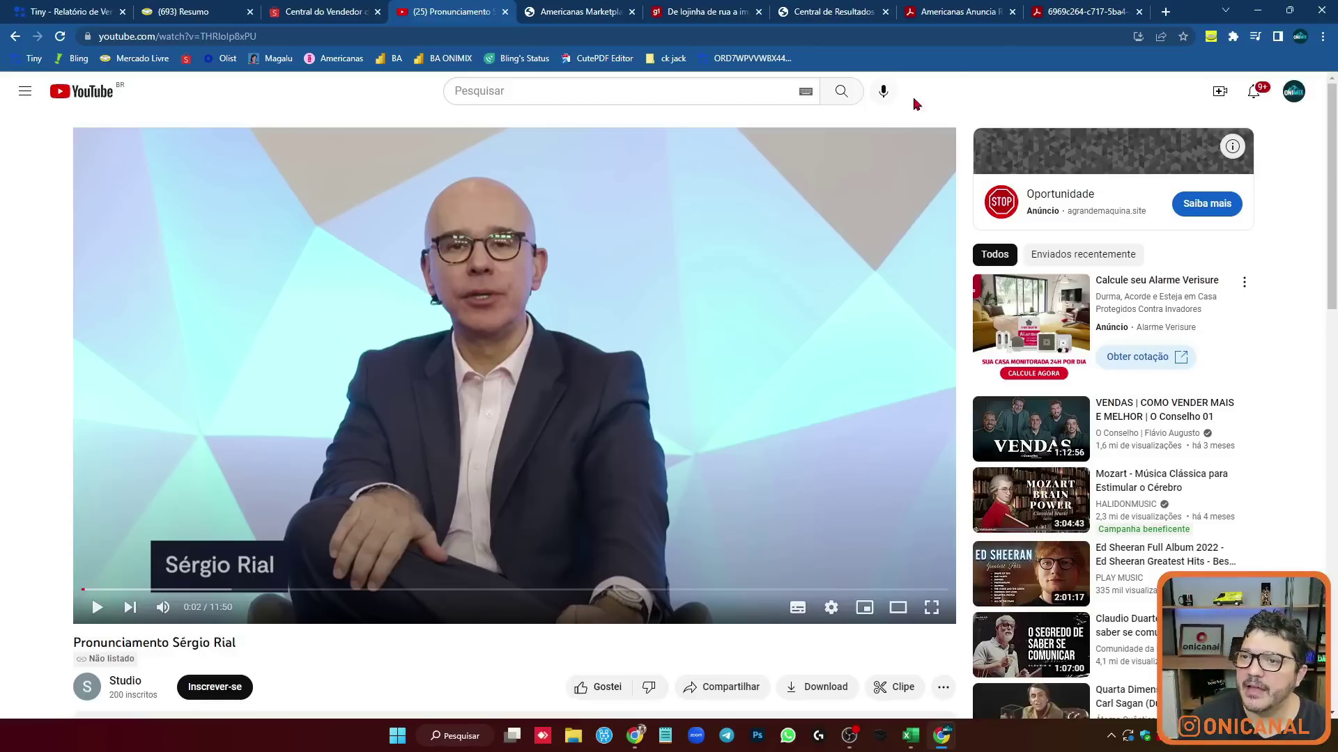
click(1056, 12)
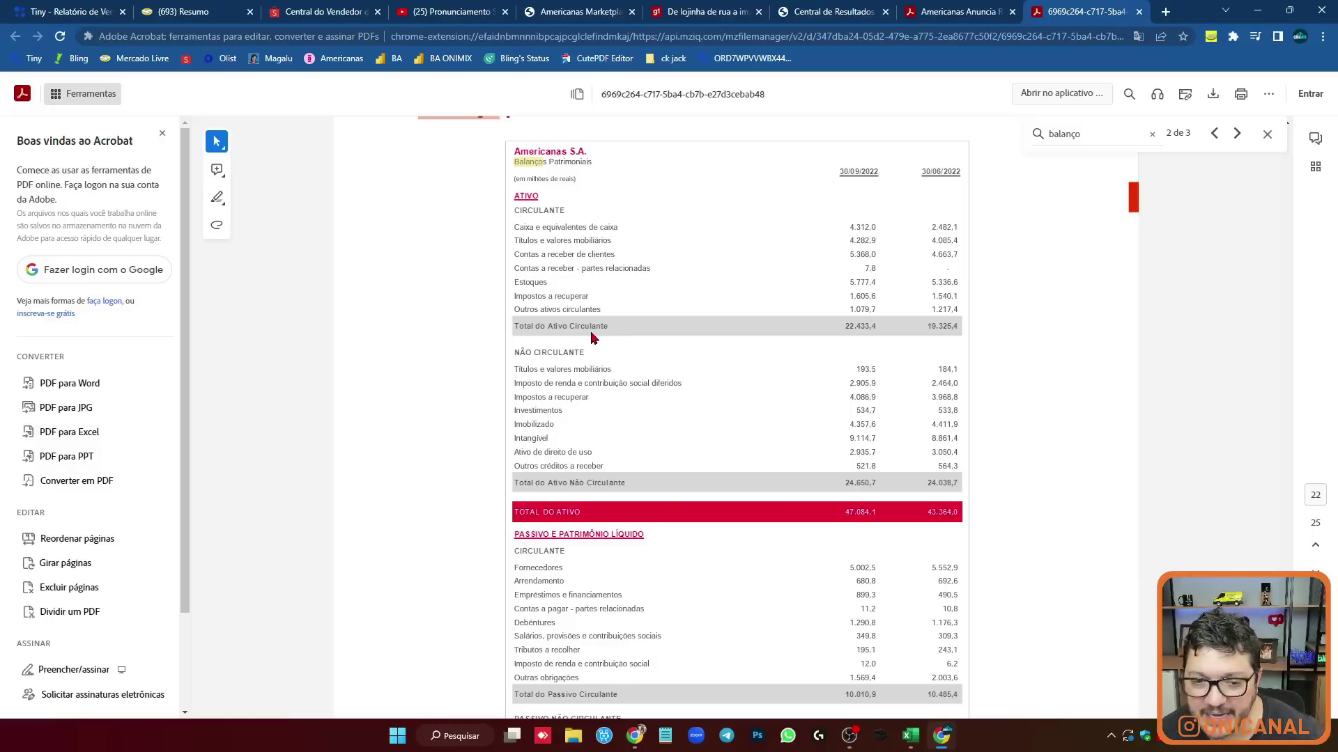
Examine the Americanas S.A. balance sheet from Ativo Circulante through Total do Passivo e do Patrimônio Líquido for both dates.
scroll(592, 213, down, 4)
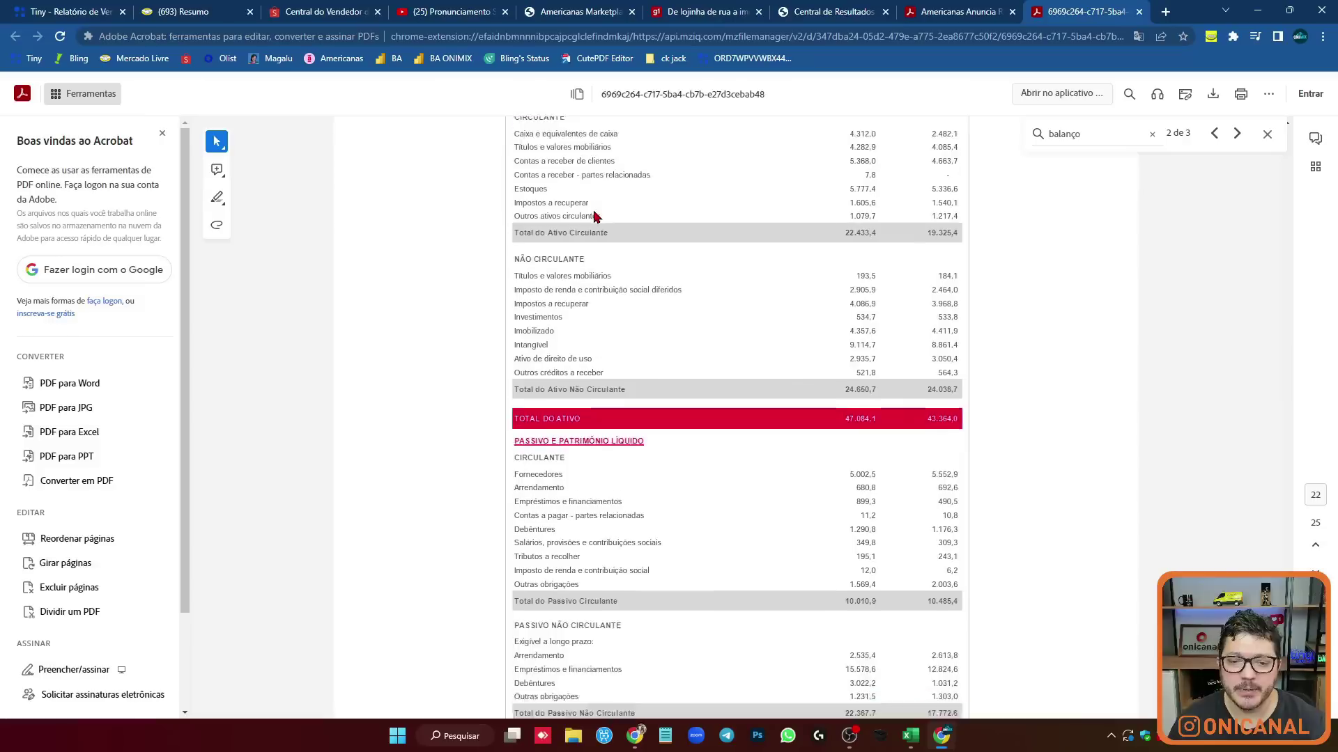
scroll(598, 223, up, 4)
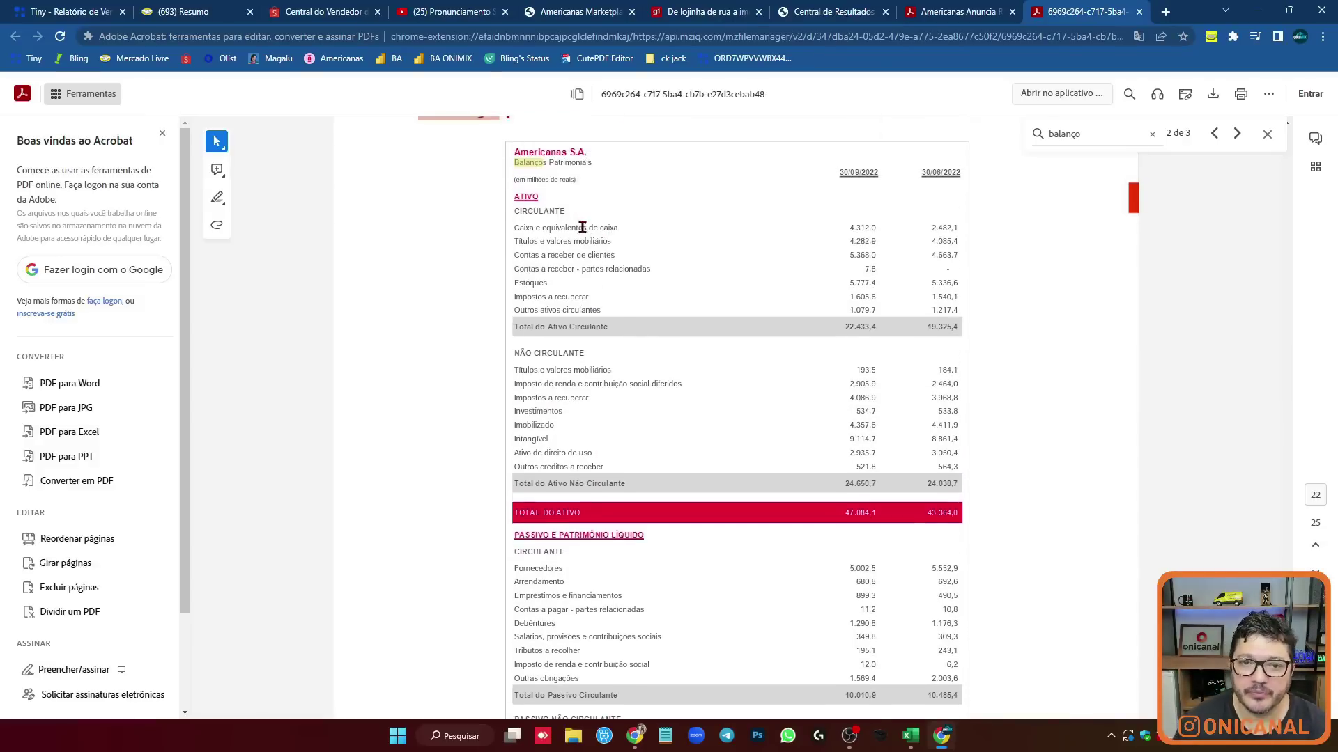
scroll(571, 223, up, 1)
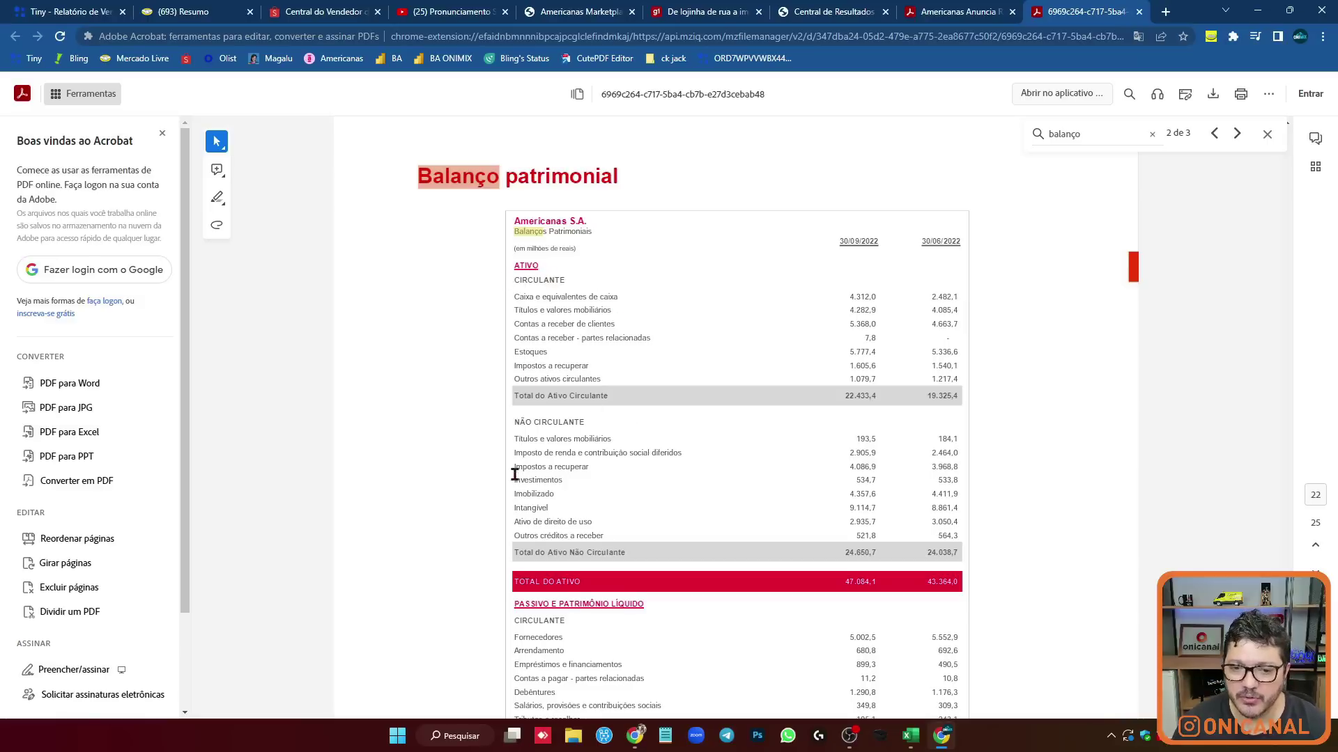
scroll(621, 462, down, 3)
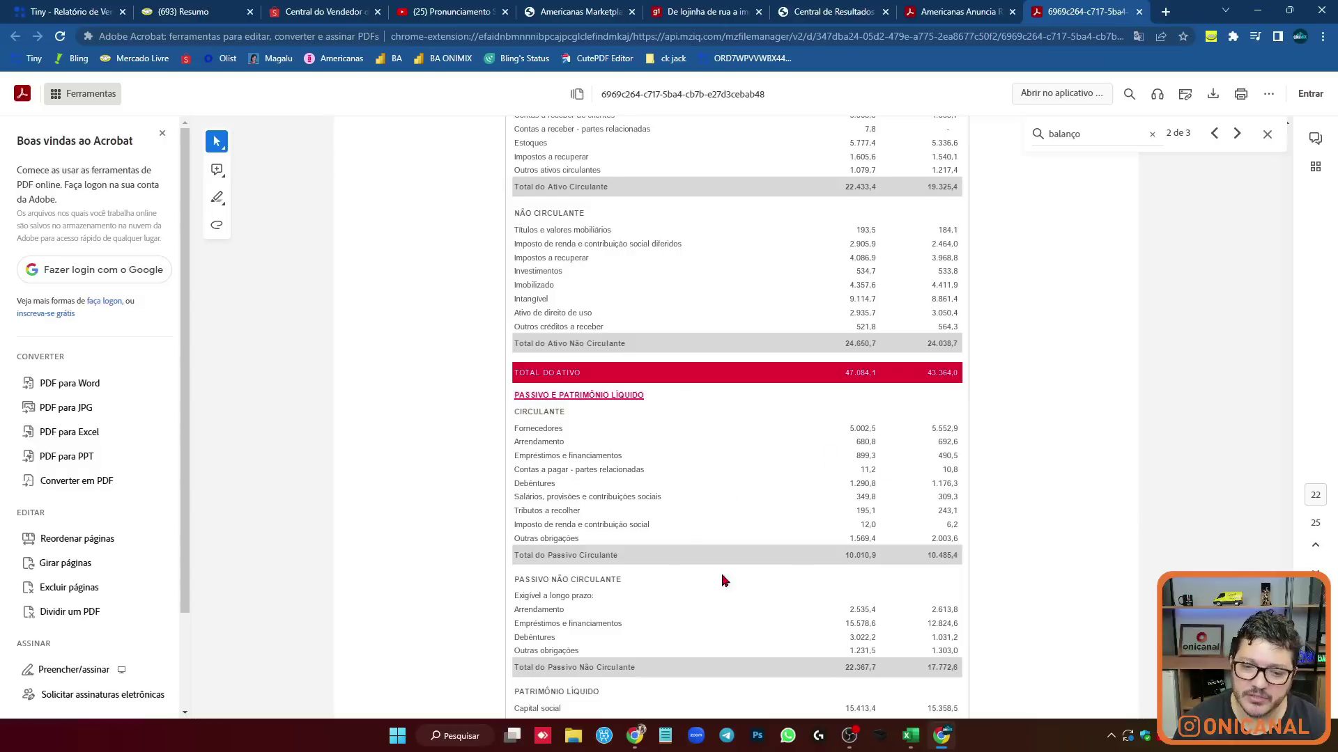
scroll(613, 580, down, 3)
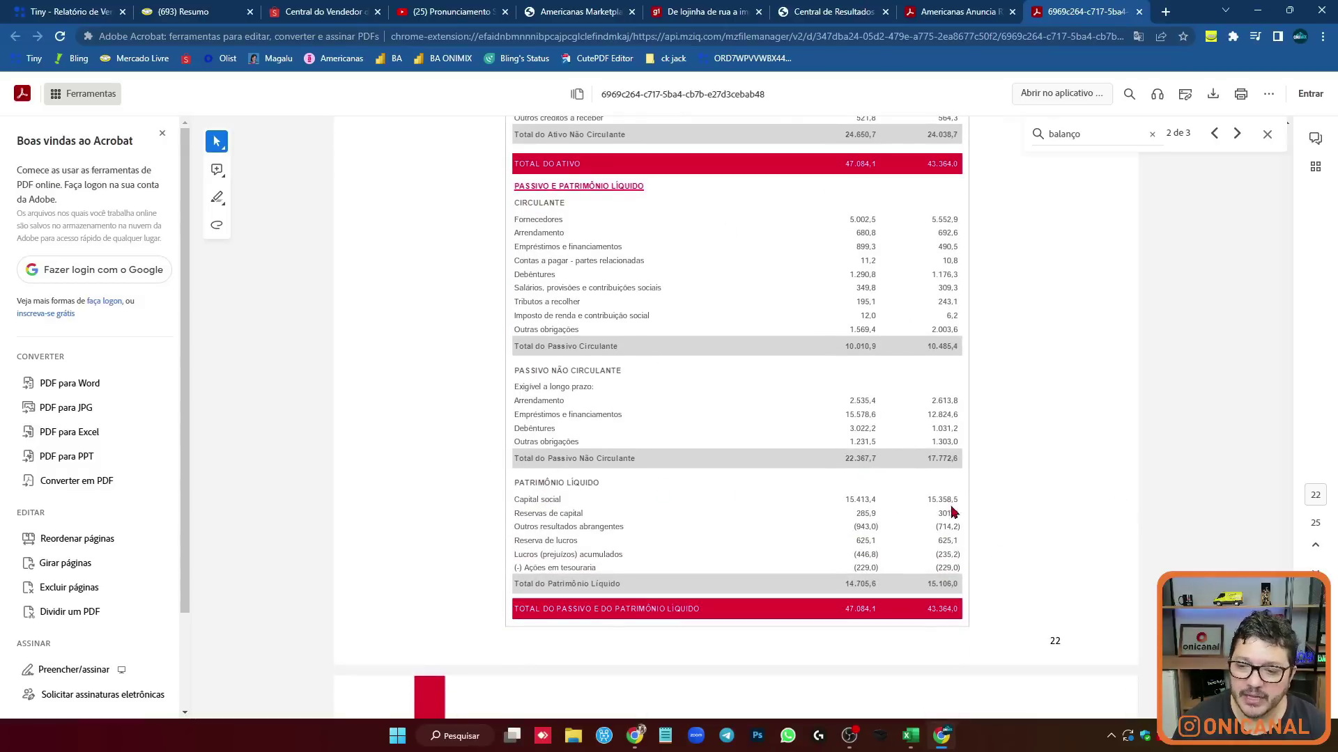
scroll(797, 457, down, 1)
scroll(800, 466, up, 2)
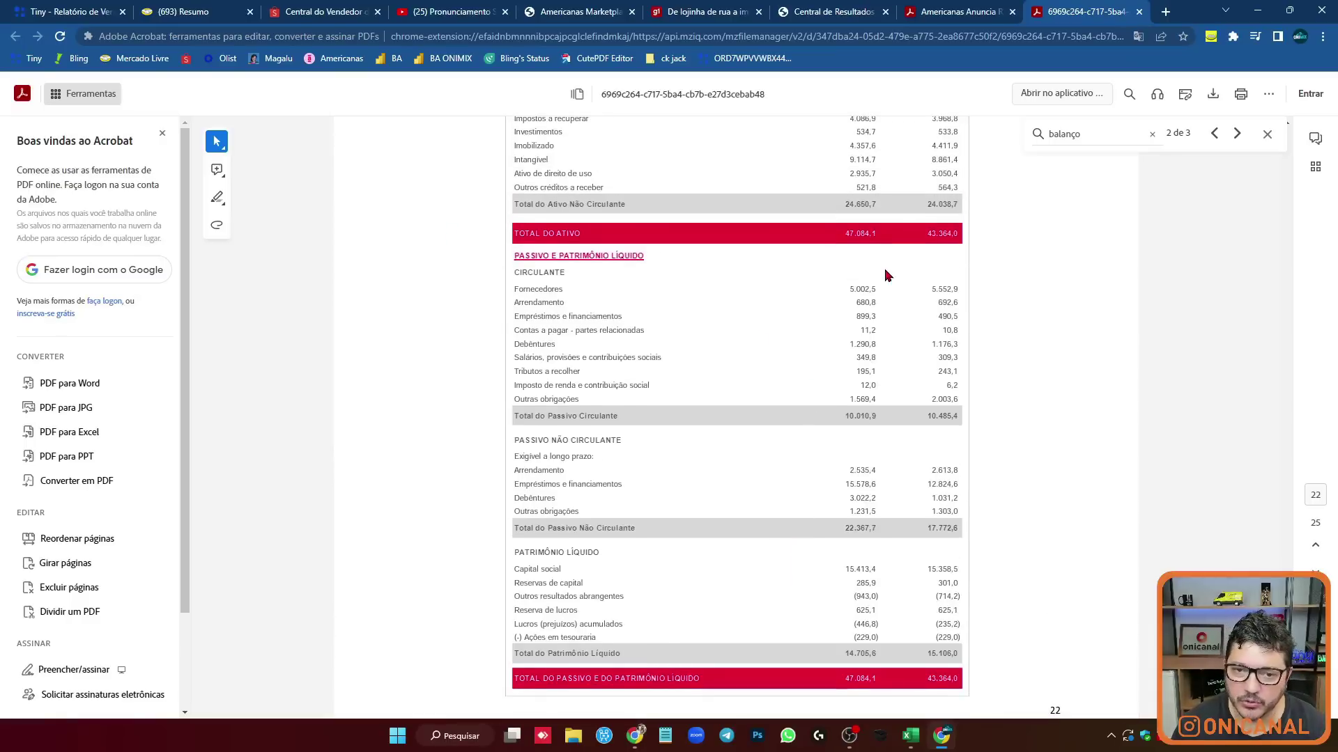
scroll(874, 269, down, 3)
scroll(861, 229, up, 1)
scroll(862, 229, up, 1)
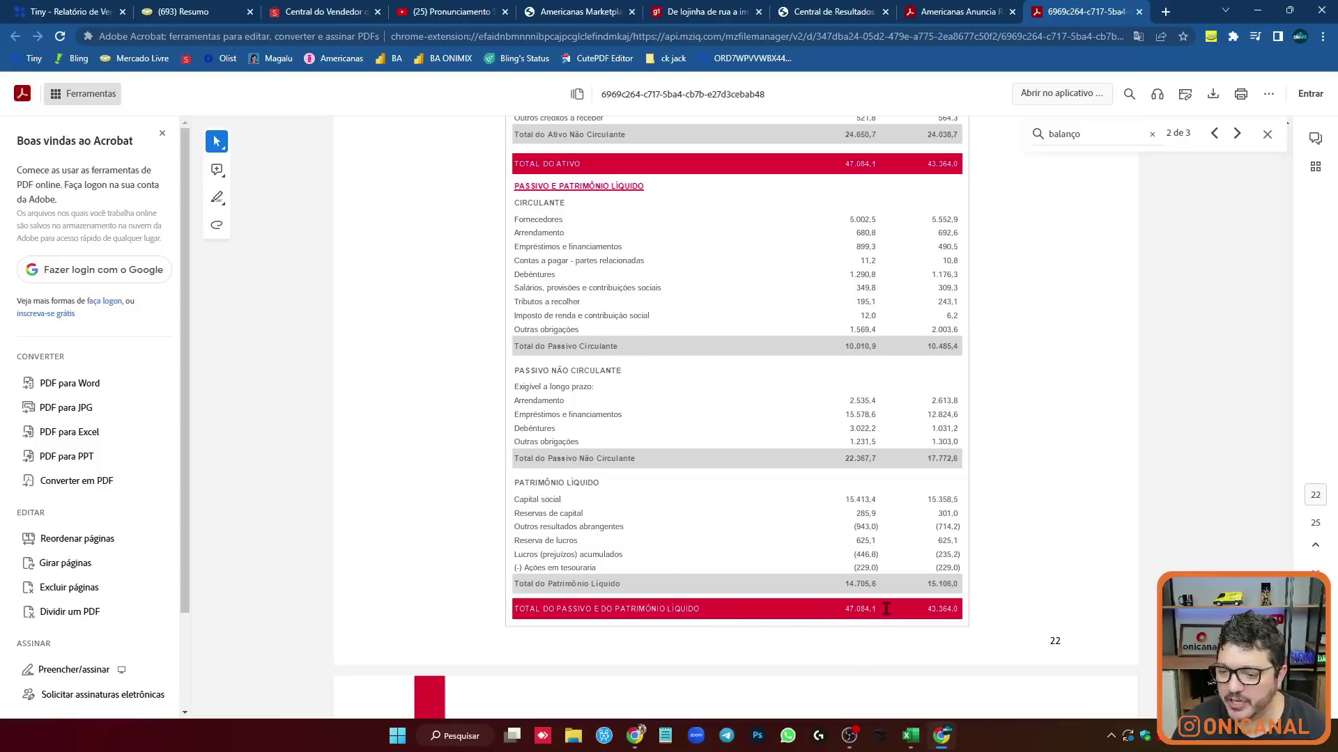
Go back in the PDF to the Demonstração de resultado – conciliação table before the balance sheet.
scroll(1045, 277, up, 5)
scroll(1045, 277, up, 2)
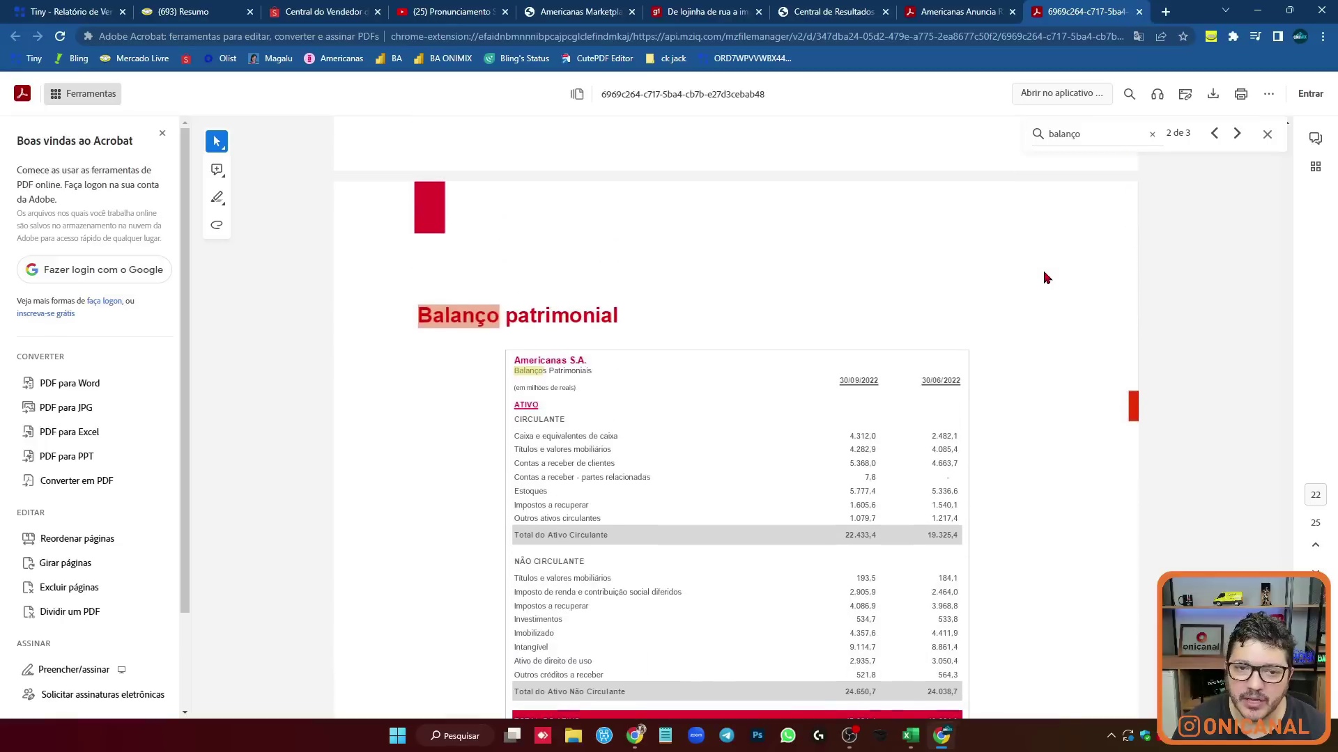
scroll(906, 306, up, 6)
scroll(910, 310, up, 5)
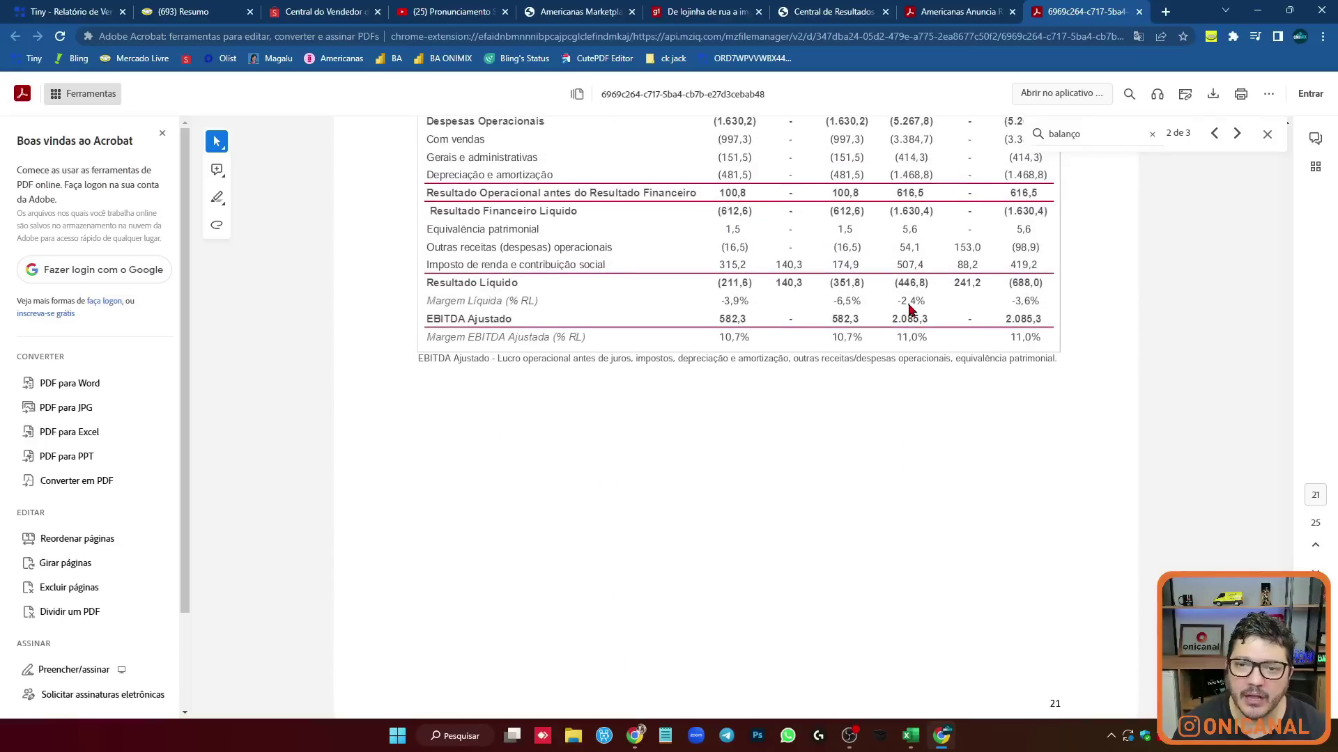
scroll(910, 310, up, 2)
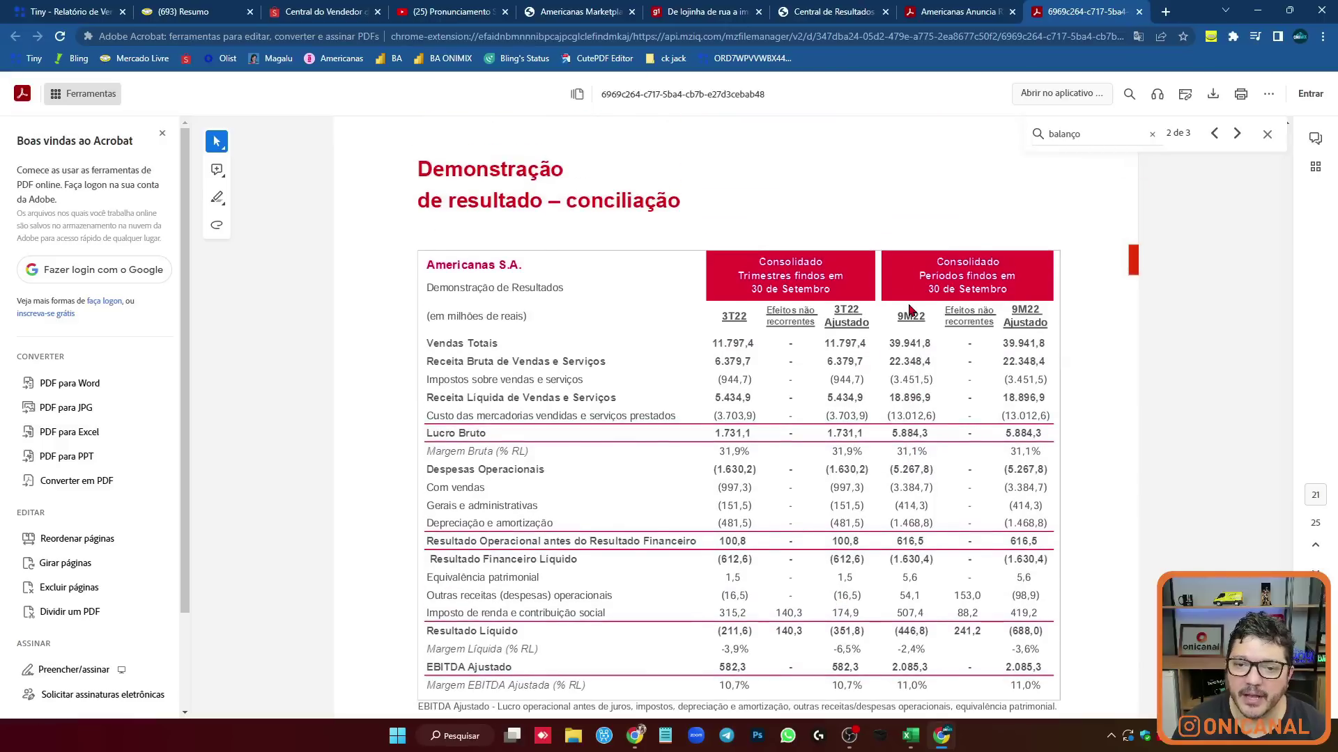
Switch to the Americanas Anuncia Resultados 3T22 PDF and examine the Demonstração de resultado table down to Margem EBITDA Ajustada.
key(ctrl+shift+Tab)
scroll(1031, 390, up, 5)
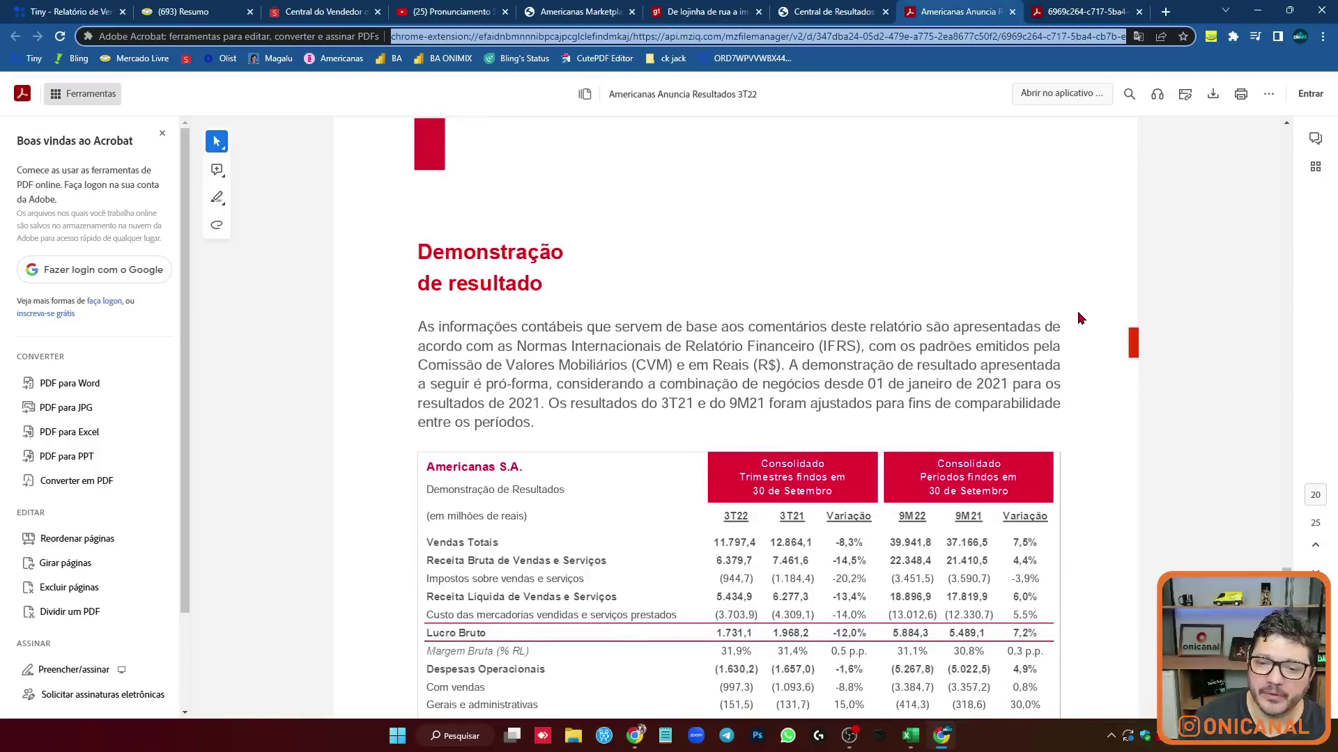
scroll(1077, 313, down, 5)
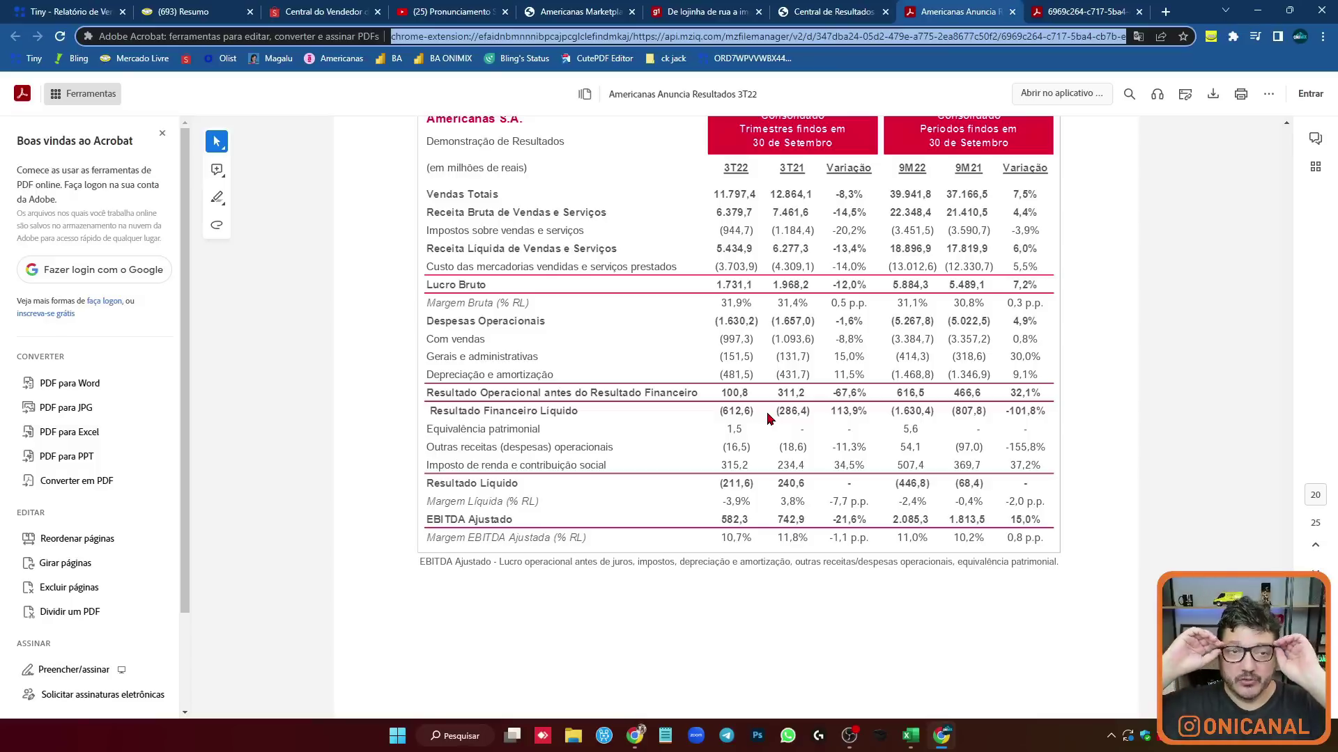
scroll(767, 411, down, 1)
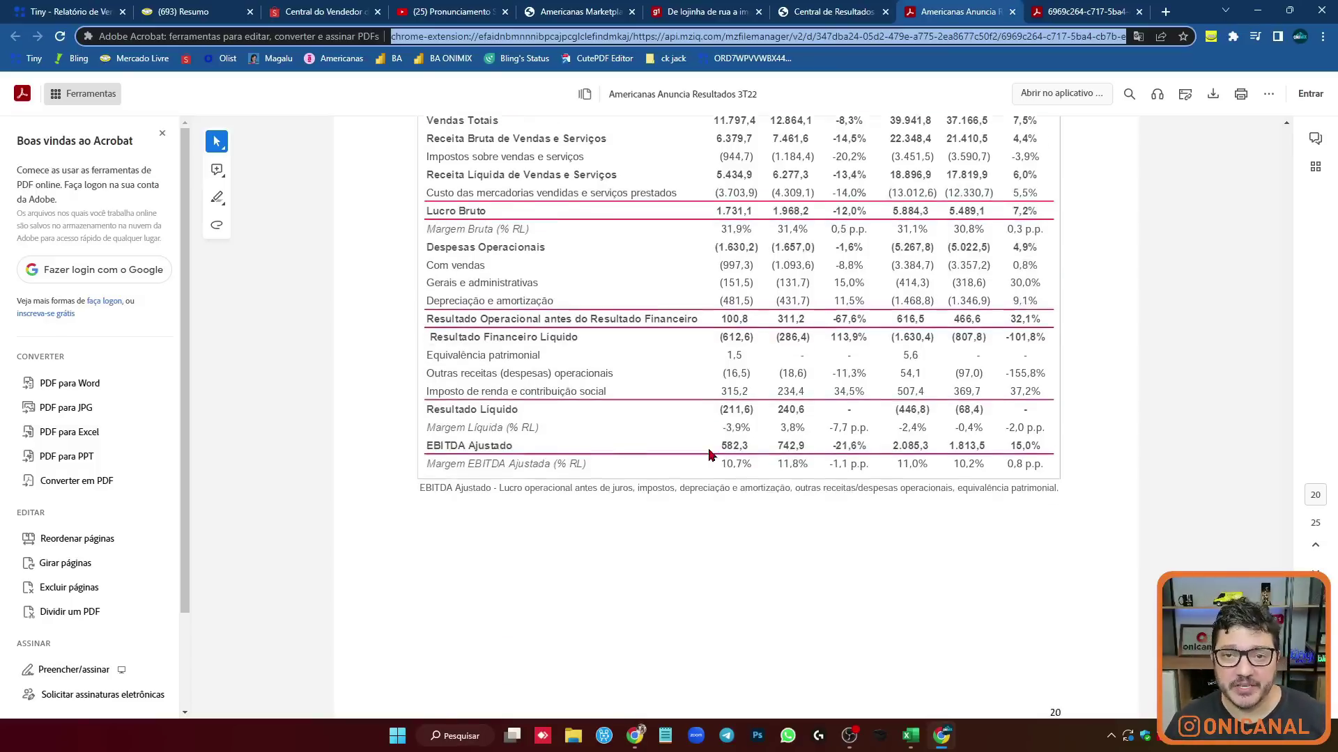
scroll(675, 427, up, 2)
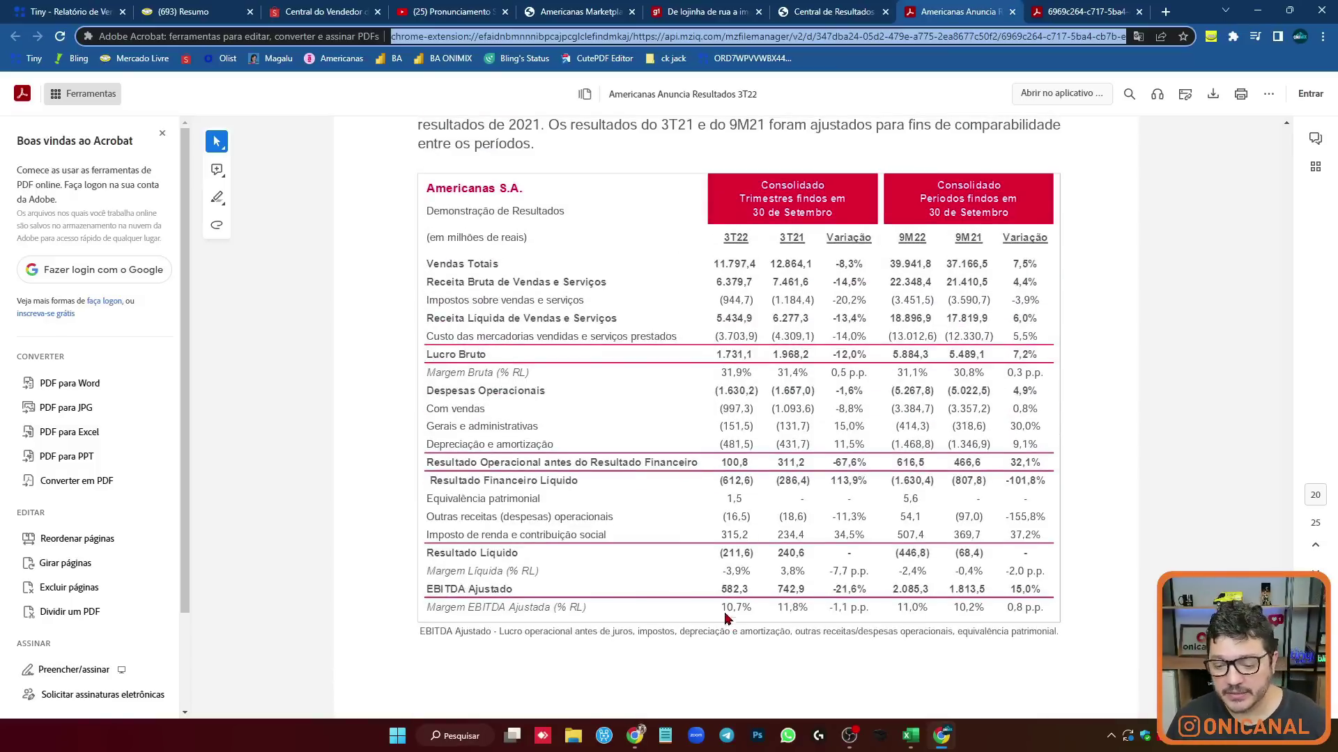
Show the Pronunciamento Sérgio Rial video on YouTube and play it to 1:06, pausing at 0:11 and 0:39.
key(ctrl+4)
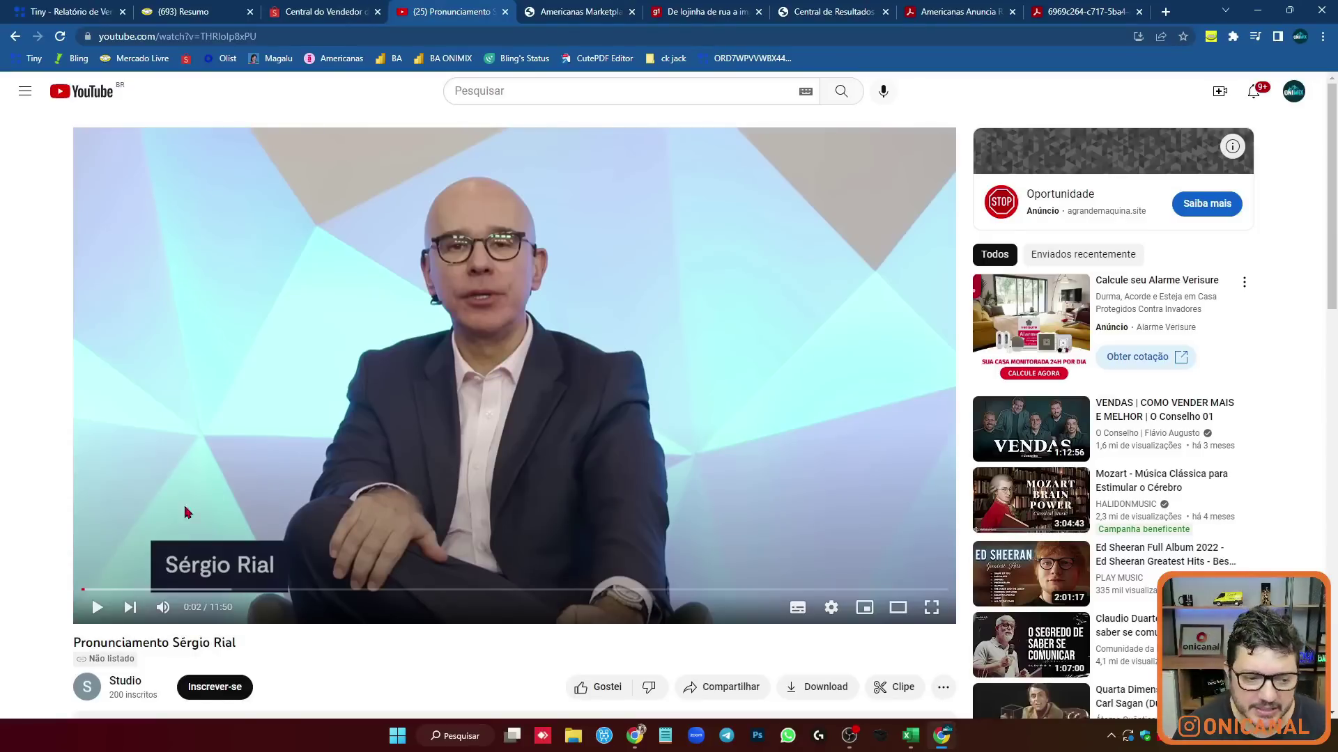
click(96, 609)
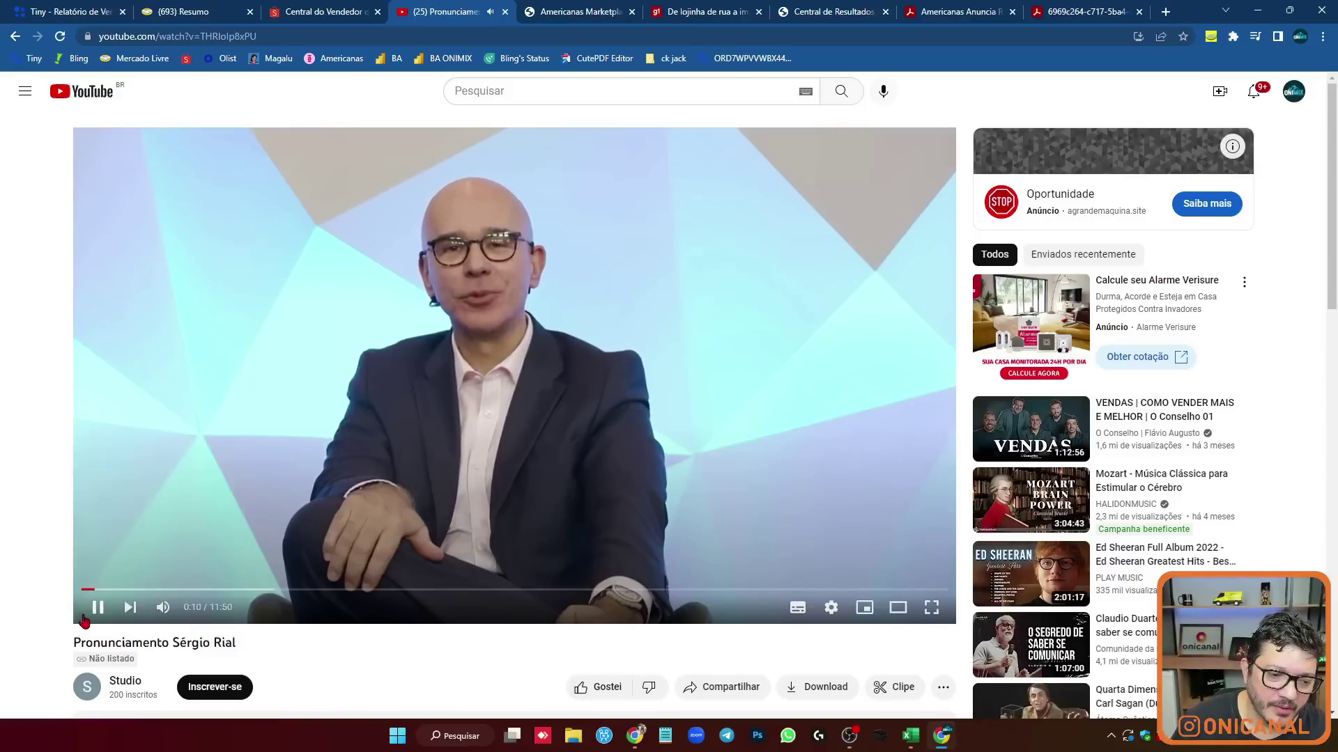
click(97, 609)
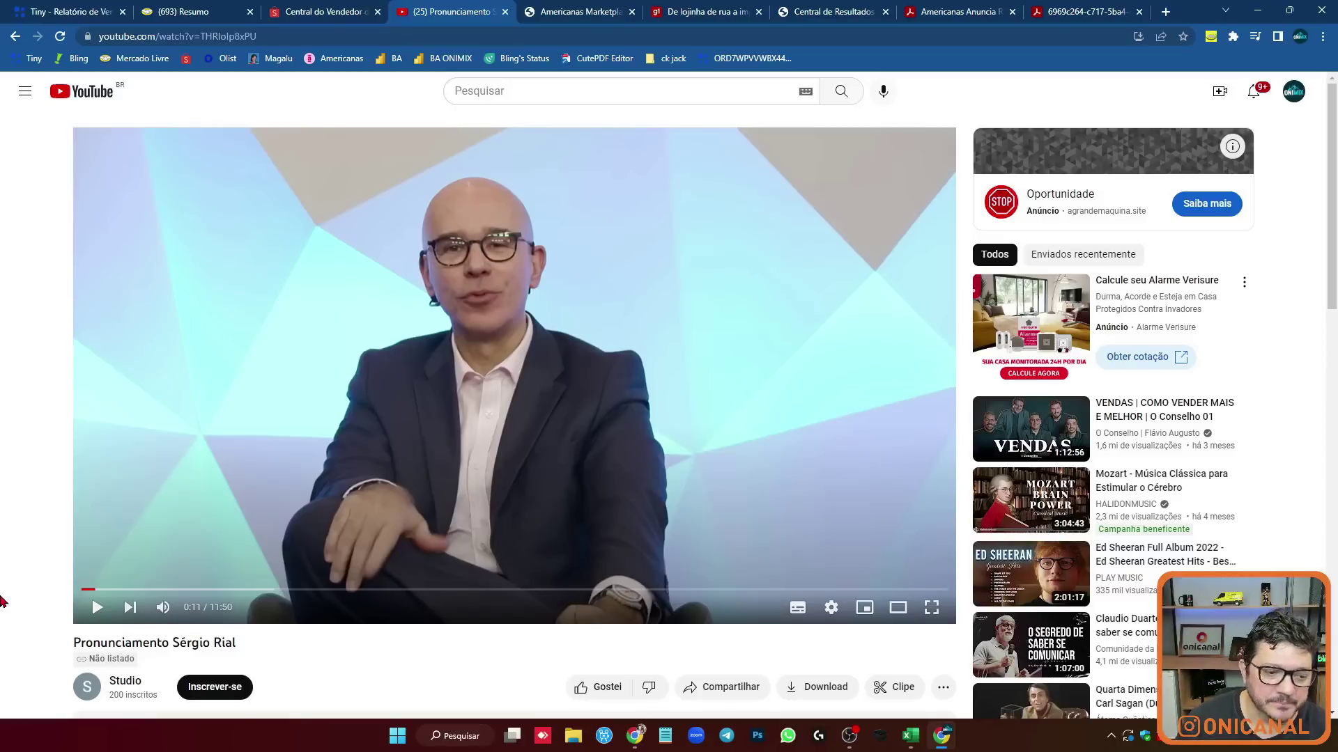
click(98, 607)
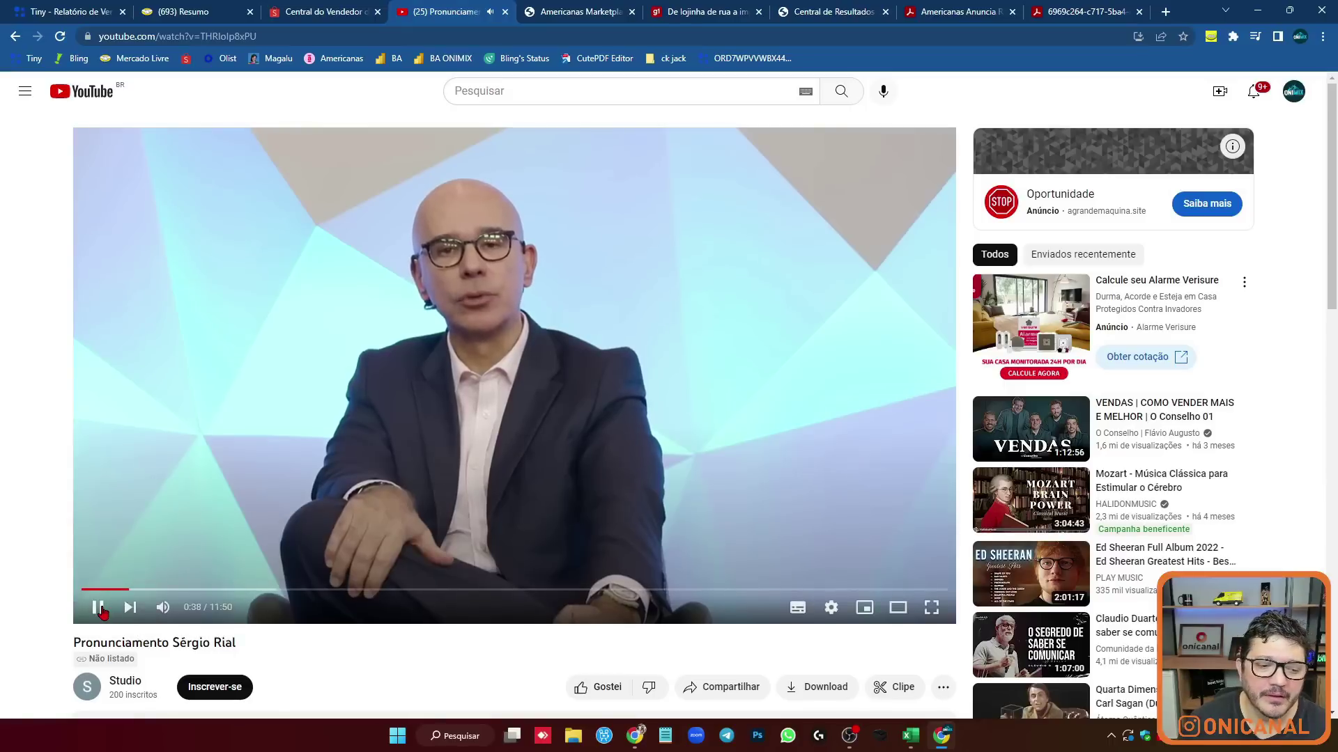
click(98, 608)
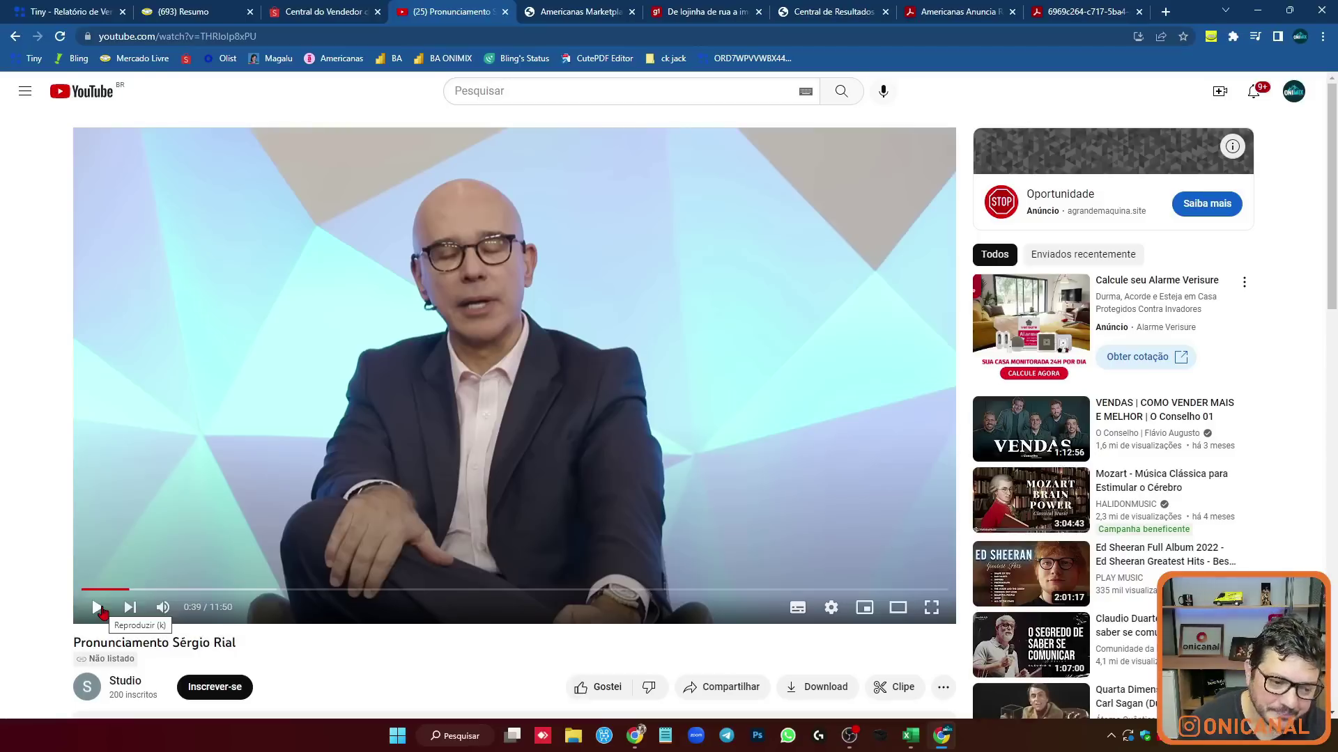
click(98, 607)
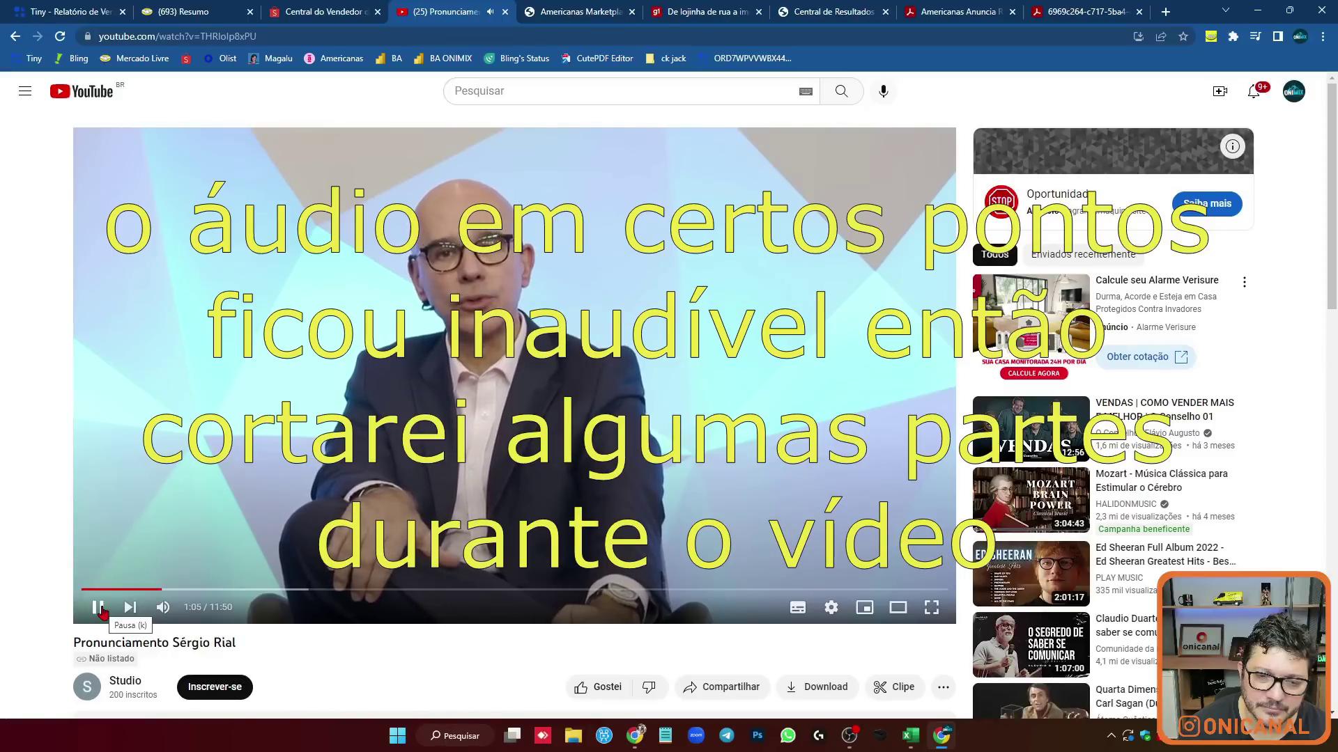
click(101, 611)
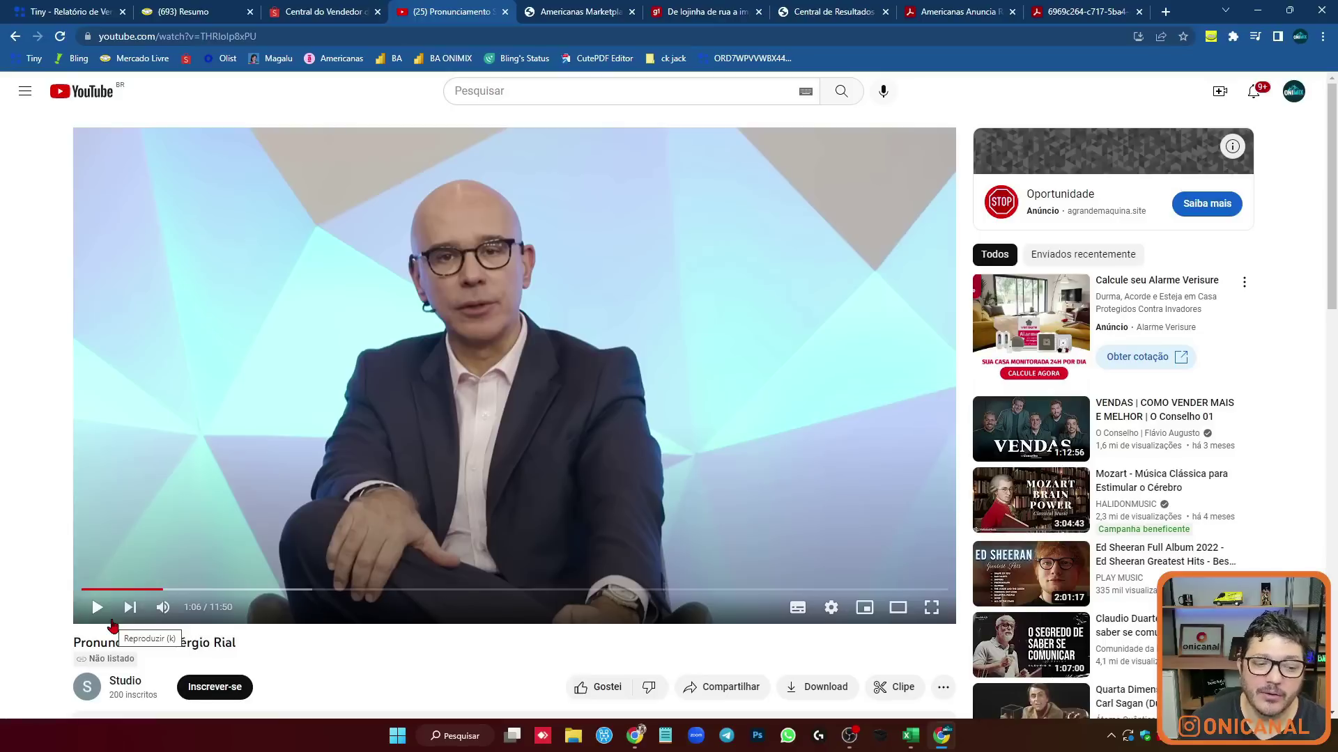
Continue the Sérgio Rial video from 1:06 to 2:11, pausing at 1:27, 1:35 and 1:55.
click(97, 609)
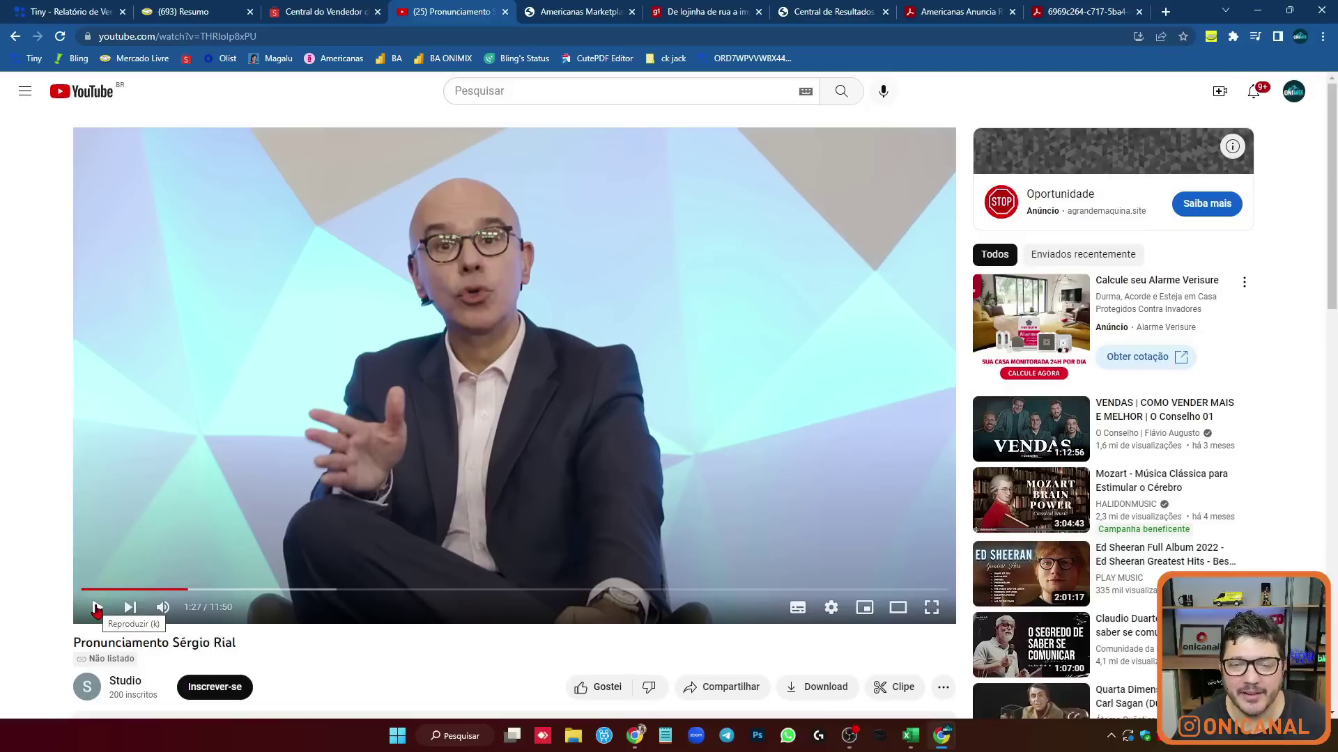
click(96, 609)
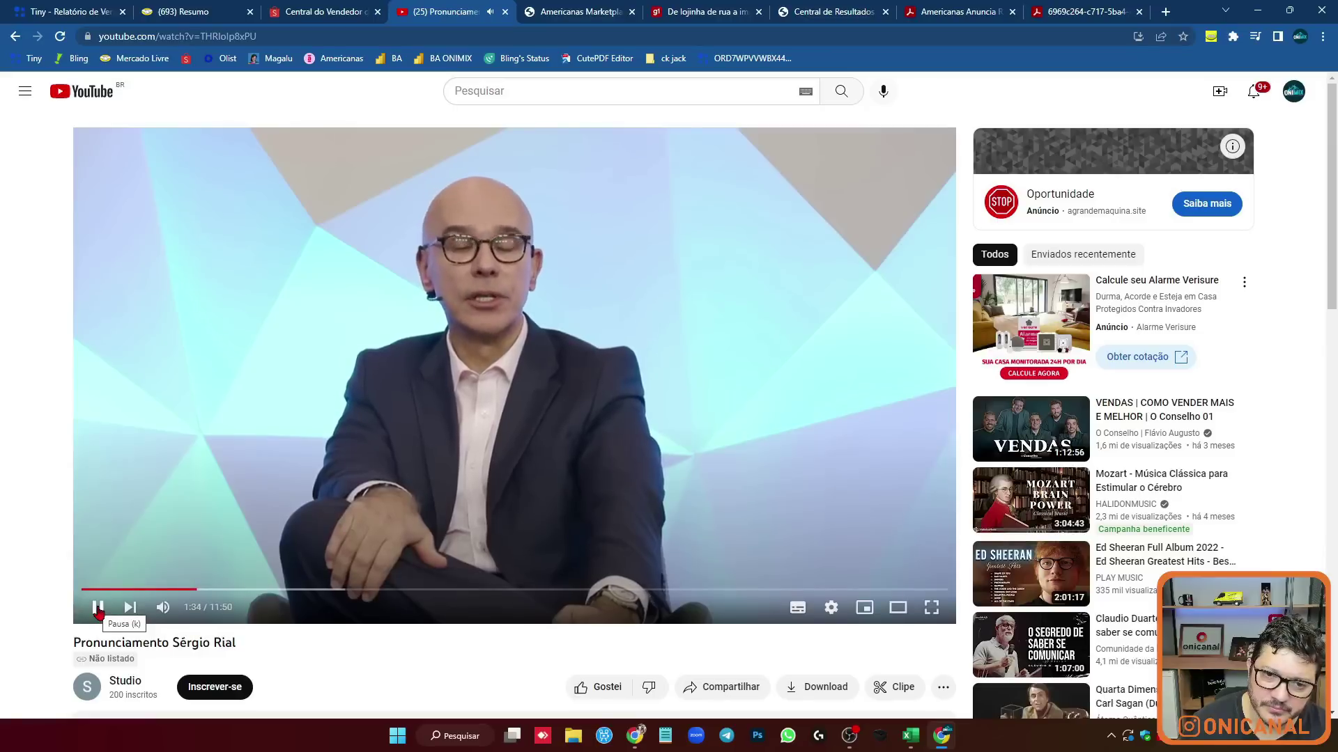
click(99, 611)
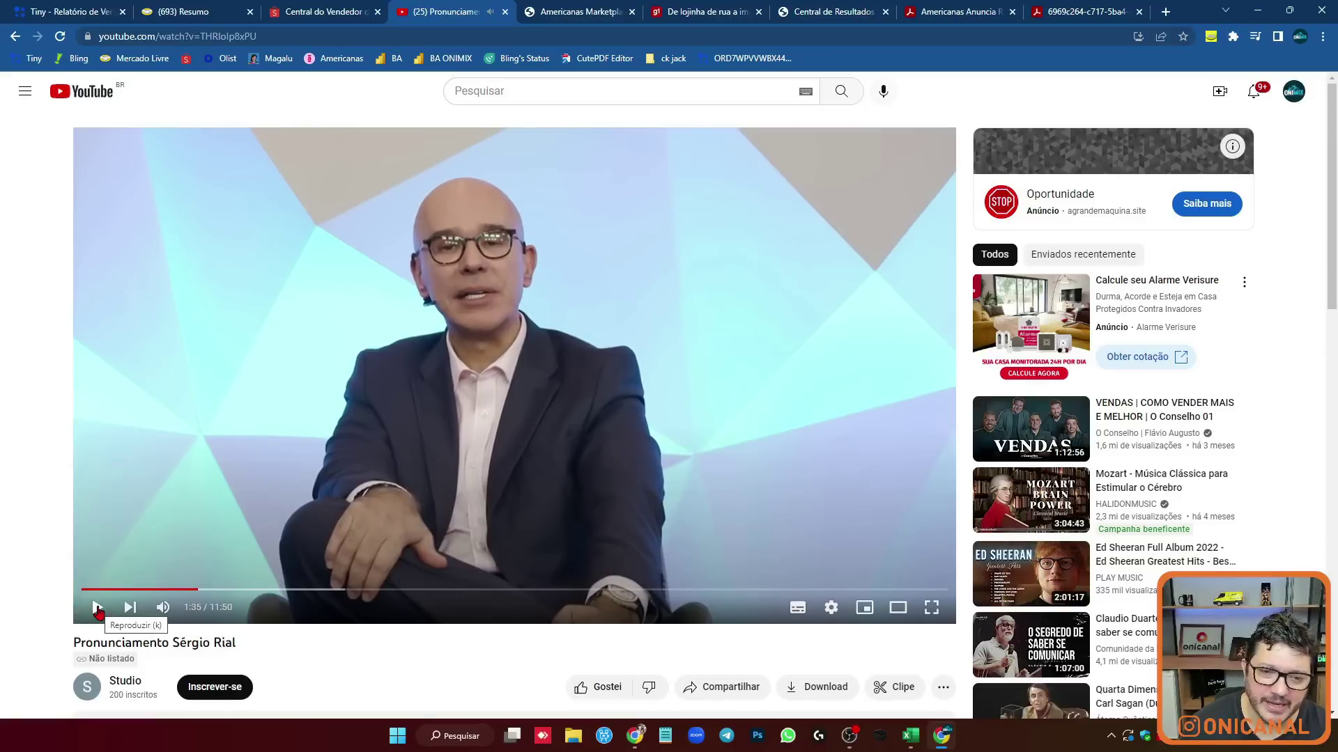
click(98, 610)
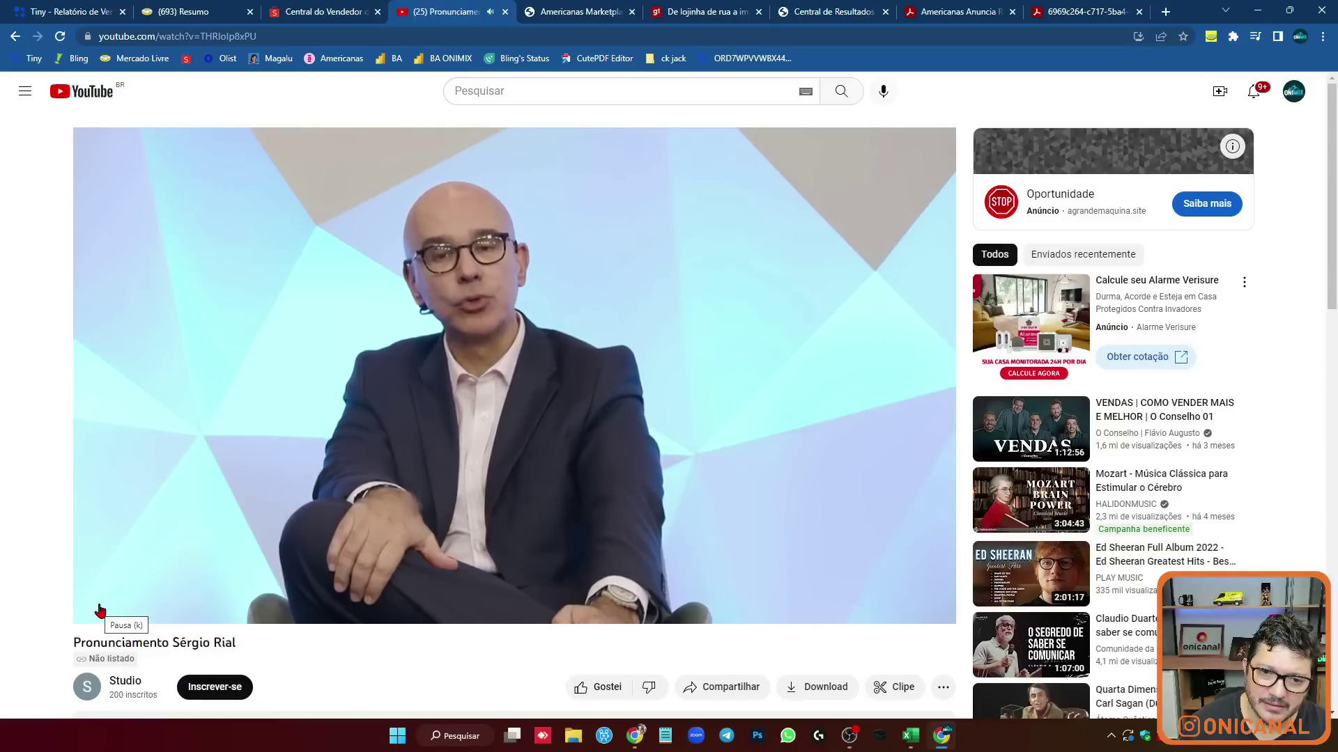
click(98, 611)
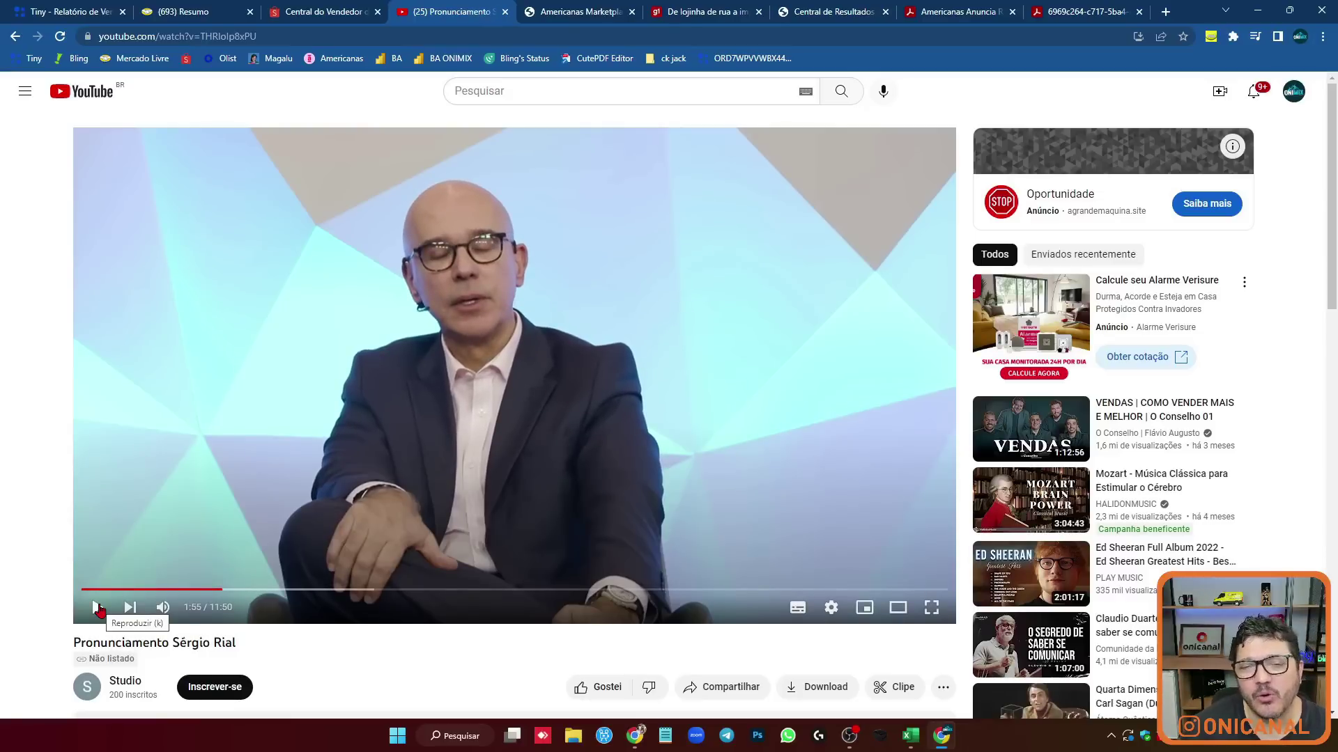
click(98, 610)
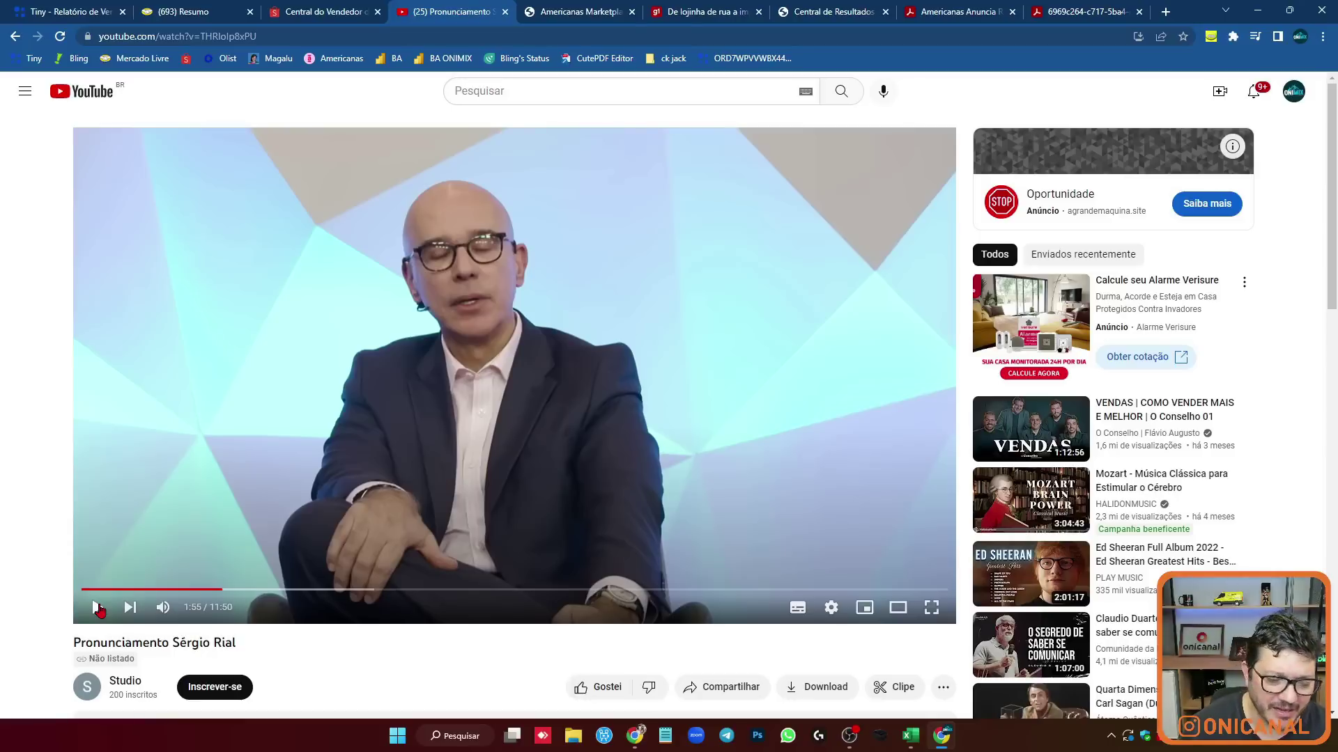
click(98, 610)
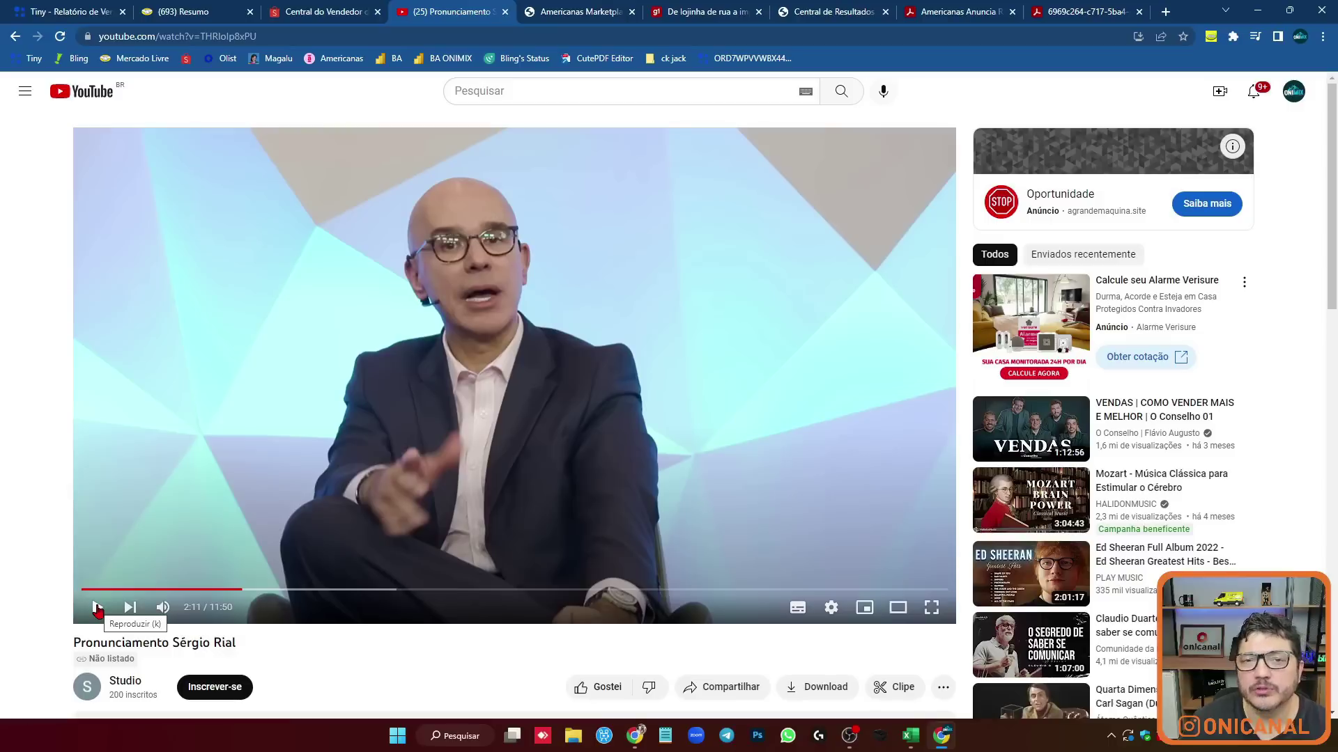
Switch to the Excel workbook and point out Caixas e Bancos in F5:G5 and Financiamentos in I11:J11.
click(910, 736)
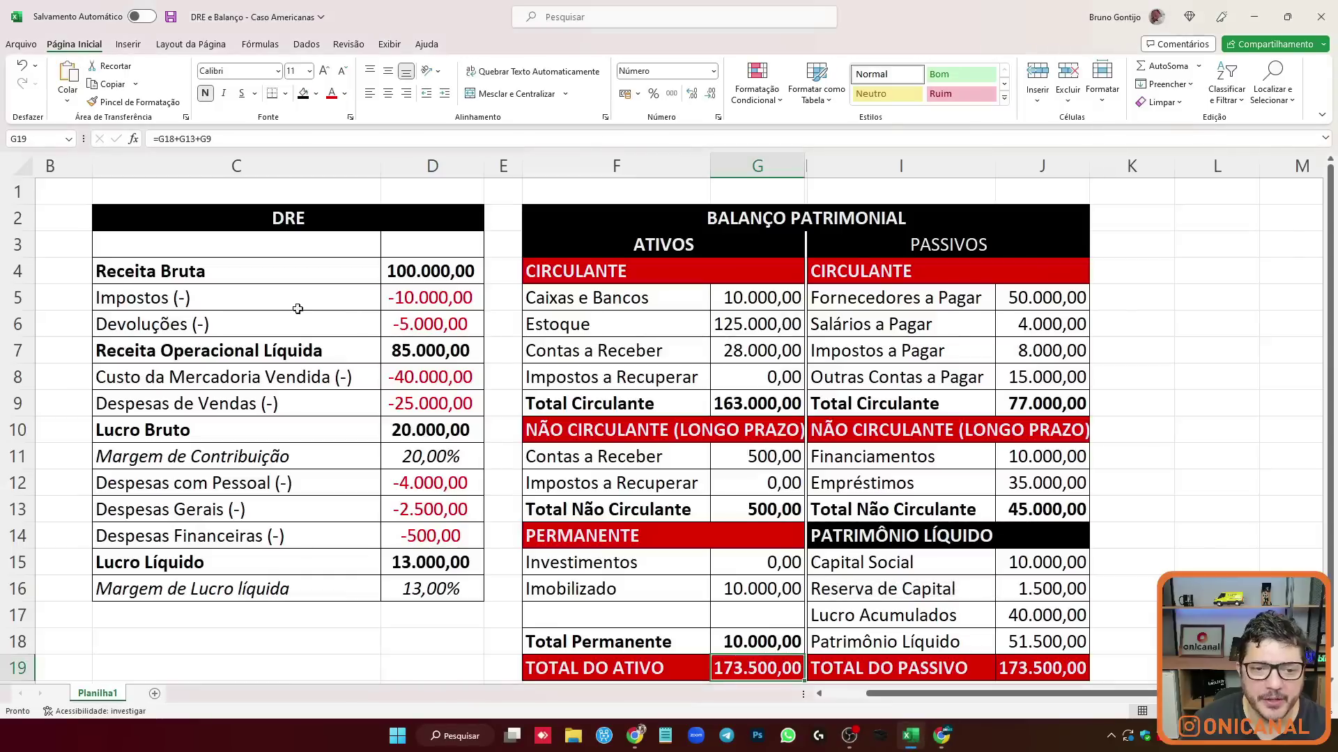
click(734, 297)
drag(538, 301, 736, 297)
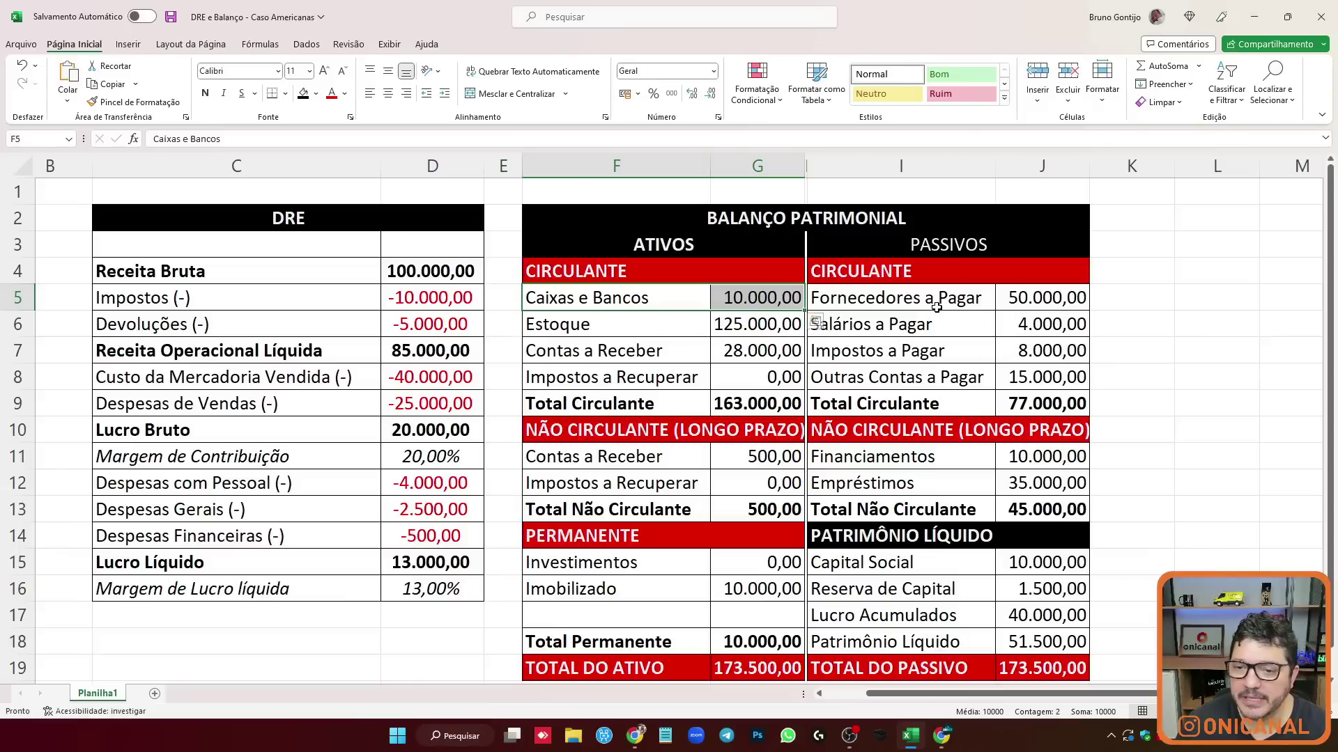
drag(894, 457, 1045, 458)
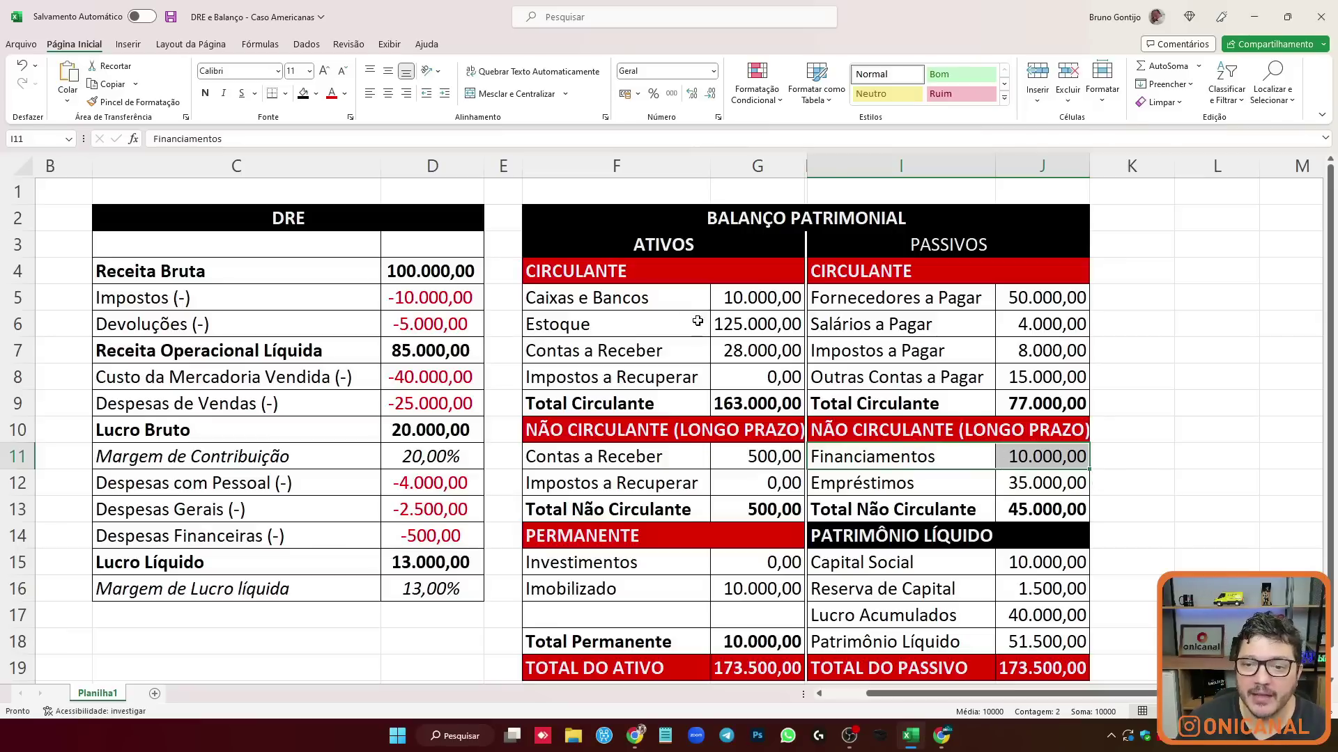
click(722, 303)
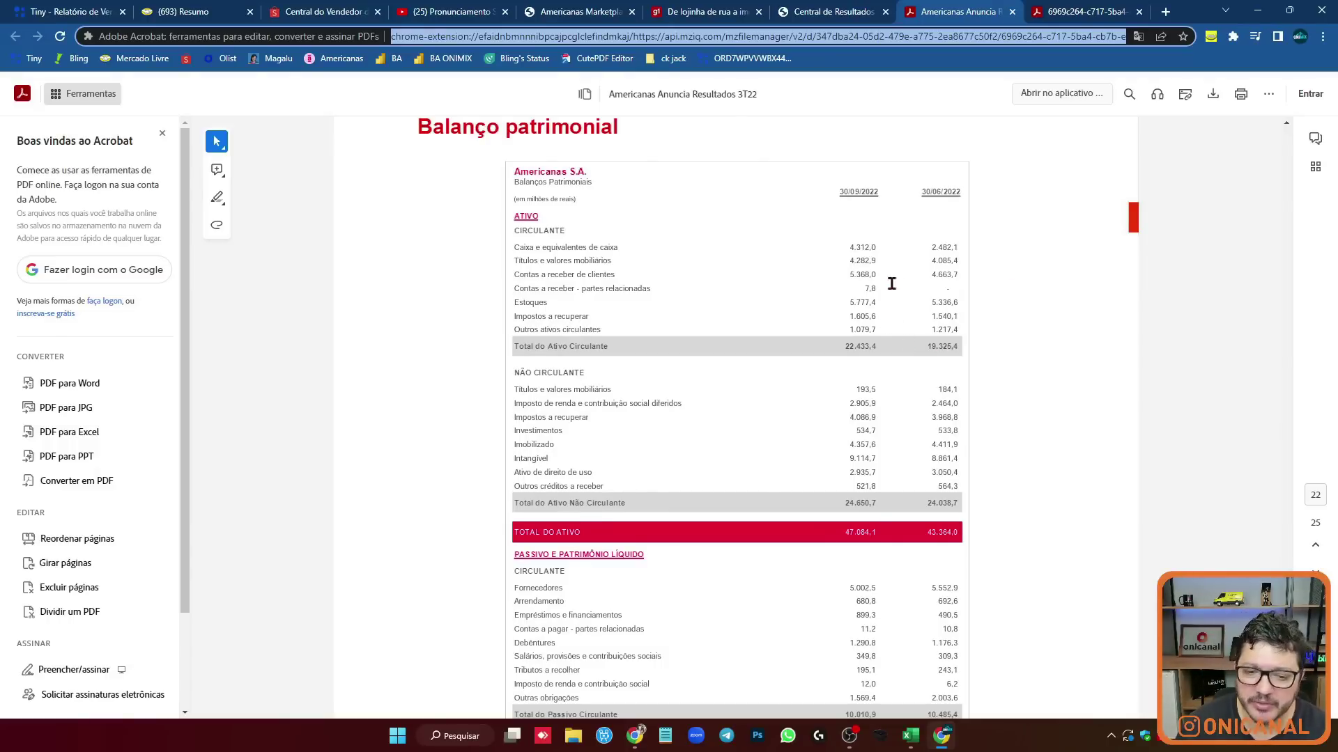
In the 3T22 PDF in Chrome, point out the 30/09/2022 values of Caixa e equivalentes de caixa and Contas a receber de clientes.
scroll(1100, 311, down, 2)
scroll(906, 307, up, 2)
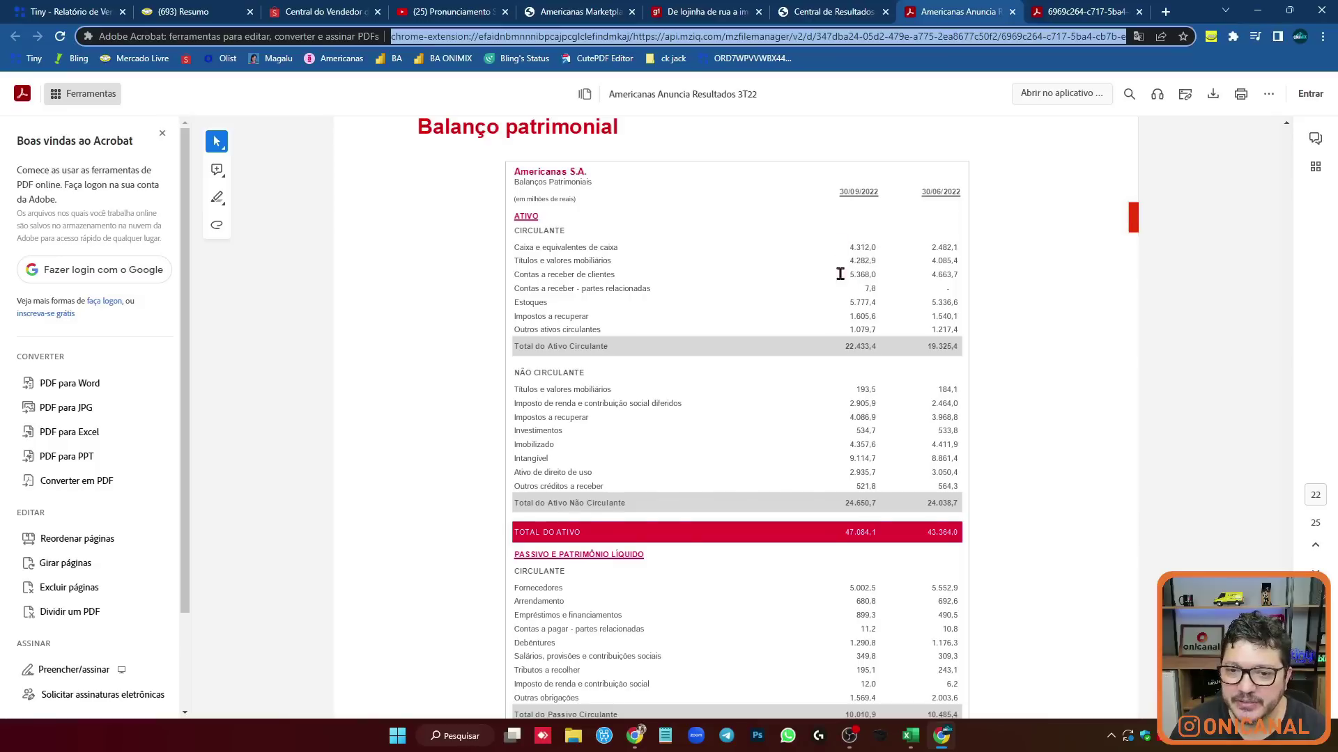
drag(854, 246, 877, 247)
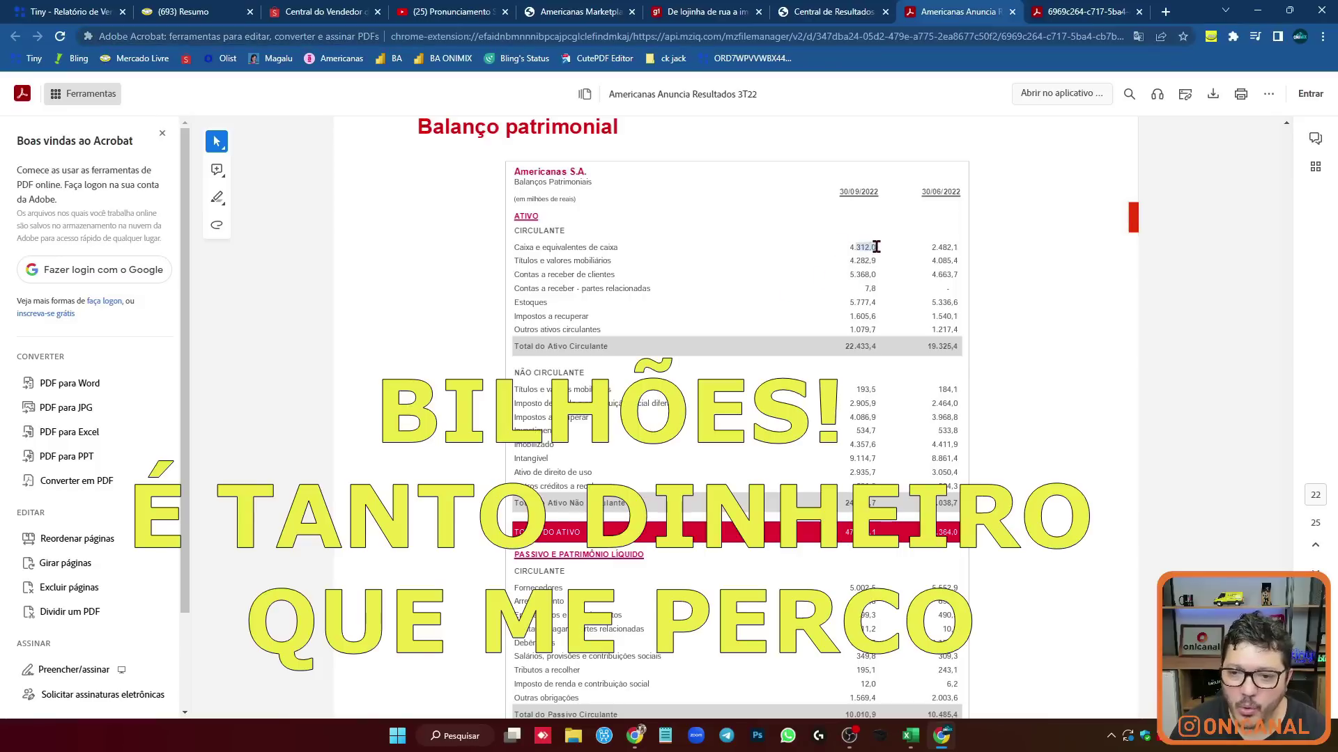
click(843, 275)
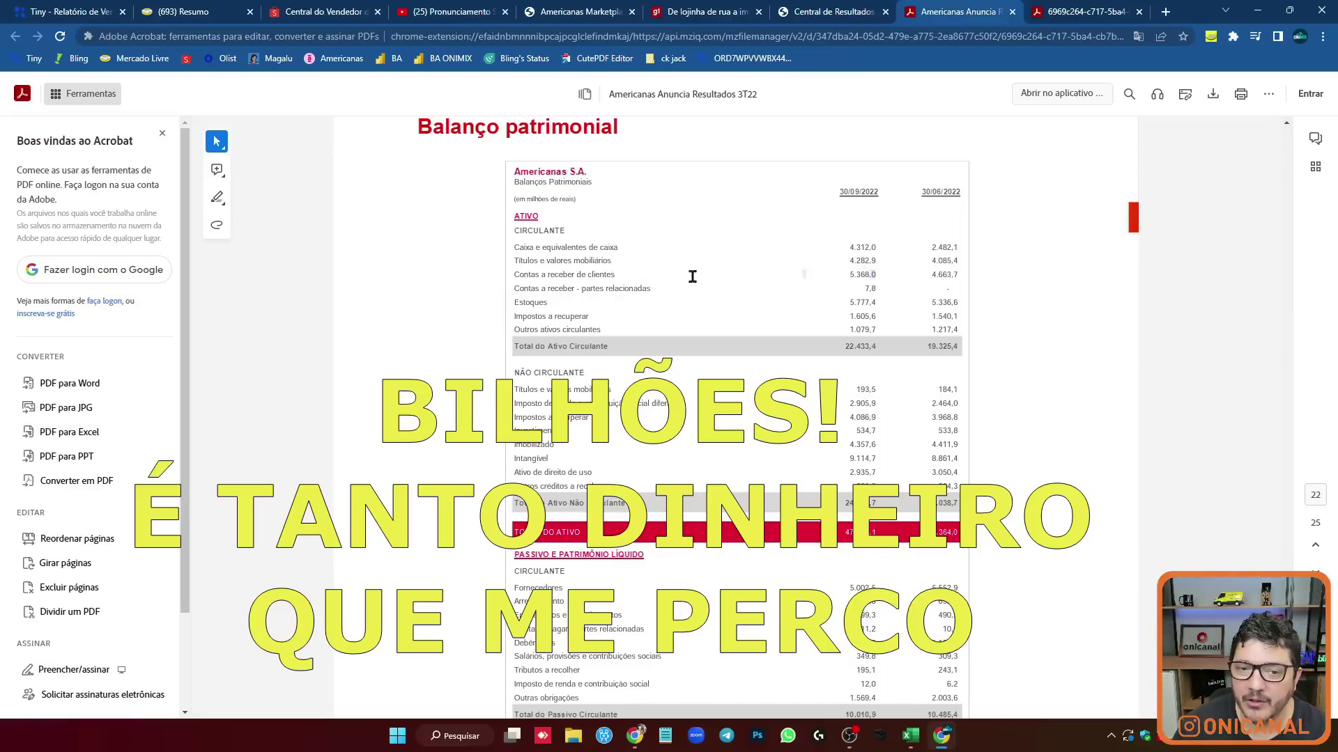
Point out the 30/09/2022 Contas a receber de clientes value and the Passivo Não Circulante block in the 3T22 balance sheet.
drag(877, 275, 568, 276)
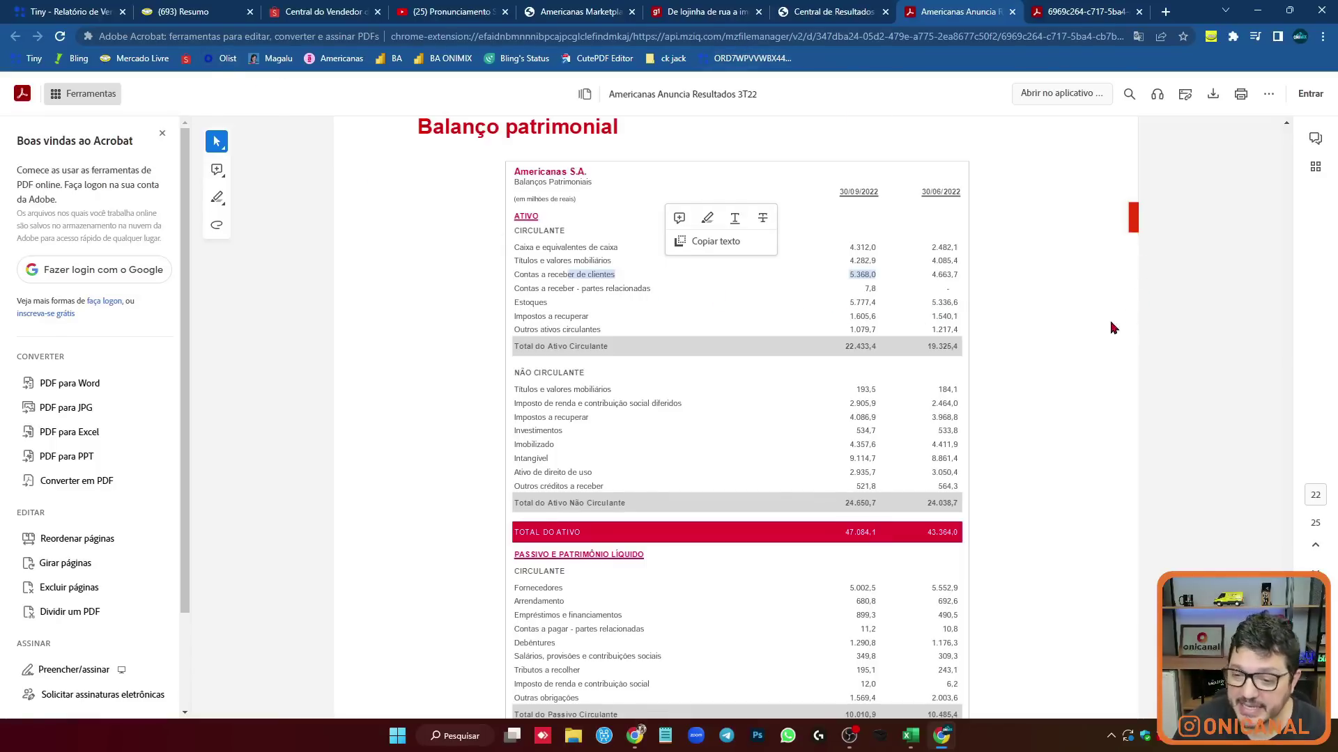
scroll(1085, 320, down, 3)
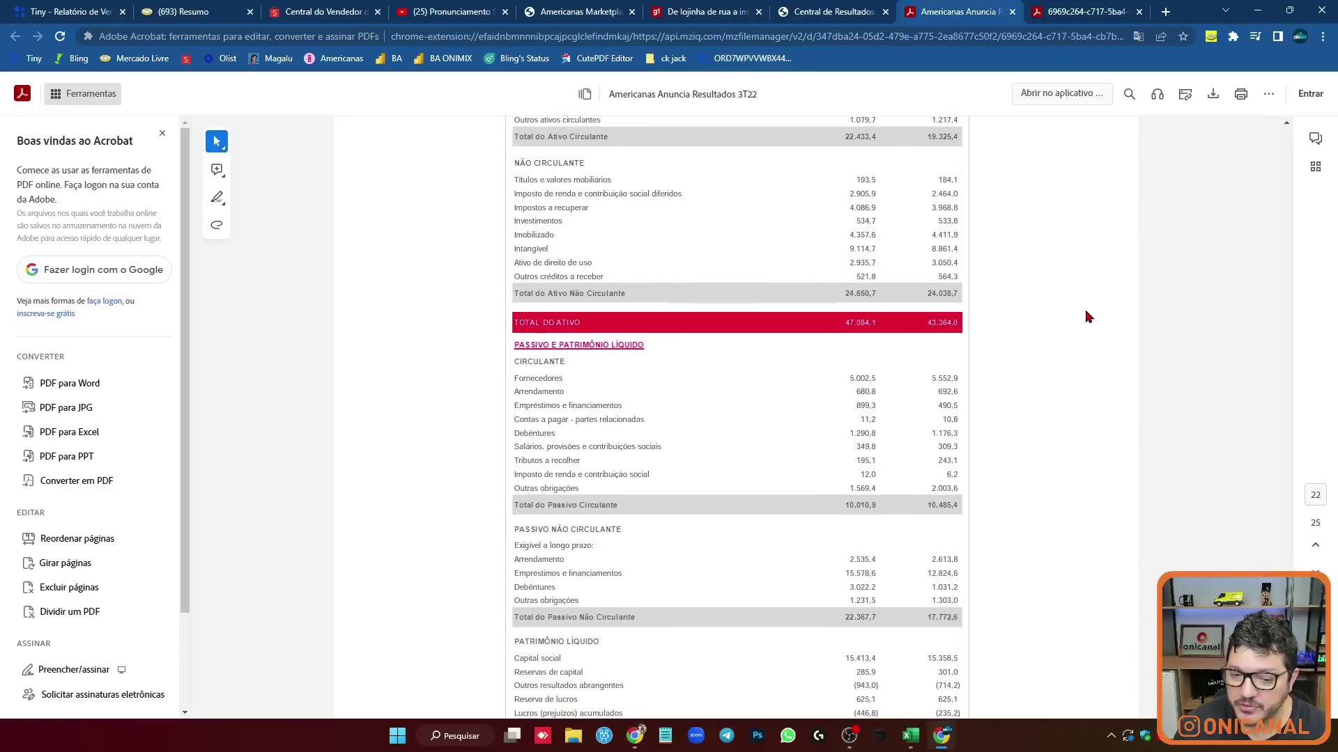
scroll(1089, 317, down, 1)
drag(552, 460, 991, 547)
click(938, 545)
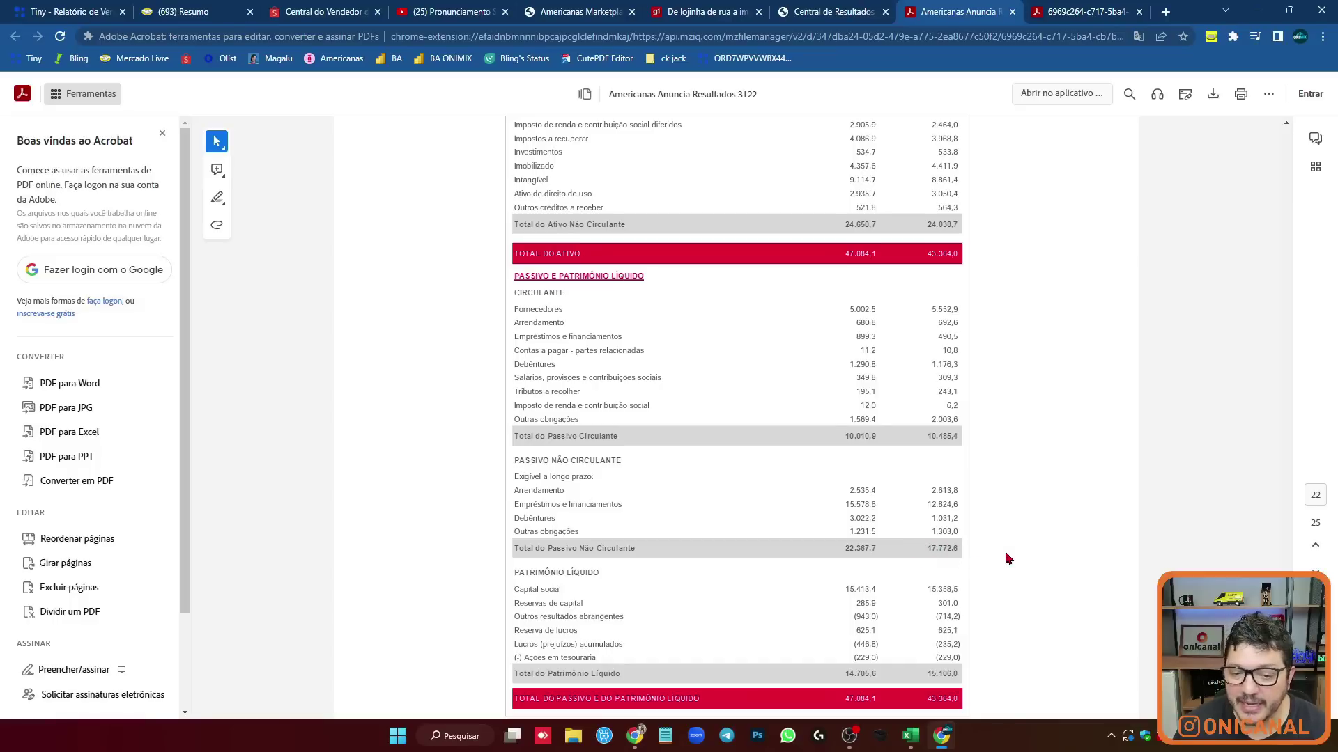
scroll(854, 495, up, 1)
Switch to the Excel workbook and point out the liabilities' Total Não Circulante in J13.
key(alt+Tab)
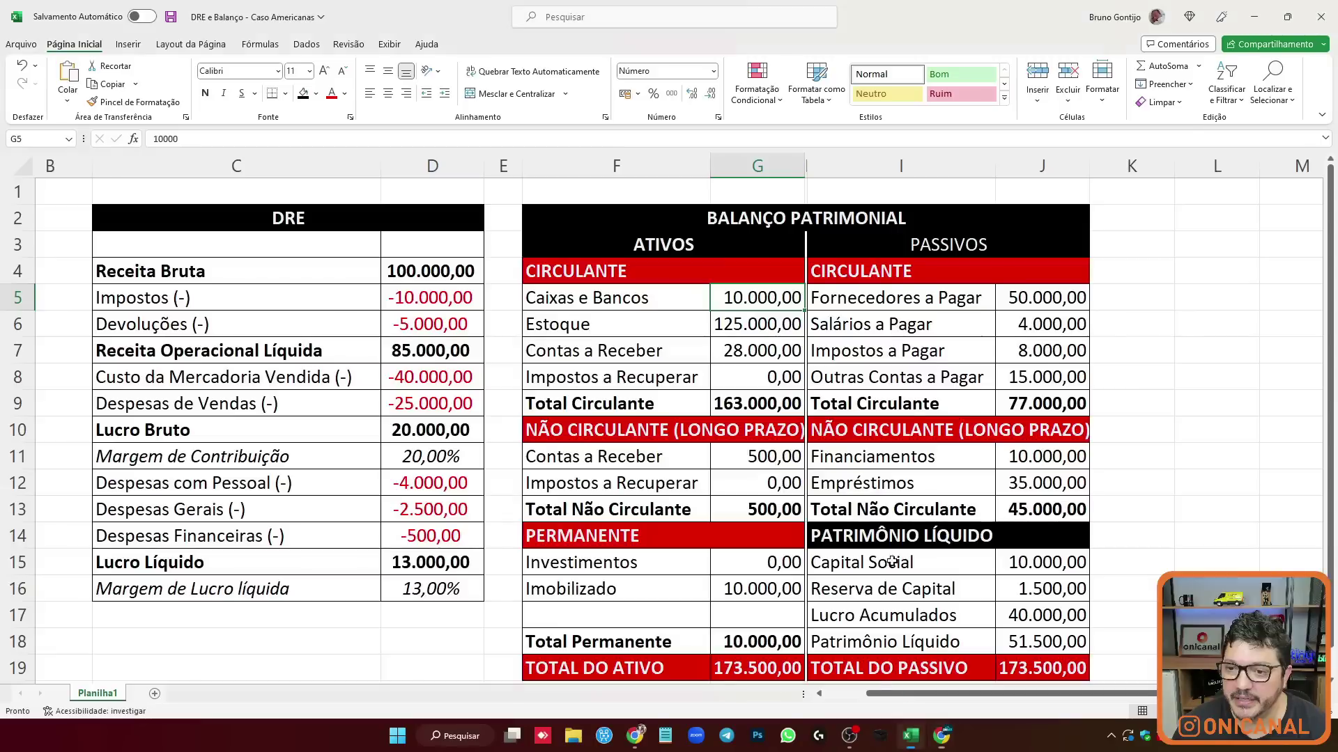
click(1029, 508)
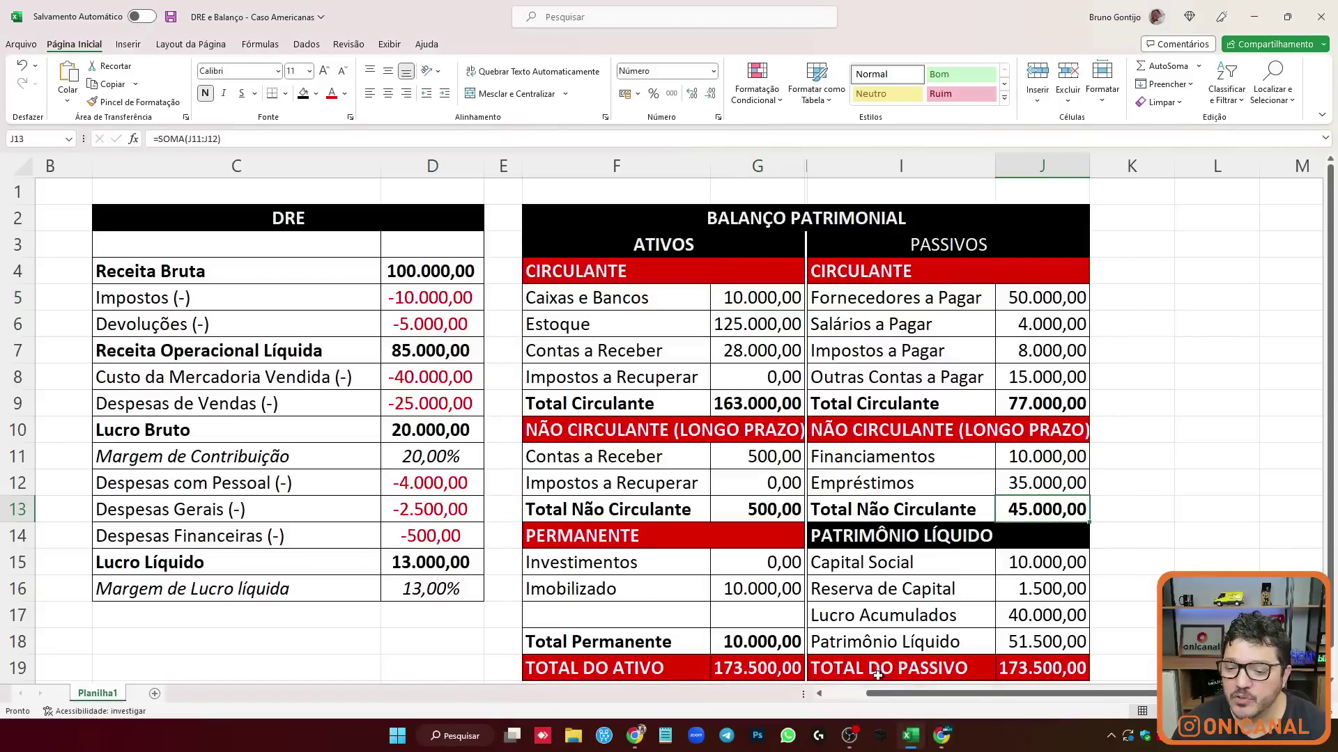
Return to Chrome and continue the Sérgio Rial video on YouTube to 2:25, pausing at 2:14.
click(942, 735)
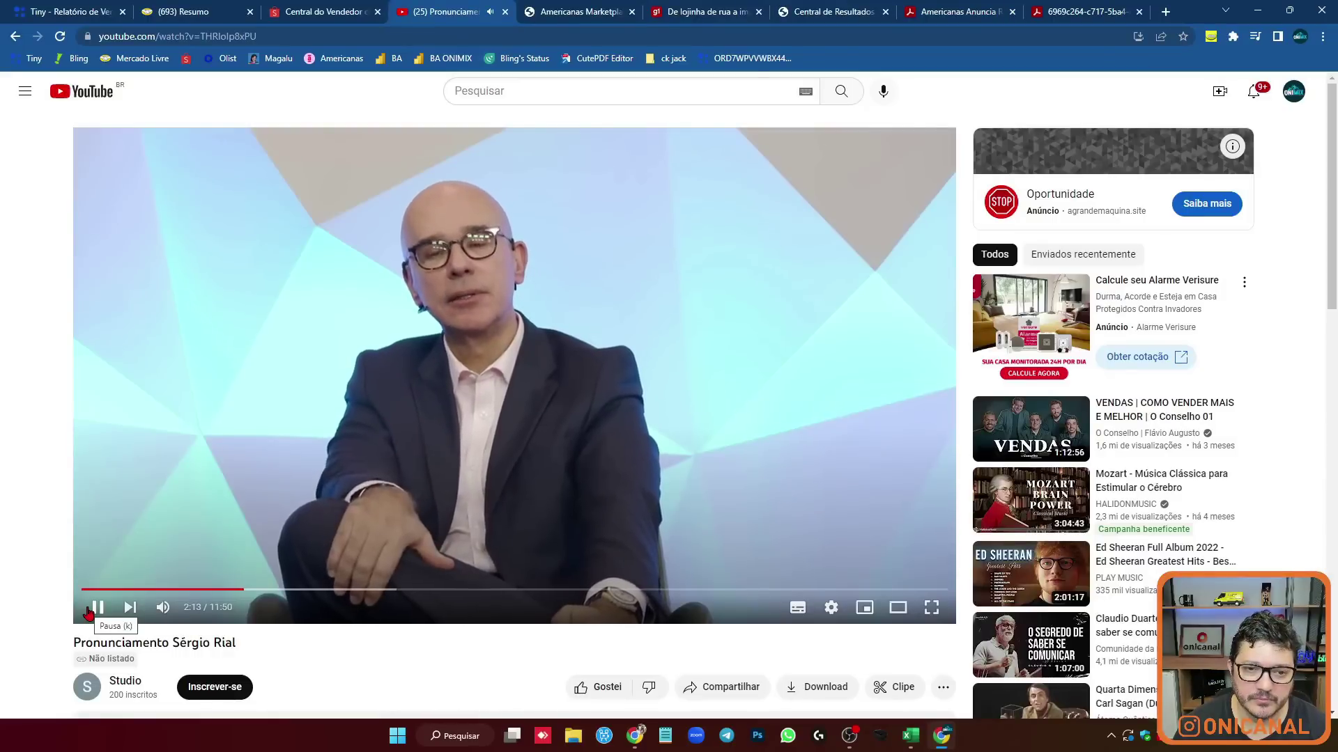
click(88, 611)
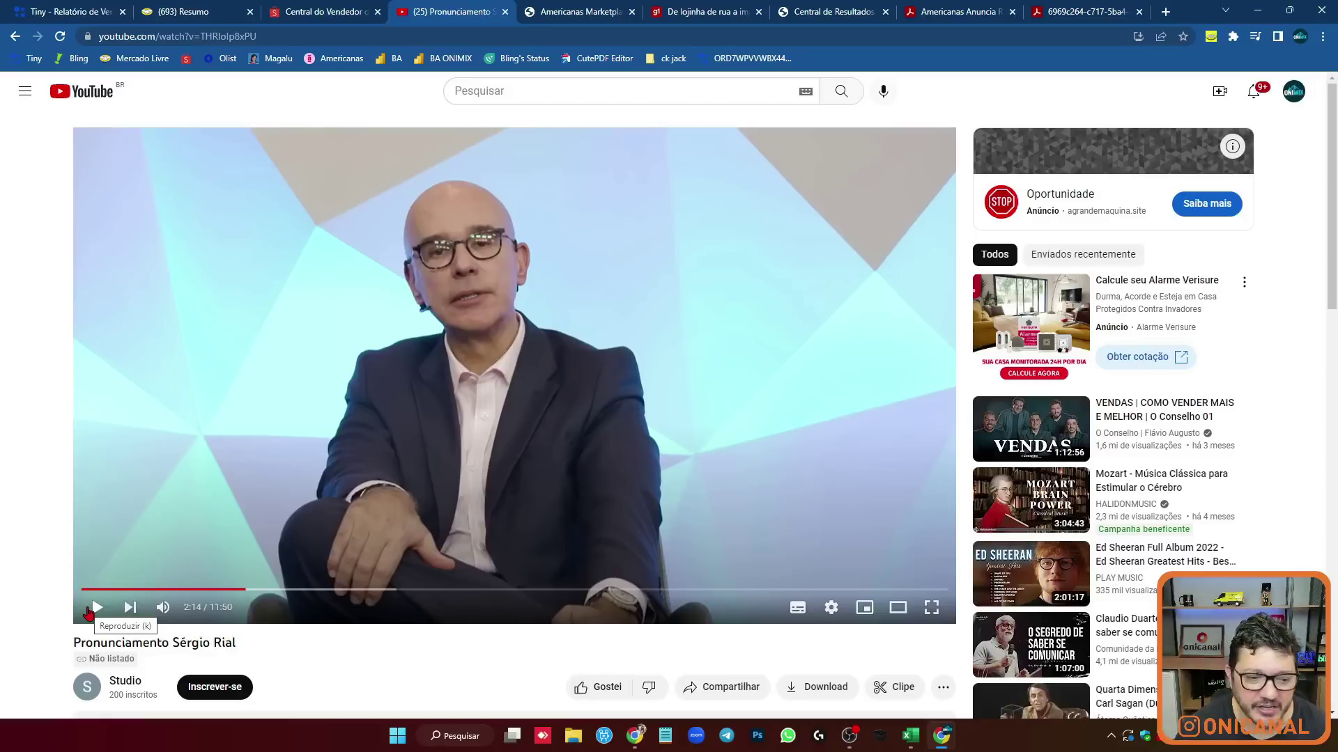
click(90, 611)
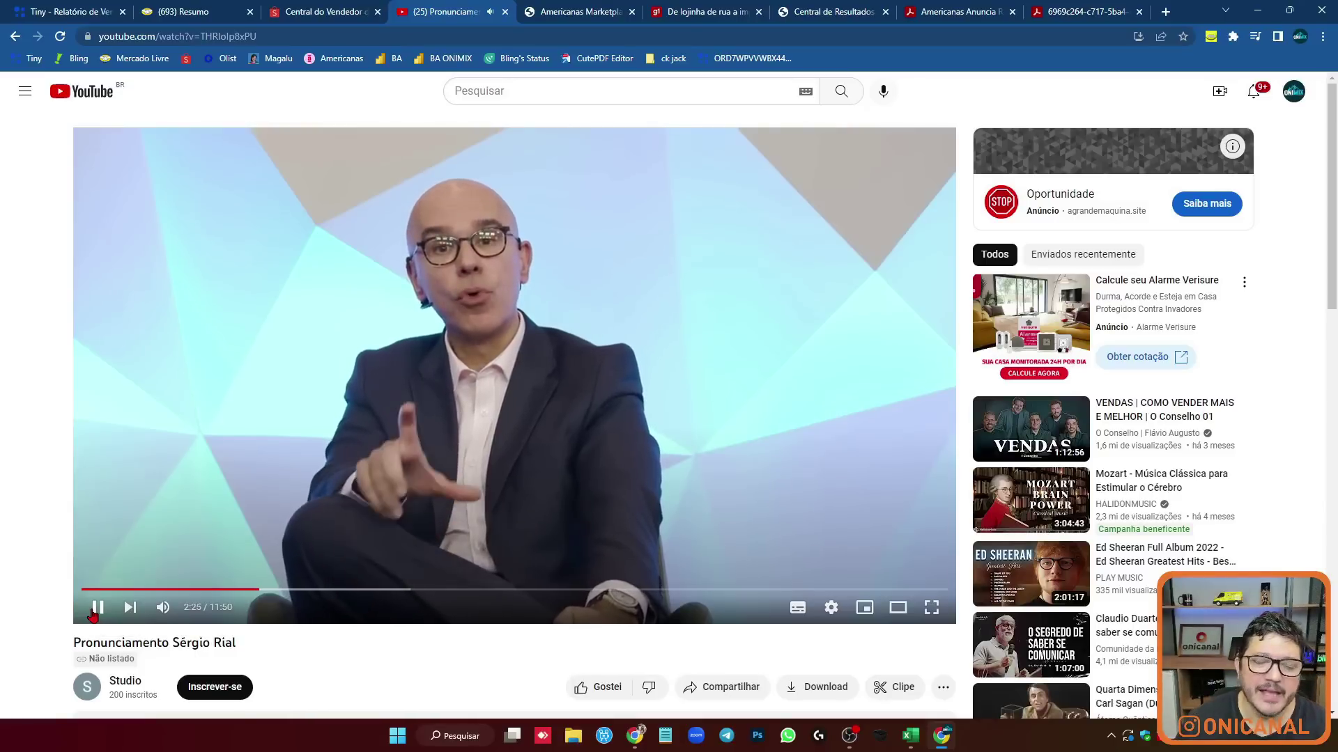
click(98, 607)
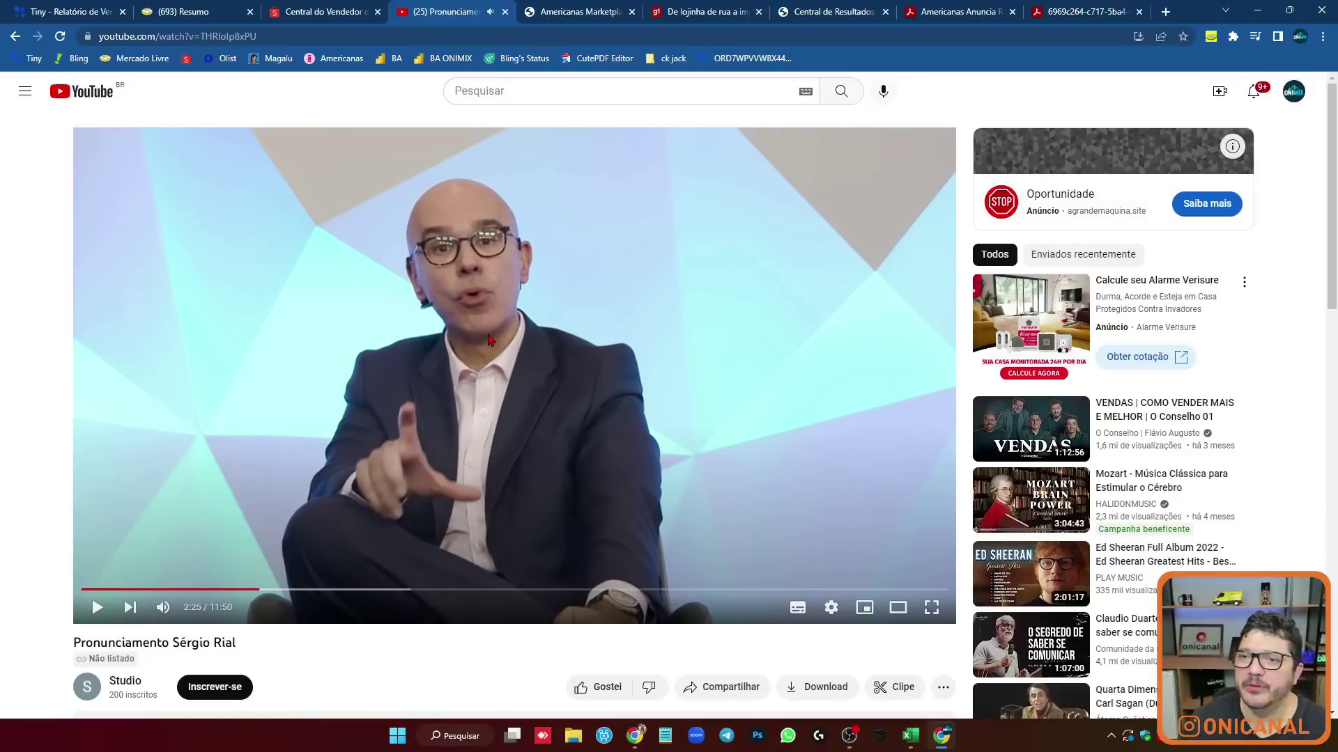
Return to the Americanas 3T22 results PDF and point out the 30/09/2022 value of Total do Patrimônio Líquido.
click(1074, 9)
click(949, 10)
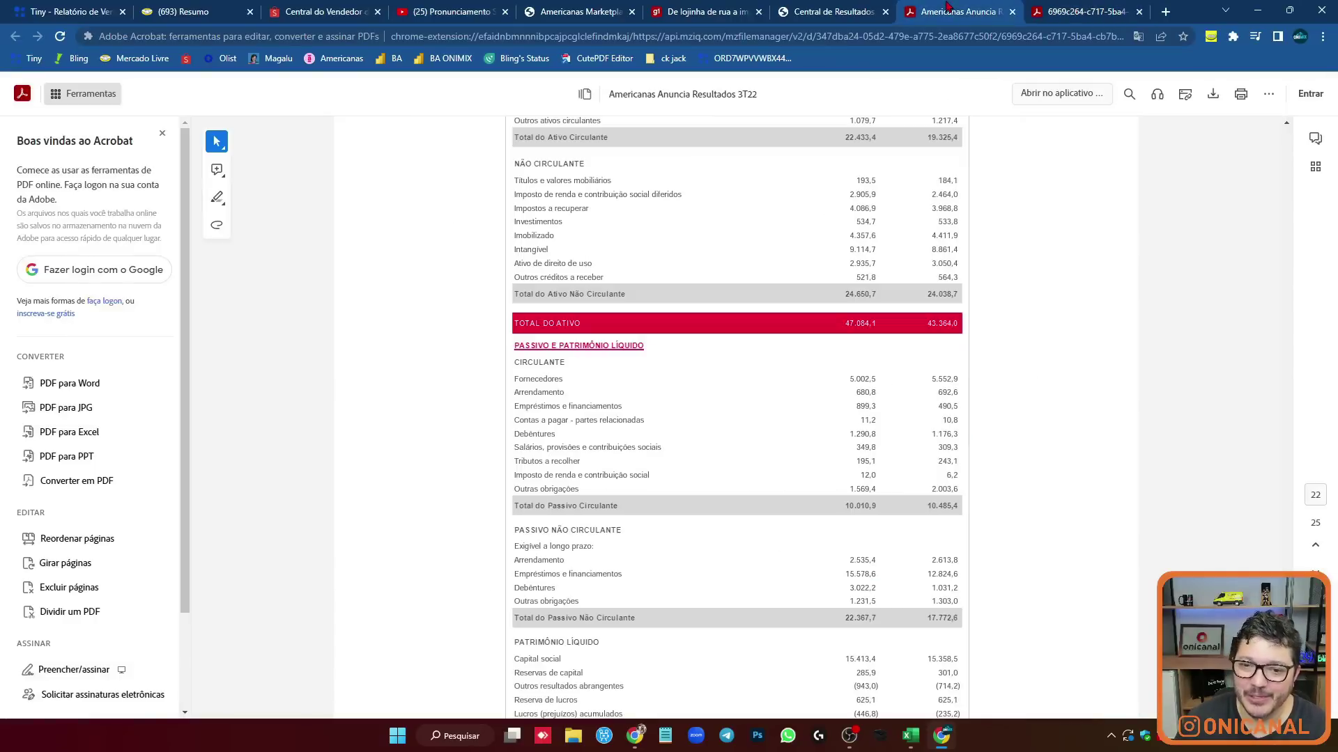
scroll(1031, 241, up, 2)
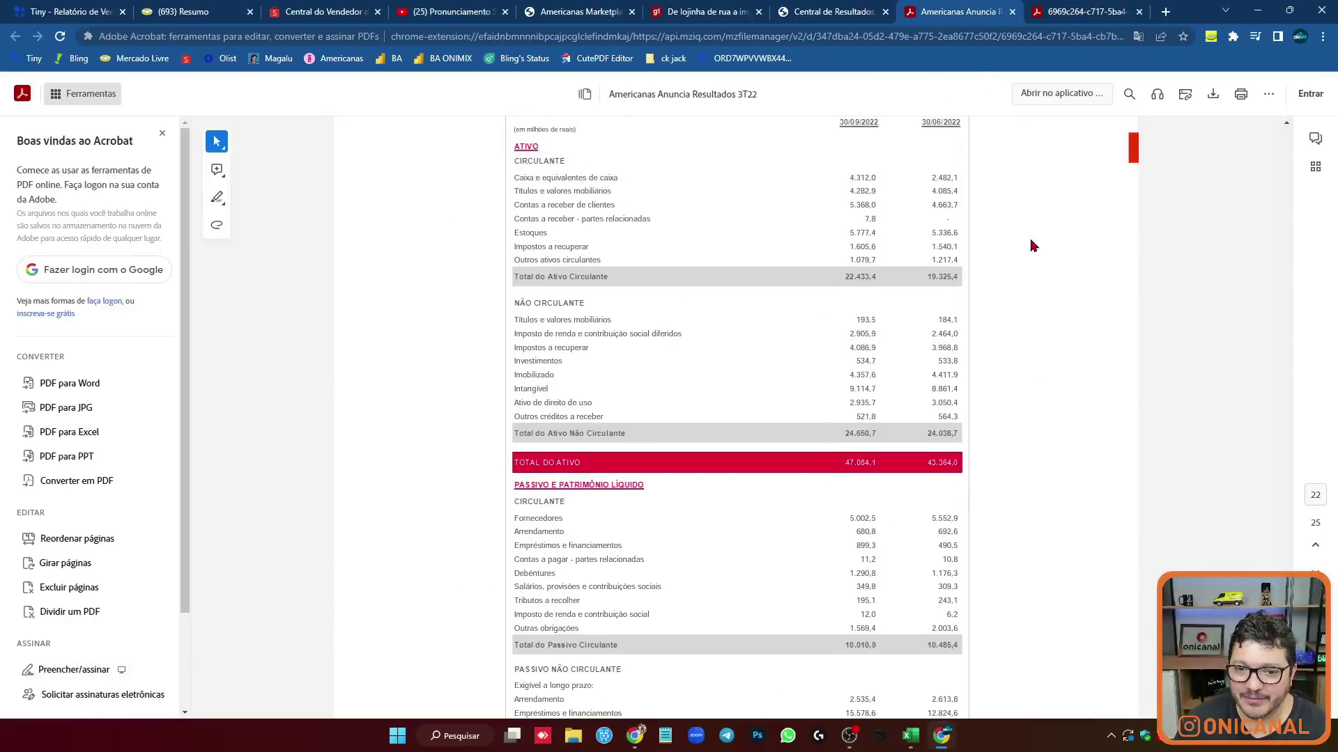
scroll(870, 320, down, 6)
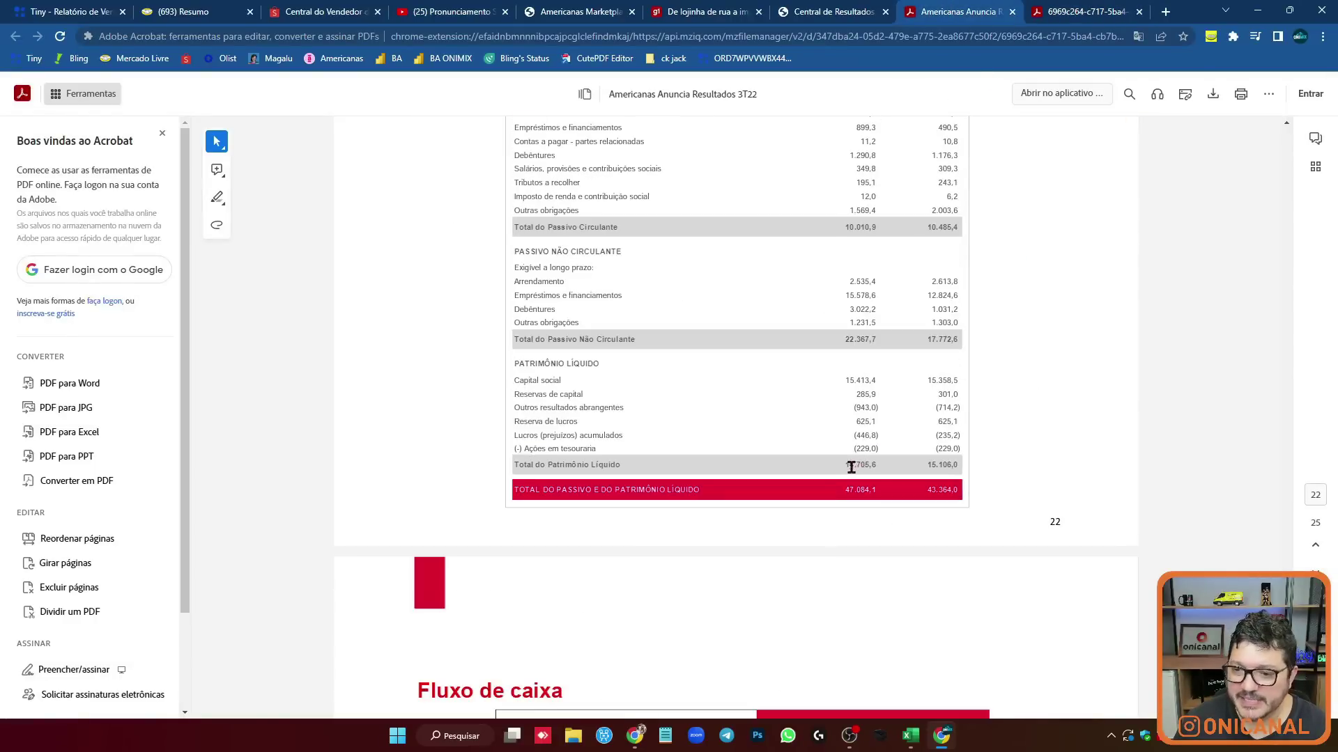
drag(802, 464, 876, 464)
click(836, 508)
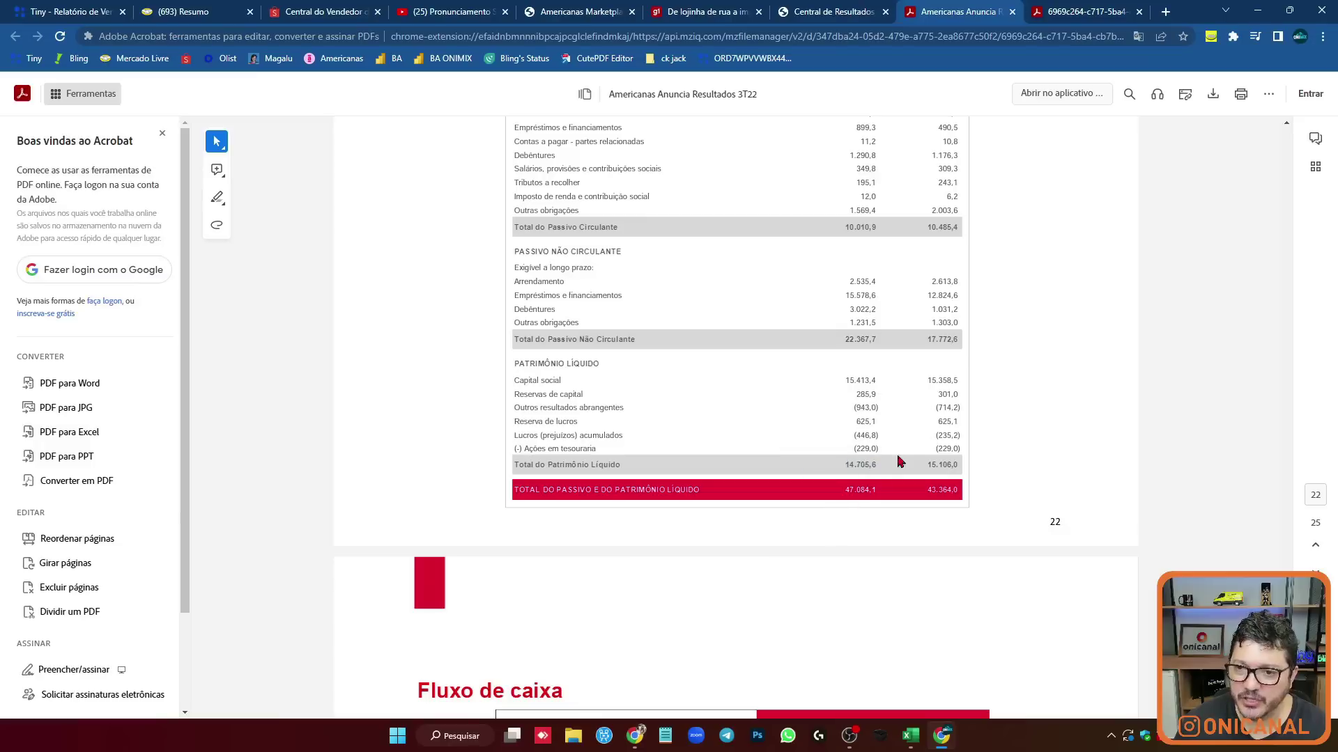
Point out the 30/06/2022 and 30/09/2022 column dates and the 30/06/2022 Total do Passivo e do Patrimônio Líquido.
scroll(951, 432, up, 3)
scroll(1021, 339, up, 6)
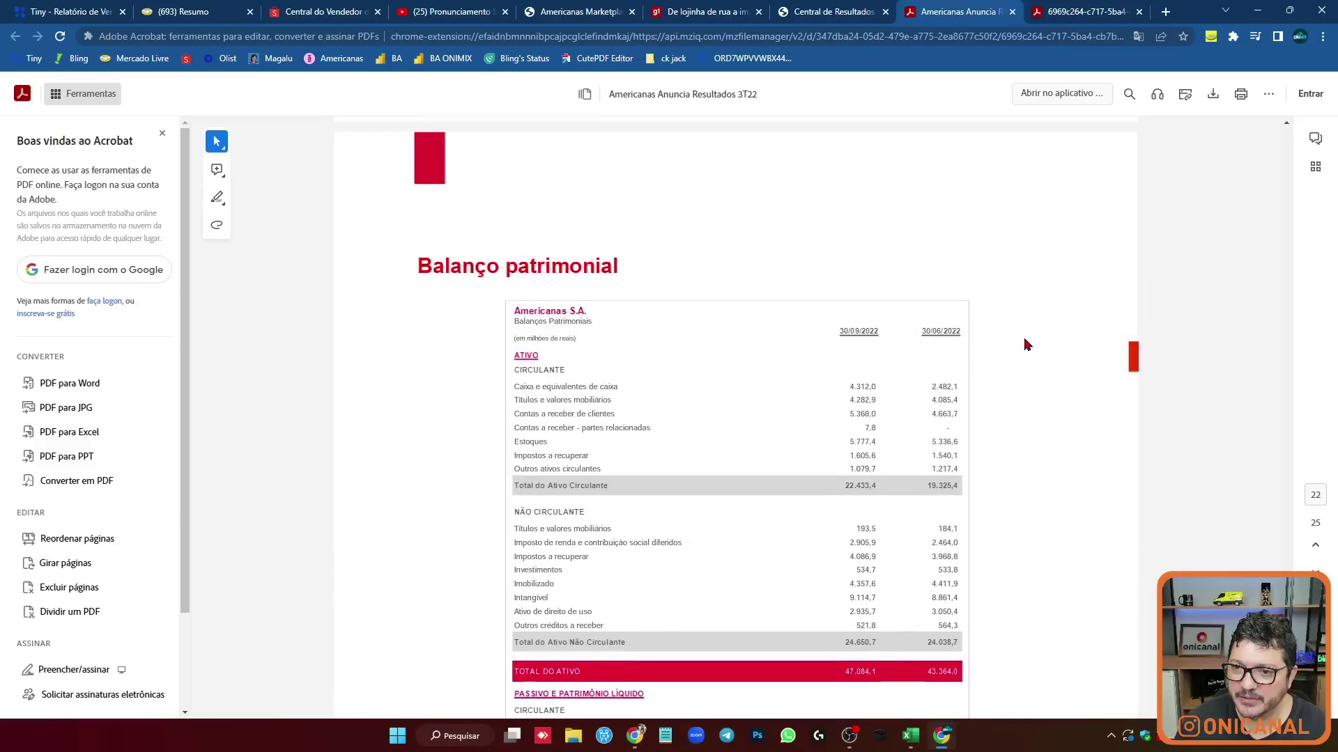
drag(931, 329, 978, 340)
click(871, 336)
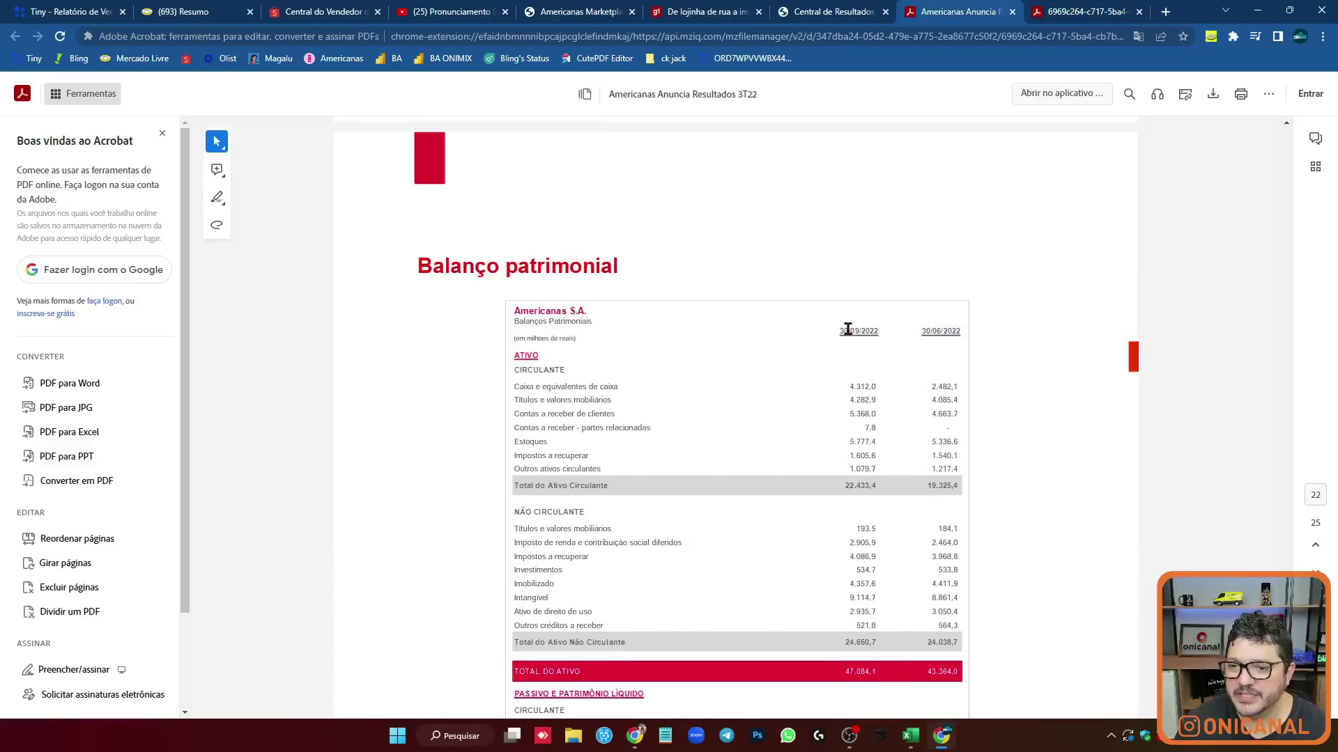
scroll(1035, 407, down, 8)
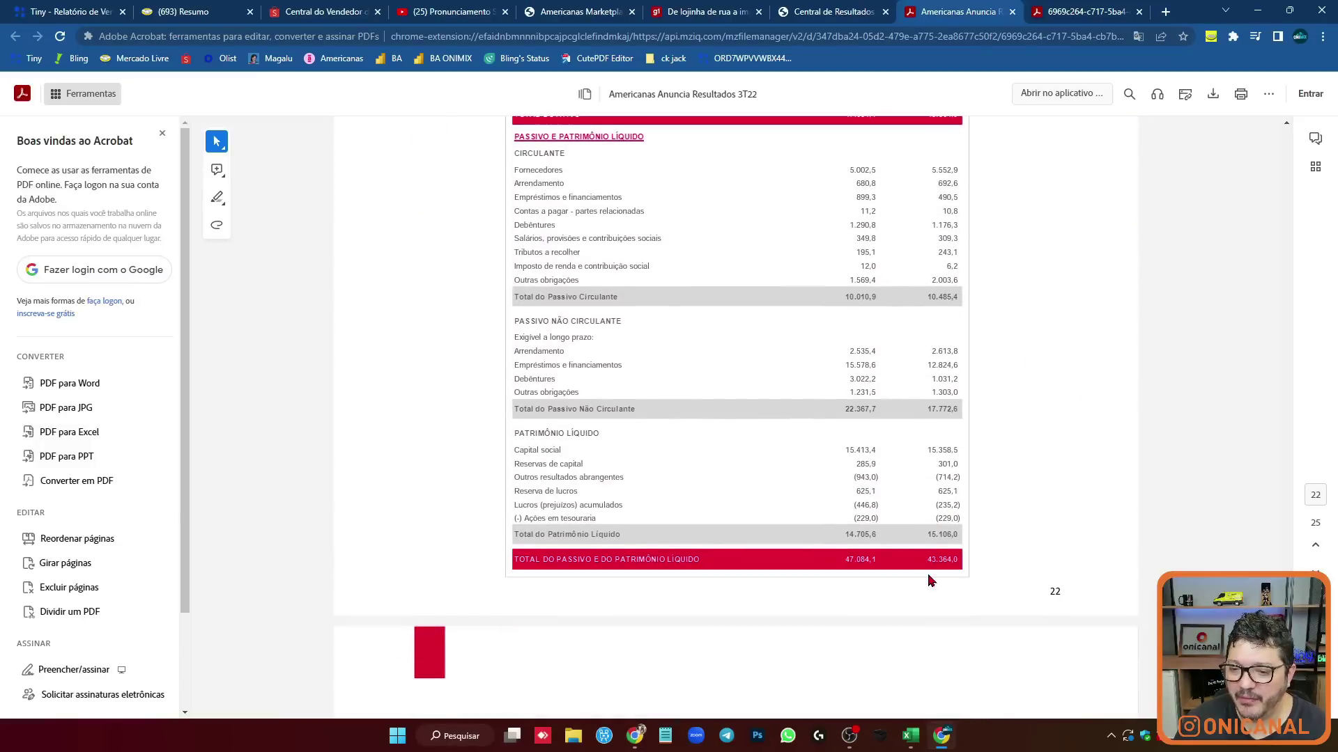
drag(926, 558, 971, 556)
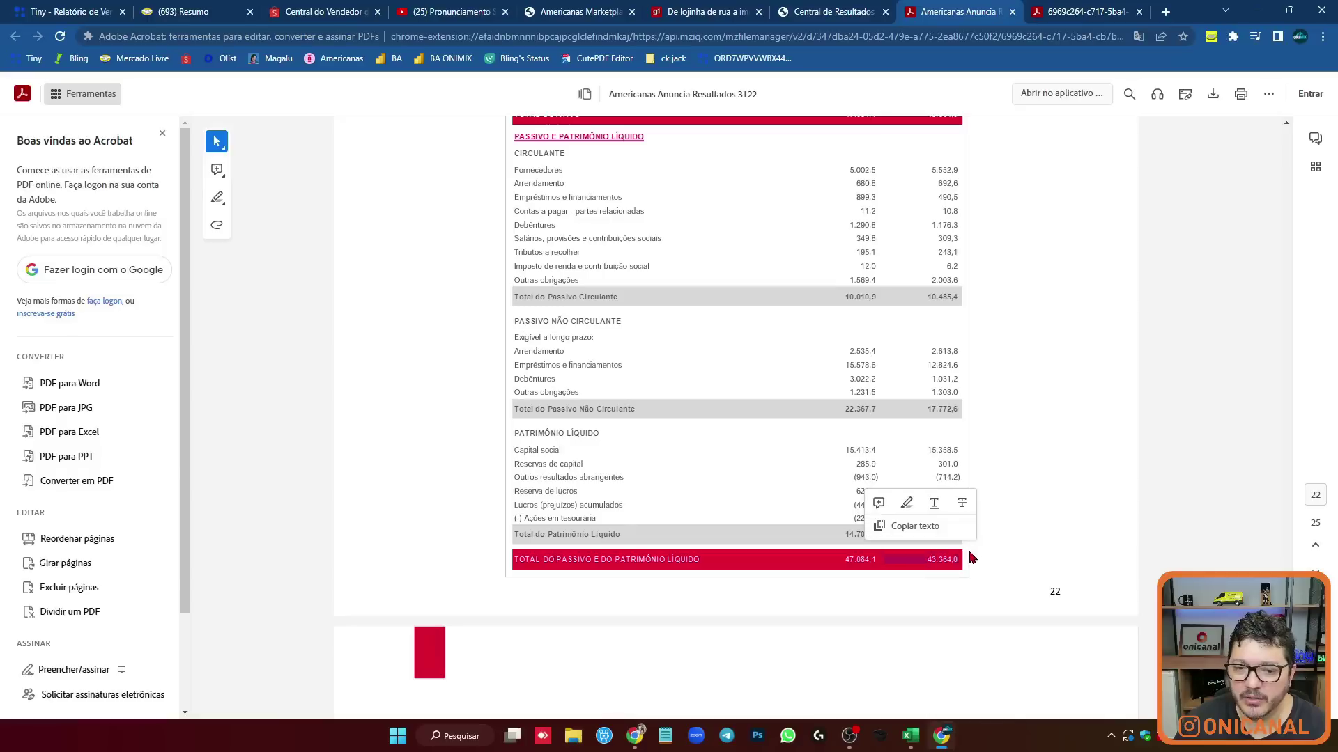
Compare the 30/06/2022 and 30/09/2022 values of Total do Passivo Não Circulante.
double_click(940, 409)
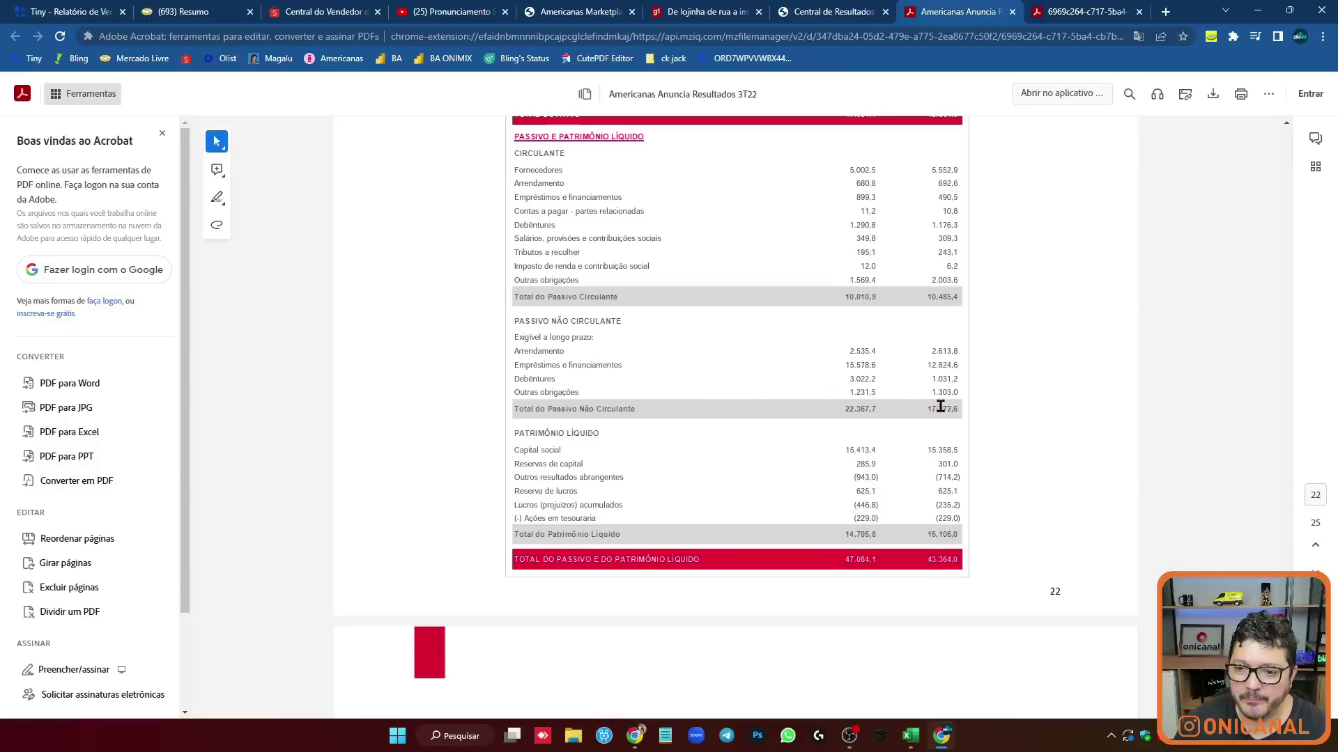
click(926, 411)
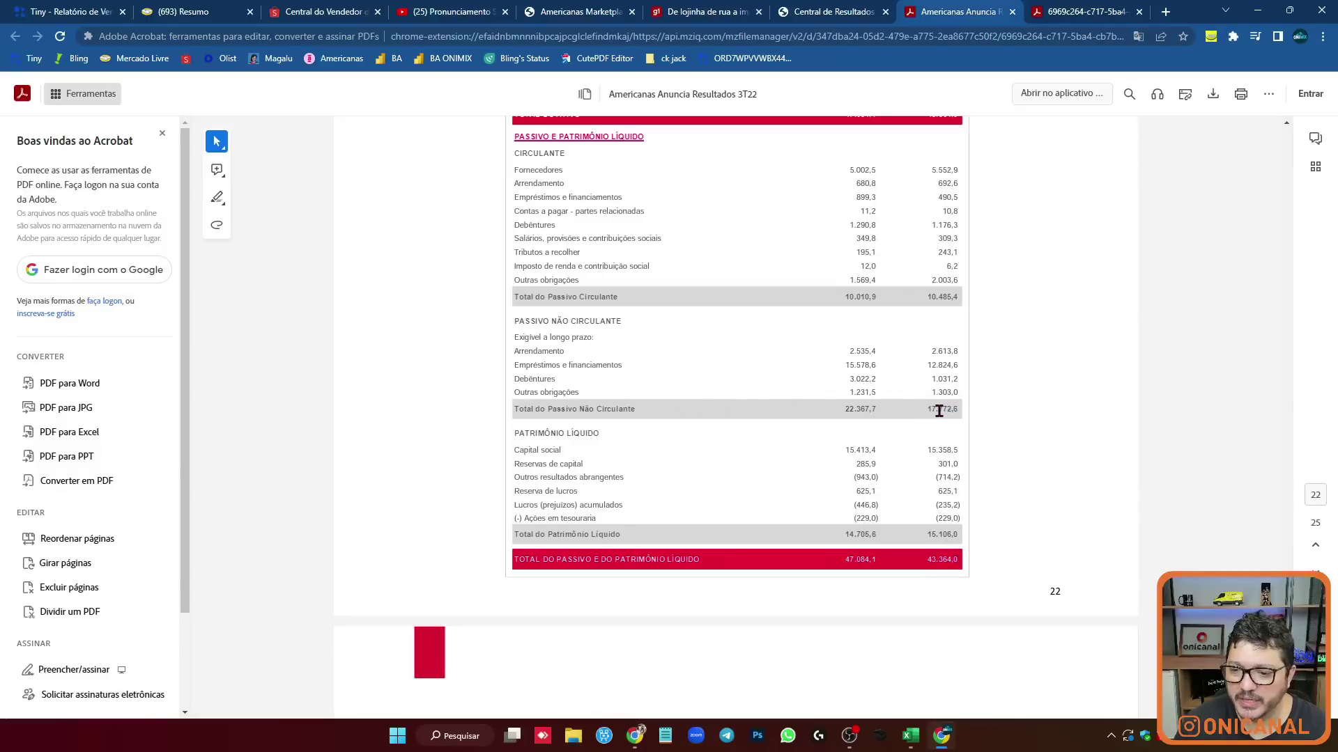
double_click(930, 409)
click(840, 417)
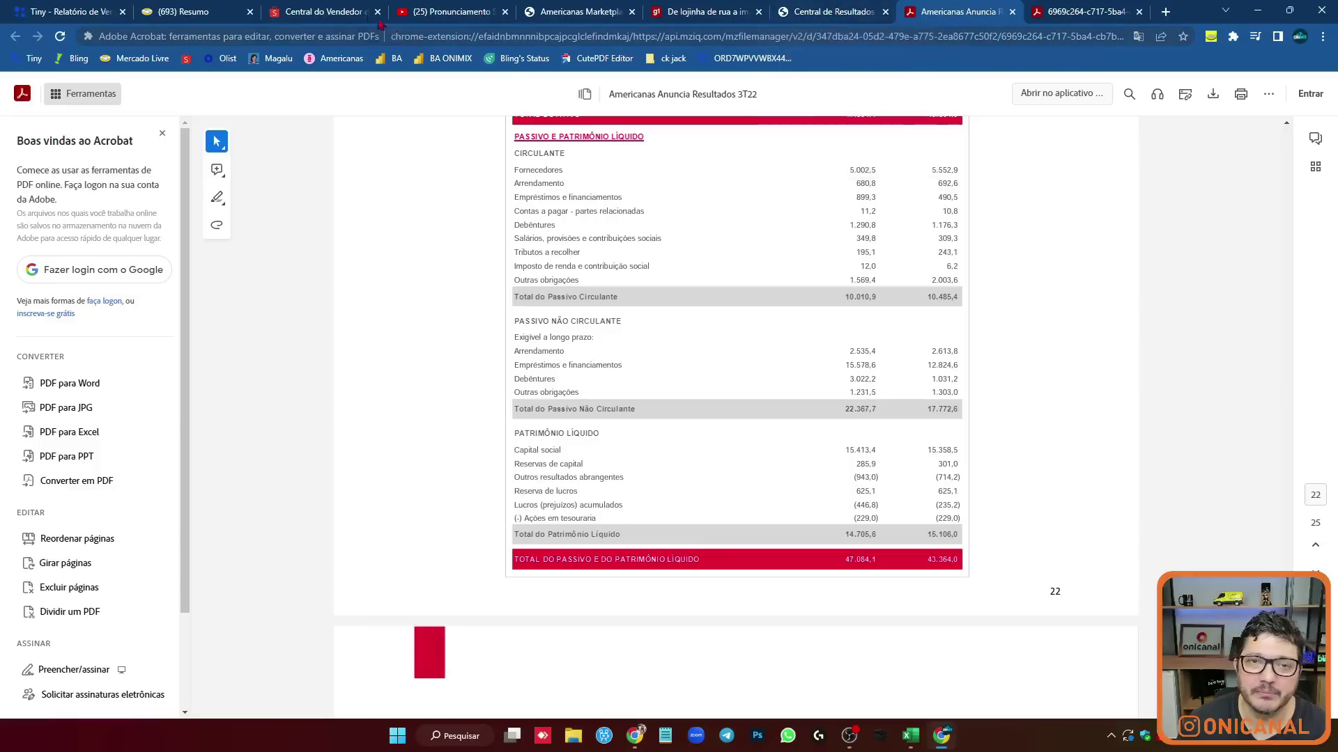
Return to the Sérgio Rial video on YouTube and play it from 2:25 to 3:18, pausing at 2:44.
click(434, 7)
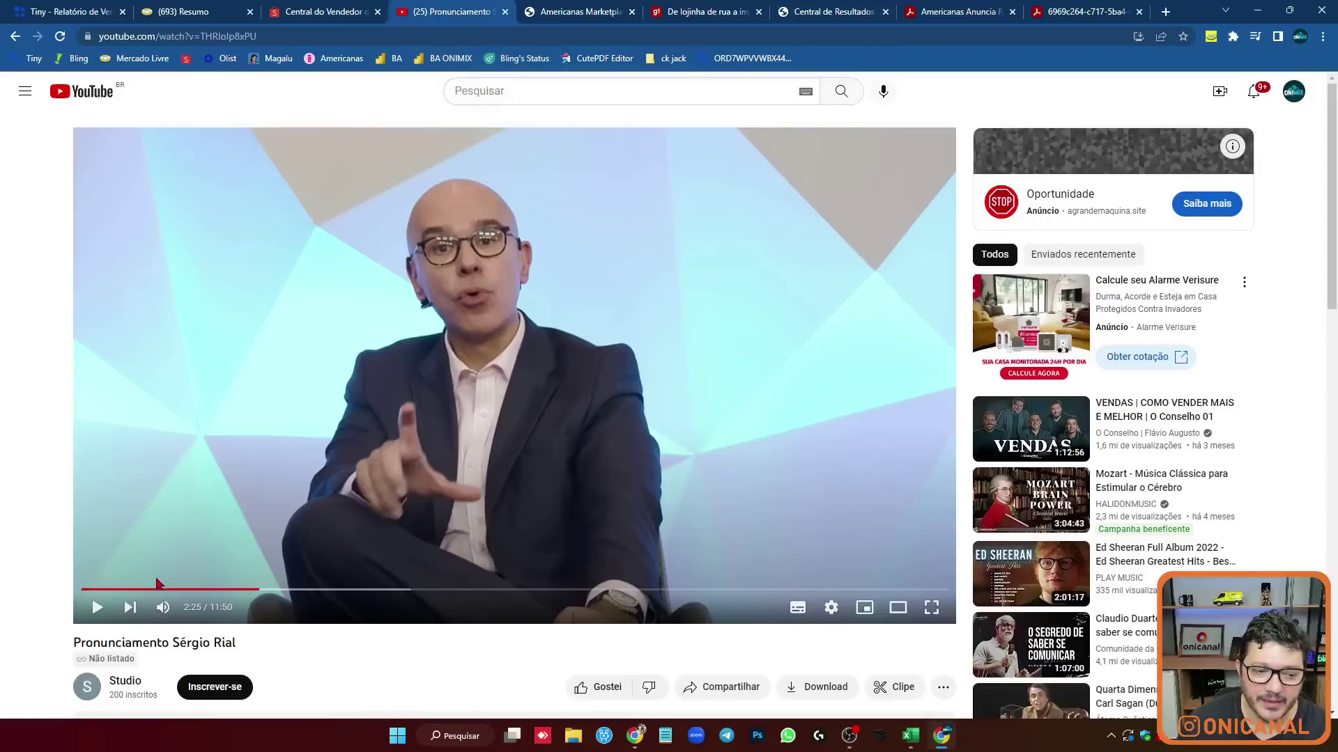
click(96, 607)
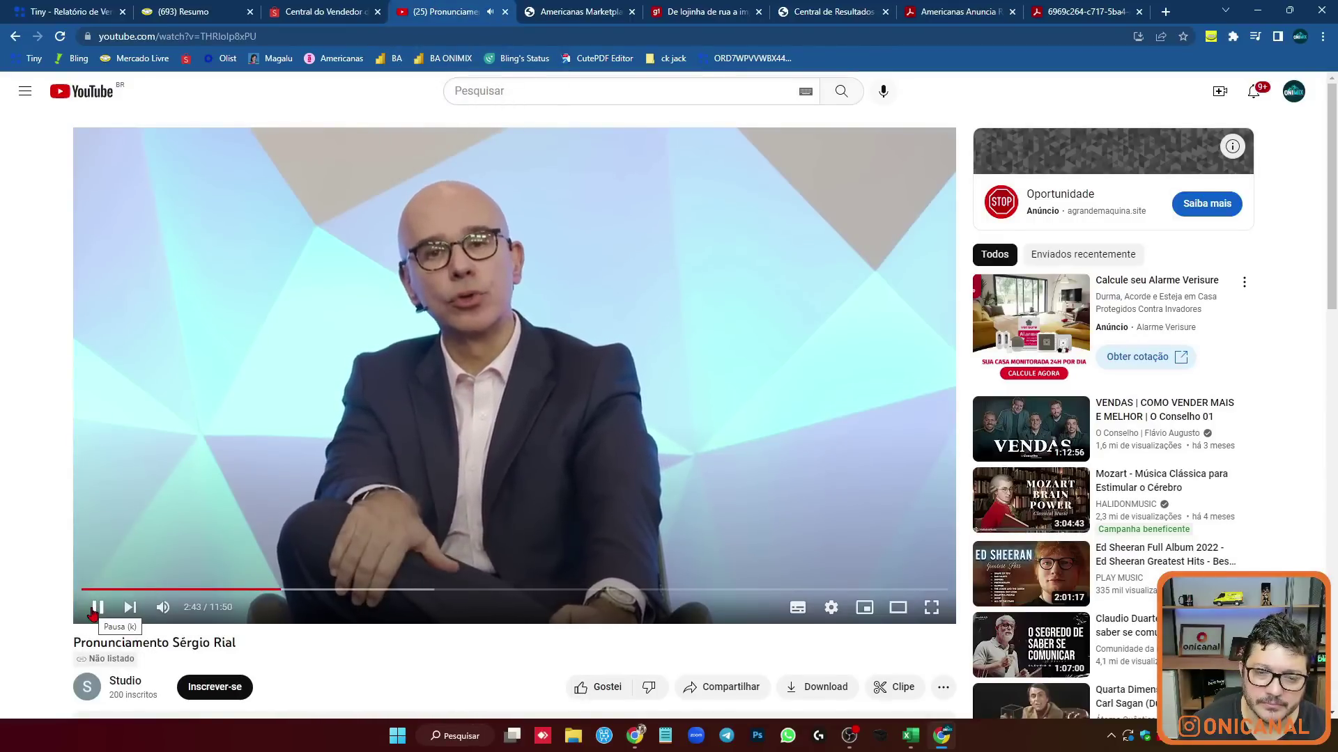
click(96, 608)
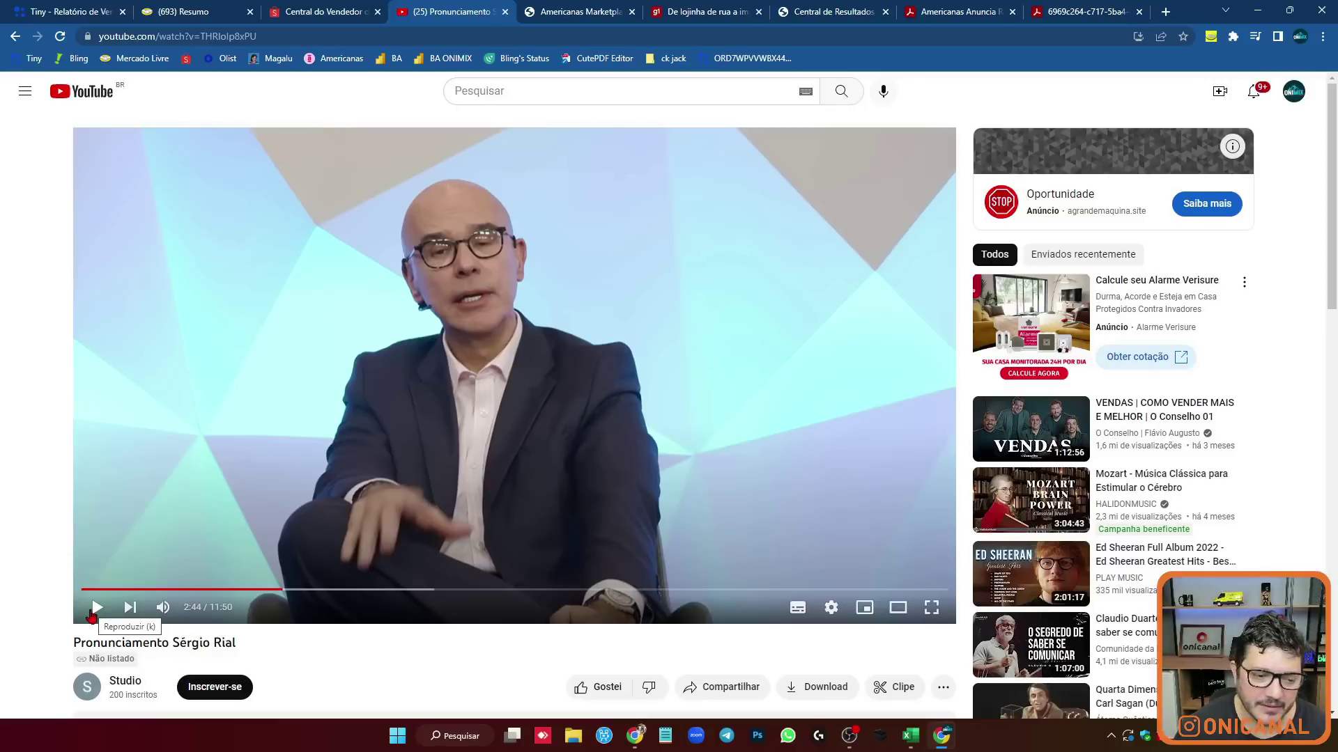
click(96, 613)
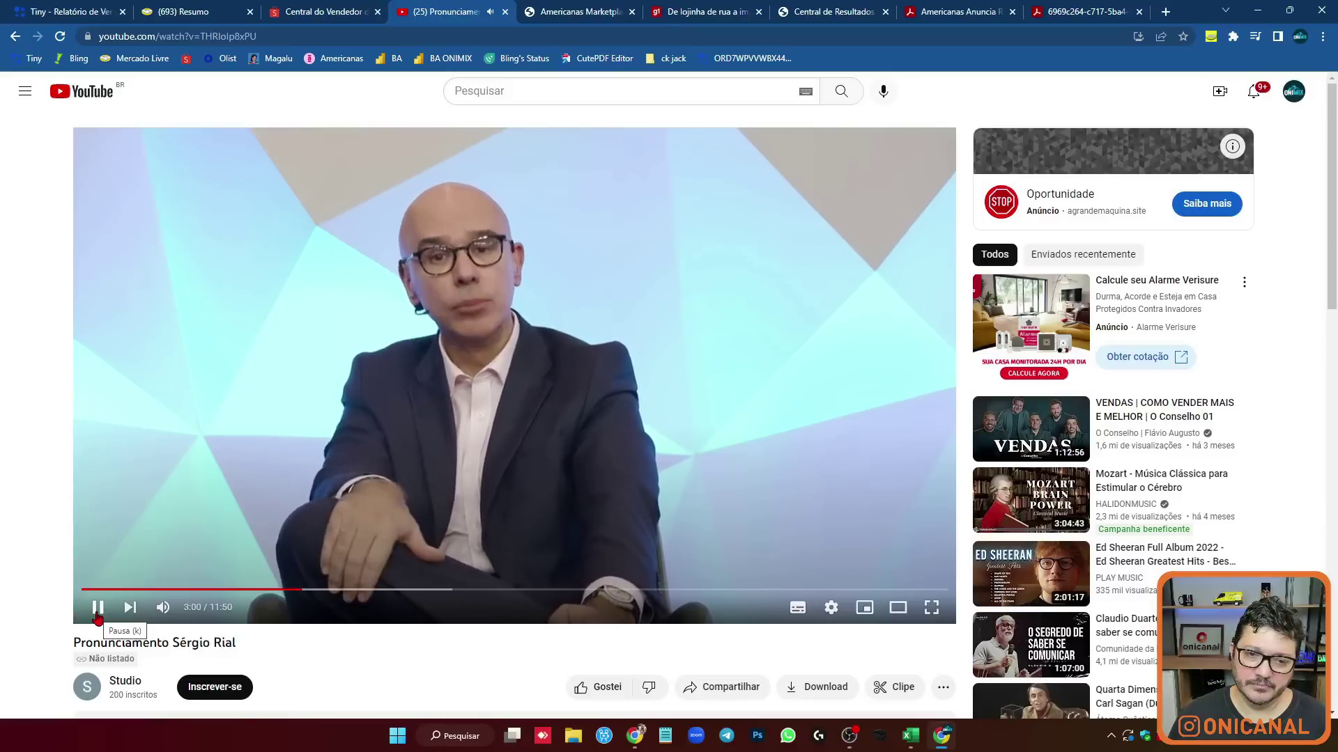
click(98, 607)
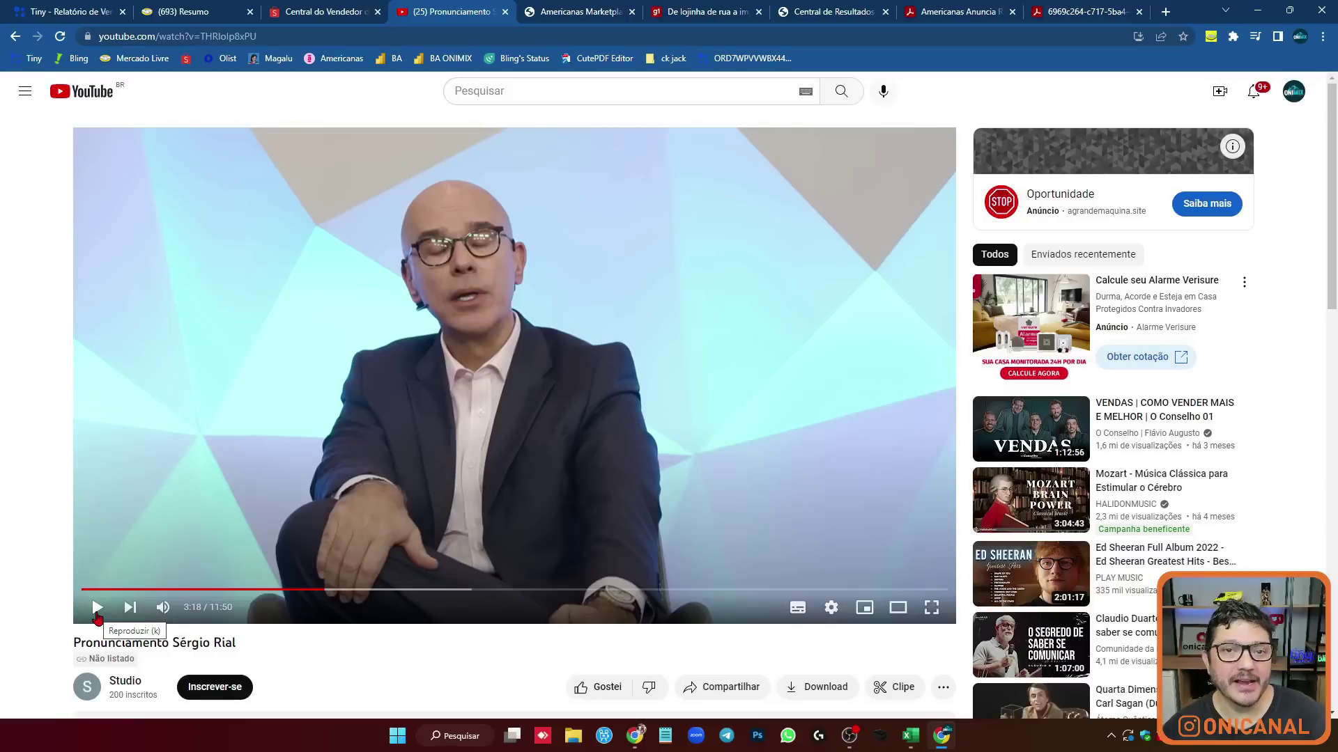
Continue the Sérgio Rial video from 3:18 to 4:22, pausing at 3:30.
click(97, 609)
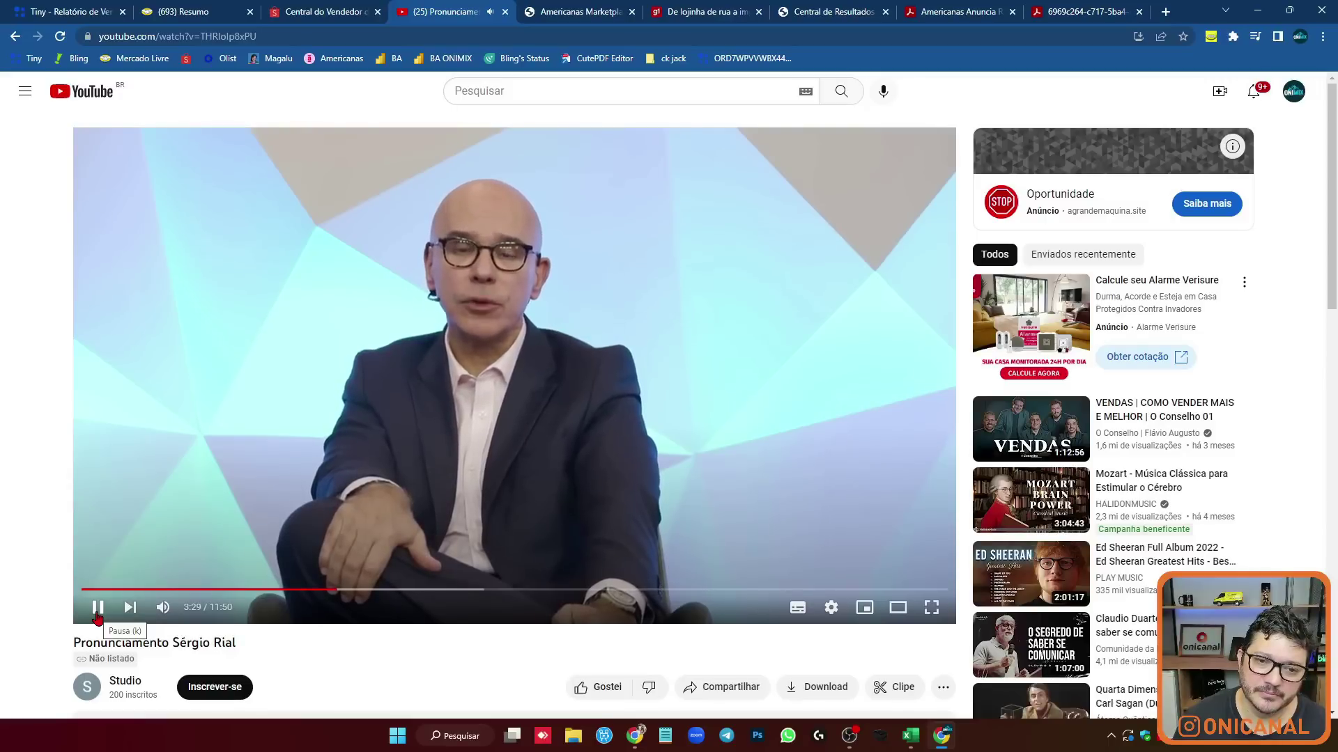
click(98, 616)
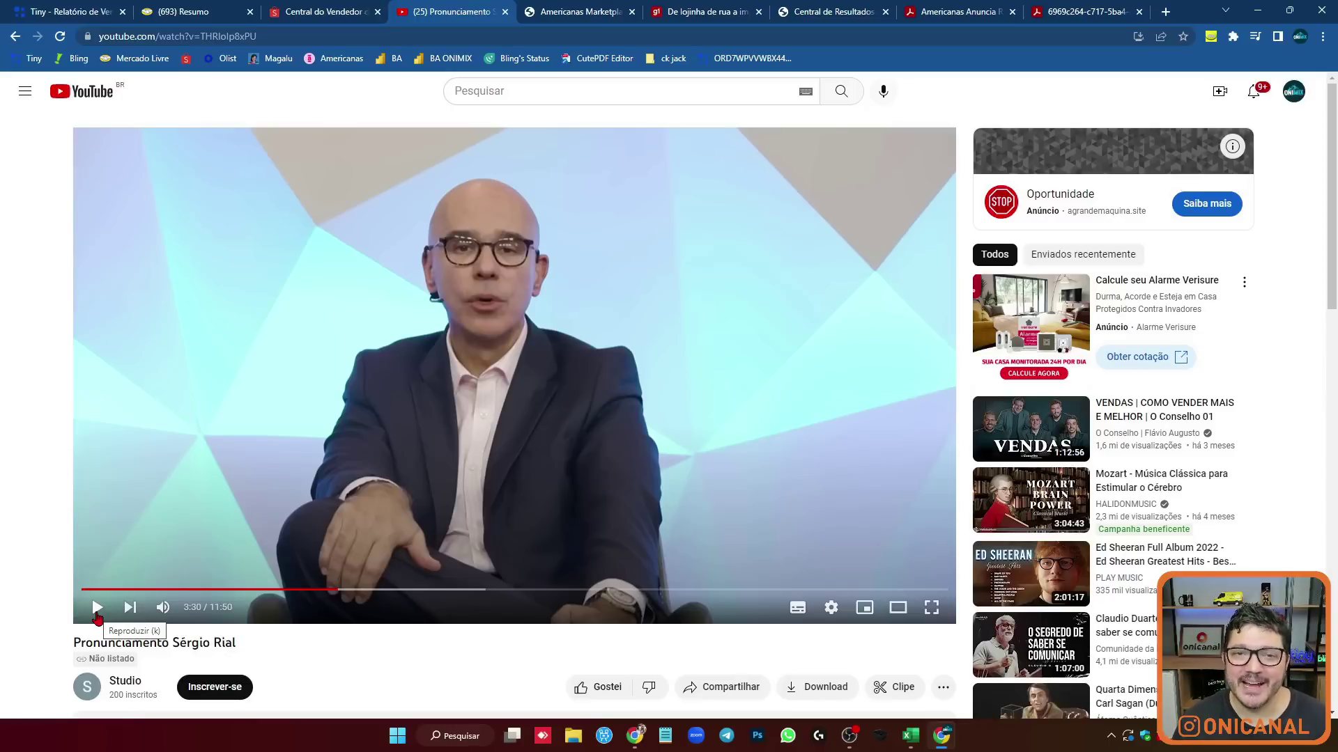
click(98, 608)
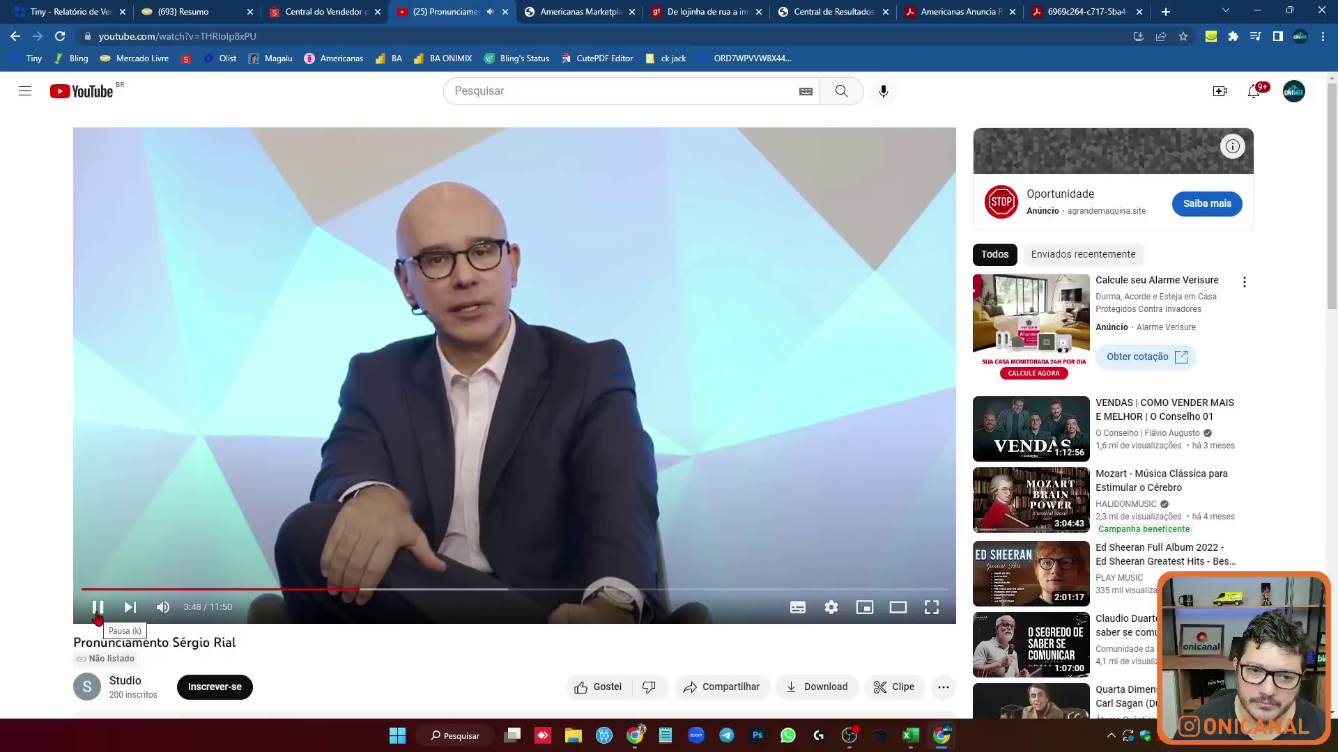
click(97, 608)
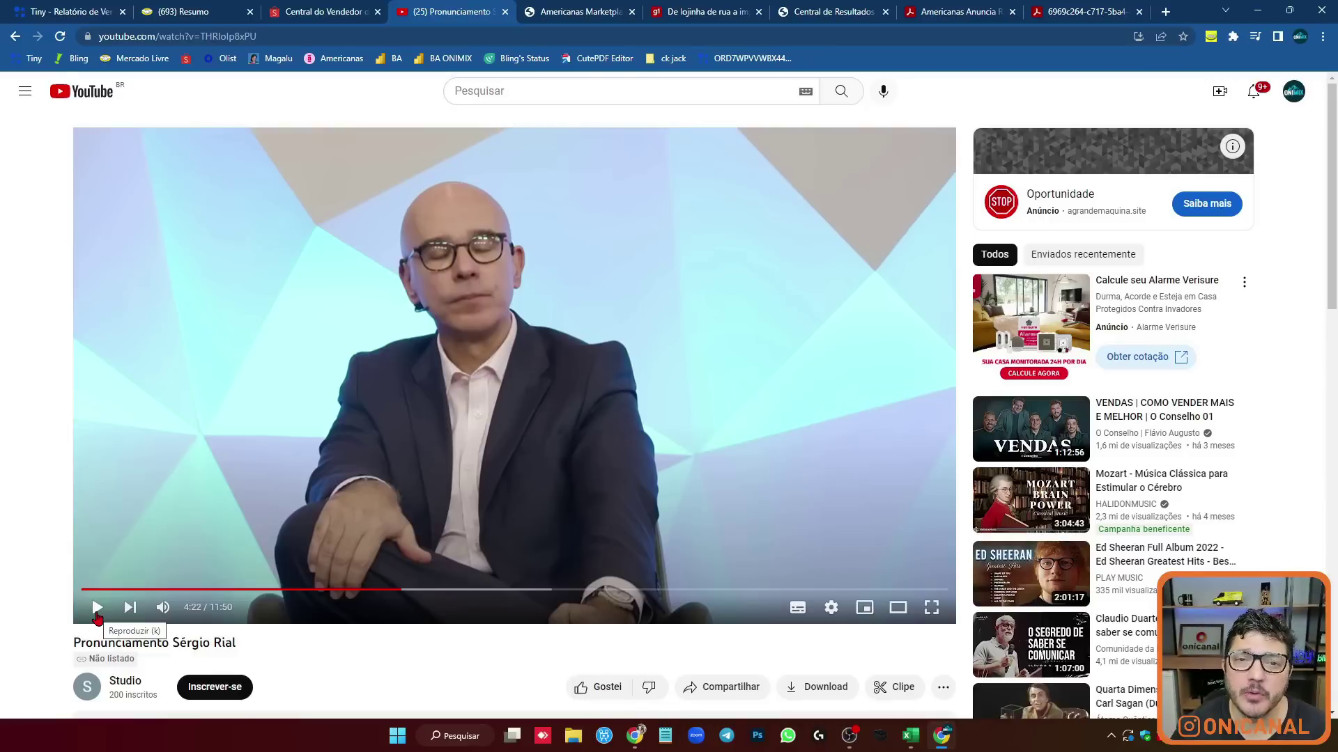
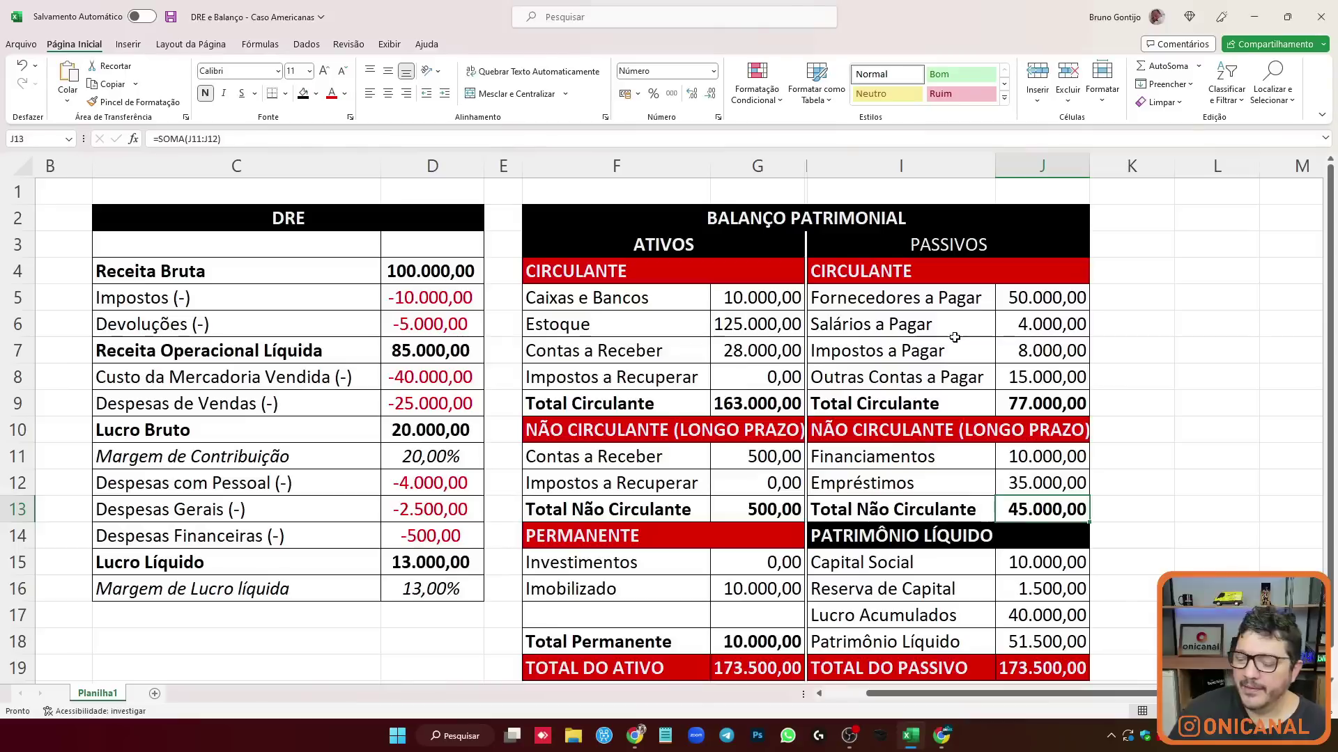
Switch to the Excel workbook and point out the liabilities from Salários a Pagar in I6 to Empréstimos in I12, plus Fornecedores a Pagar in J5.
click(964, 329)
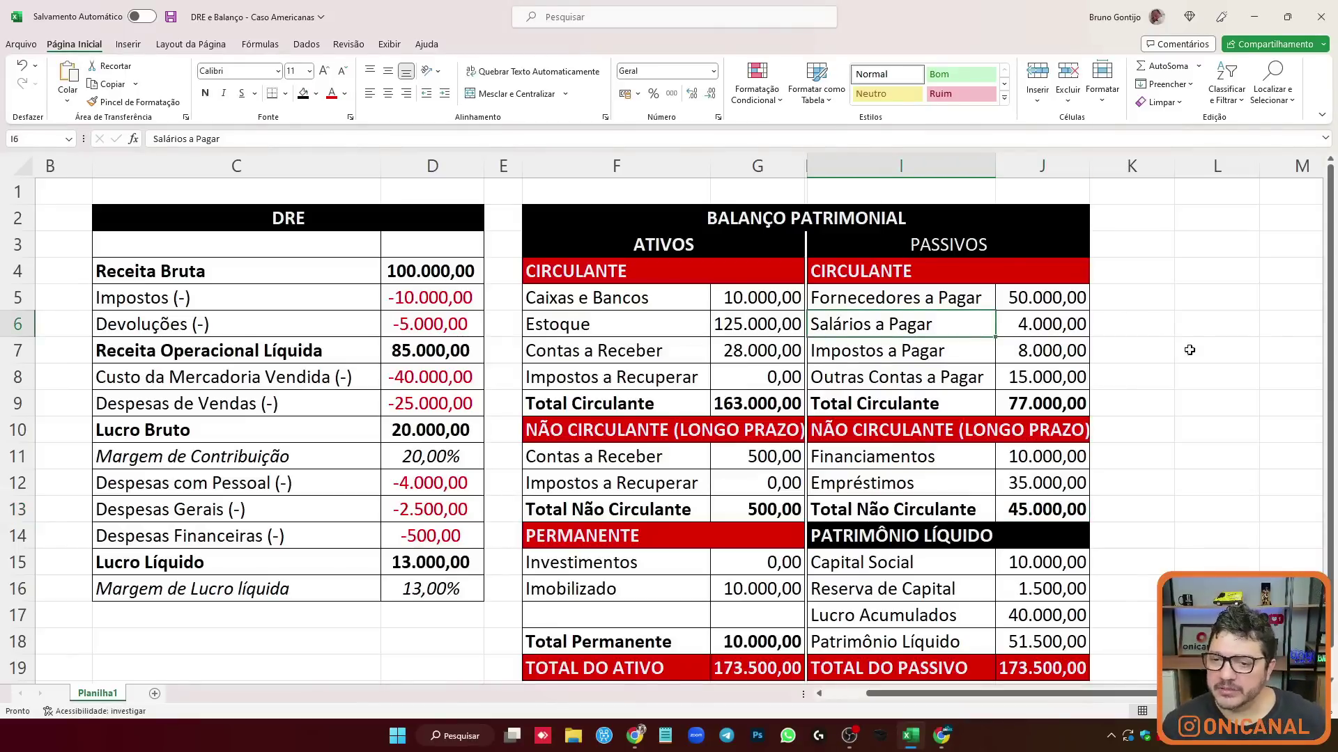
key(Down)
key(Down)
key(Down)
key(Down)
key(Down)
key(Down)
key(Right)
key(Right)
click(1145, 299)
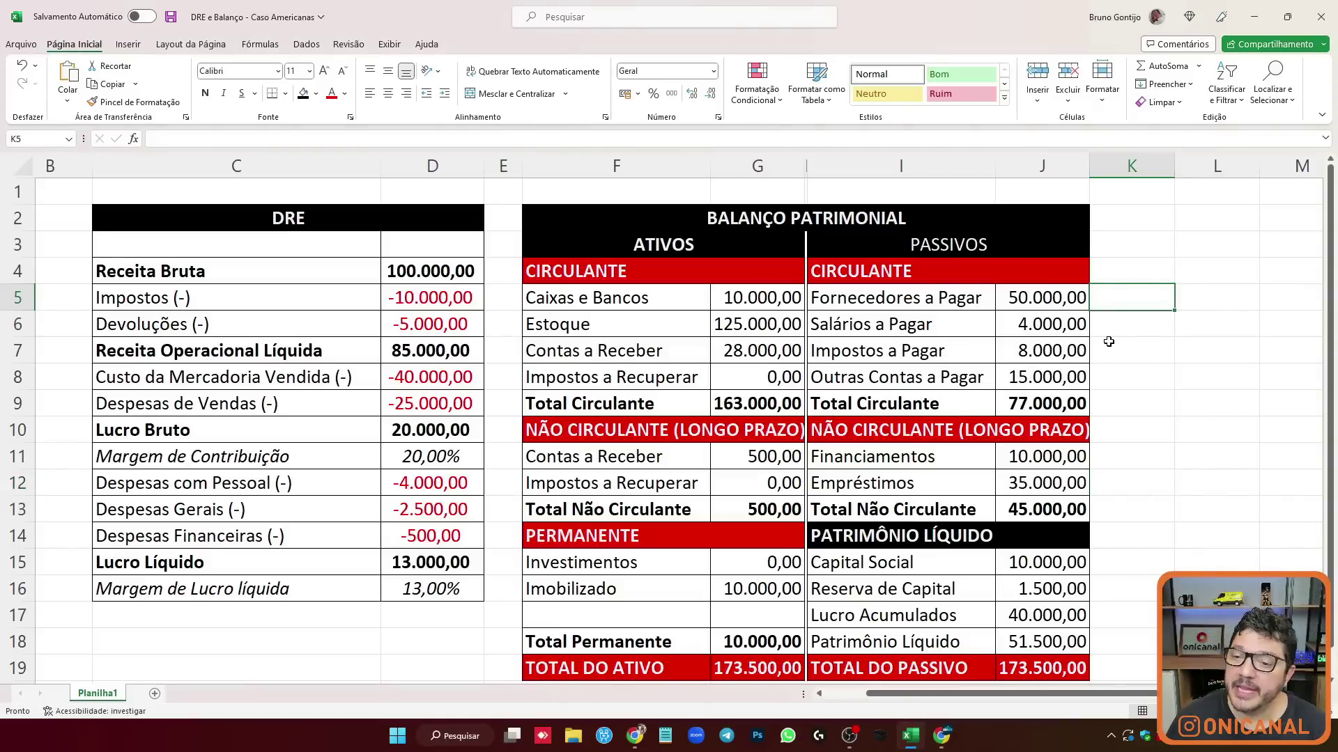
click(1043, 298)
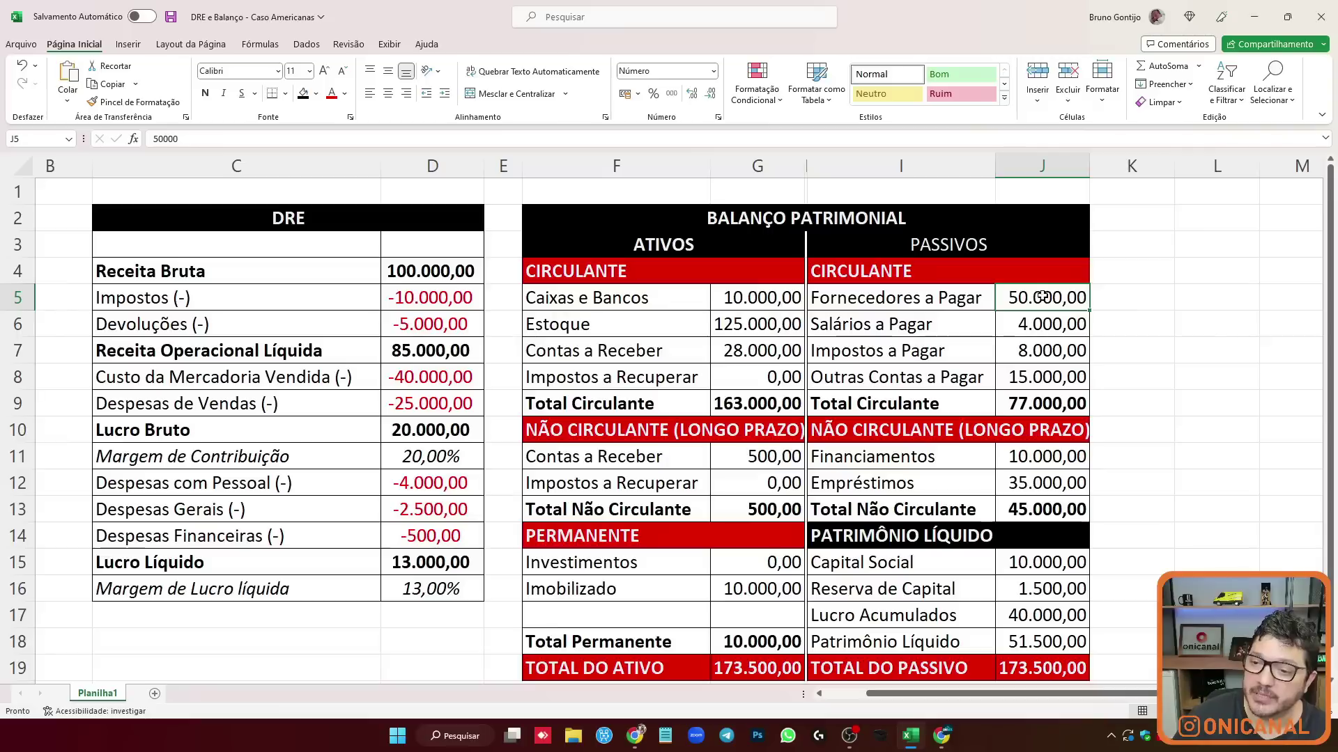
Enter the formula =J5*1,03 in cell L5 to add 3% to Fornecedores a Pagar.
click(1183, 297)
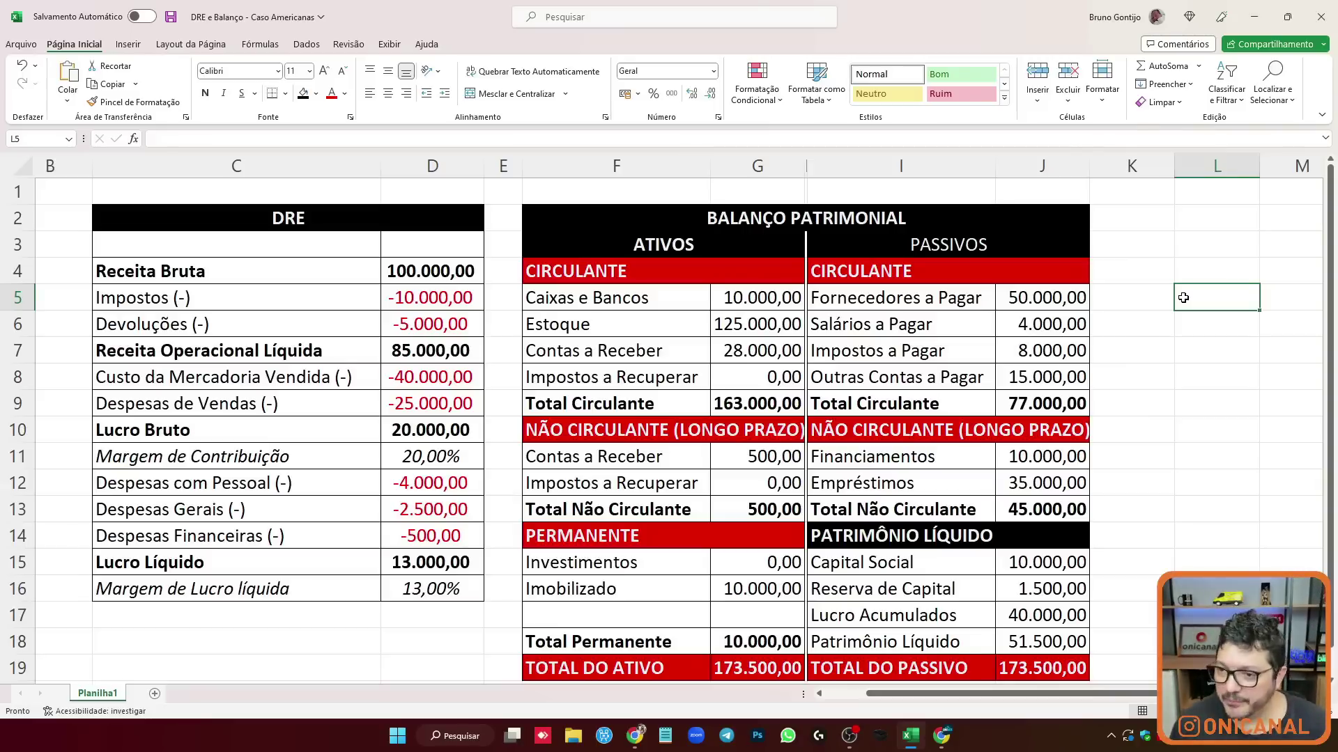
text(=)
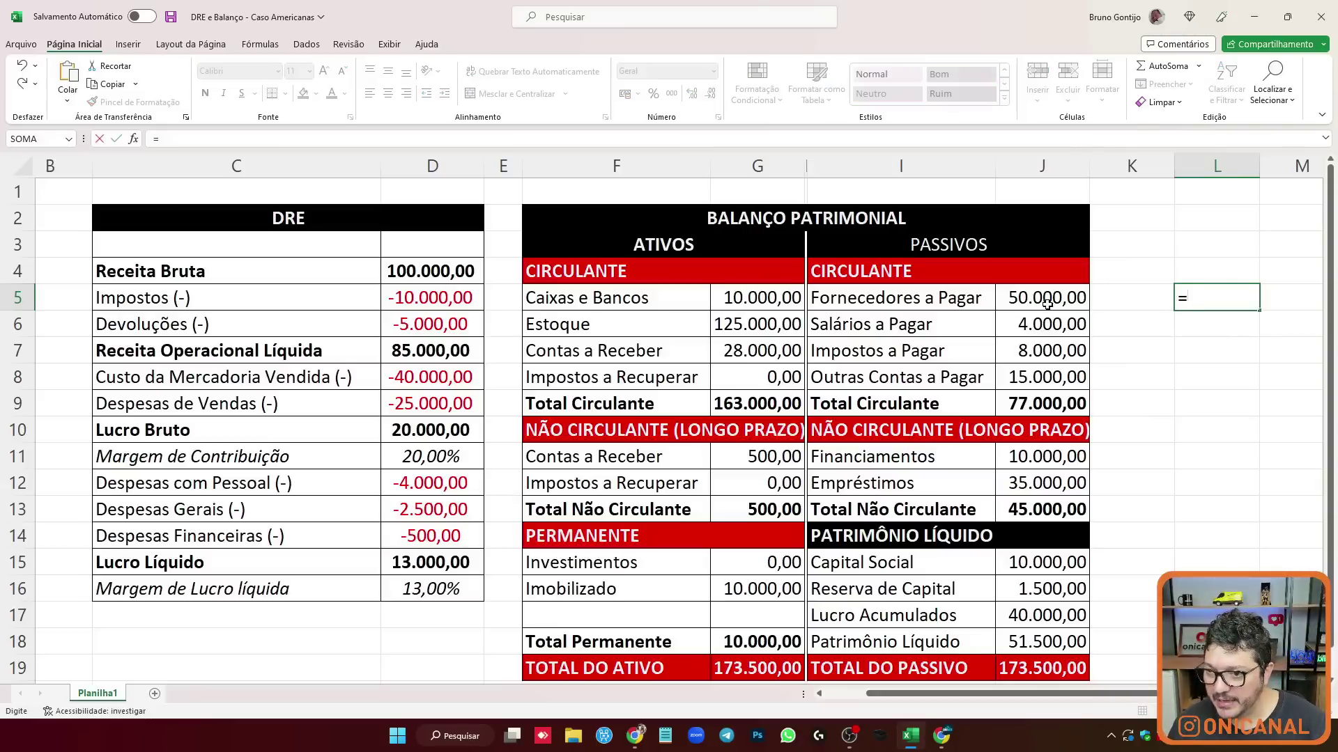
click(1052, 297)
text(*)
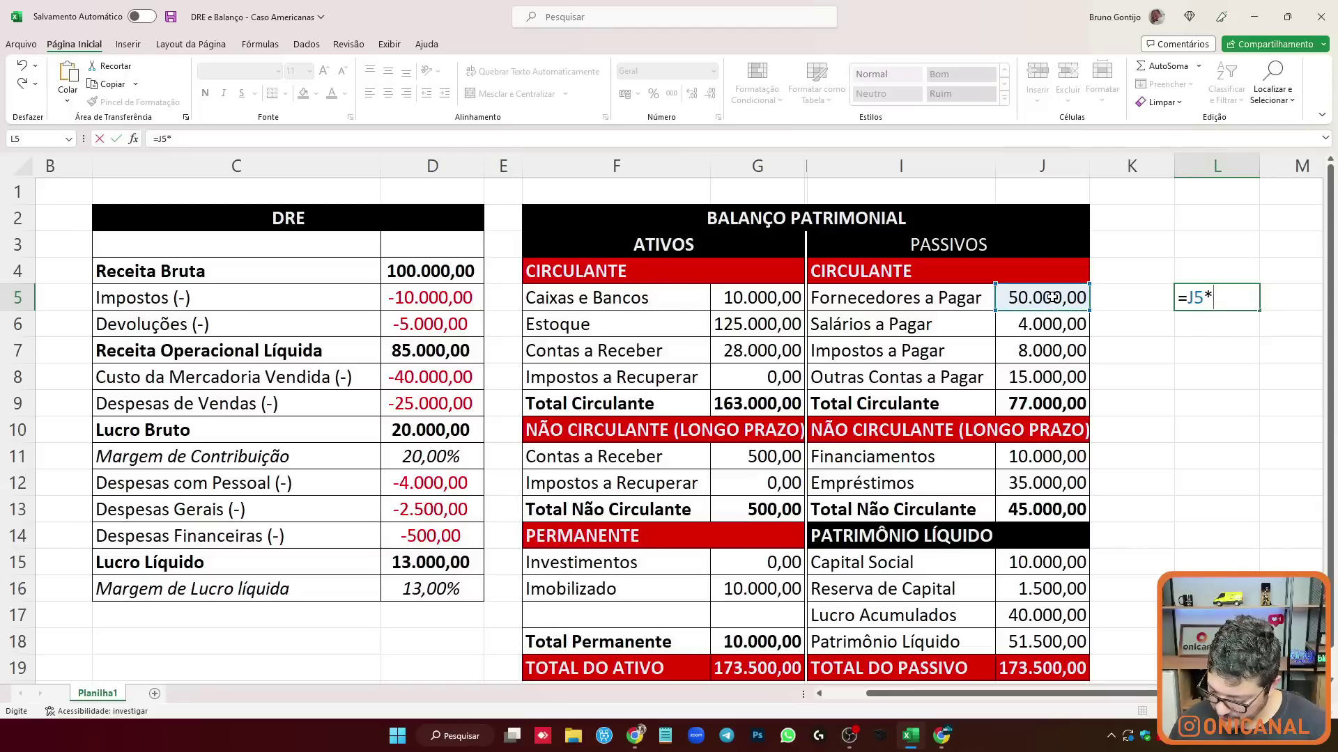
text(1,03)
key(Return)
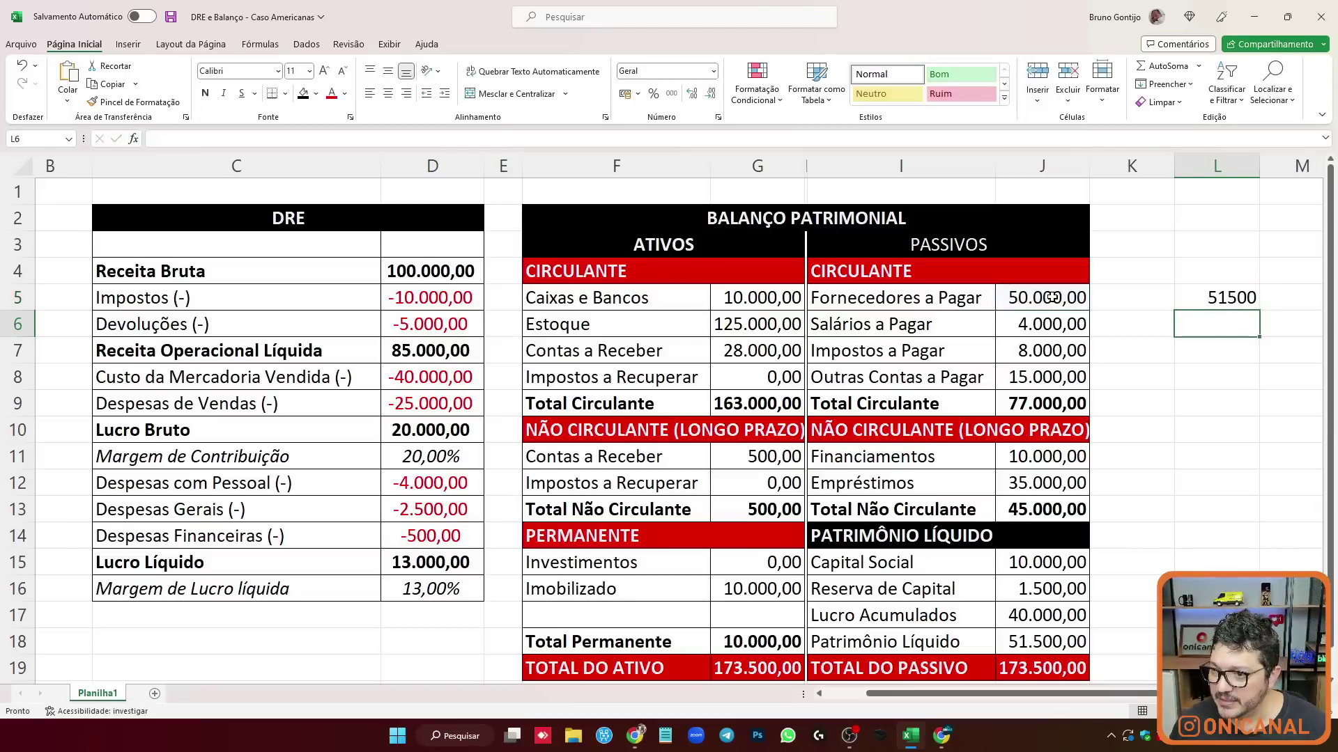
Format L5 as Número with two decimal places and the thousands separator.
click(1239, 297)
right_click(1237, 298)
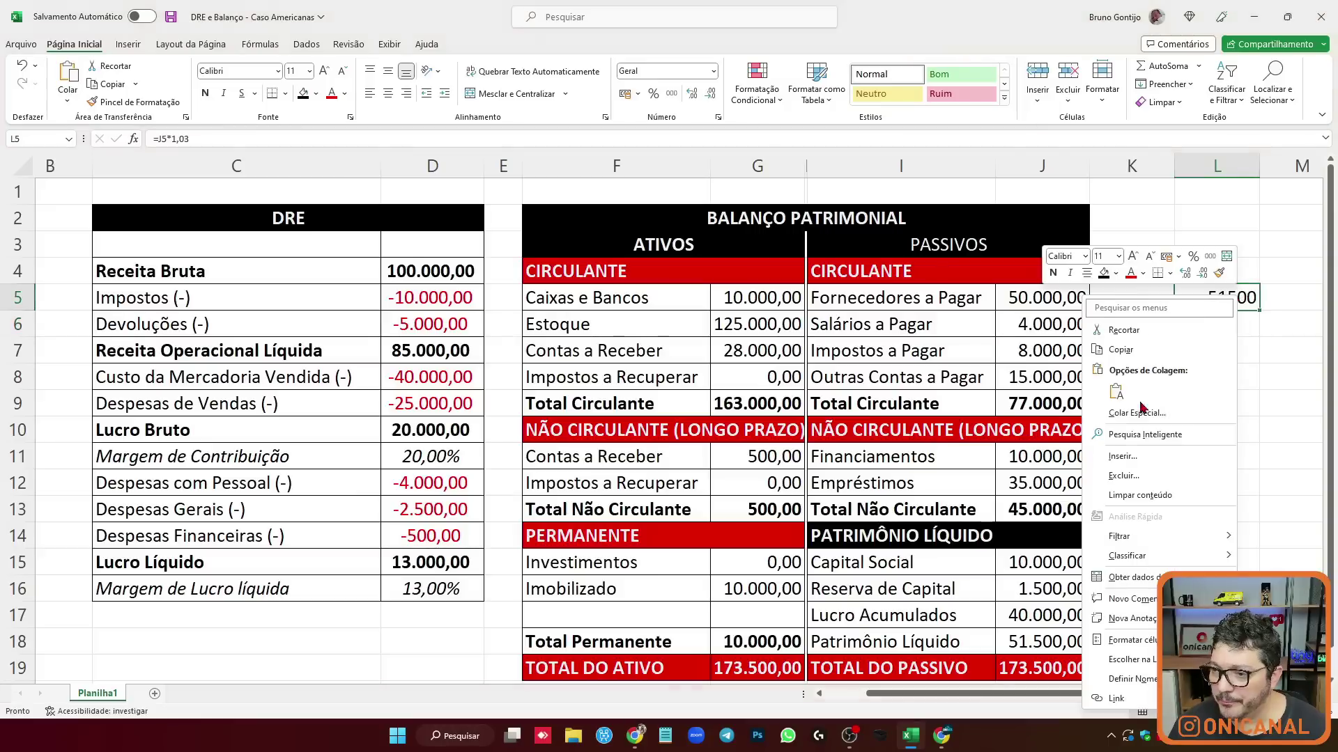
click(1125, 639)
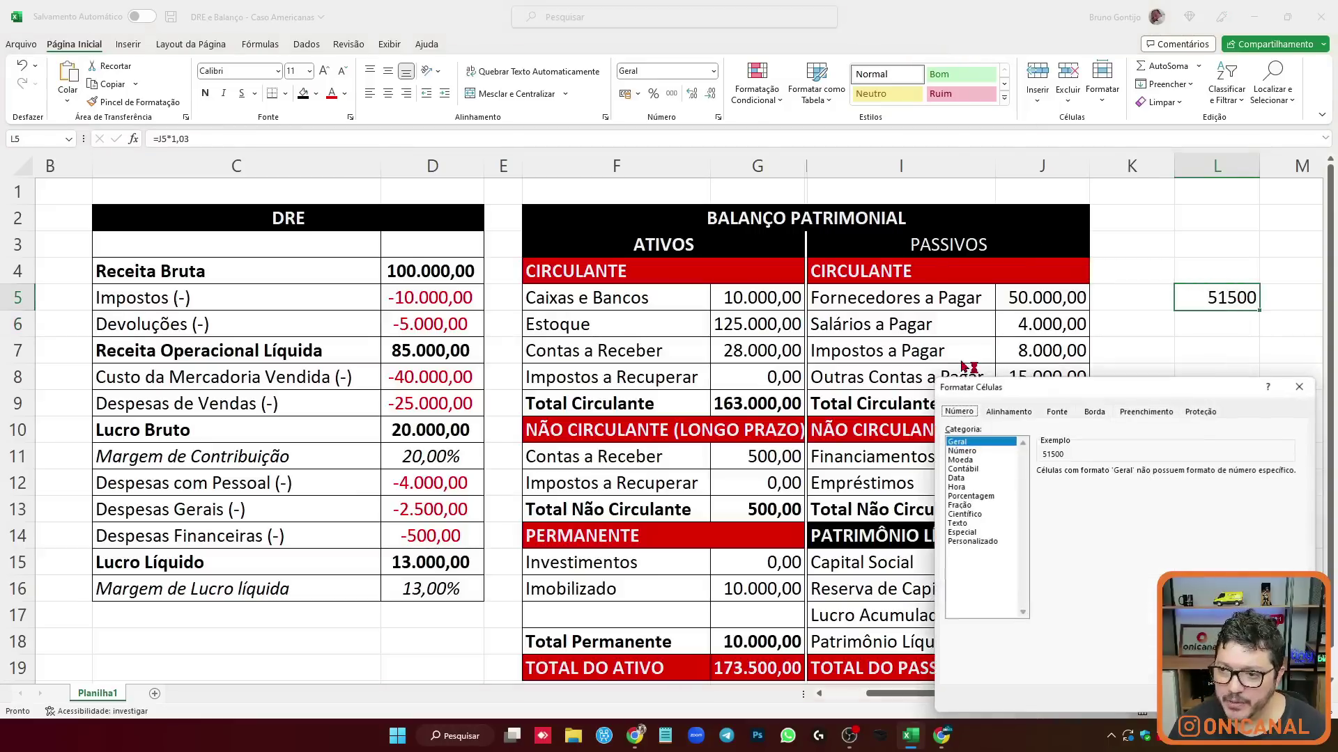
click(975, 451)
click(1066, 489)
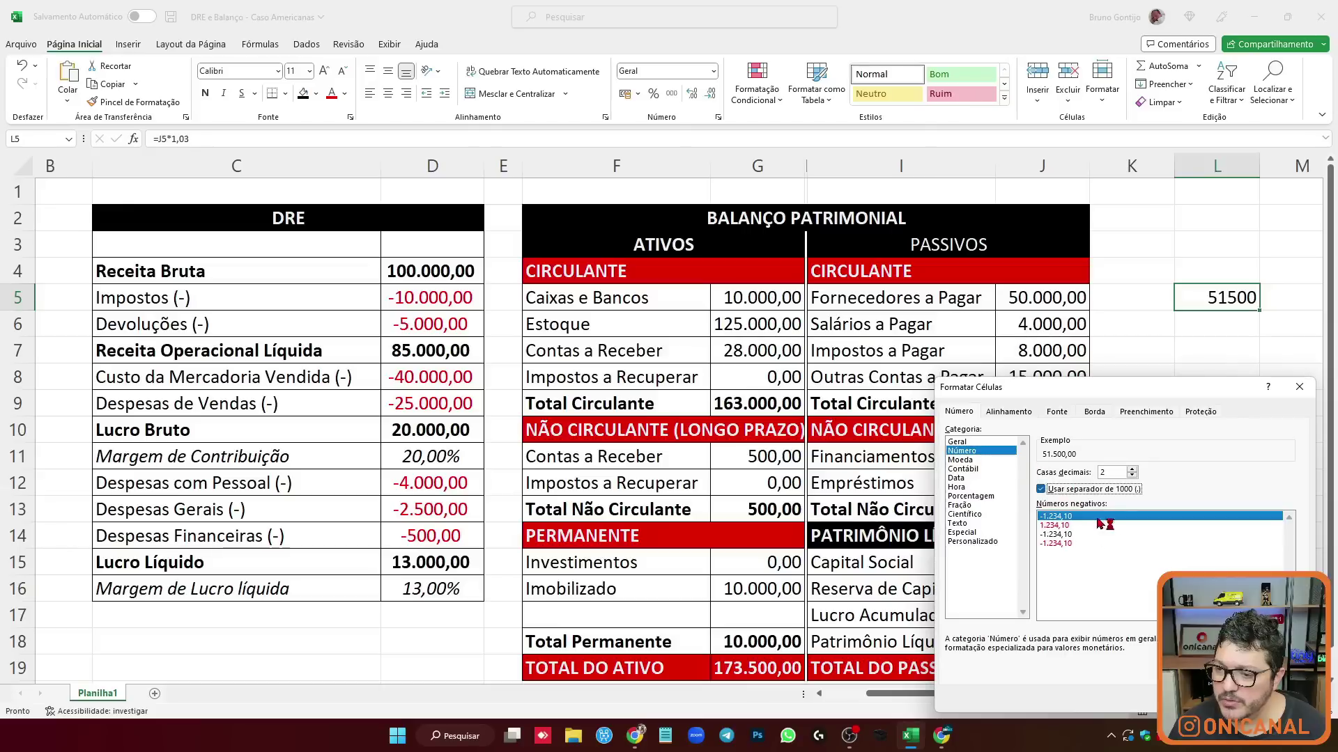
click(1216, 696)
Compare J5 with L5, and set Fornecedores a Pagar in J5 to 0.
click(1029, 304)
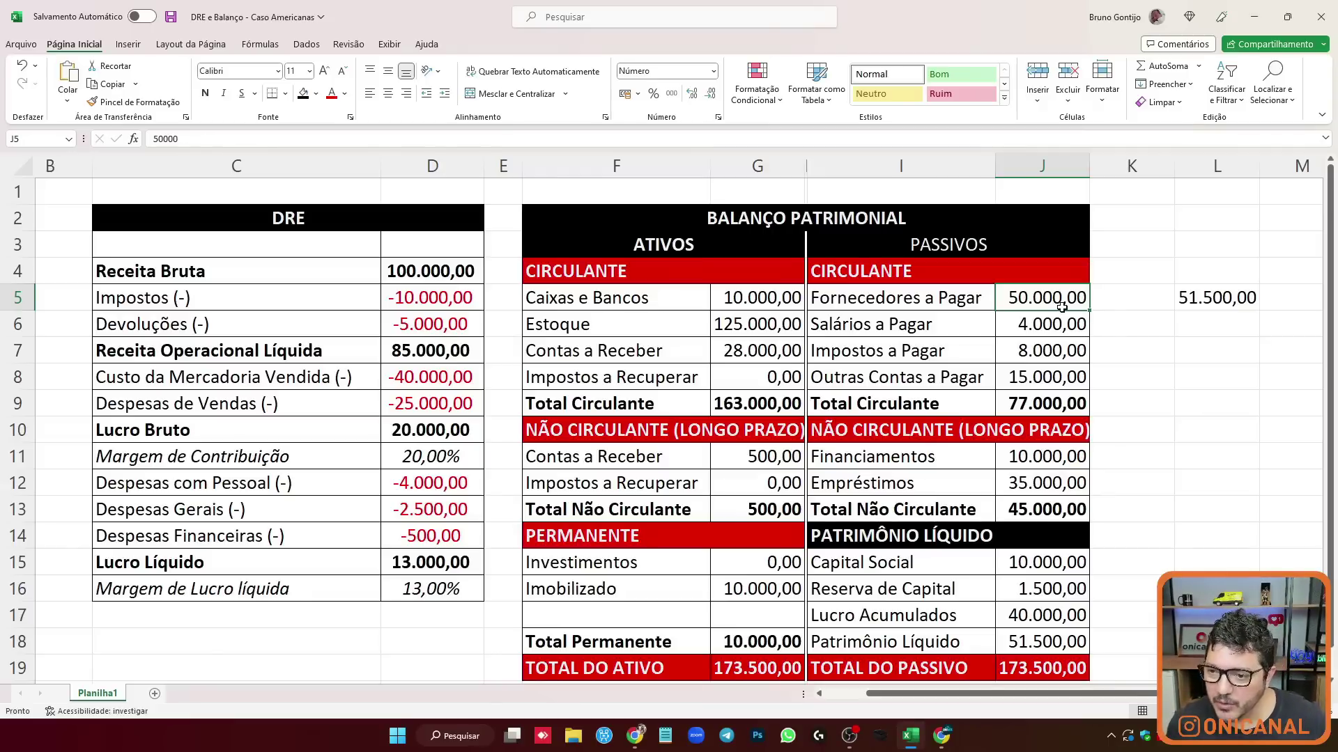
click(1215, 297)
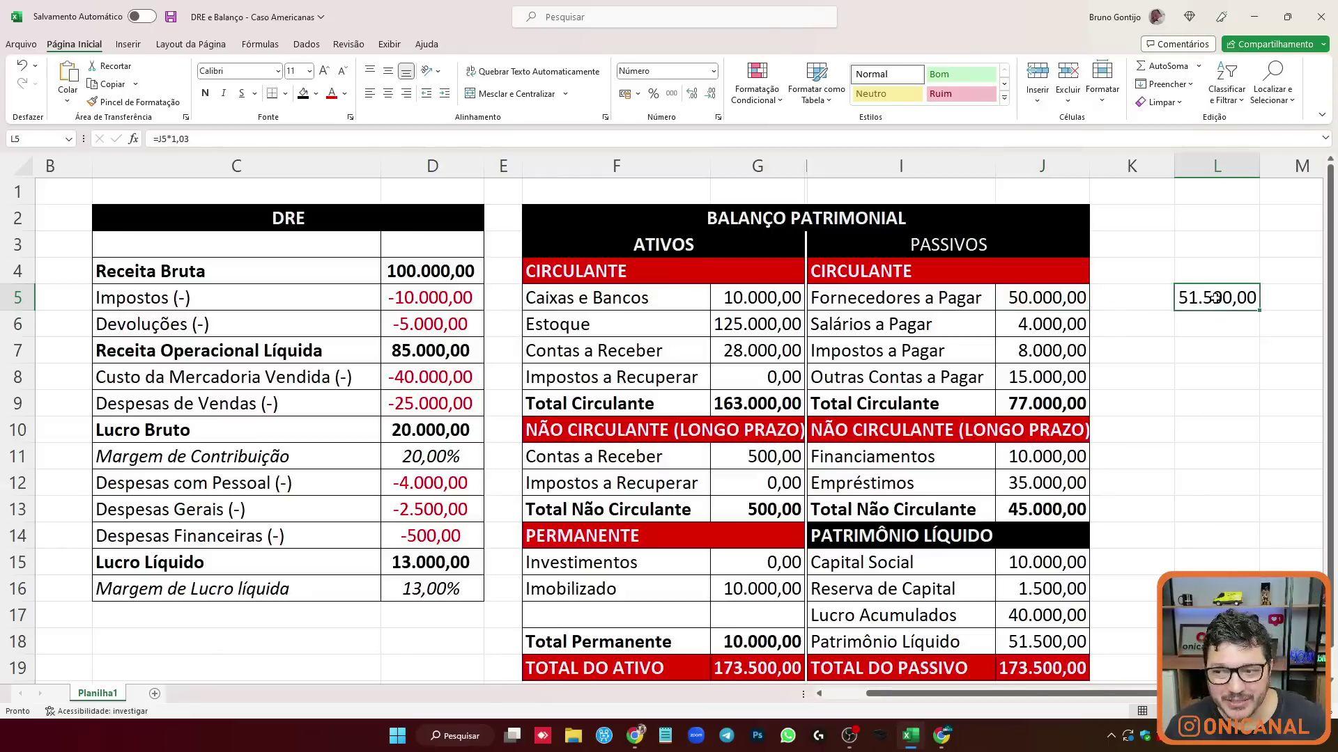
click(1063, 300)
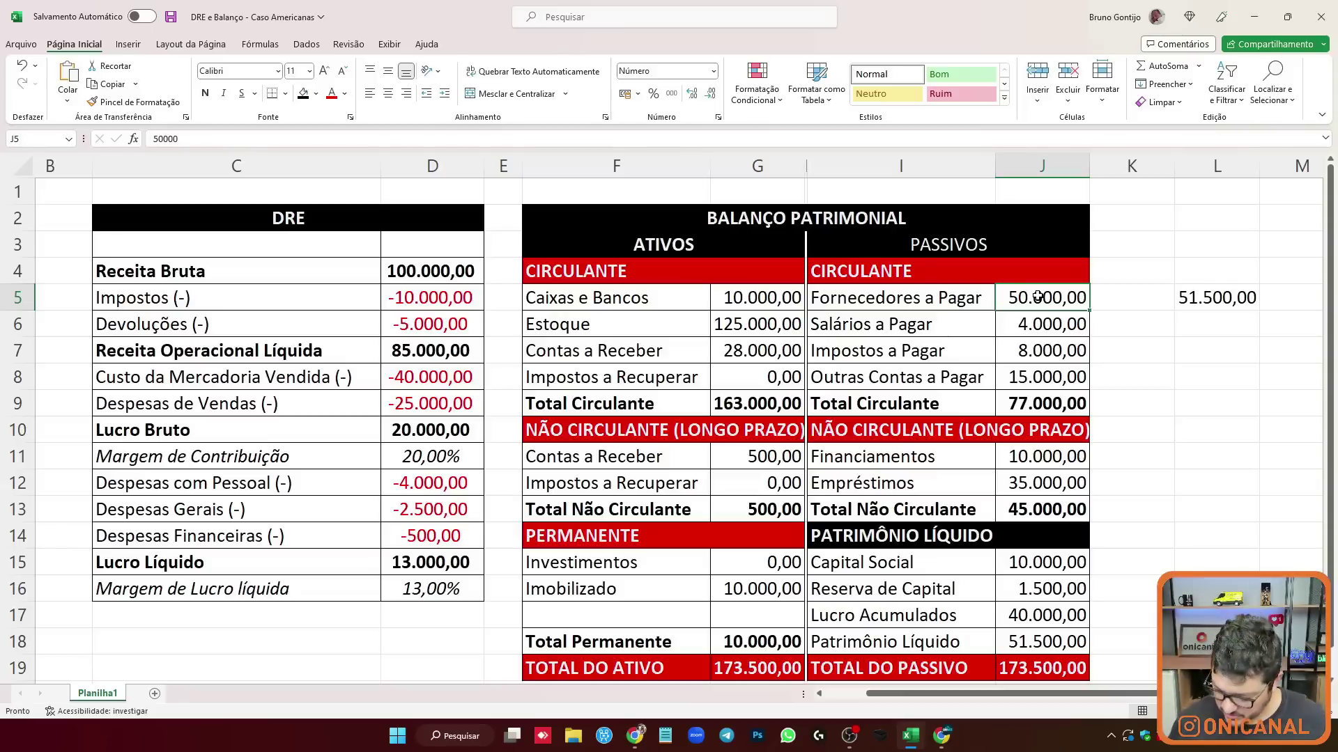
text(0)
key(Return)
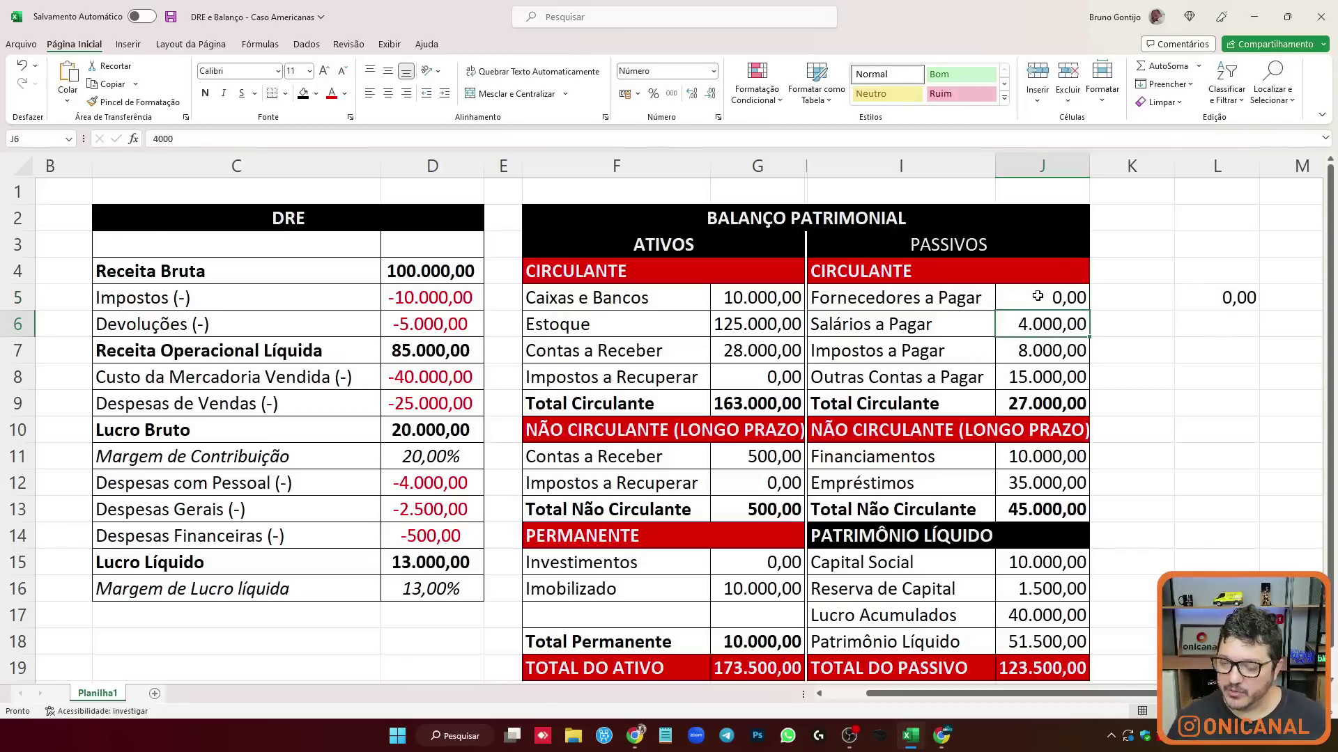
Change Empréstimos in J12 to the formula =35000+50000.
click(1019, 483)
click(154, 139)
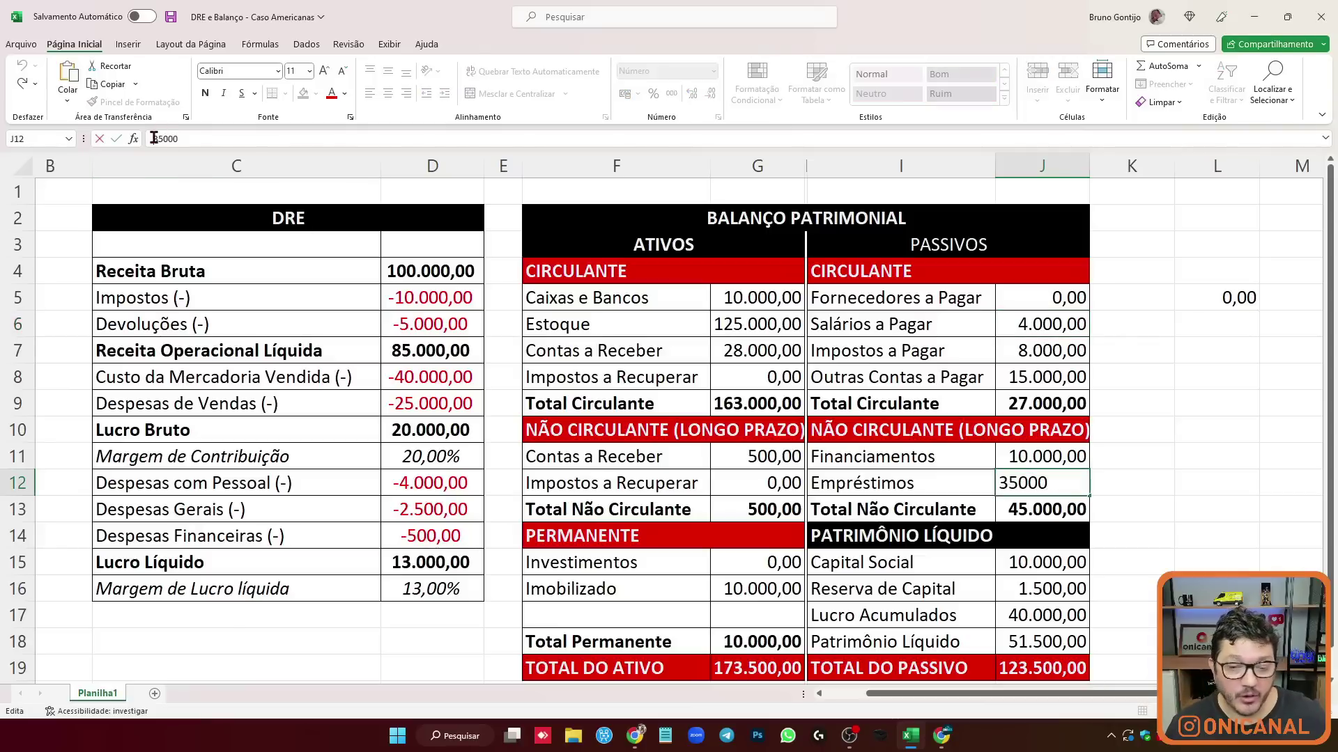
text(=)
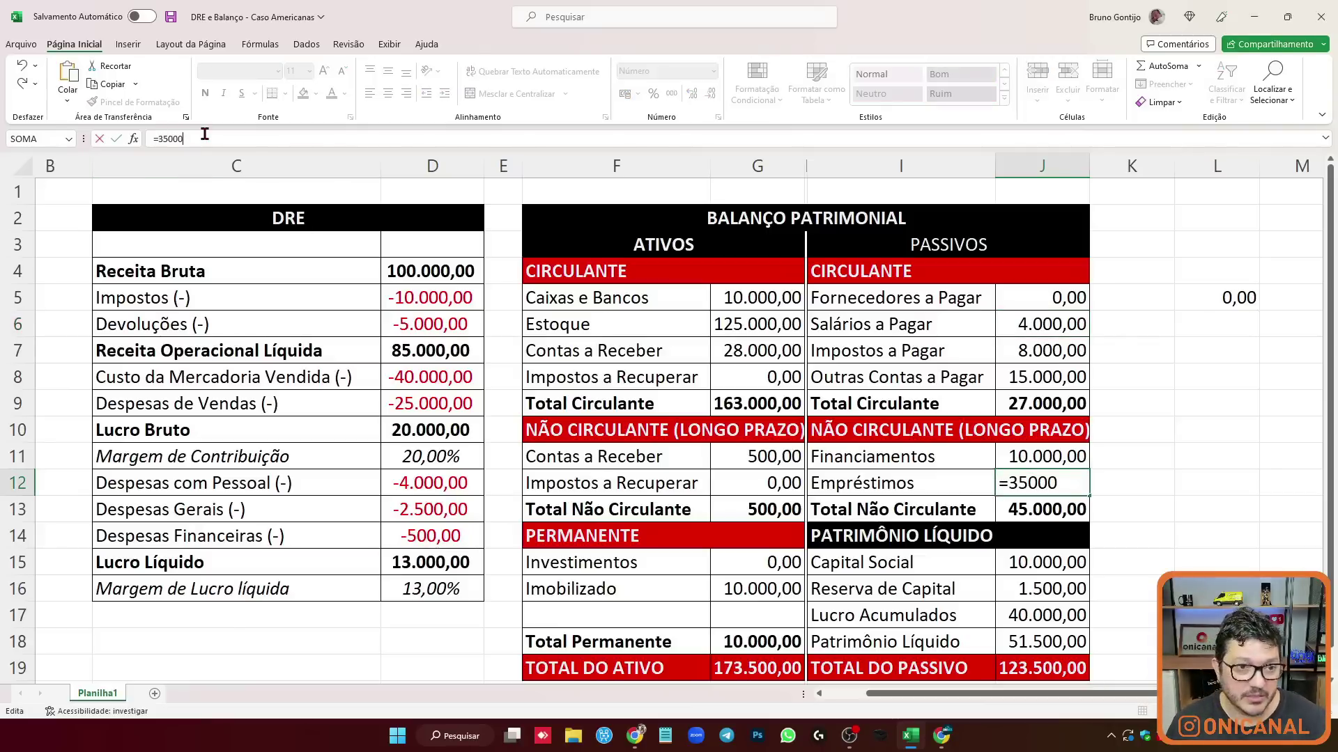
text(+50000)
key(Return)
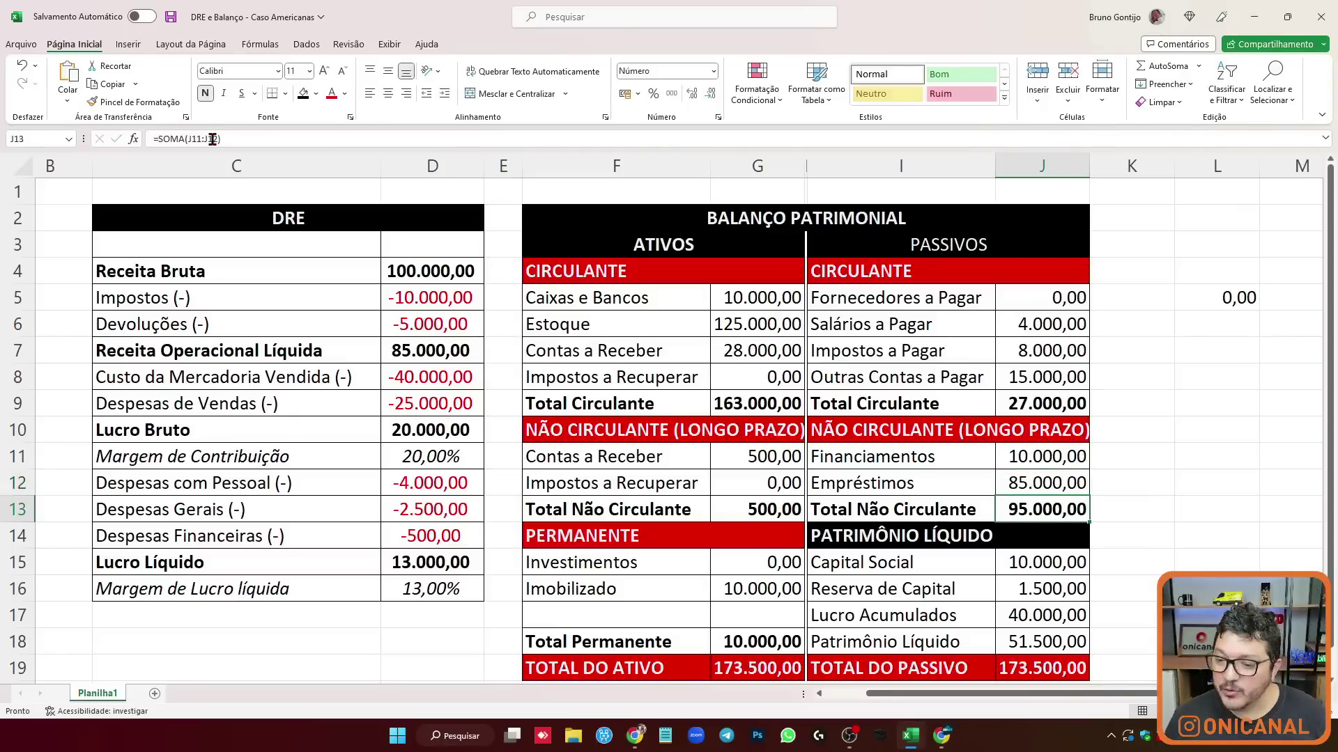
click(1106, 419)
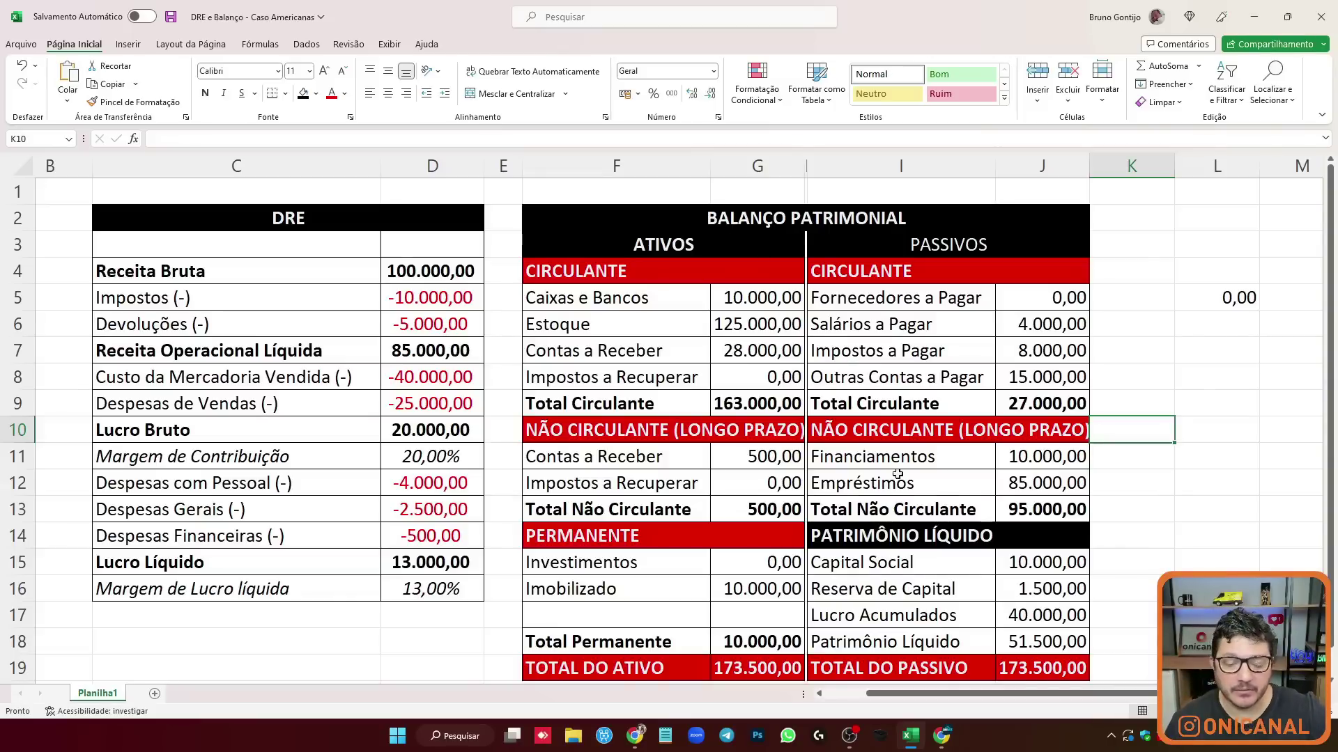
Point out Fornecedores a Pagar in row 5 and Empréstimos in row 12, covering both their labels and values.
click(888, 292)
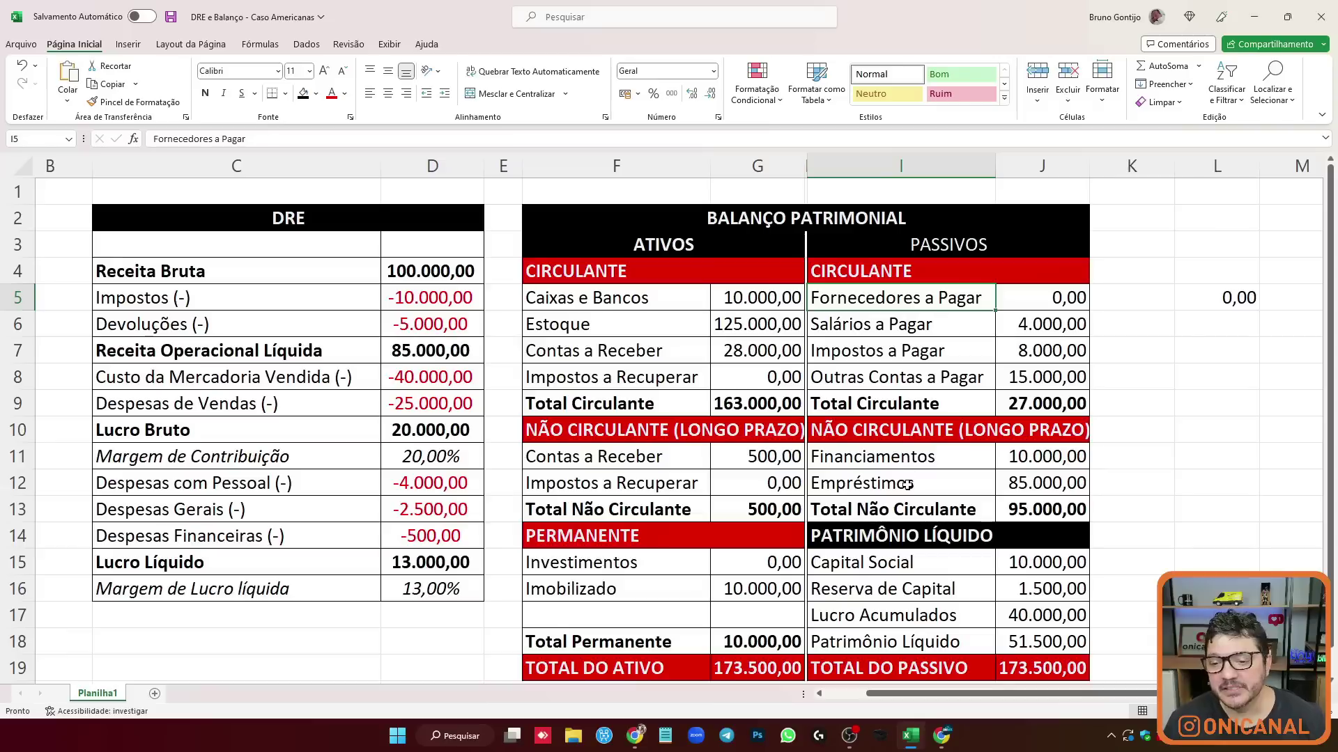
click(907, 486)
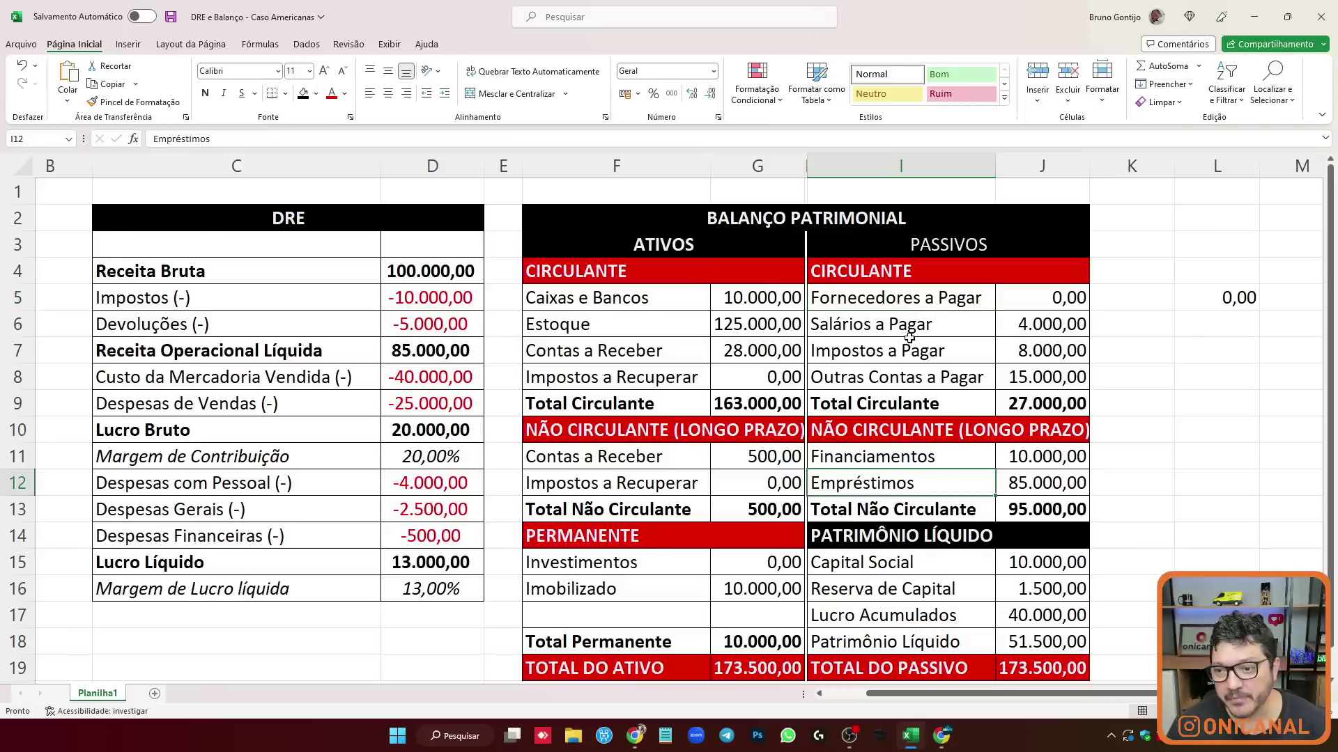
double_click(861, 483)
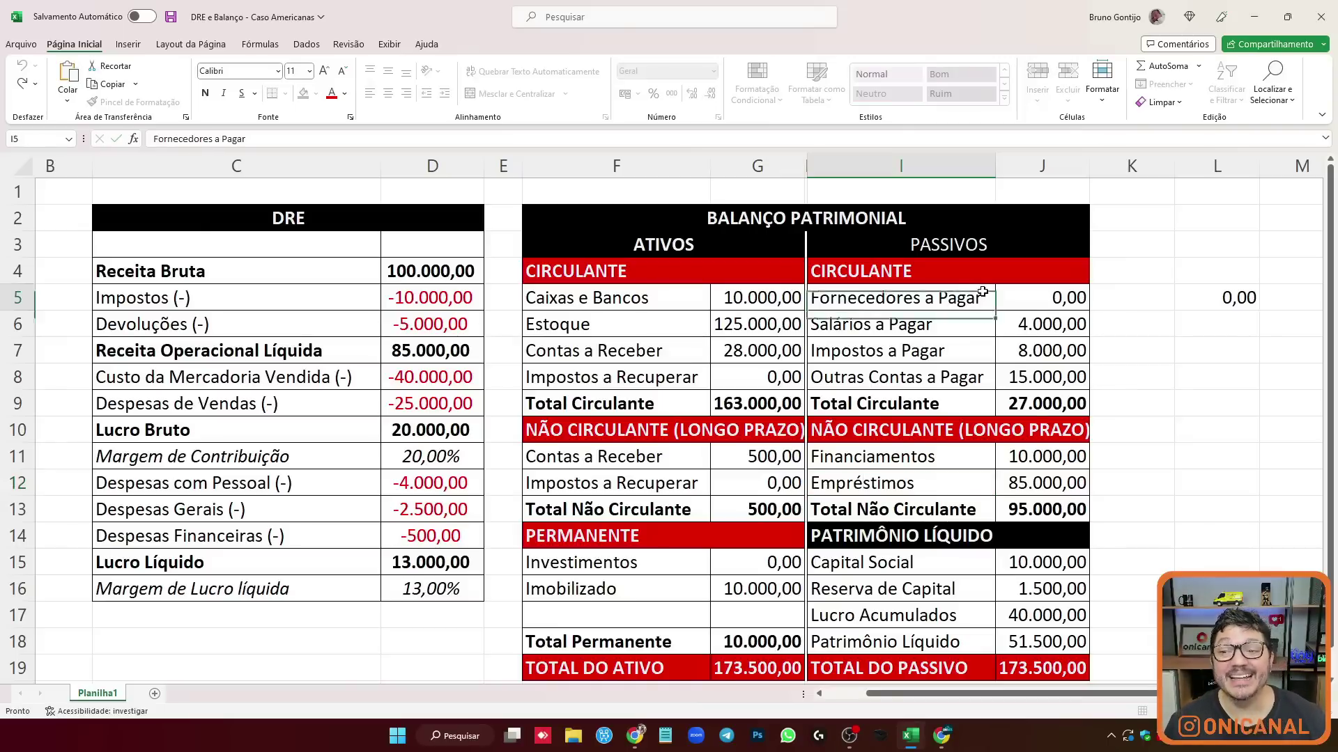
click(1020, 297)
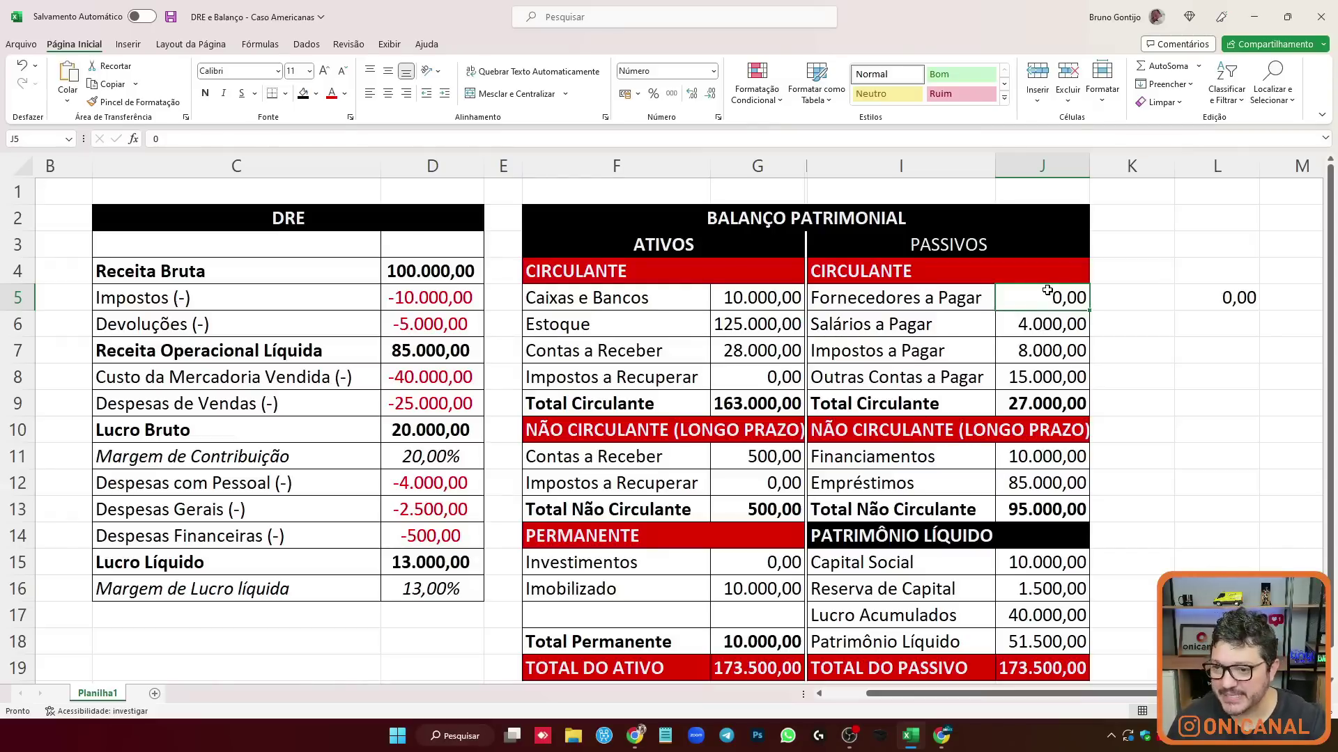
click(997, 472)
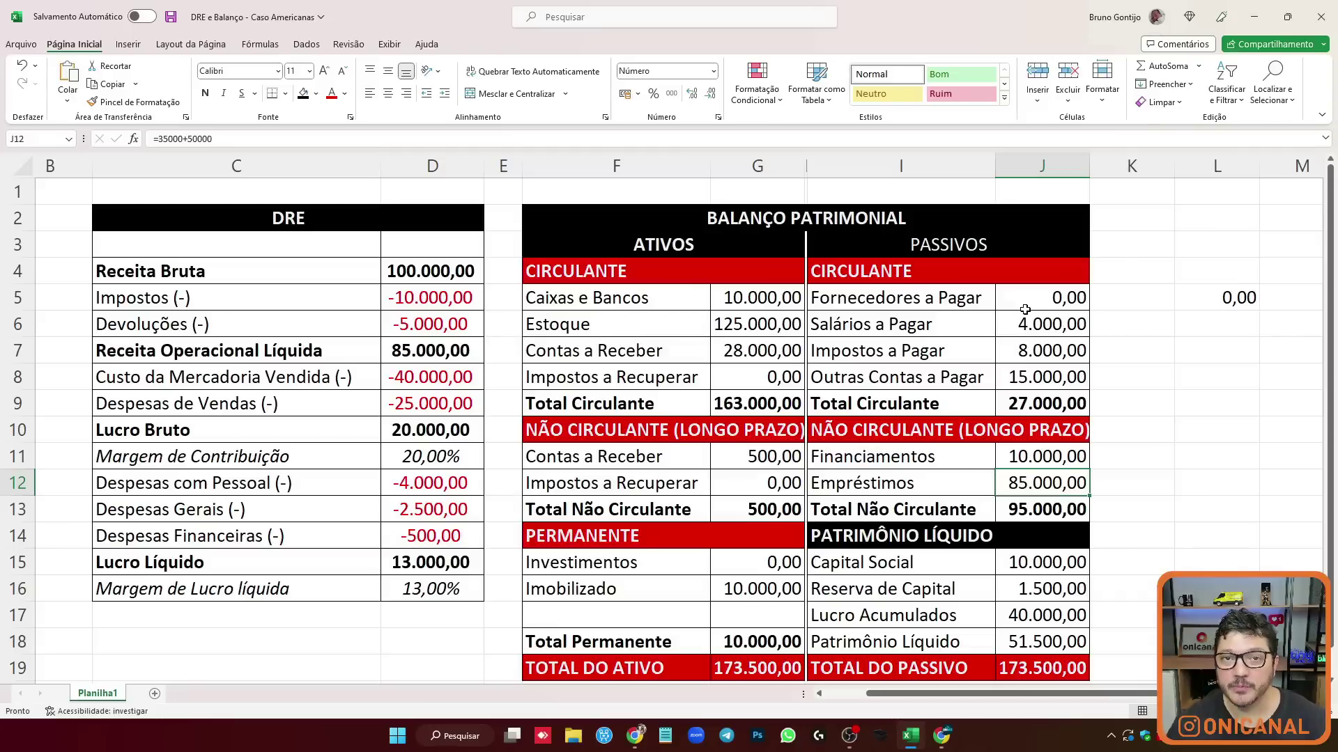
scroll(1026, 308, down, 2)
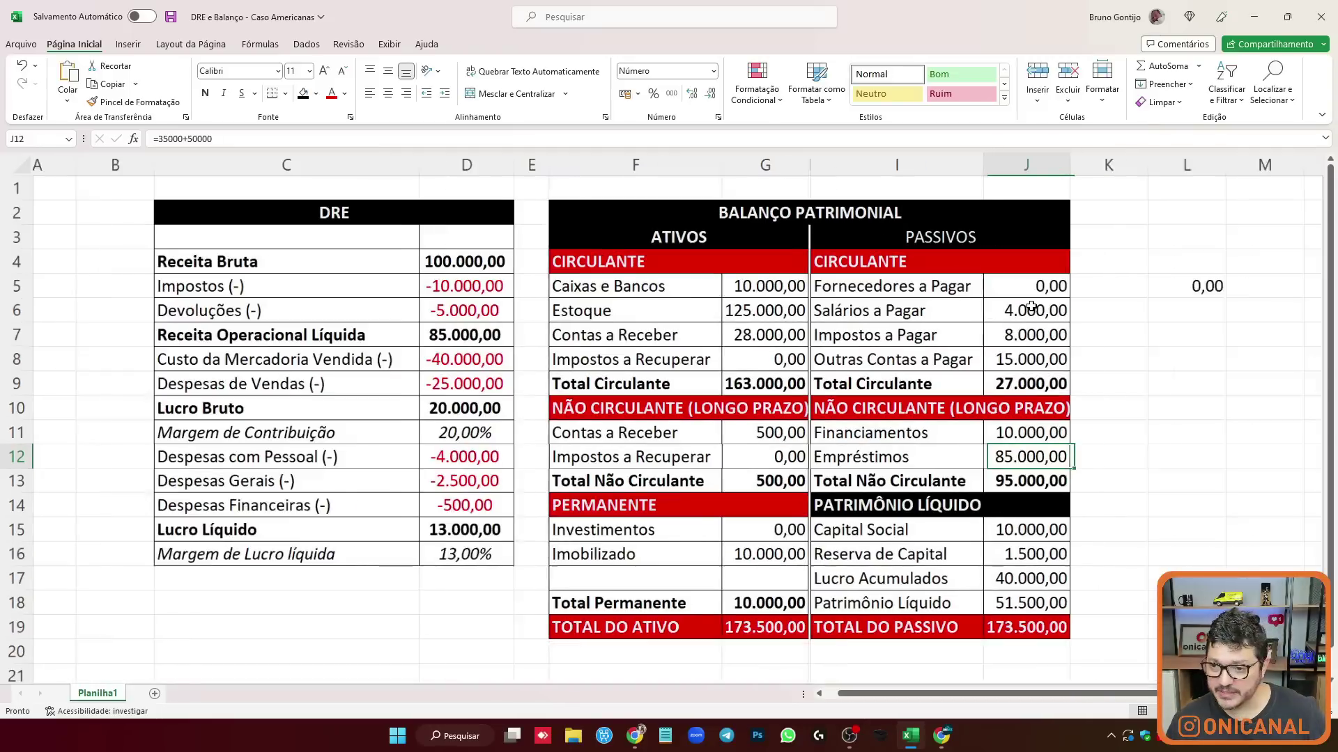
scroll(1027, 308, down, 2)
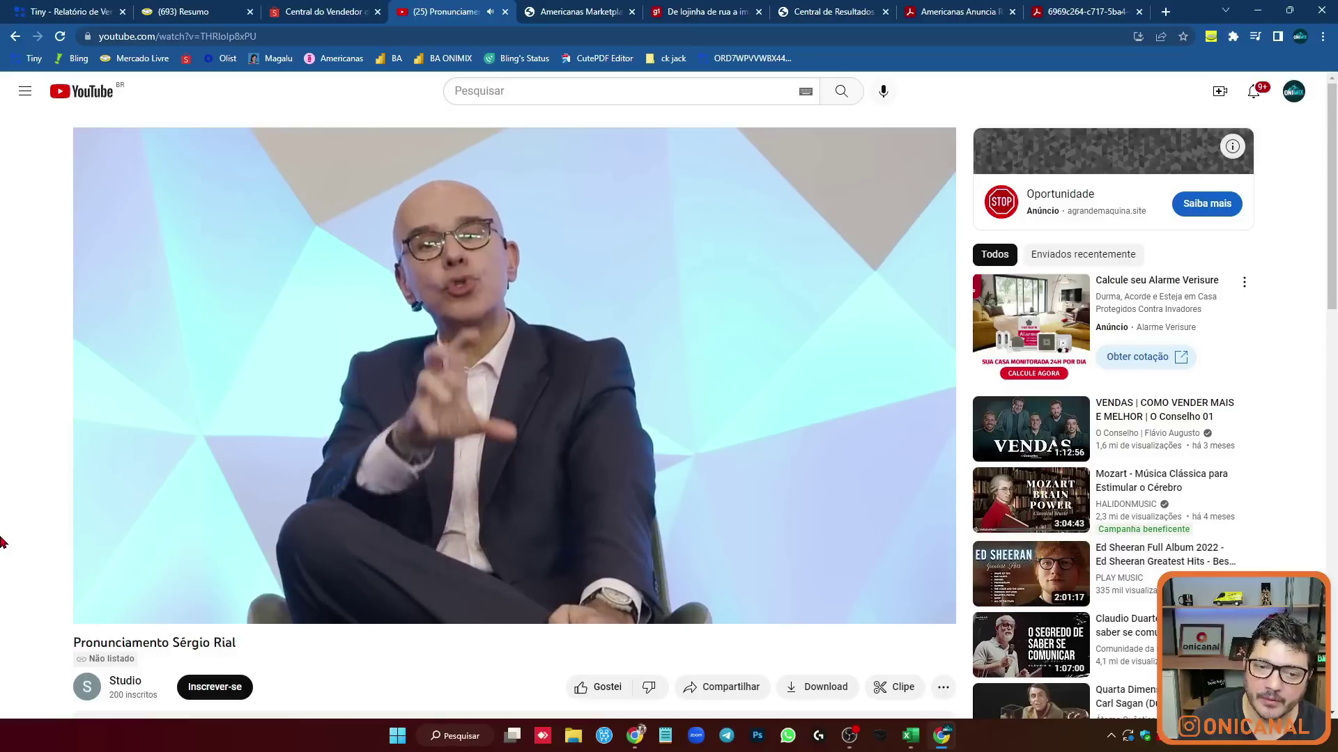
Return to the Sérgio Rial video on YouTube, pause at 4:34, replay the preceding seconds, and continue to 4:44.
click(93, 609)
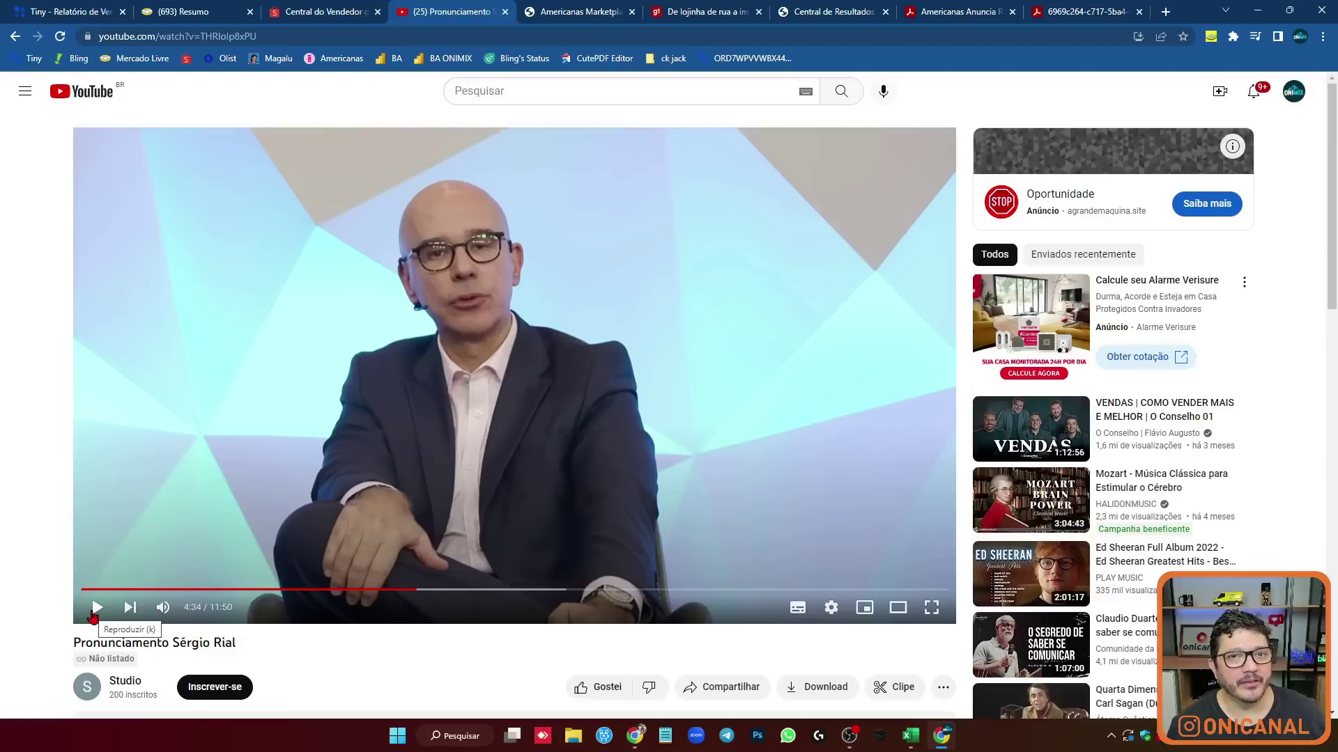
click(96, 608)
drag(414, 590, 410, 590)
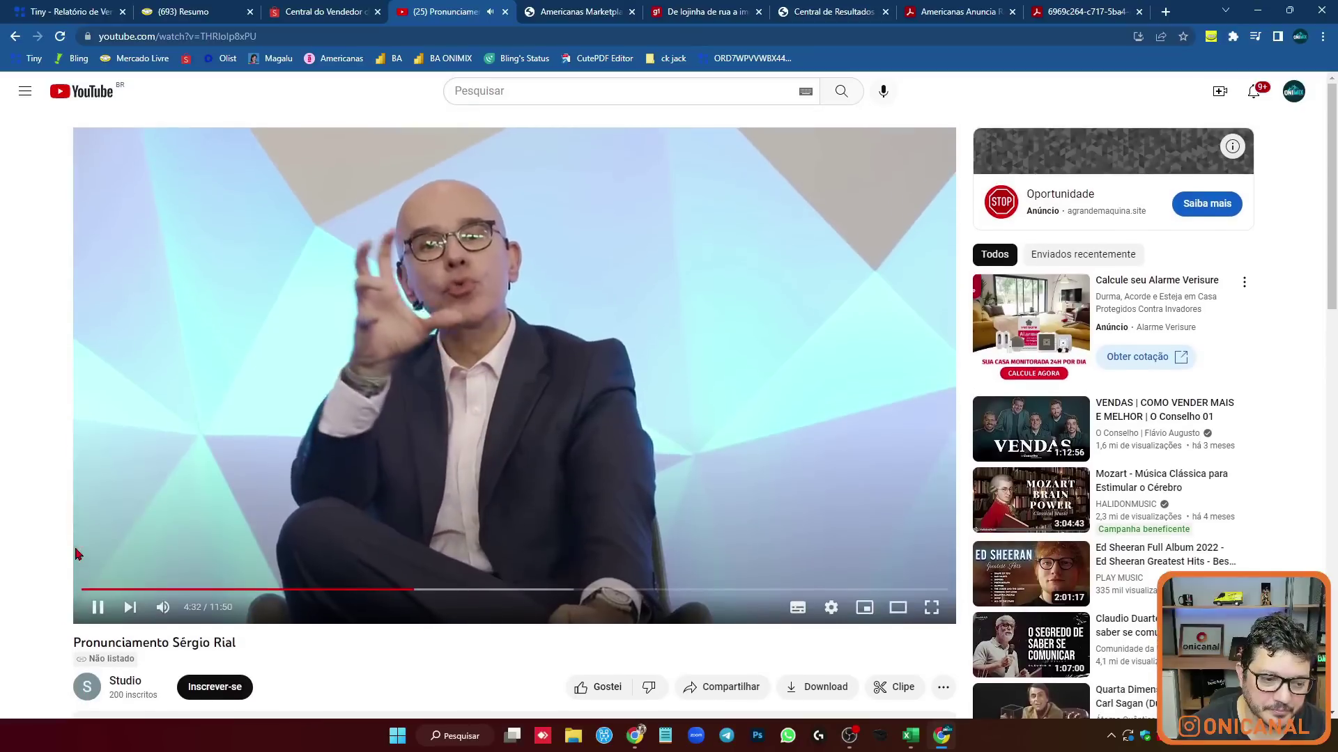
click(96, 609)
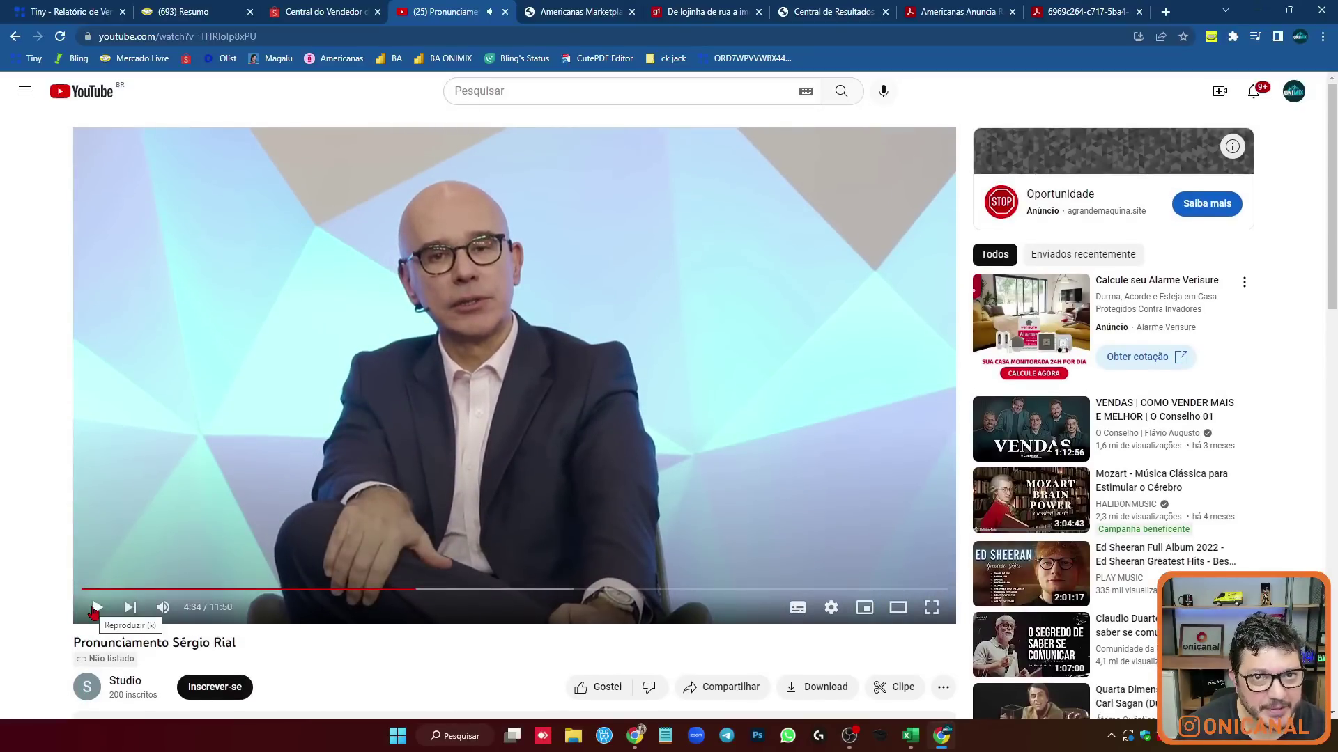
click(95, 607)
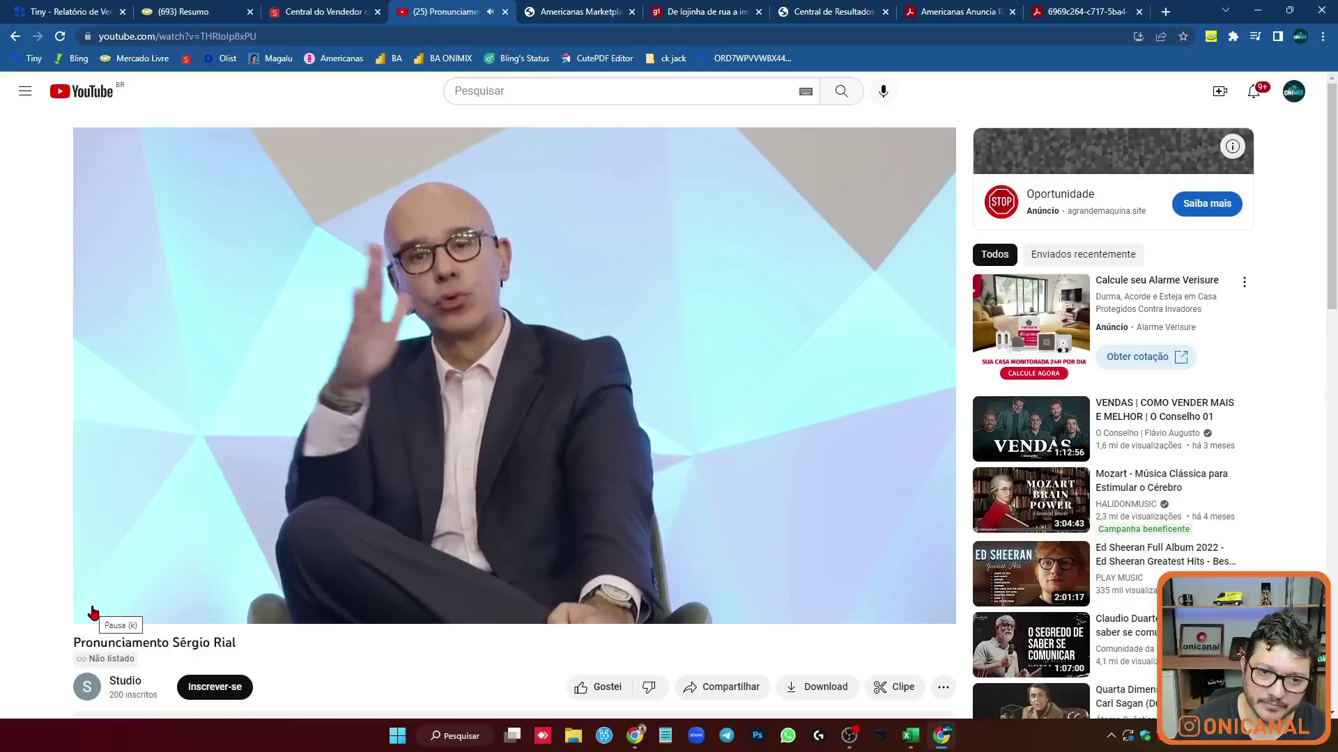
click(94, 613)
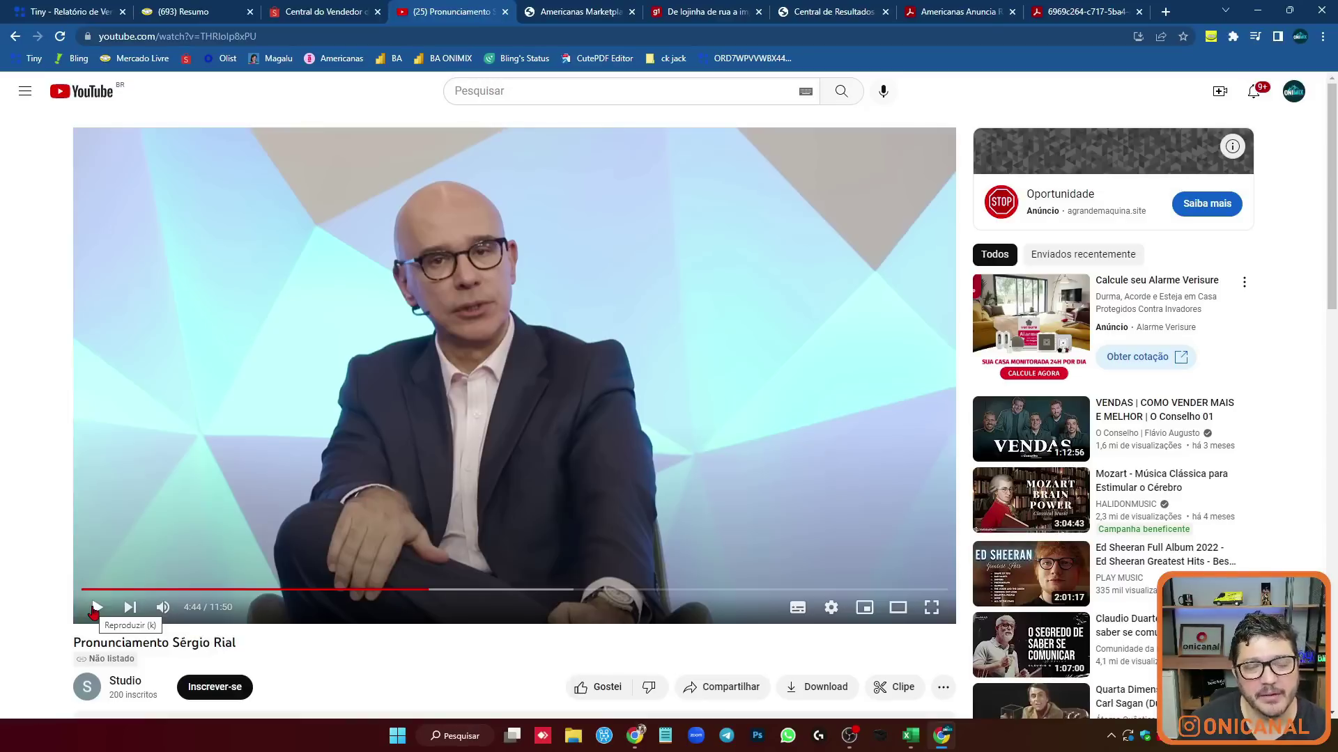
Continue the Sérgio Rial video from 4:44 to 5:37, pausing at 5:17 and 5:24.
click(96, 608)
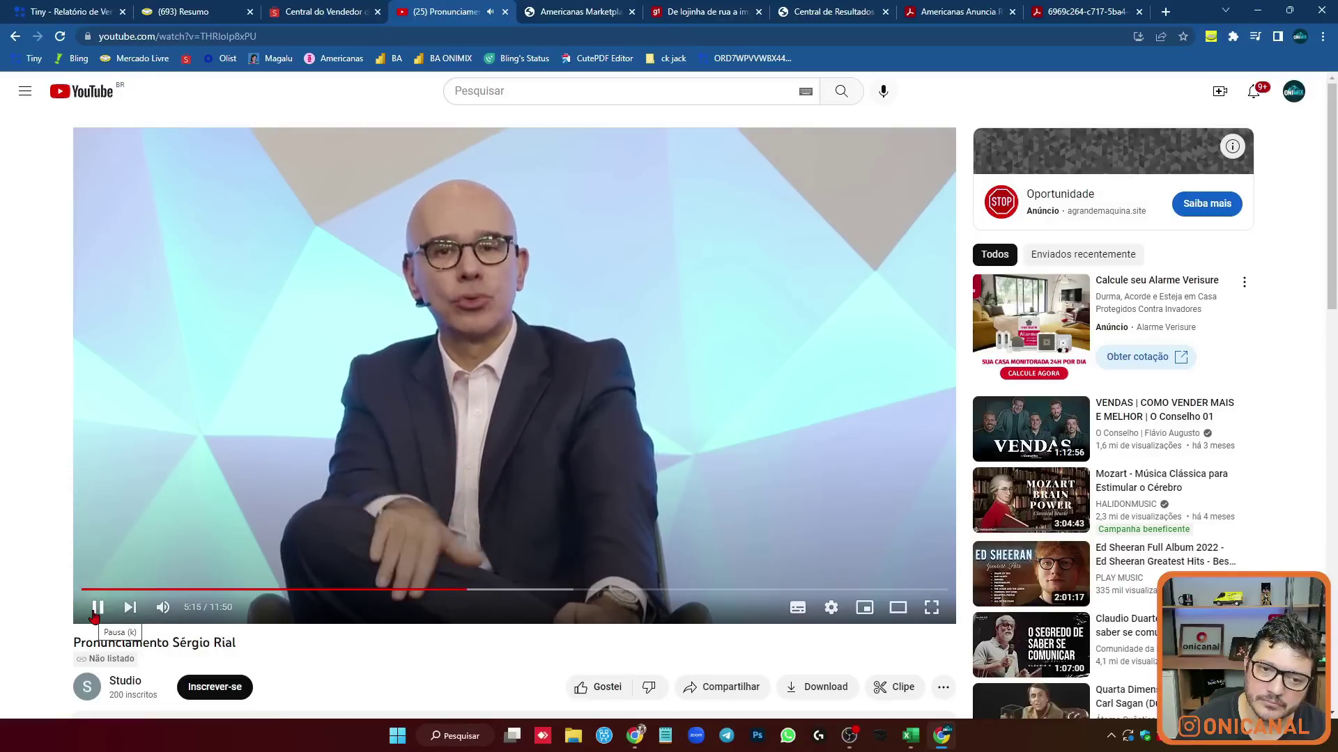
click(96, 613)
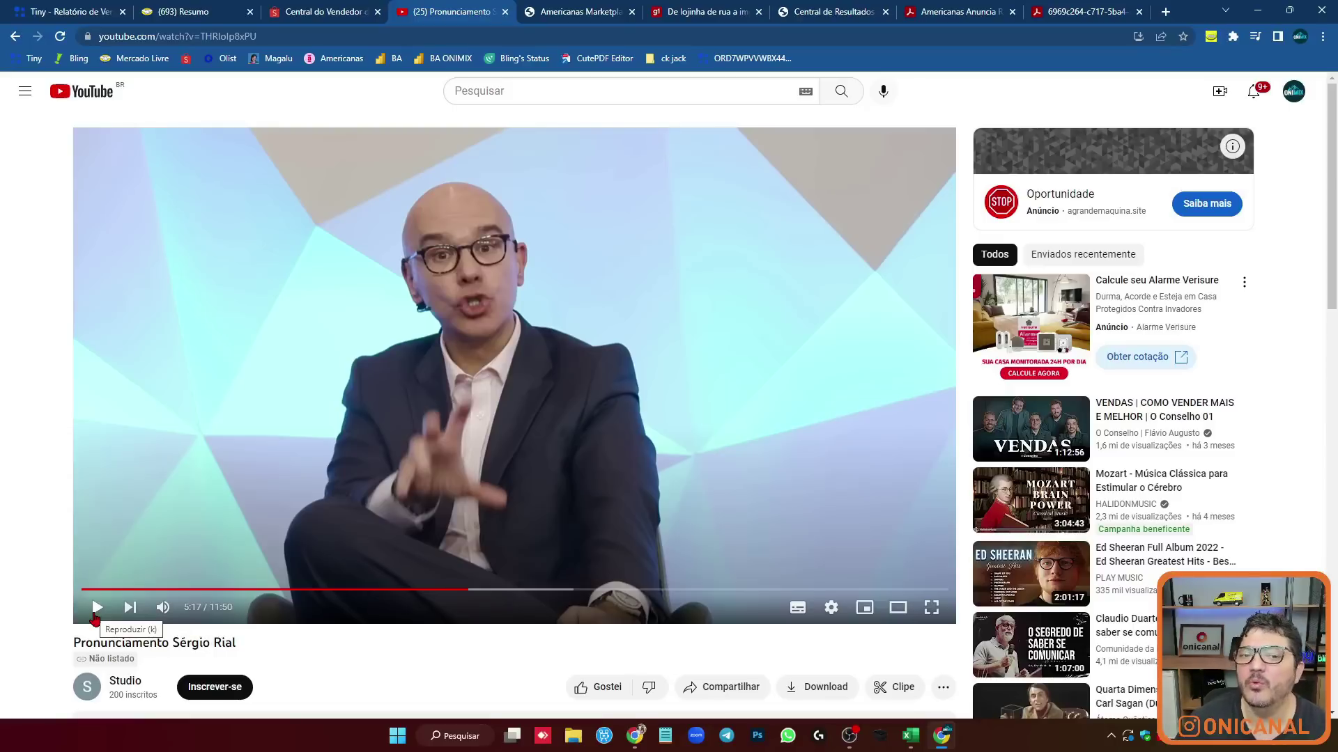
click(96, 608)
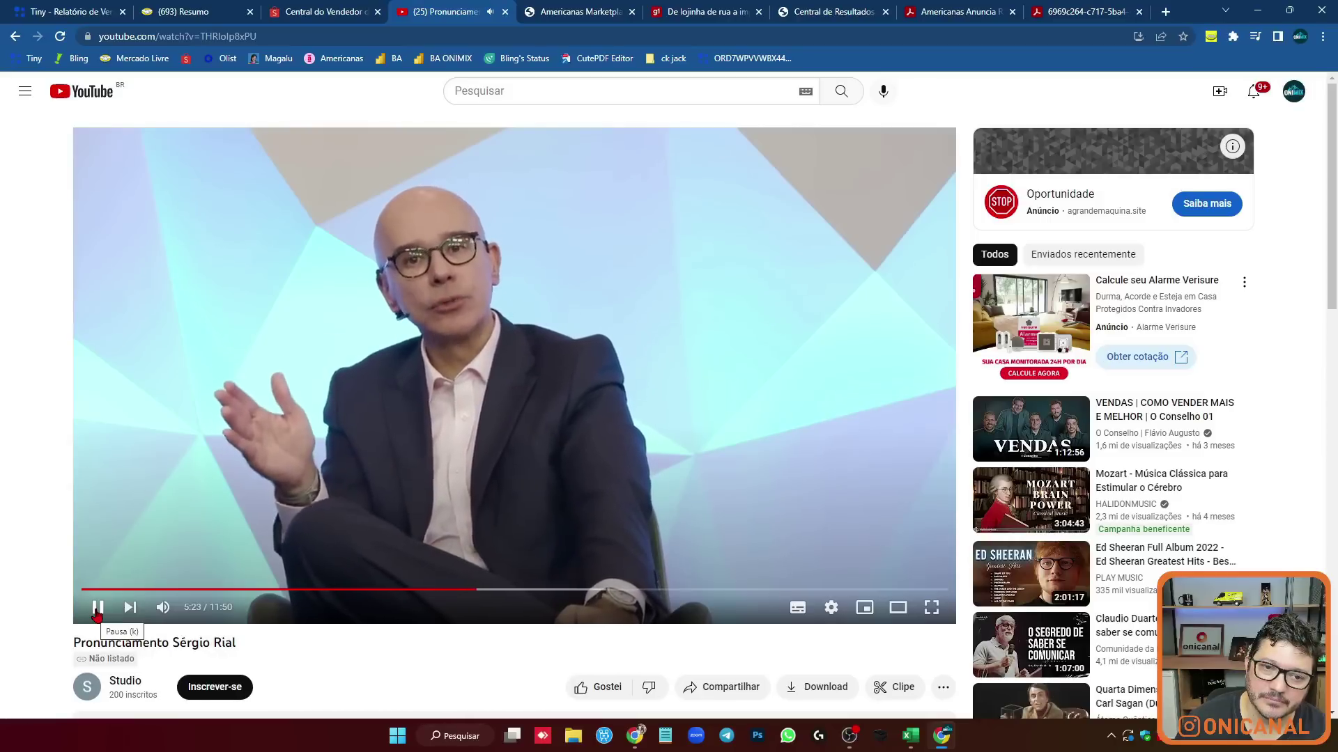
click(96, 608)
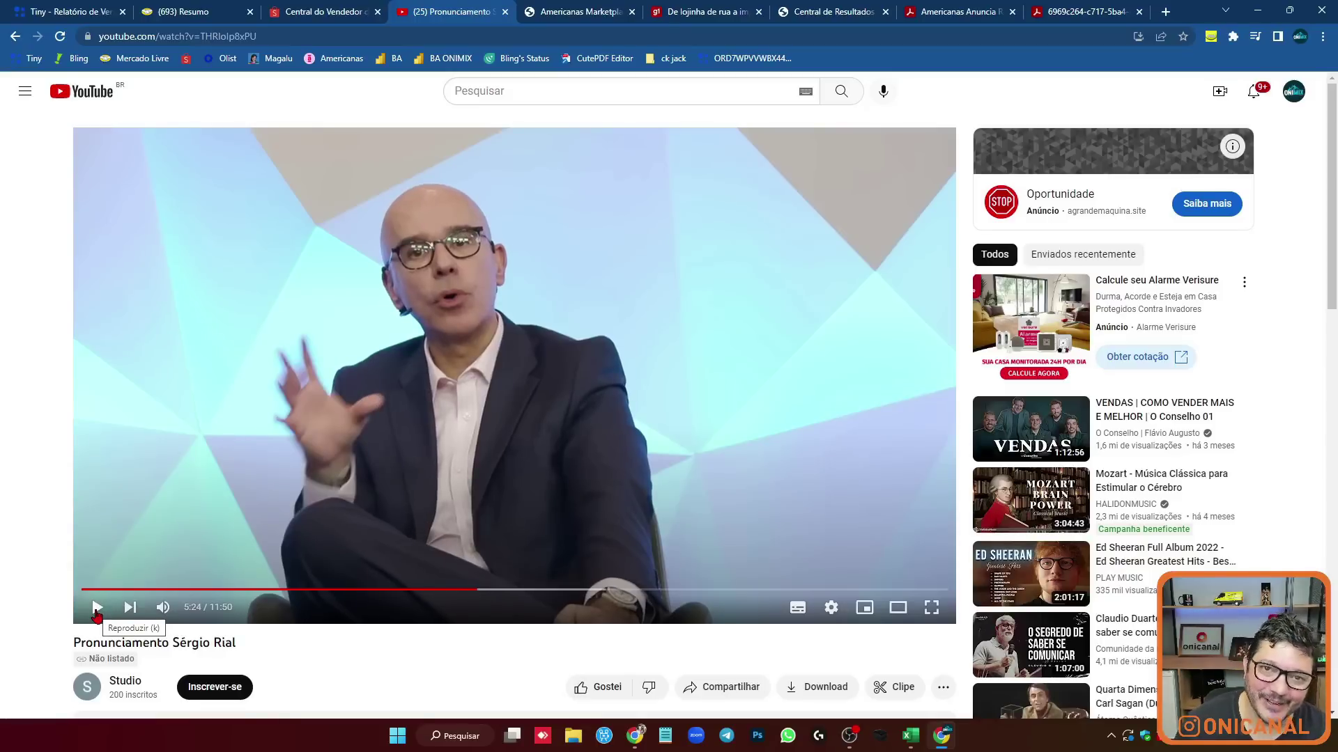
click(96, 607)
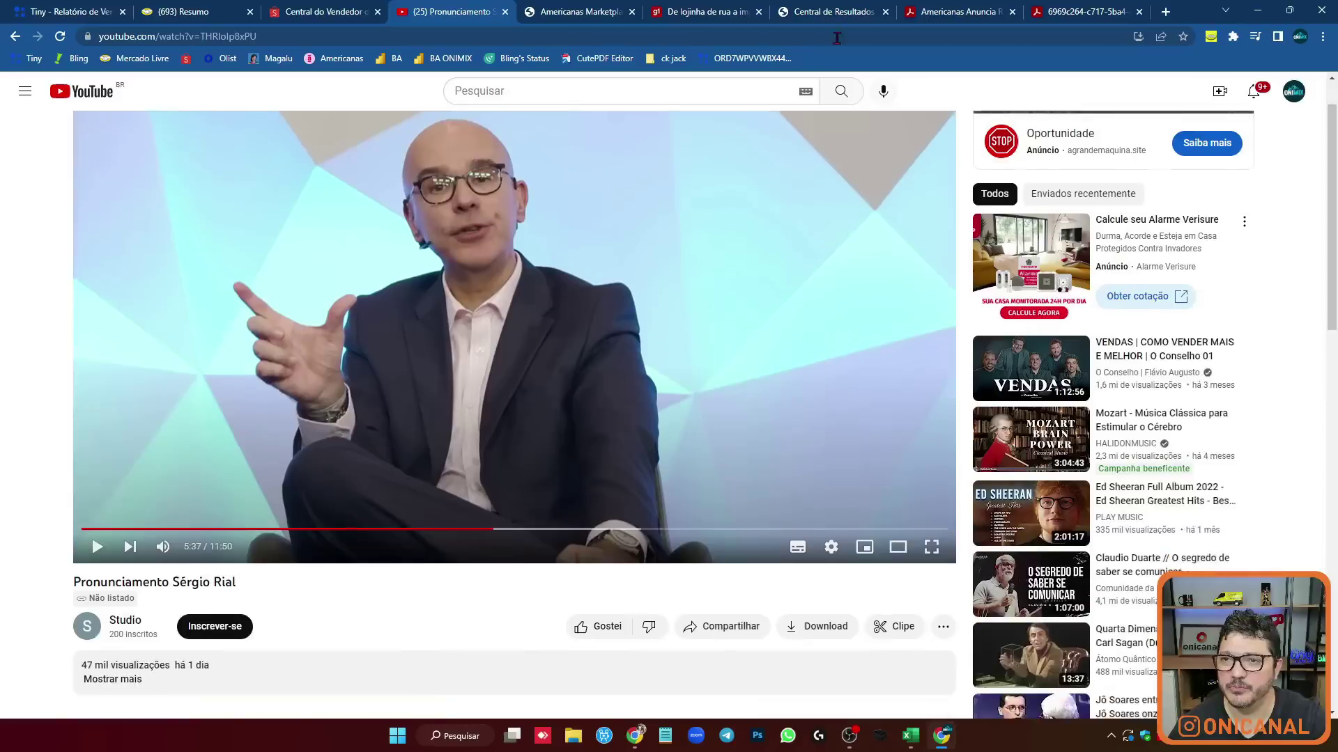
Switch to the Americanas 3T22 results PDF and compare the two period values of Fornecedores under Passivo Circulante.
click(936, 8)
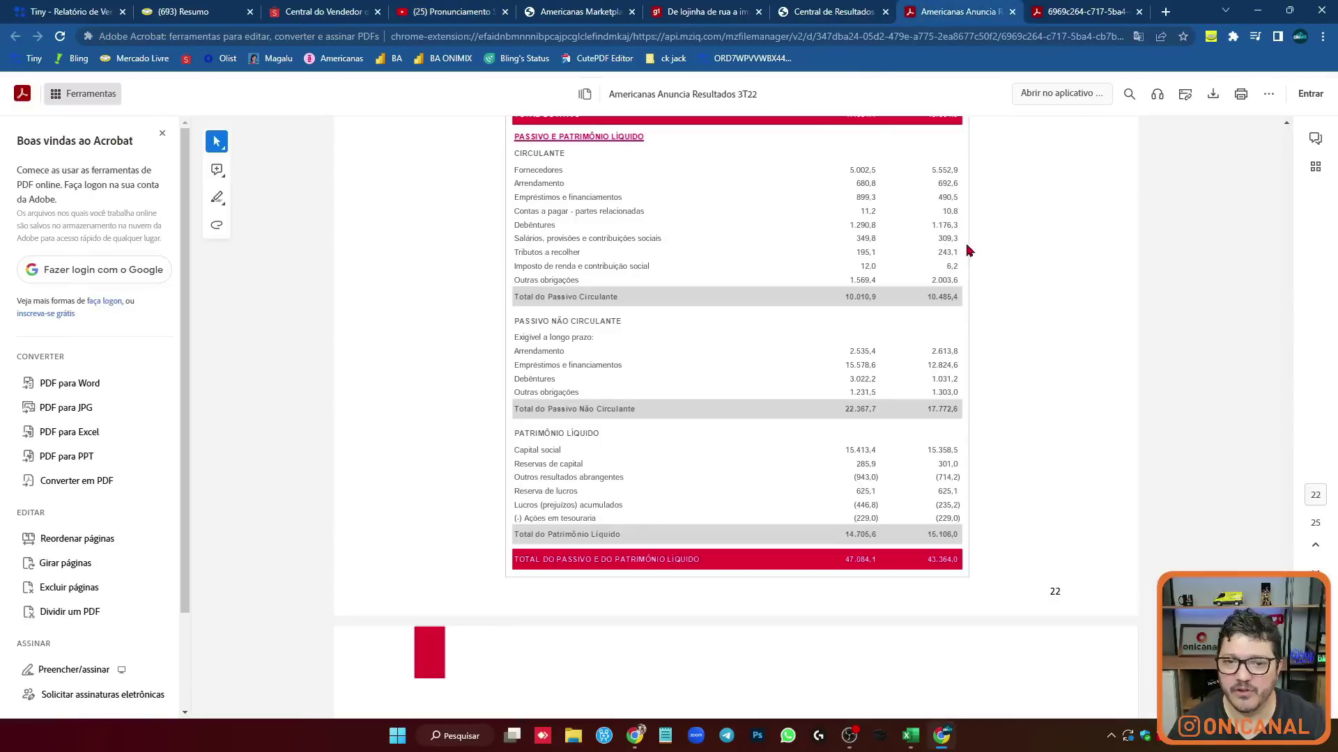
scroll(1006, 263, up, 2)
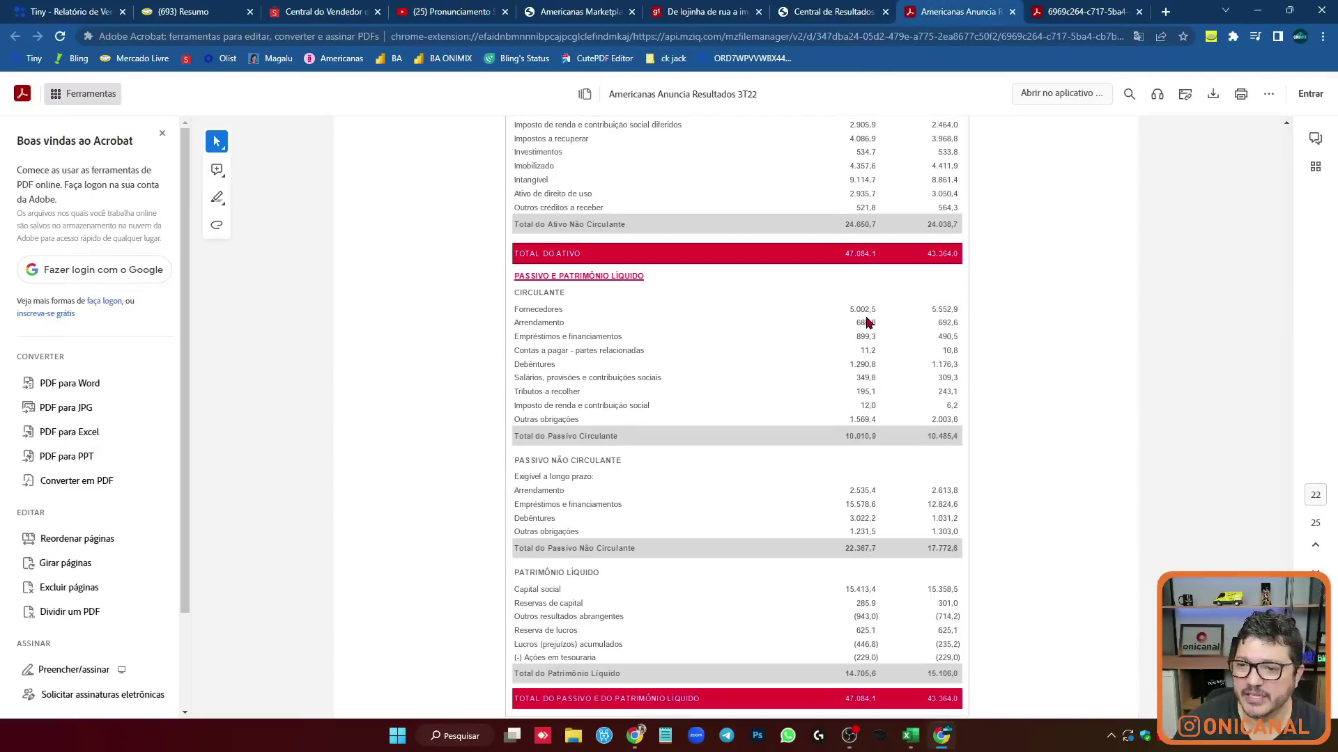
drag(850, 310, 952, 310)
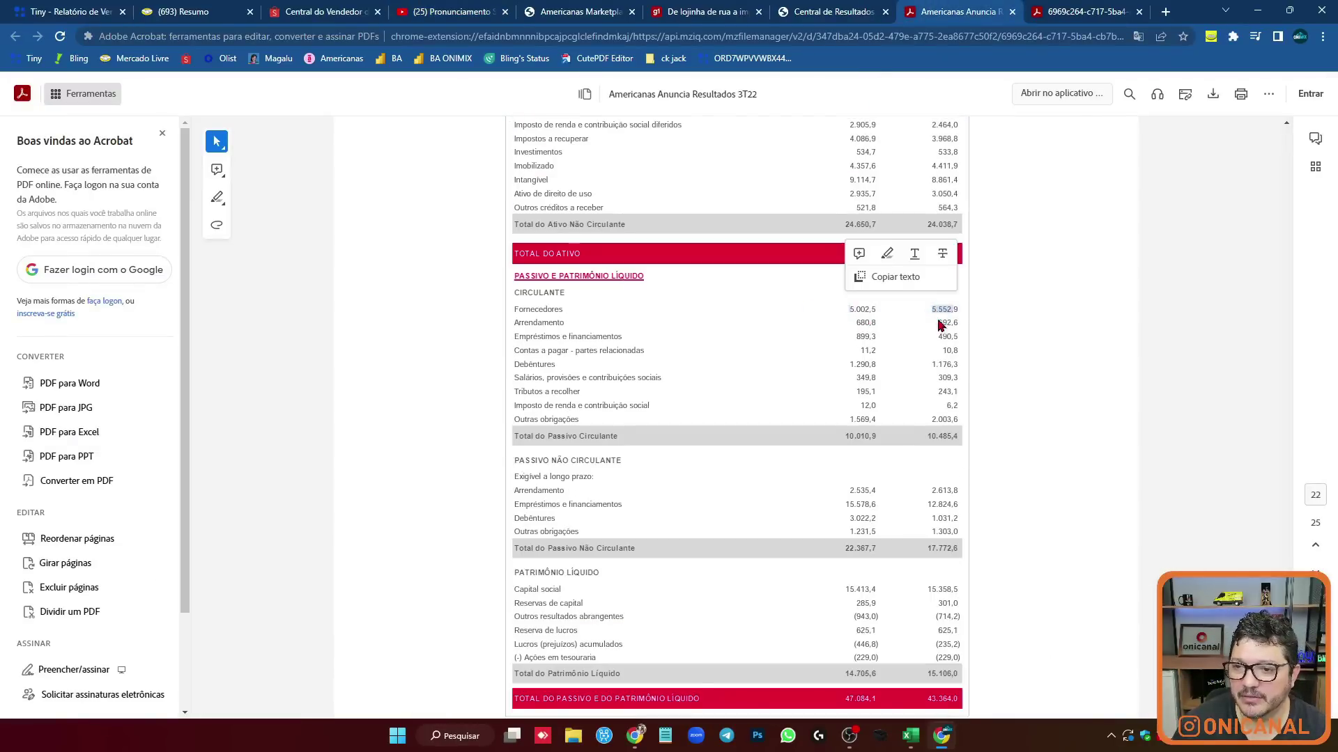
Highlight the 30/09/2022 and 30/06/2022 values of Fornecedores under Passivo Circulante in the balance sheet.
scroll(994, 351, up, 5)
scroll(996, 350, down, 3)
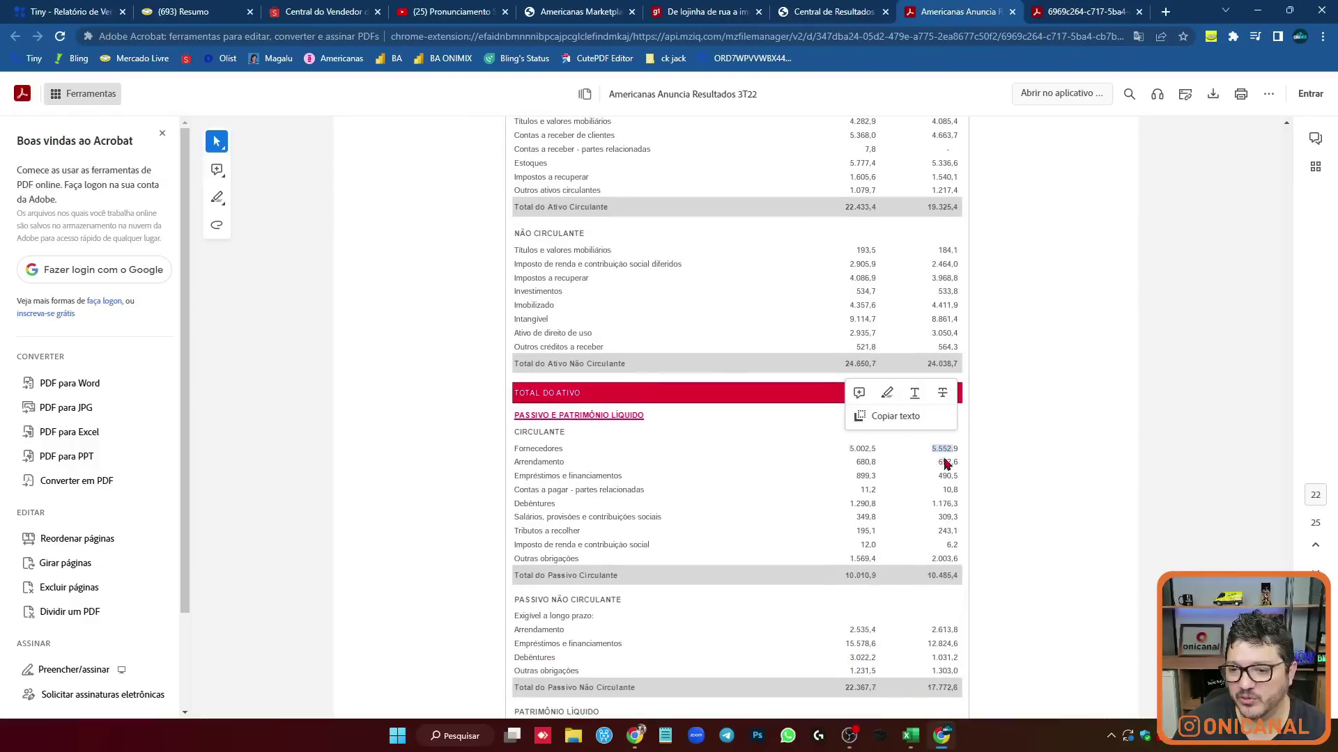
click(858, 461)
drag(862, 459, 950, 448)
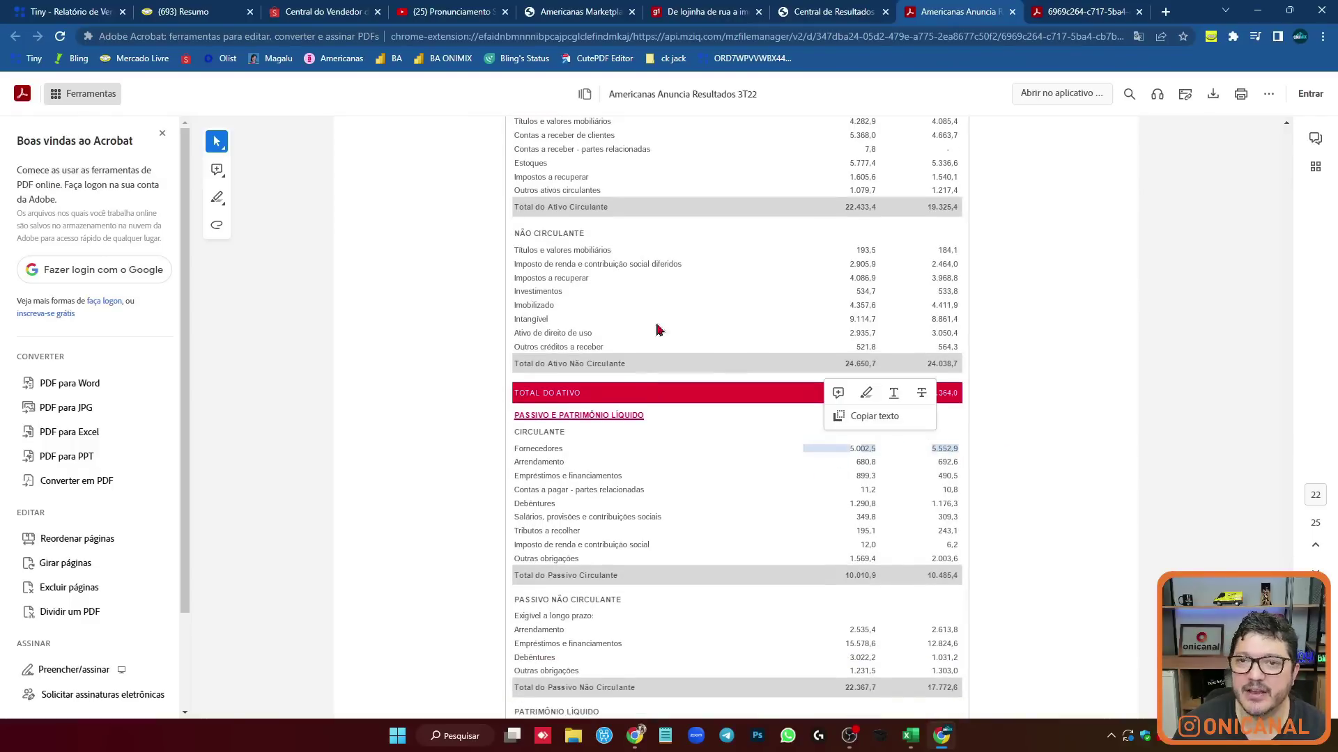
Return to the Sérgio Rial video on YouTube and play it from 6:10 to 6:30.
click(785, 9)
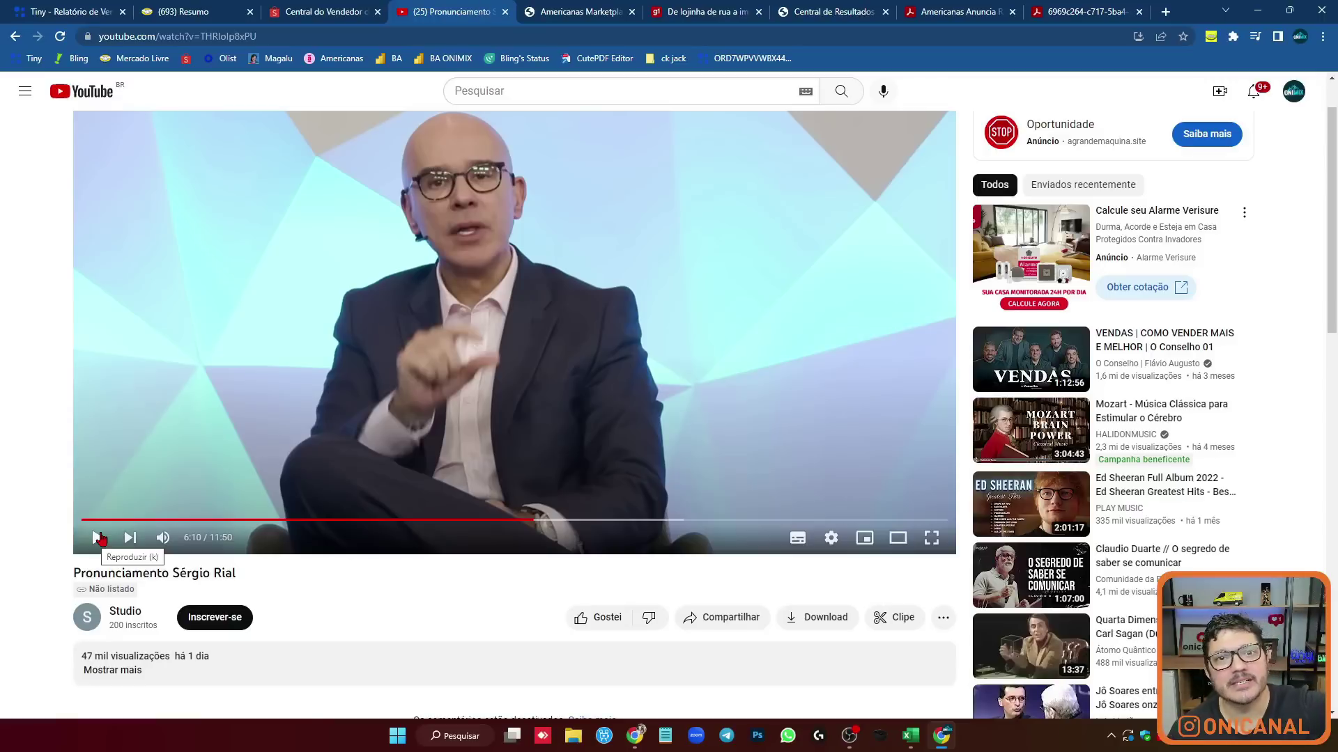
click(99, 538)
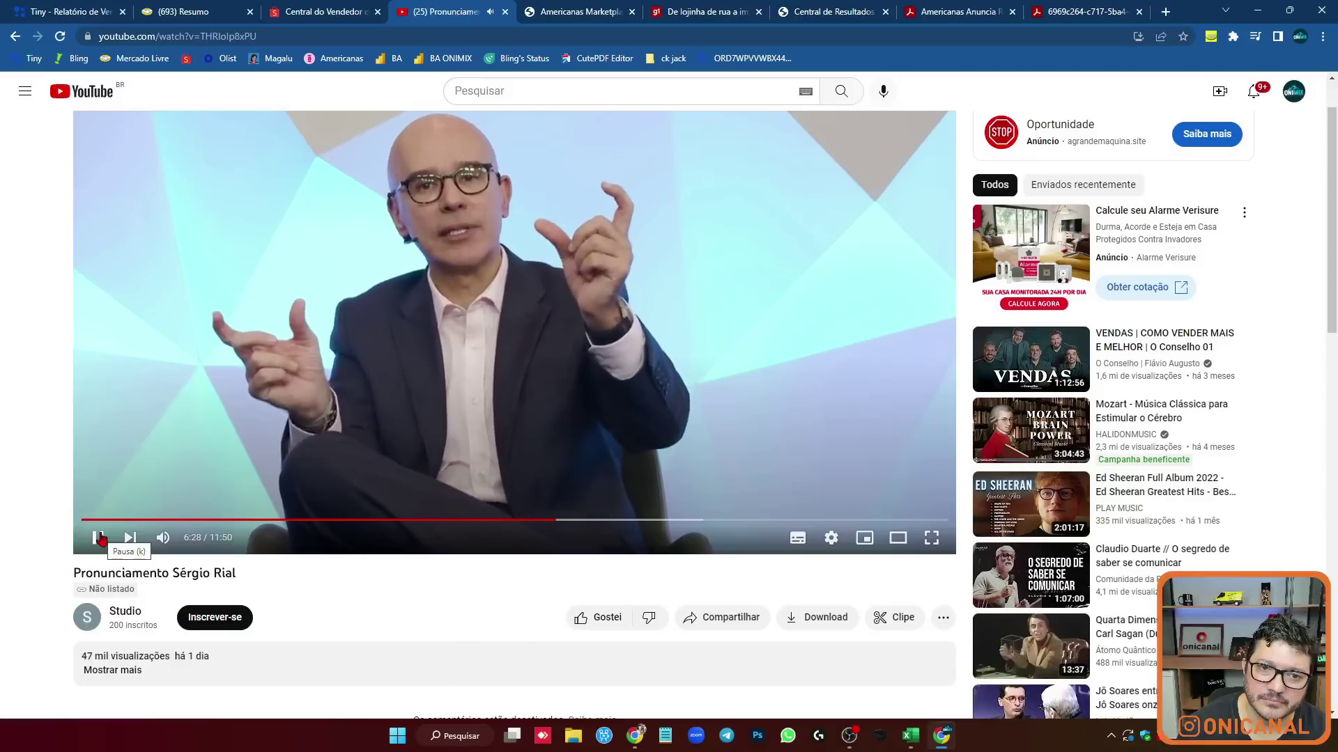
click(99, 538)
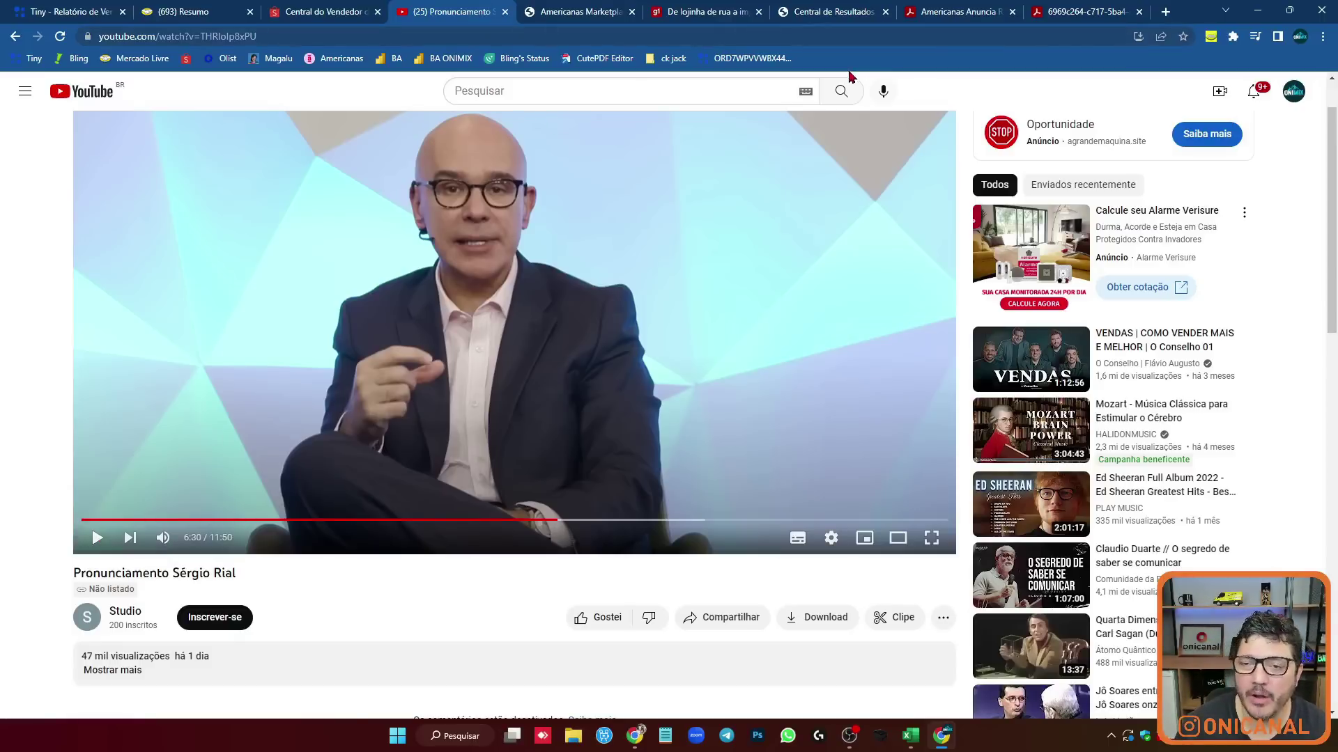
Switch back to the Americanas 3T22 PDF and mark both period values of the Fornecedores line again.
click(960, 8)
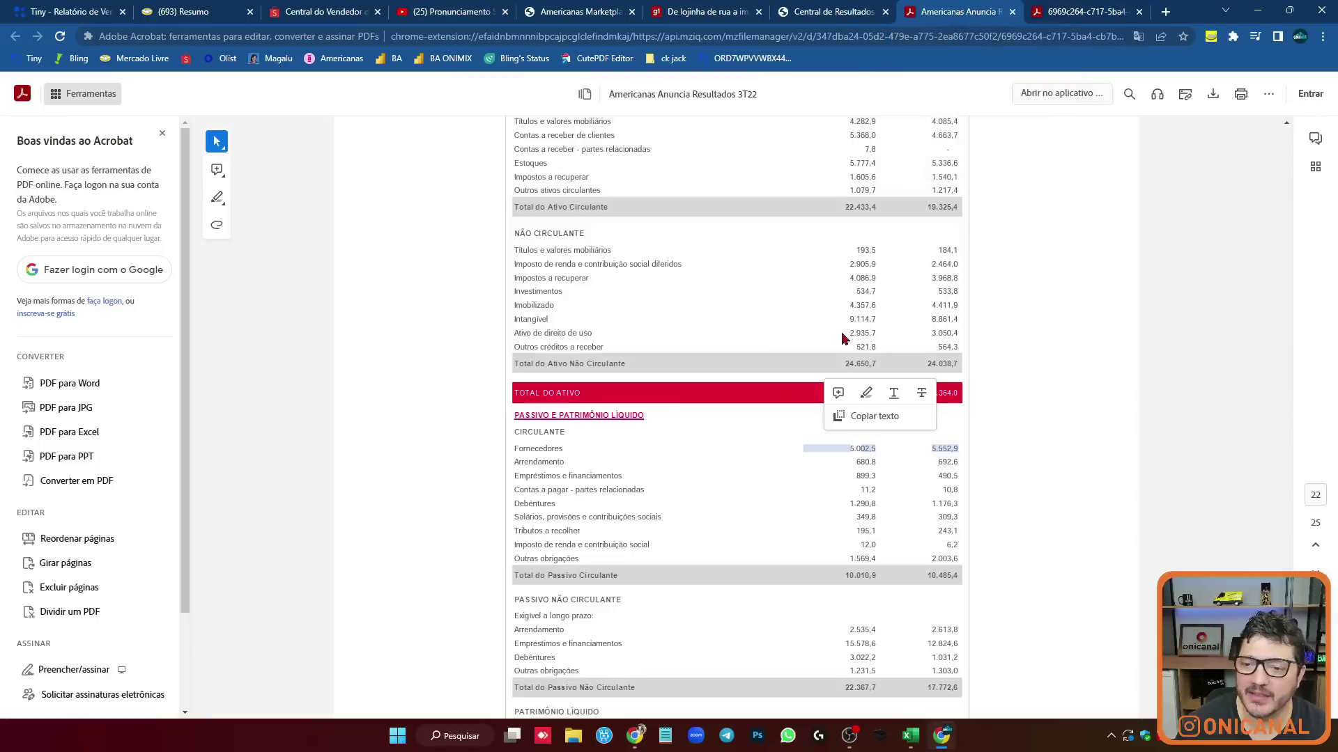
click(860, 278)
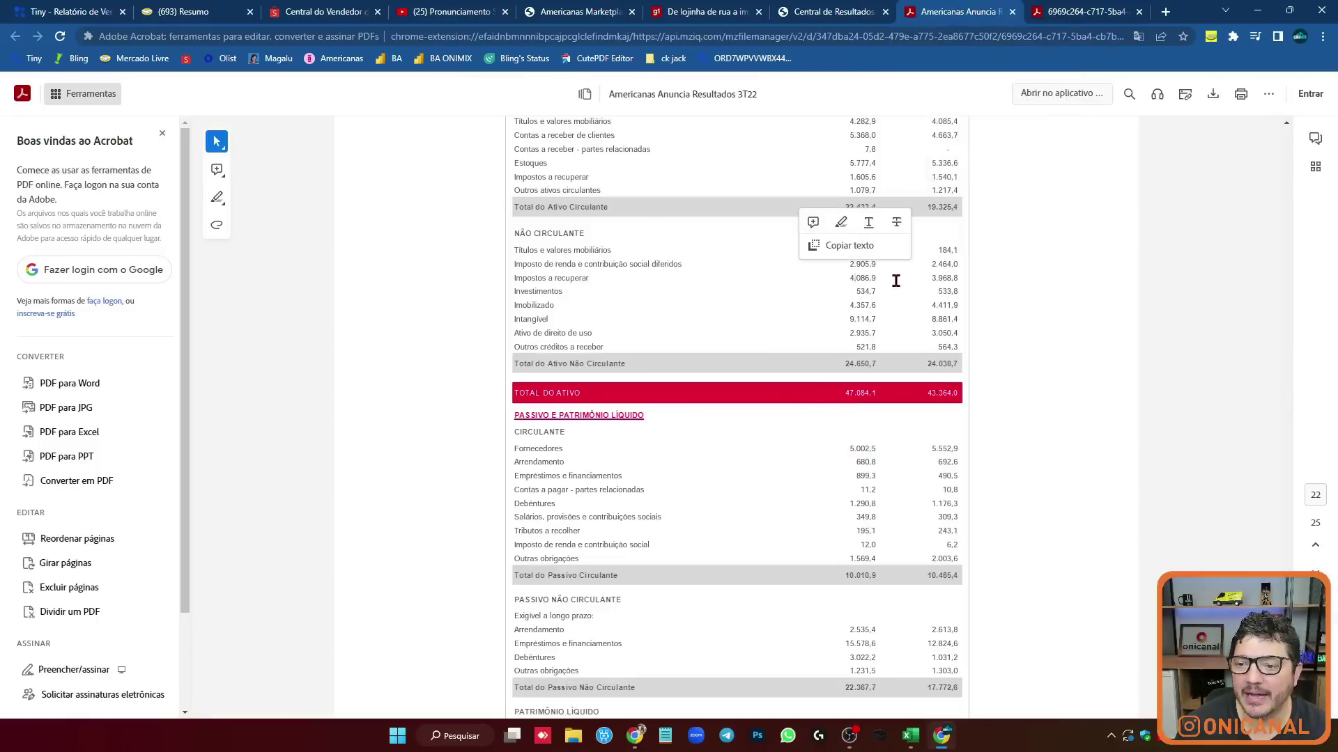
drag(877, 446, 958, 448)
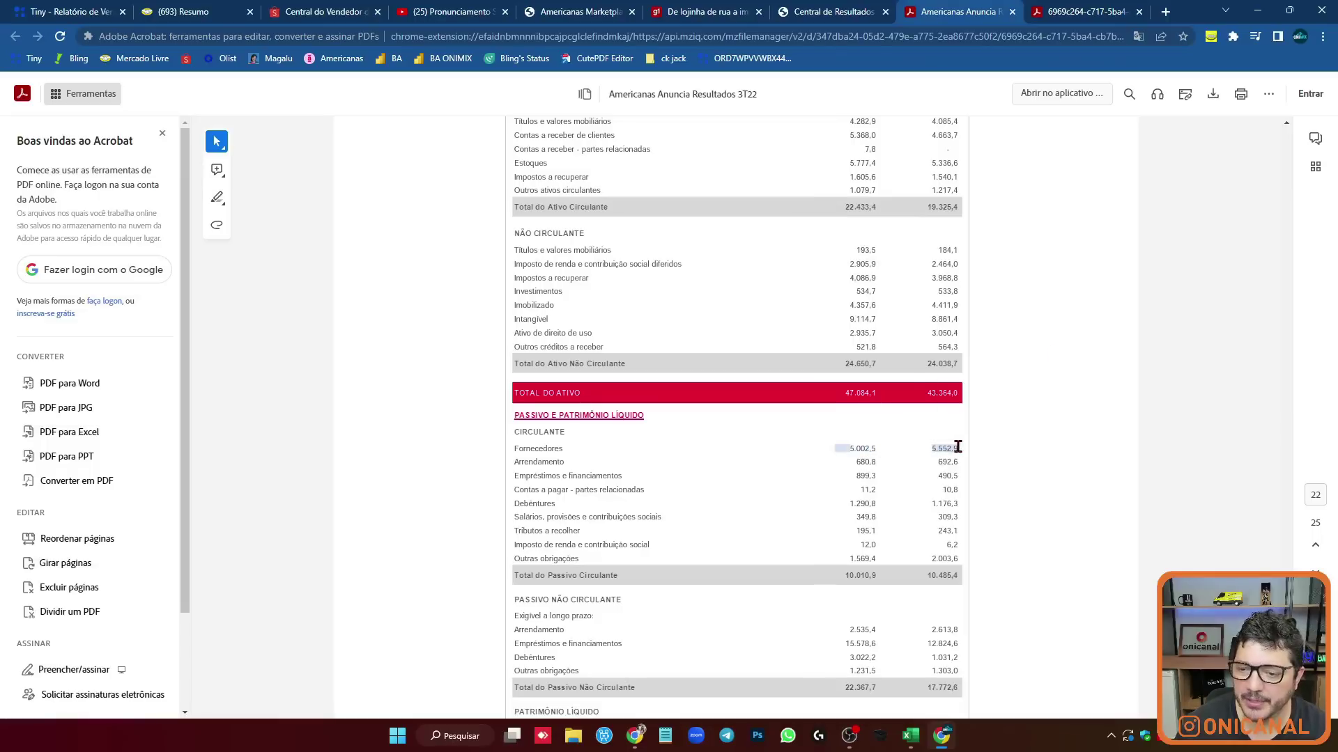
drag(846, 448, 976, 452)
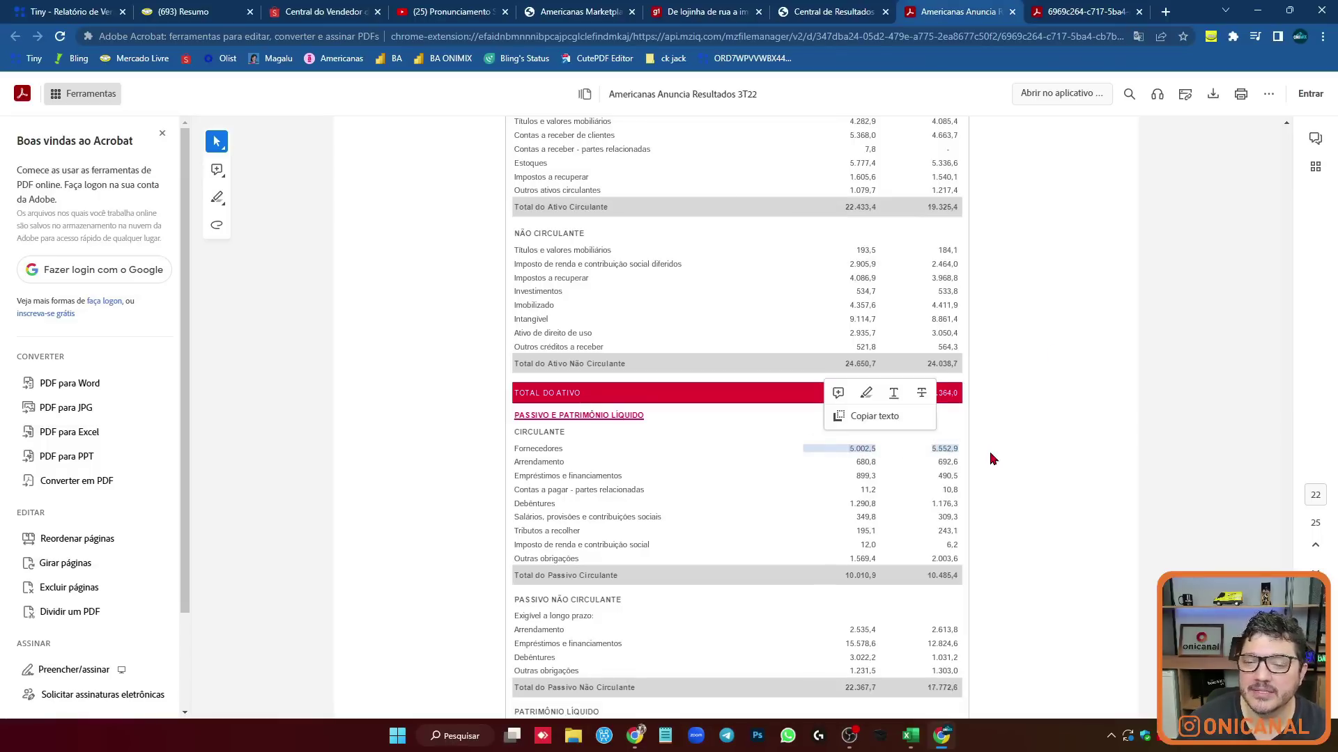
Go back to the Sérgio Rial video and continue it from 6:30 to 7:00, pausing at 6:38.
click(457, 9)
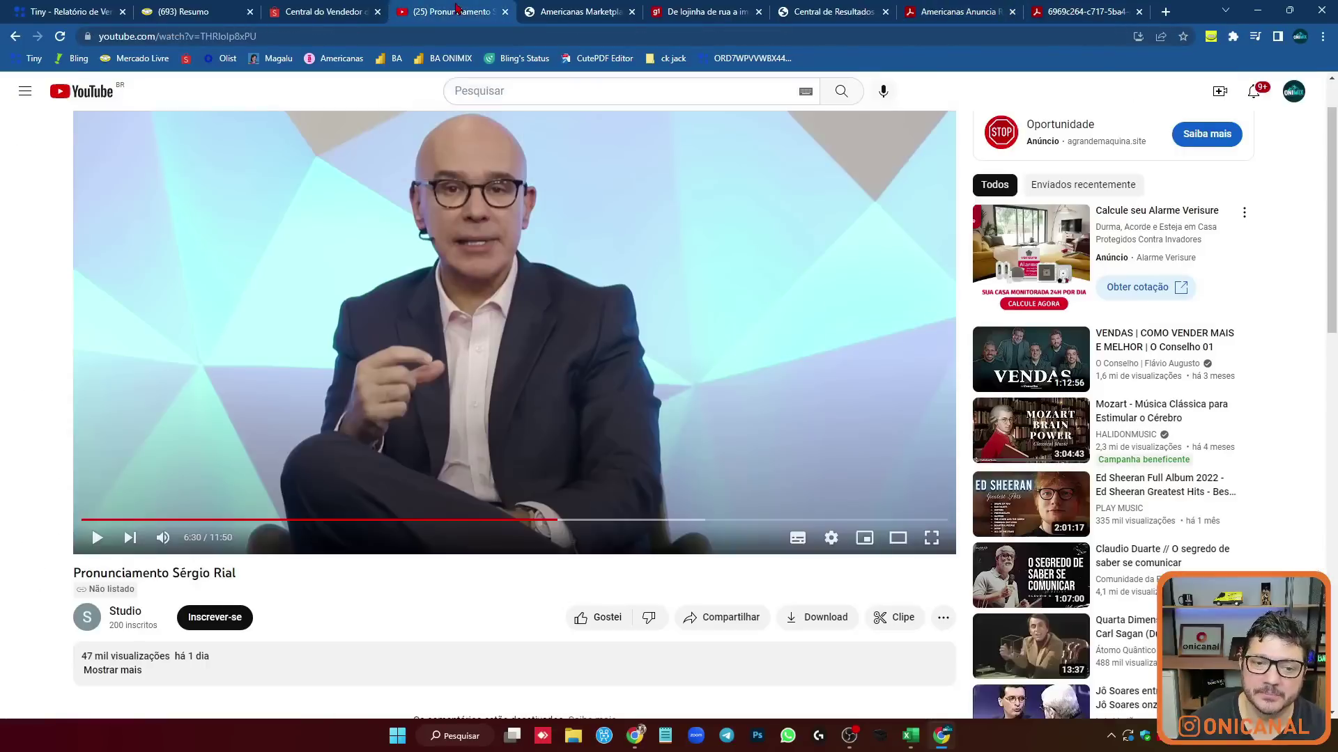
click(97, 538)
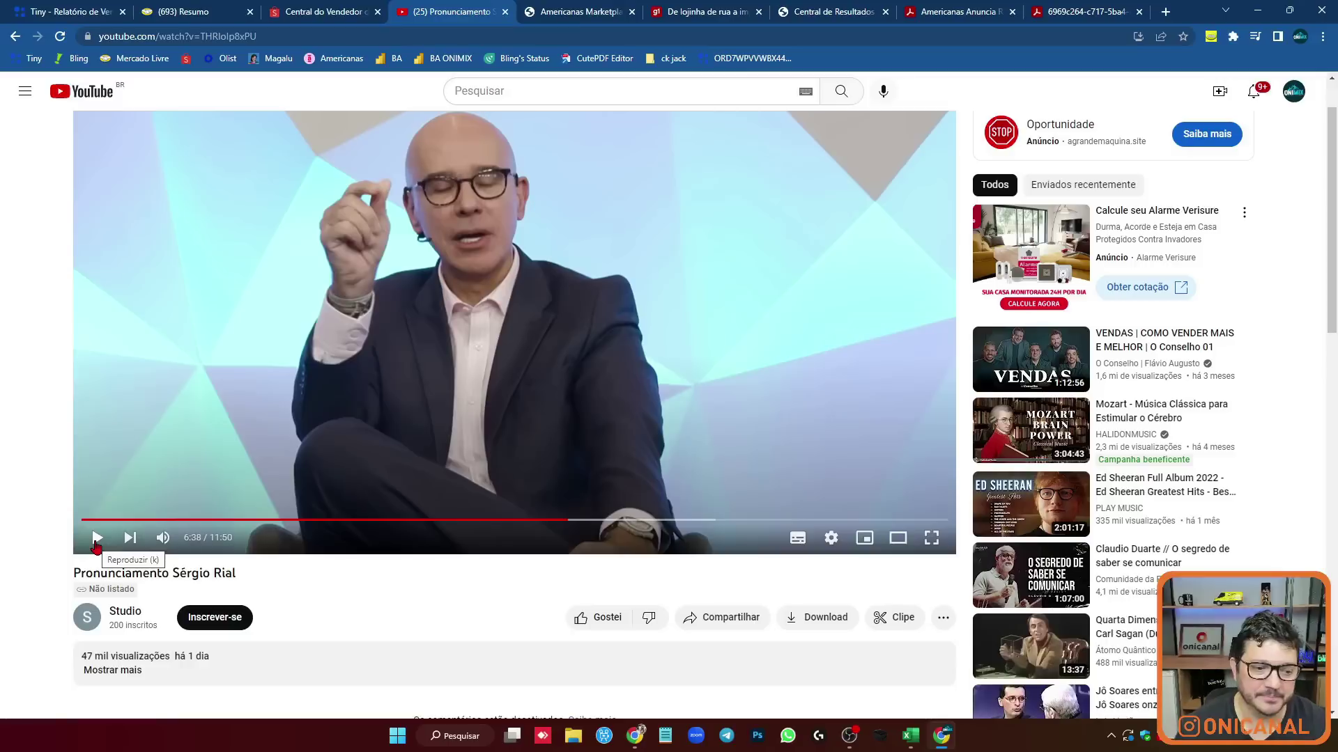
click(96, 538)
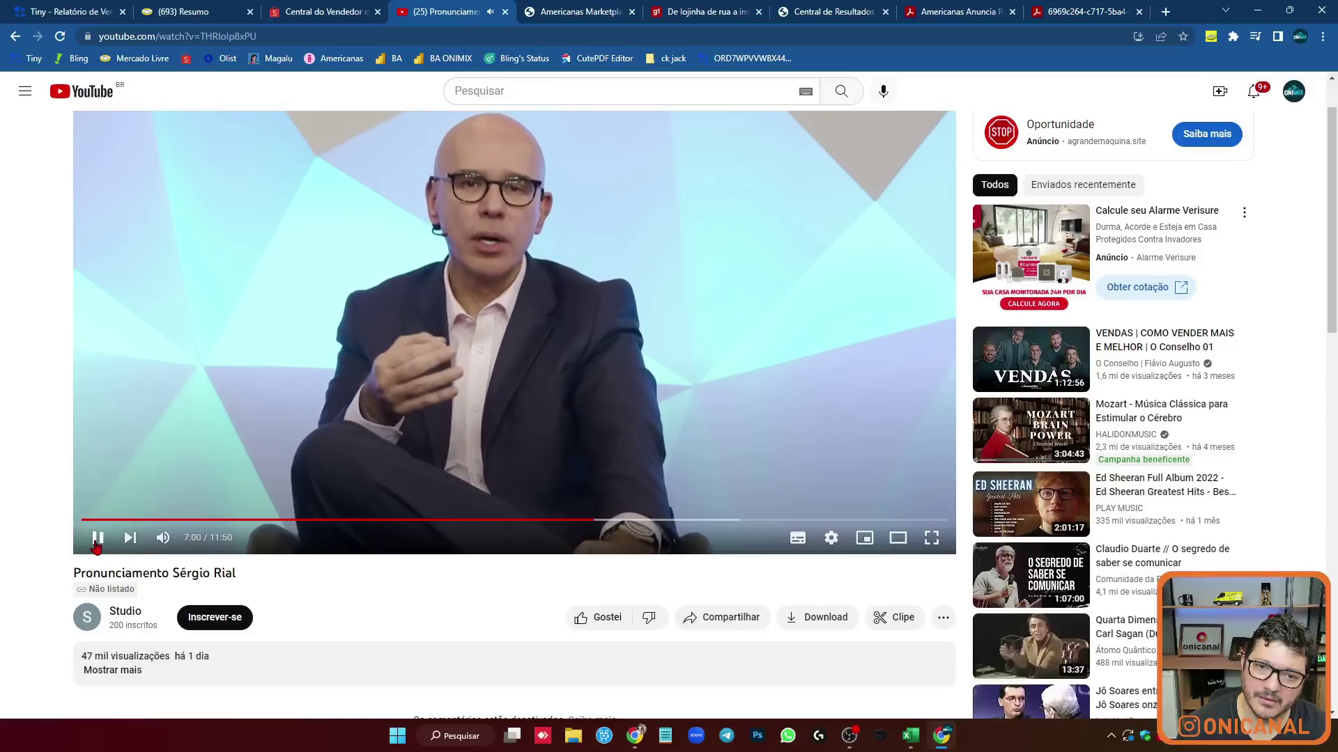
click(97, 538)
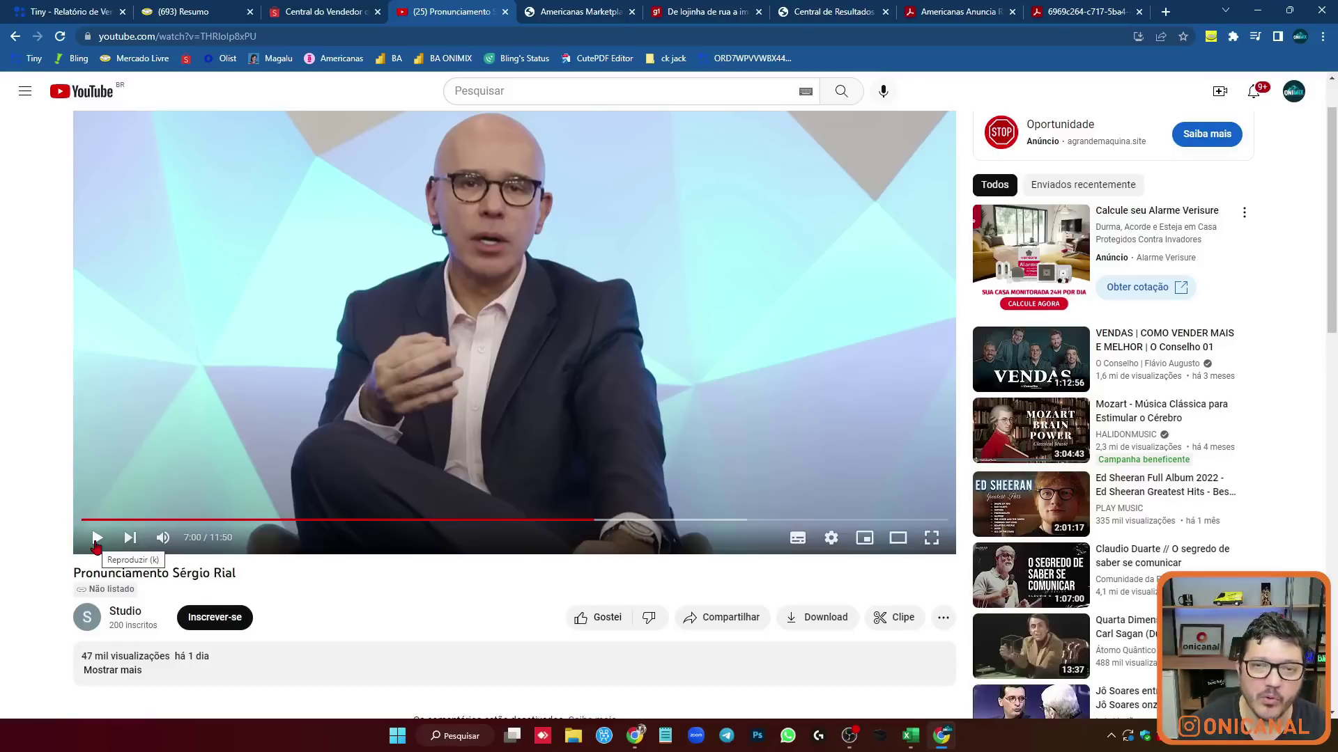
Continue the Sérgio Rial video from 7:00 to 7:50, pausing at 7:31.
click(97, 540)
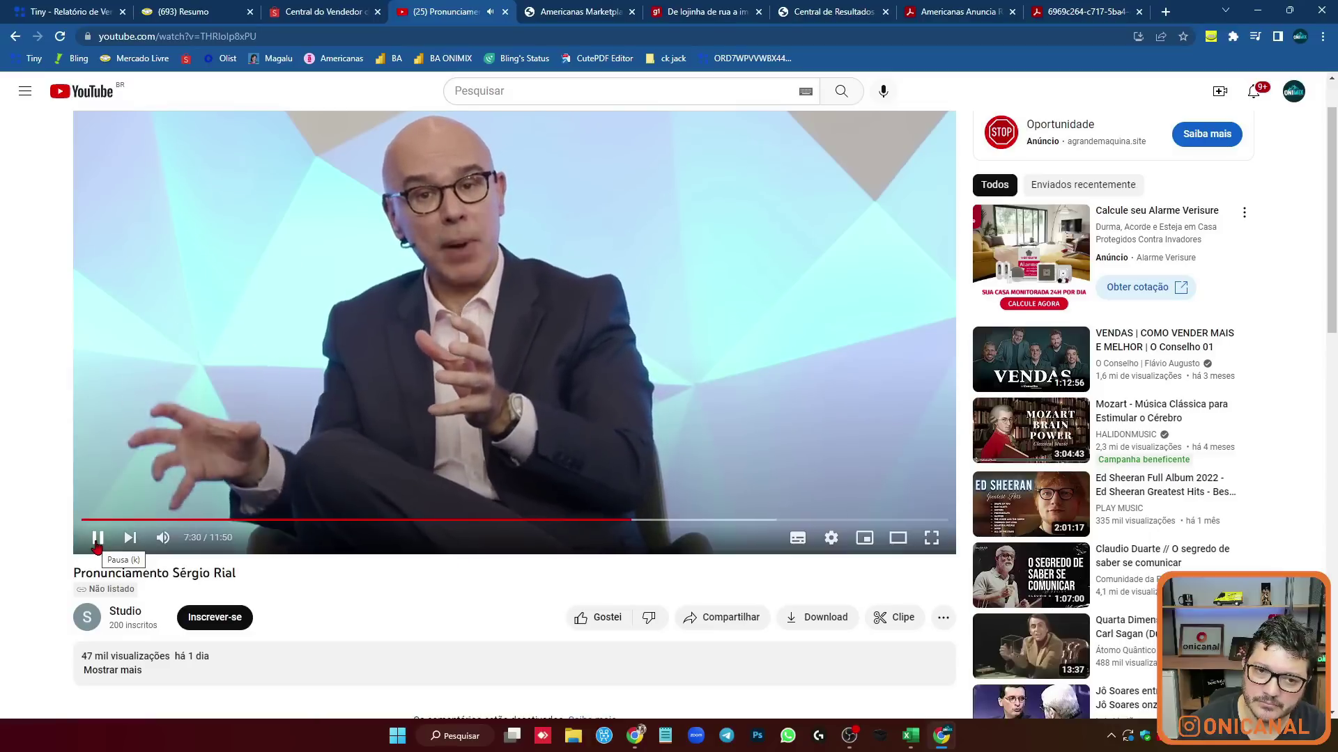
click(97, 538)
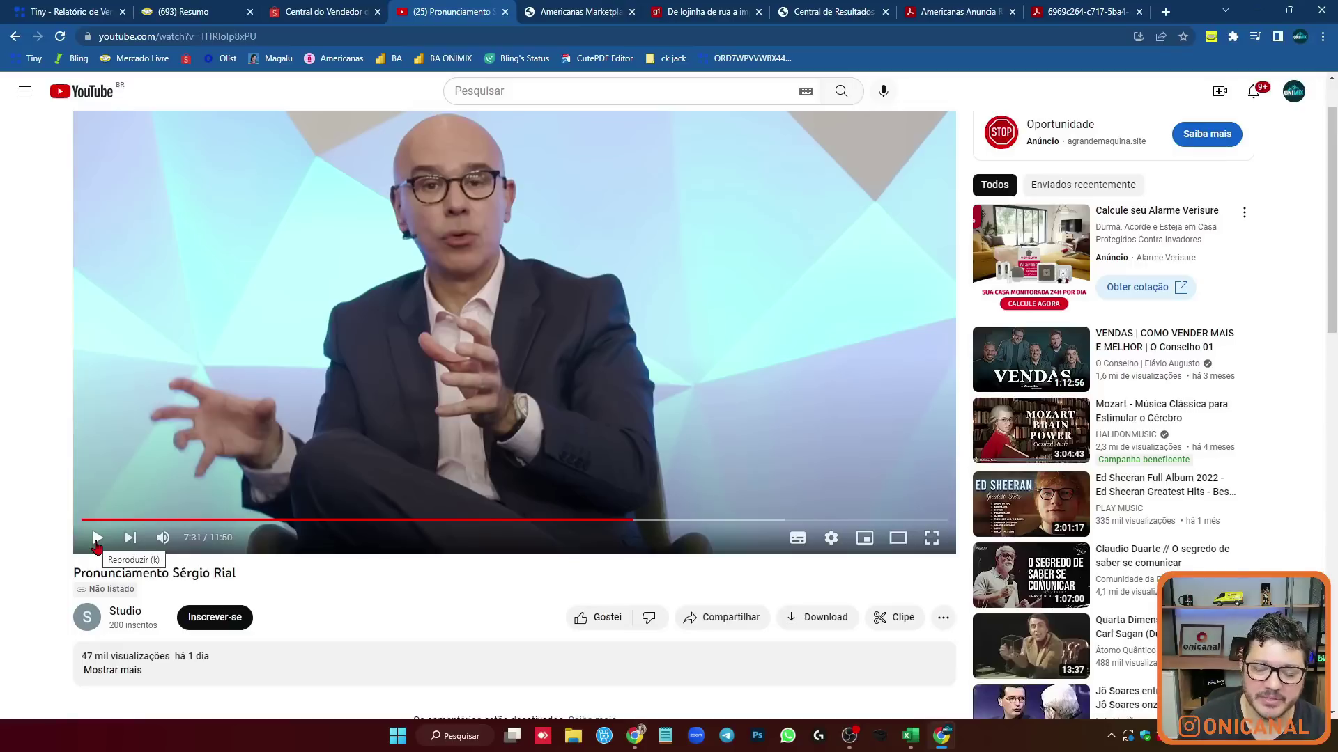
click(97, 542)
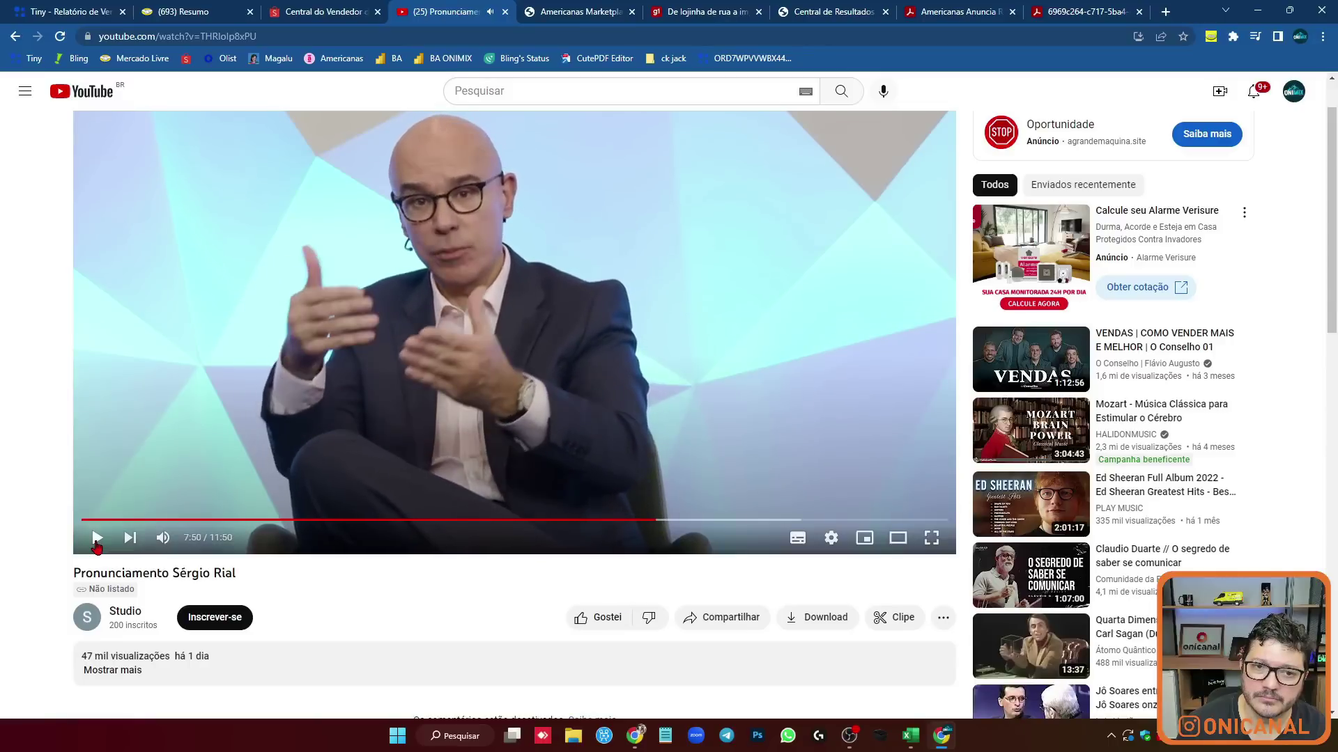
click(97, 544)
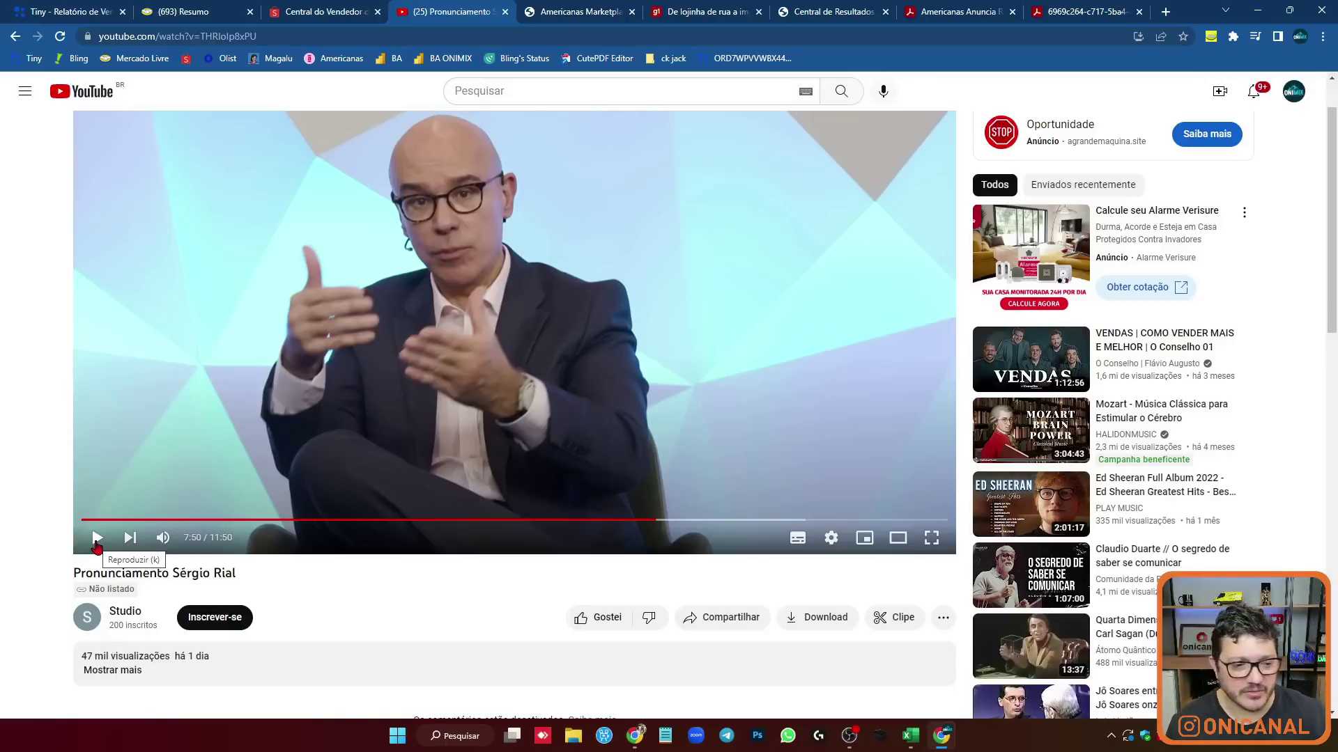
Play the Sérgio Rial video from 7:50 to 7:55, pausing at 7:52.
click(97, 538)
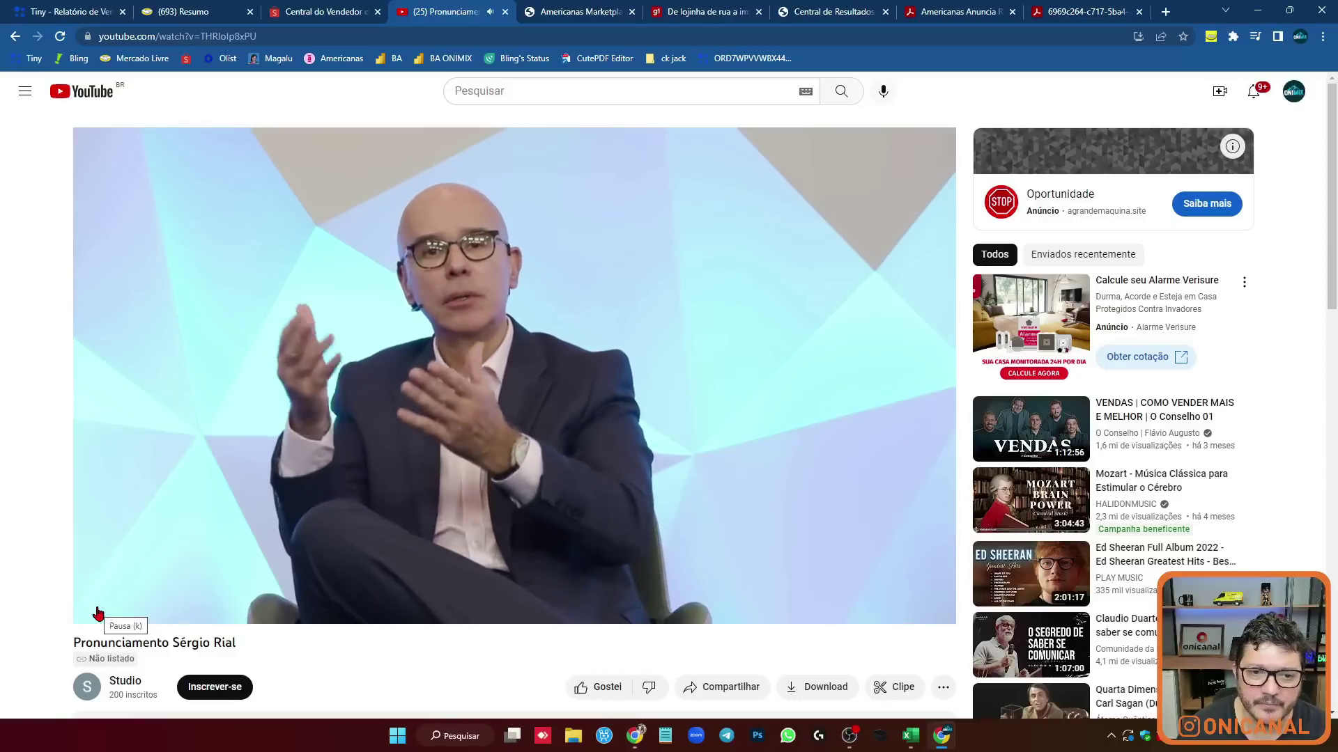
mouse_move(97, 611)
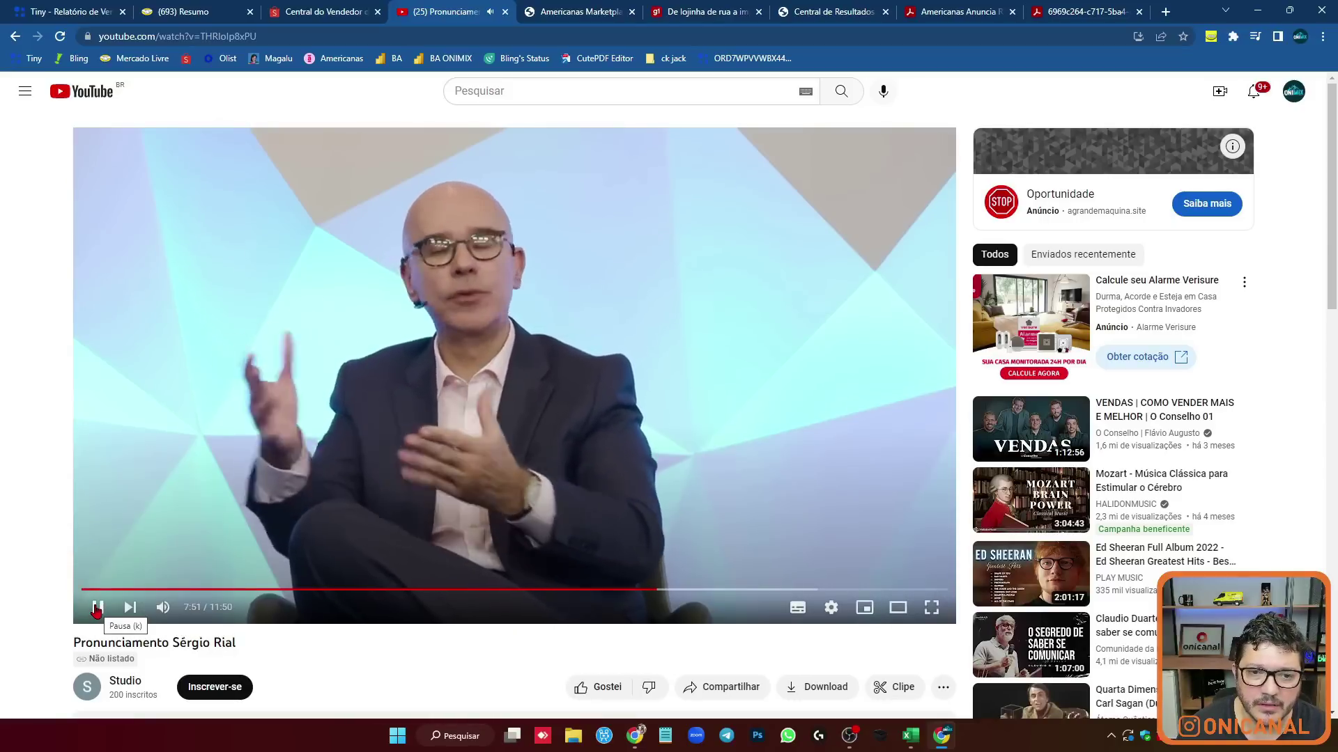
click(97, 609)
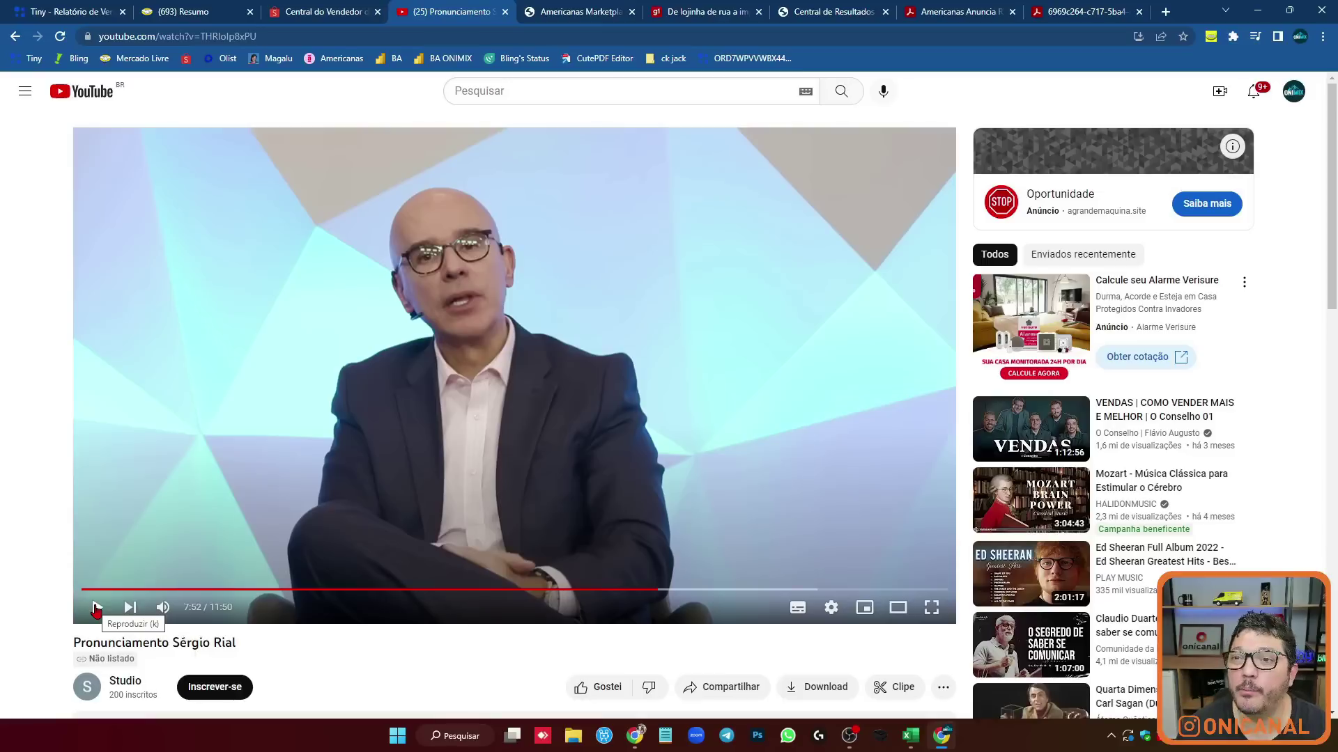
click(96, 608)
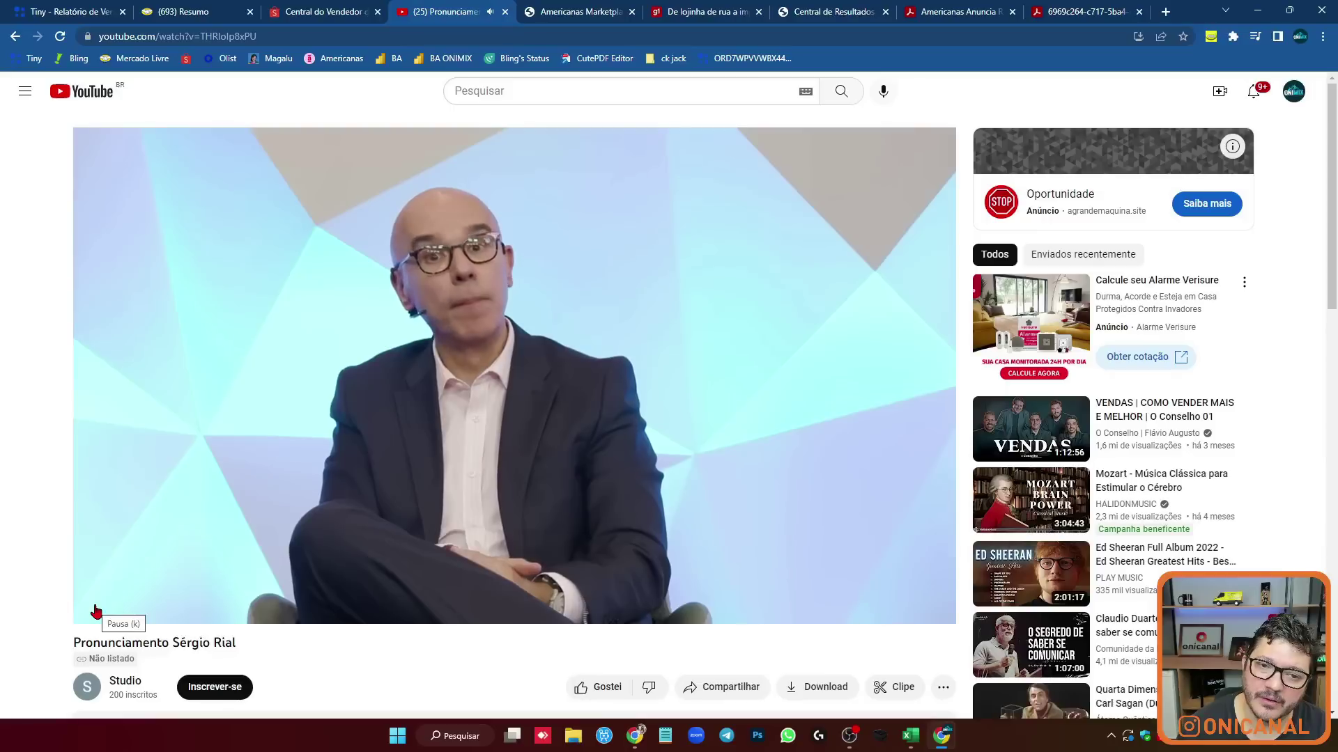
click(96, 608)
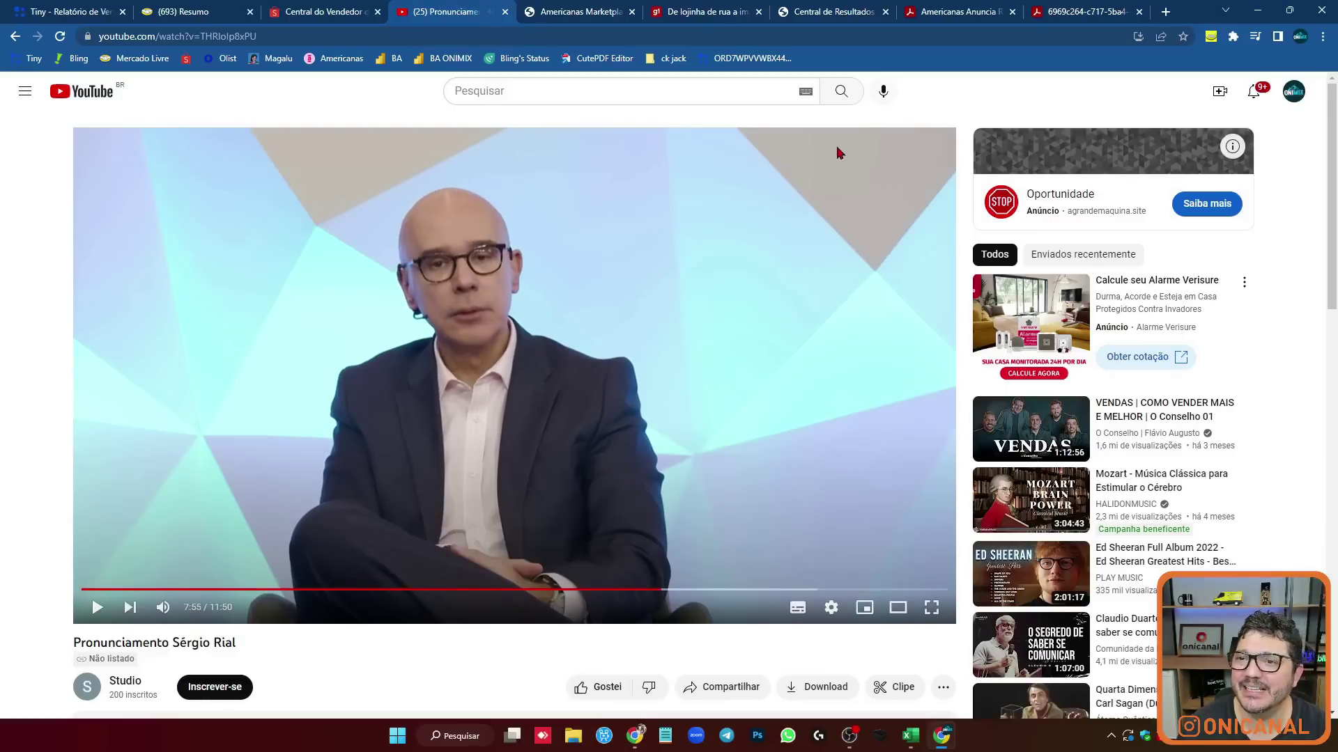
Switch to the Americanas 3T22 PDF and highlight the 30/09/2022 value of Total do Passivo Não Circulante.
click(964, 6)
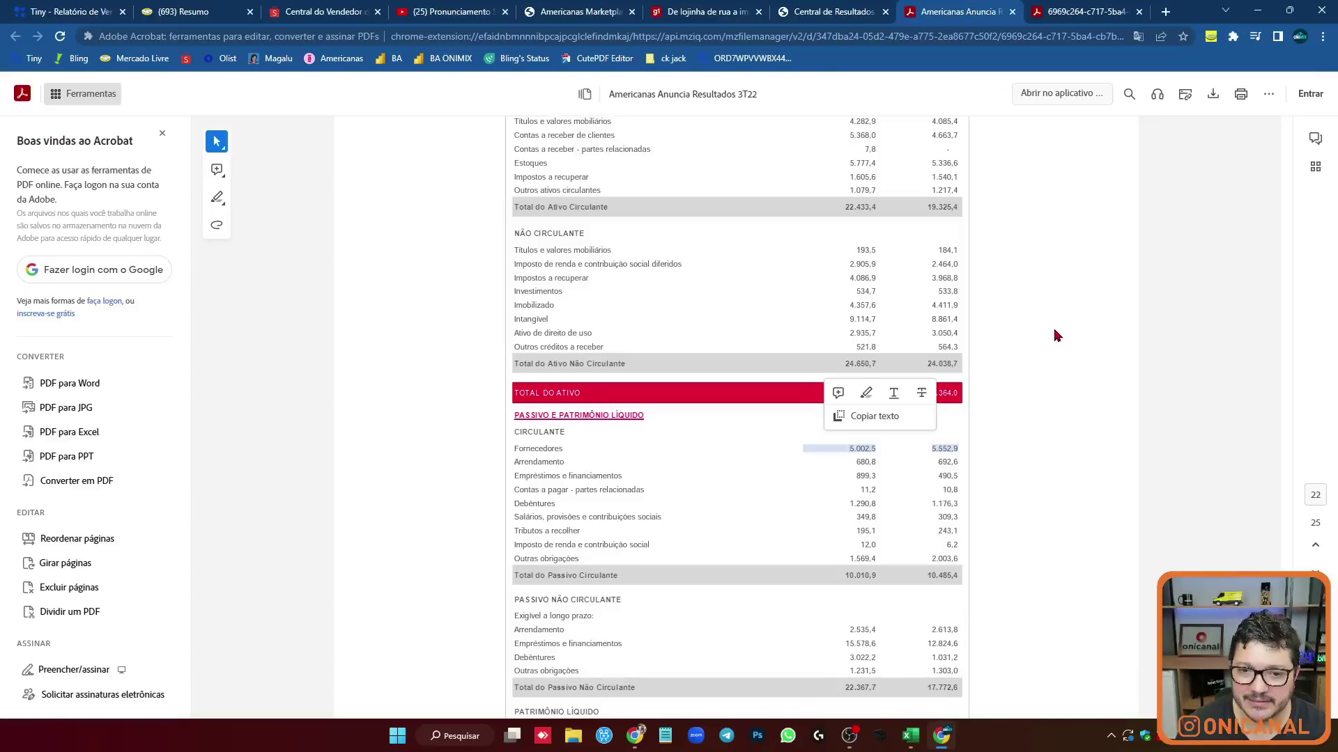
scroll(1056, 326, up, 4)
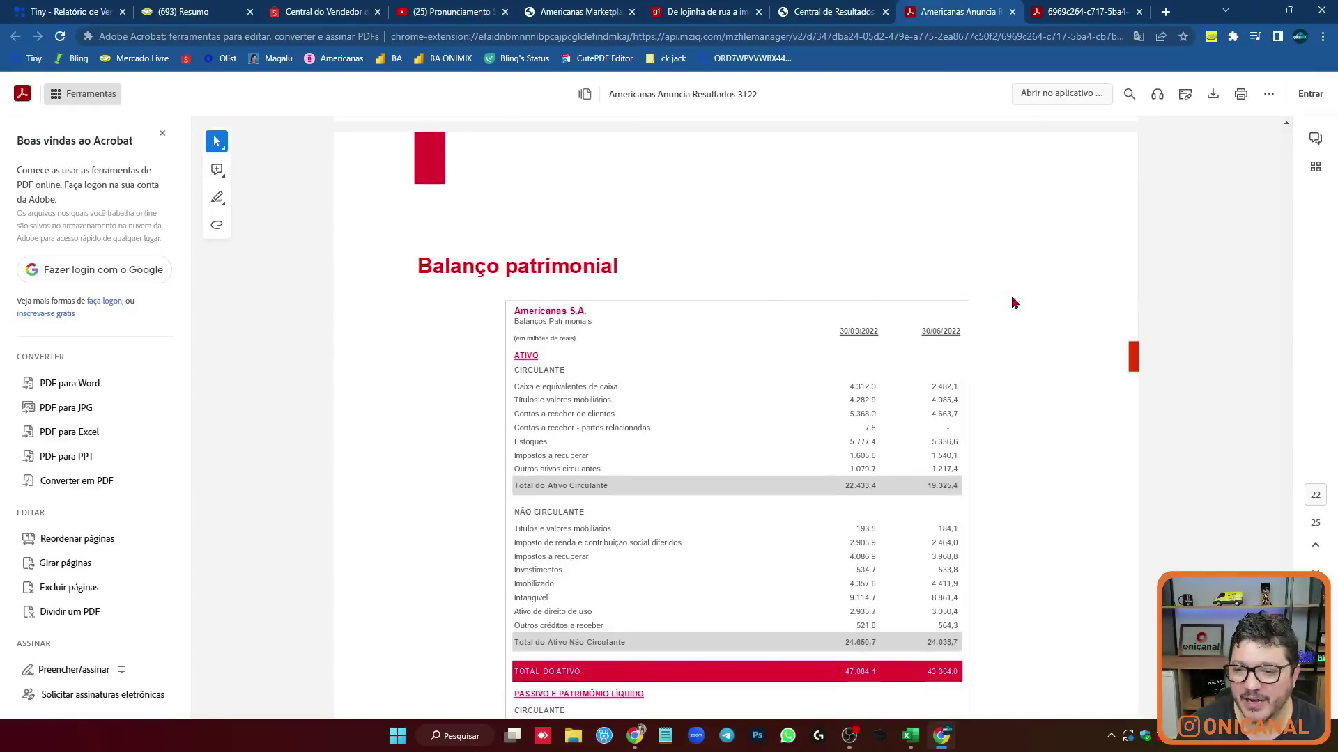
scroll(1044, 249, down, 7)
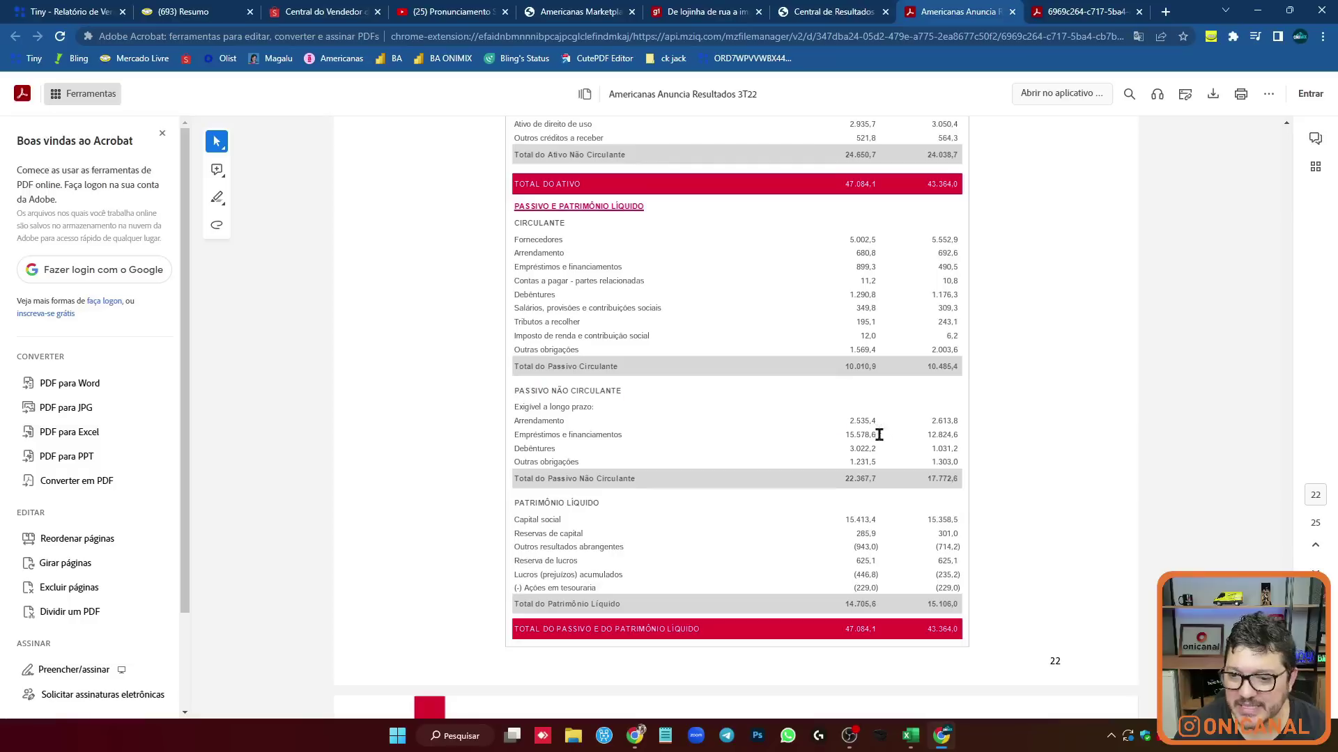
drag(854, 475, 876, 479)
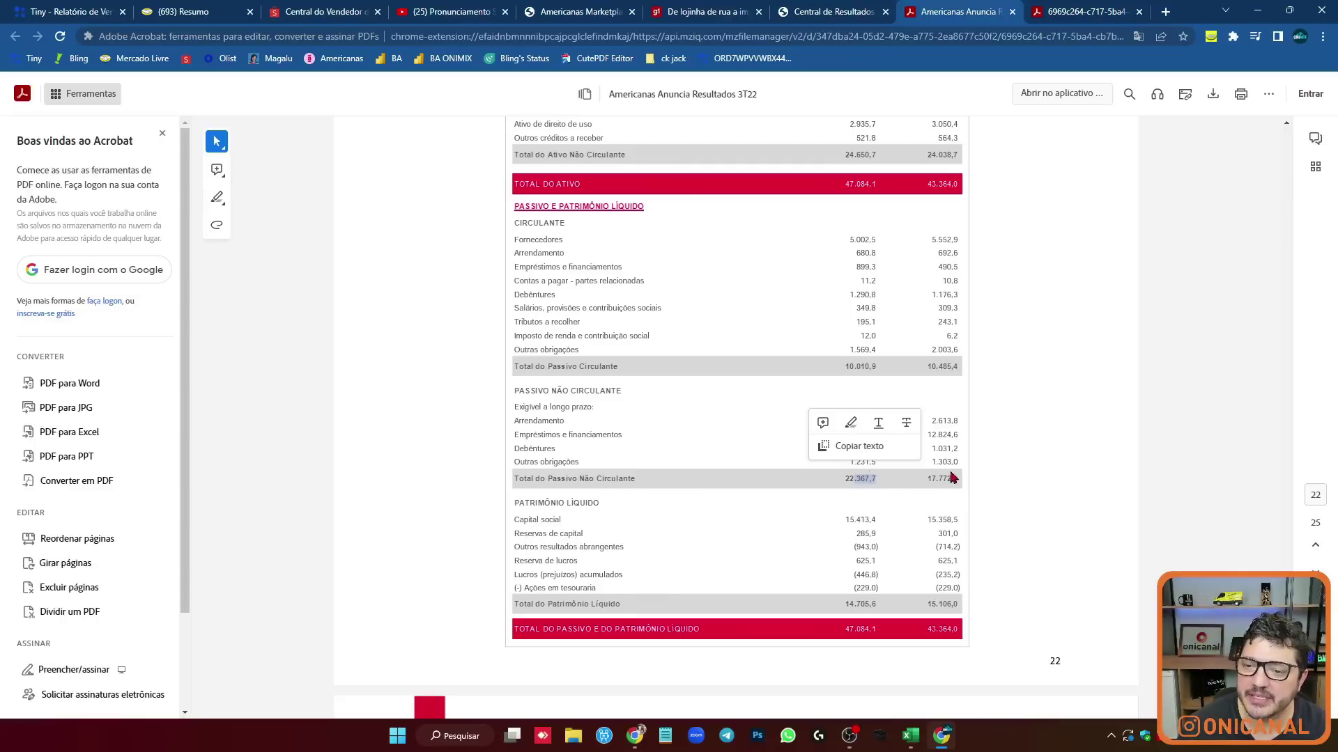
Return to the Sérgio Rial video, play a few seconds from 7:55, and pause it.
click(401, 9)
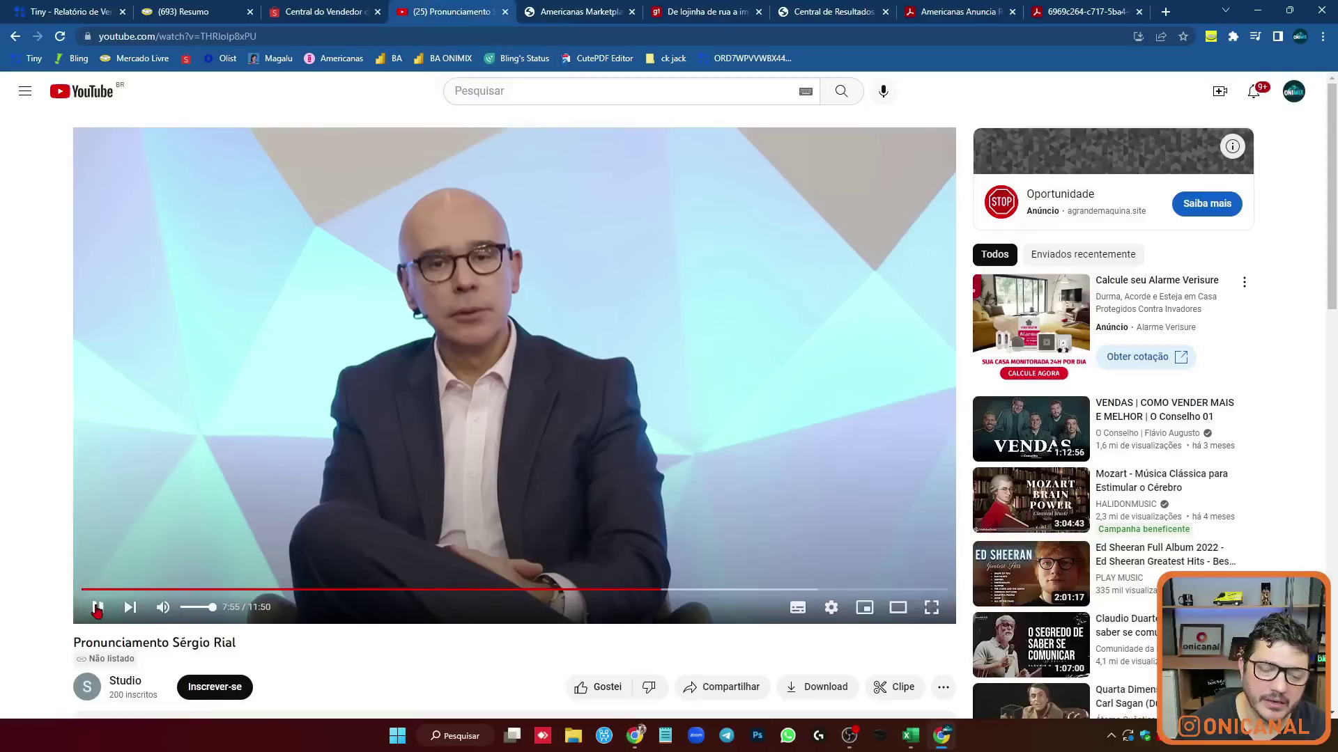
click(97, 609)
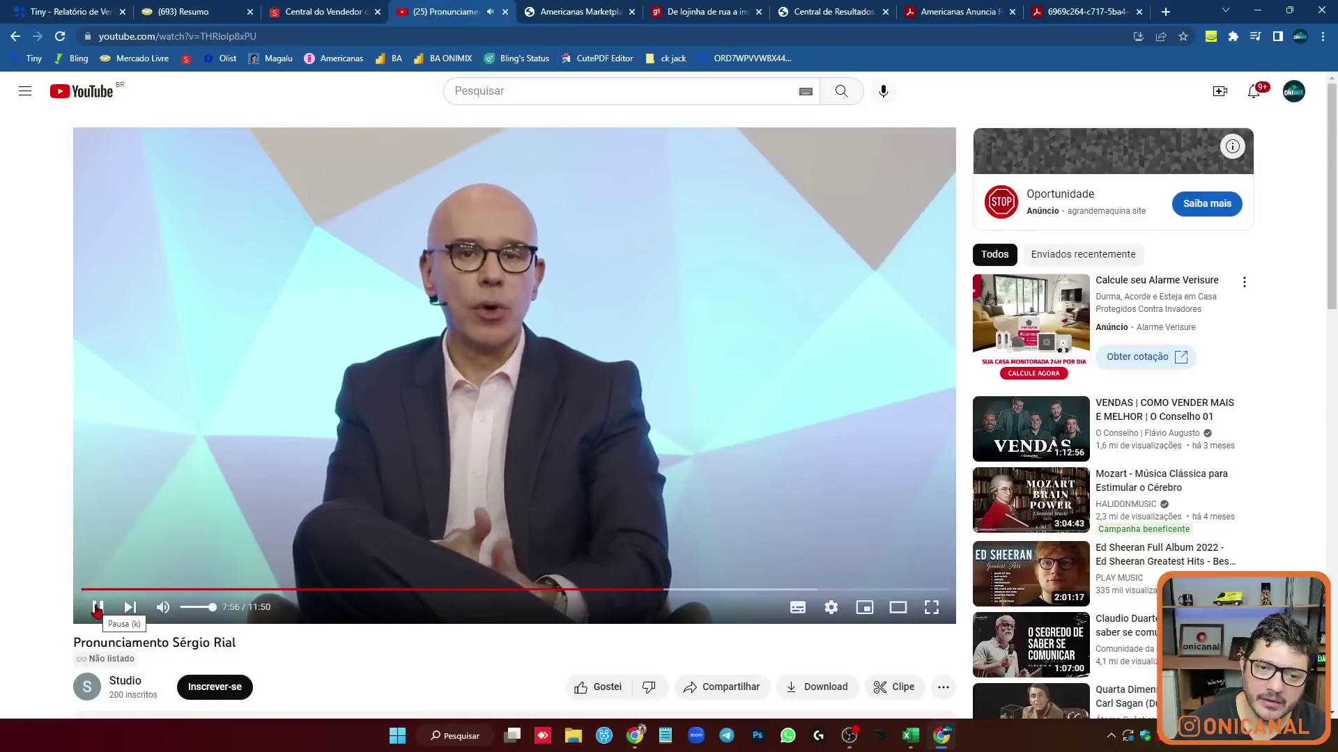
click(97, 609)
Switch to the Americanas 3T22 PDF and point out the 30/09/2022 values under Ativo Circulante in the Balanço patrimonial.
click(961, 11)
scroll(1074, 282, up, 6)
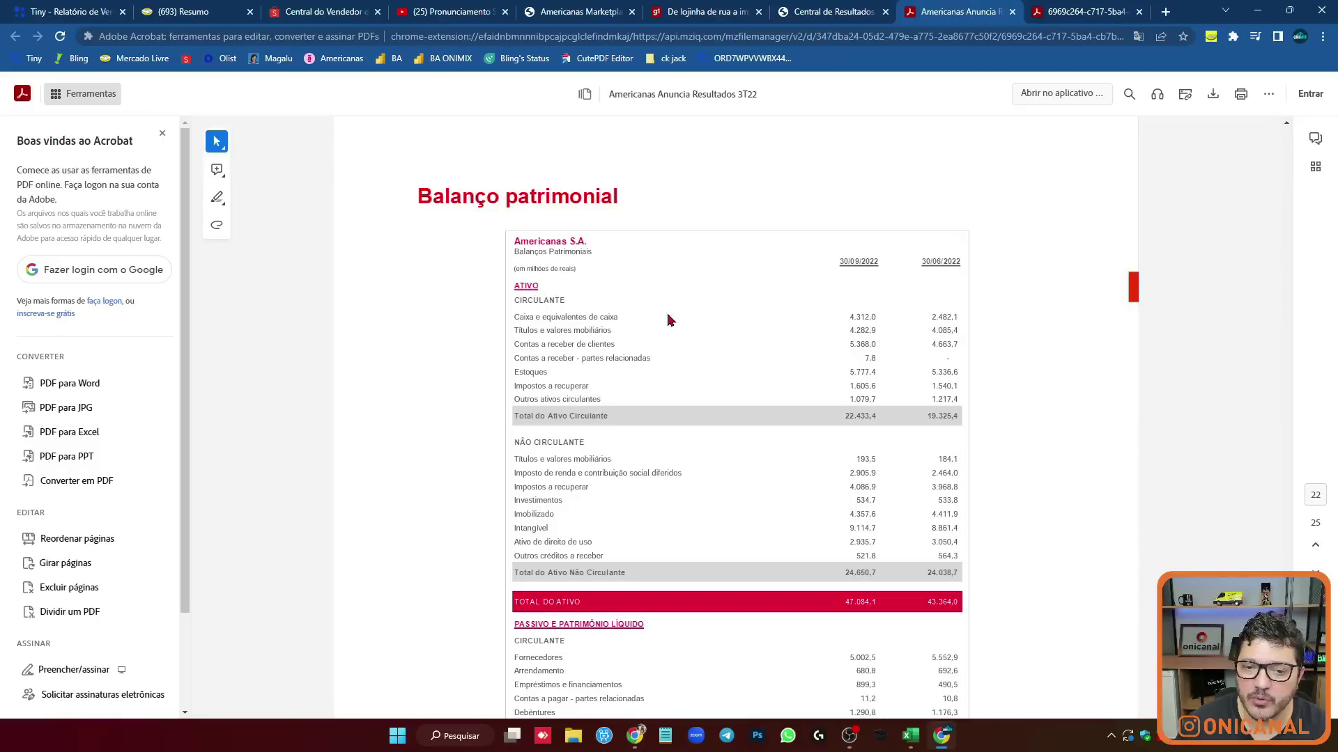
double_click(871, 339)
click(904, 364)
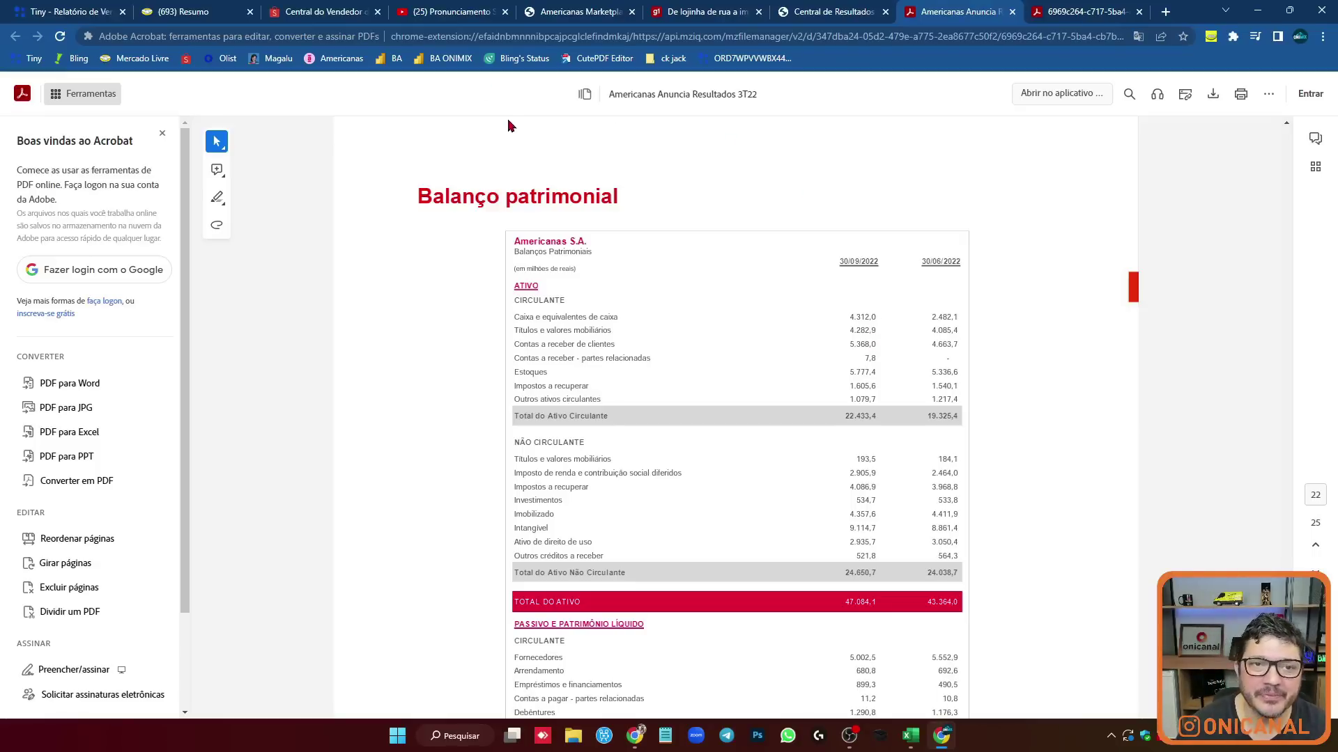
Return to the Sérgio Rial video and continue it to 8:00, pausing there.
click(480, 9)
click(98, 609)
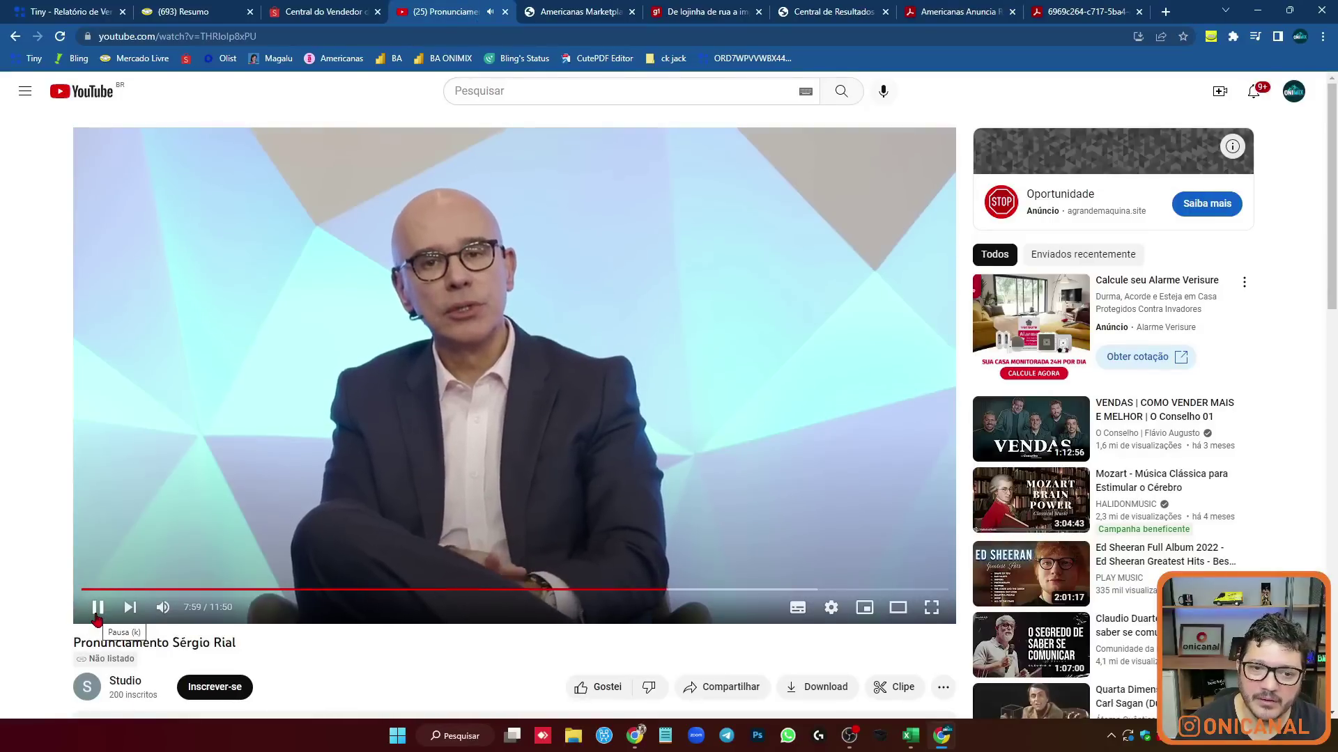
click(224, 535)
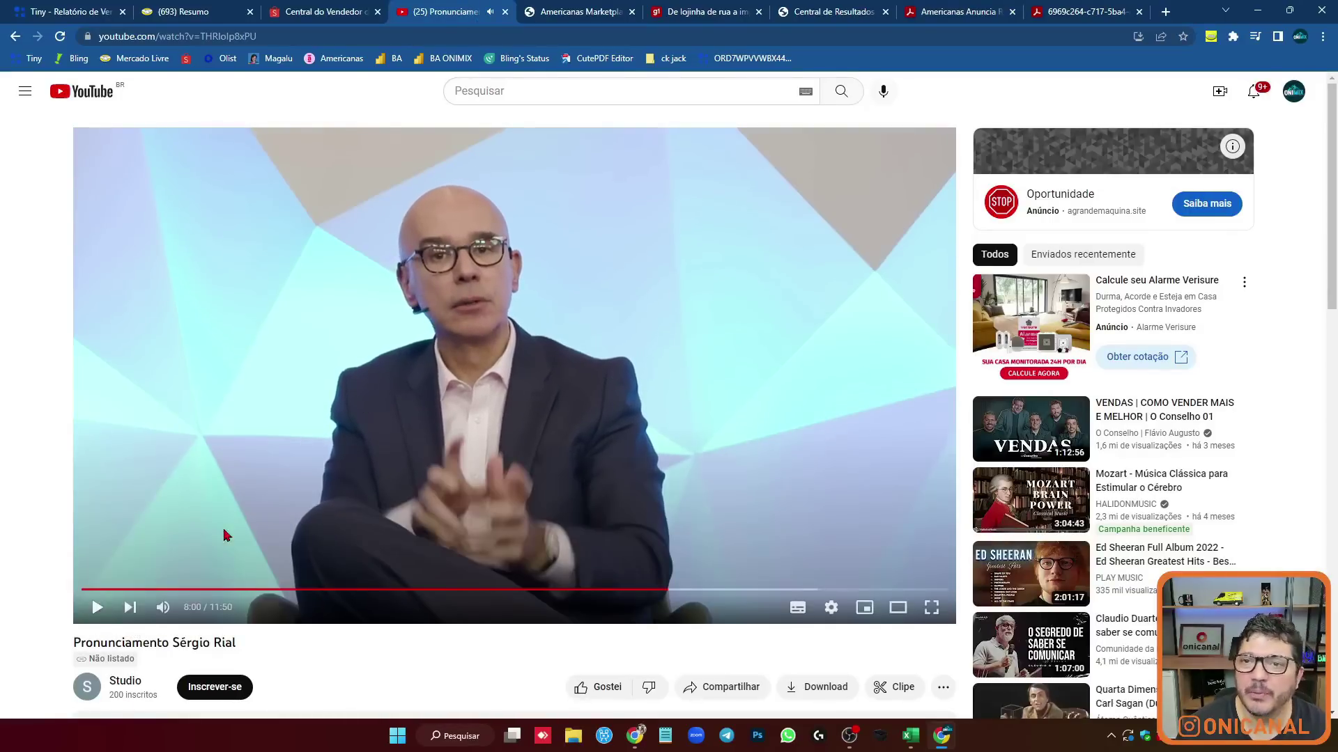
Switch to the Americanas 3T22 PDF and point out the 30/06/2022 value of Total do Patrimônio Líquido.
click(942, 10)
scroll(1055, 435, down, 1)
scroll(1048, 428, down, 6)
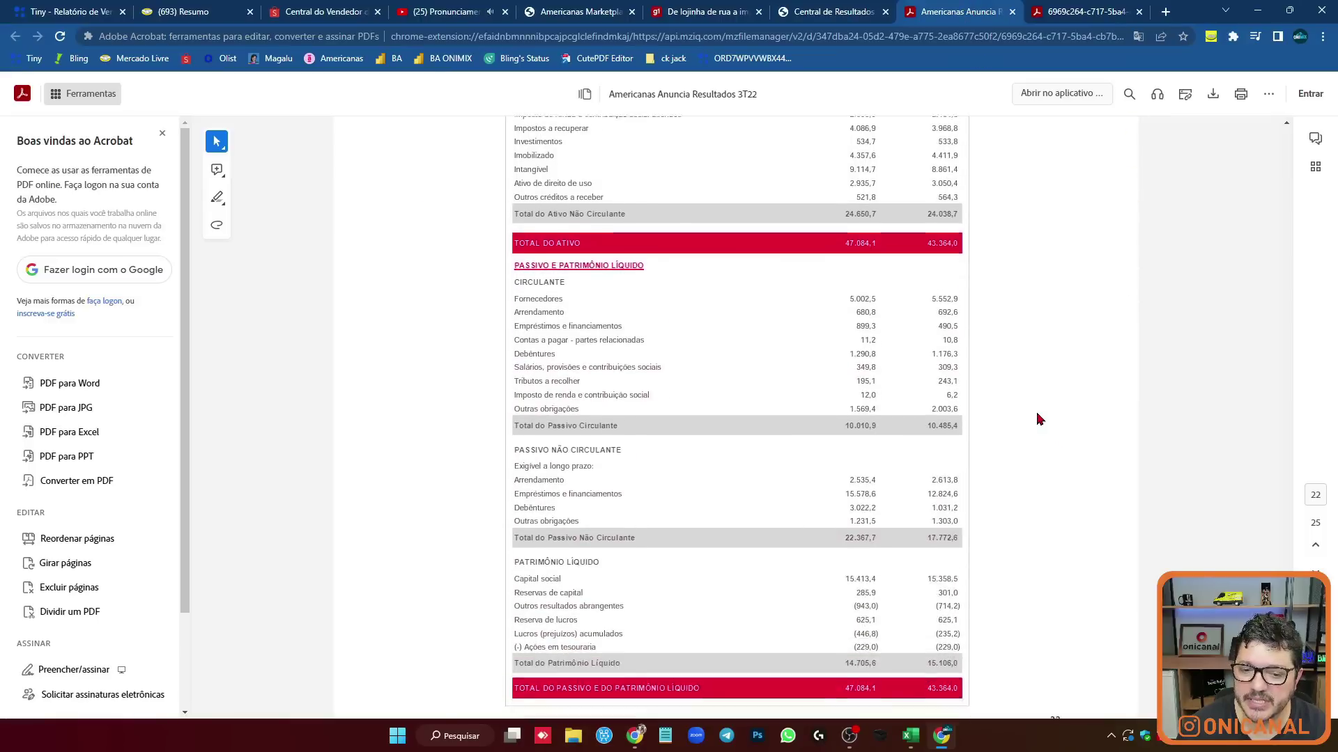
double_click(926, 533)
click(925, 533)
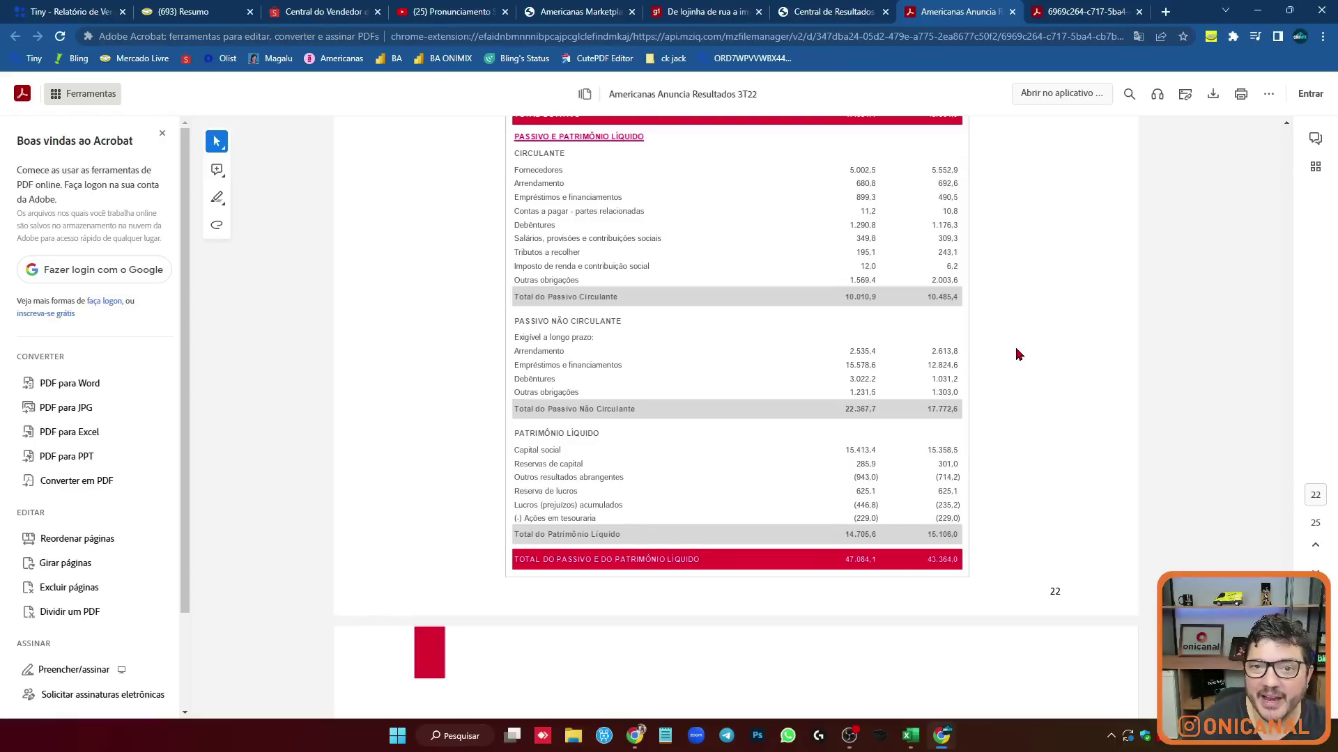
Return to the Sérgio Rial video, play it from 8:00 and pause it at 8:09.
click(561, 12)
click(481, 10)
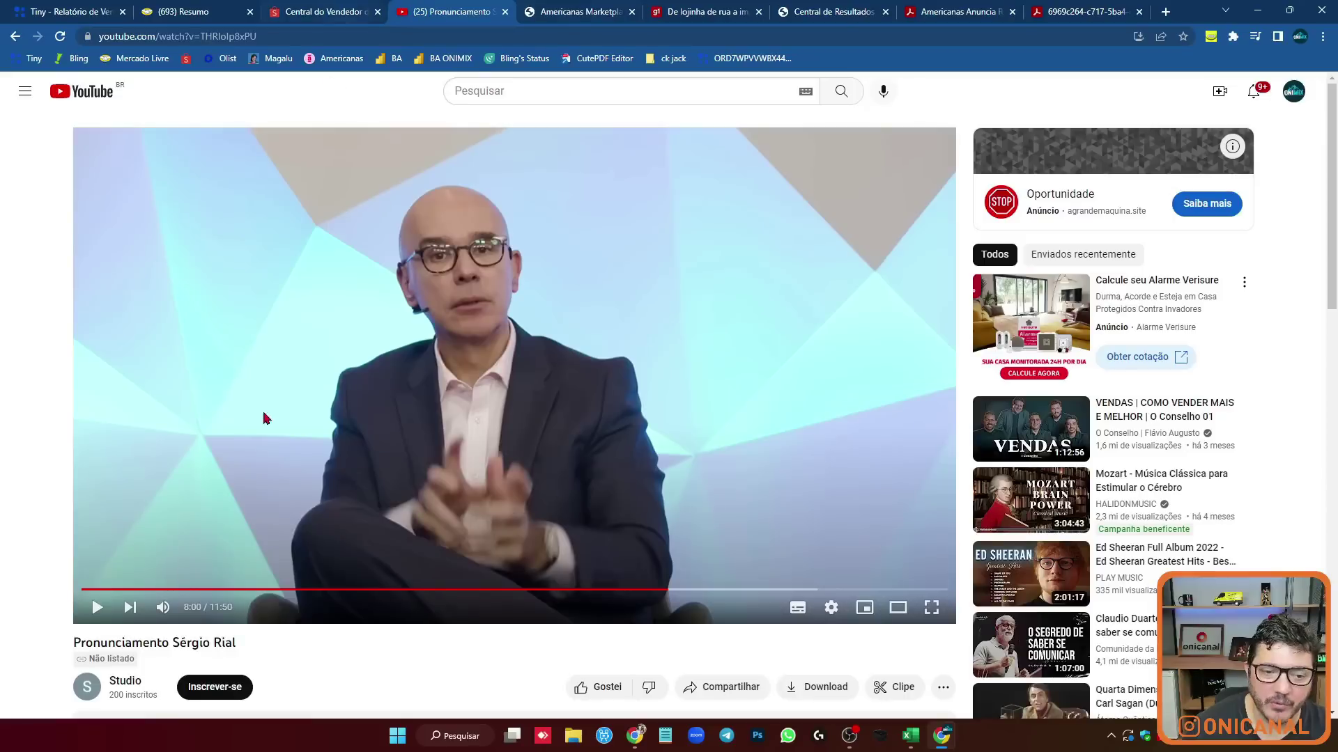
click(98, 609)
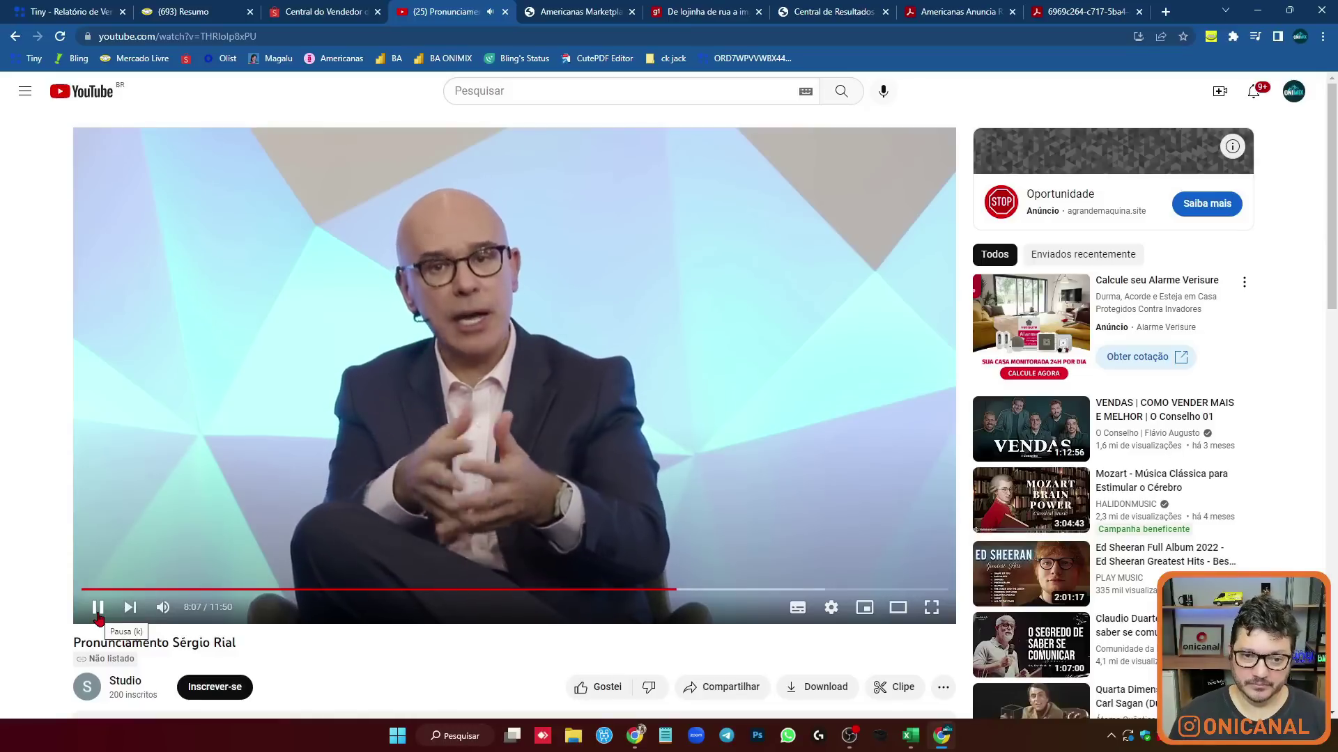
click(98, 607)
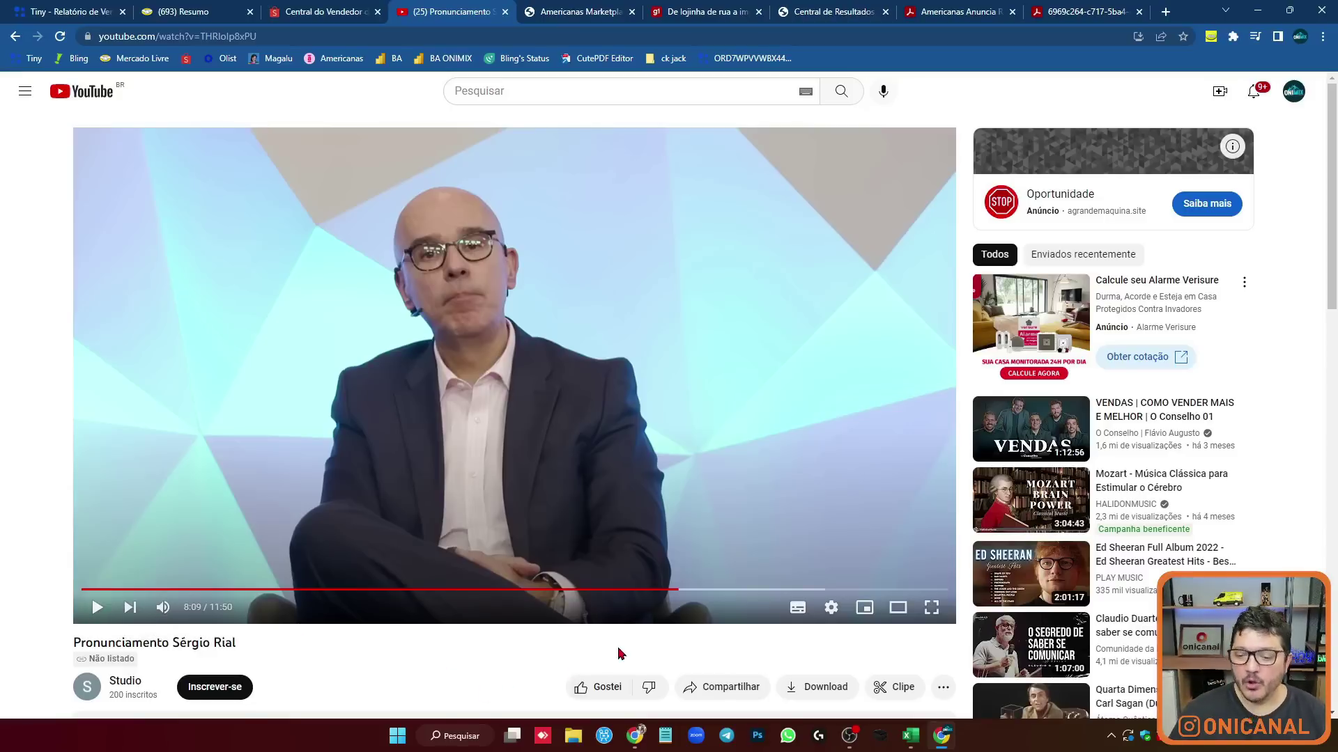
Switch to the DRE e Balanço workbook in Excel and undo the edits that moved the 50.000 supplier debt from Fornecedores a Pagar into Empréstimos.
click(910, 742)
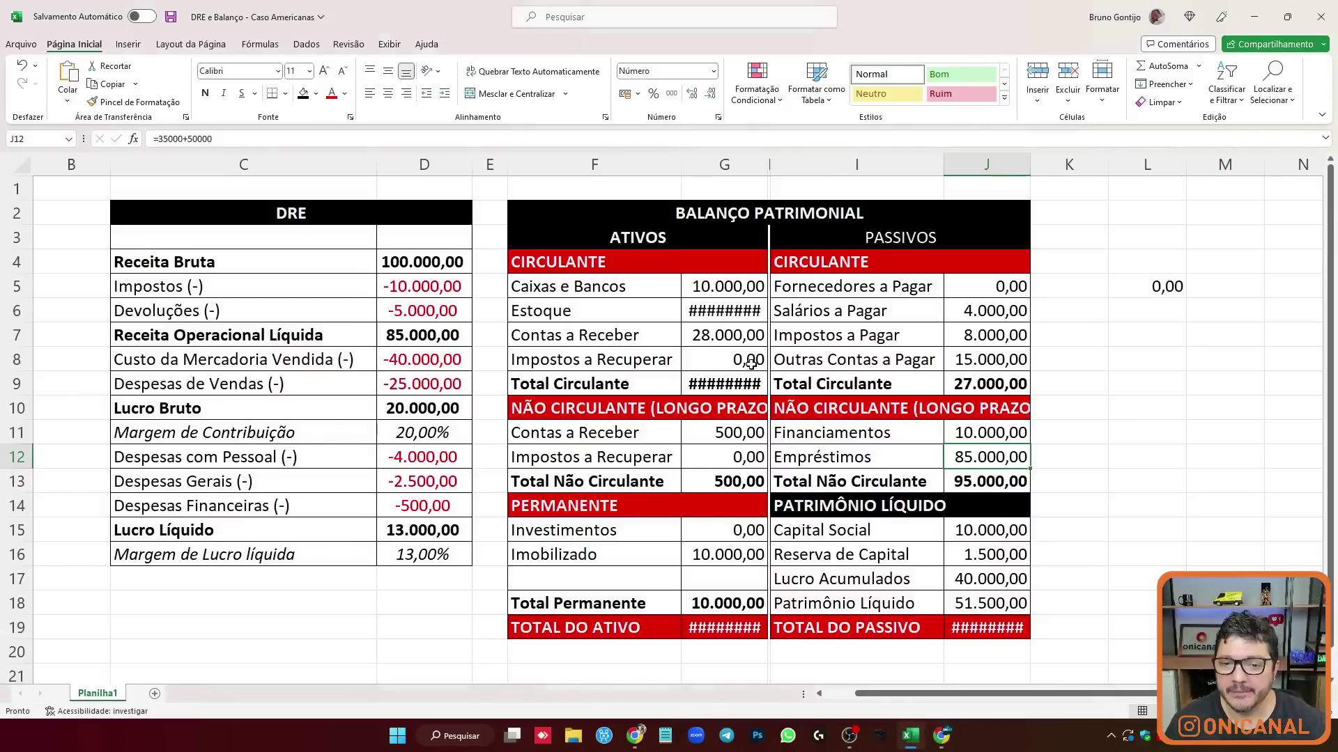
double_click(769, 164)
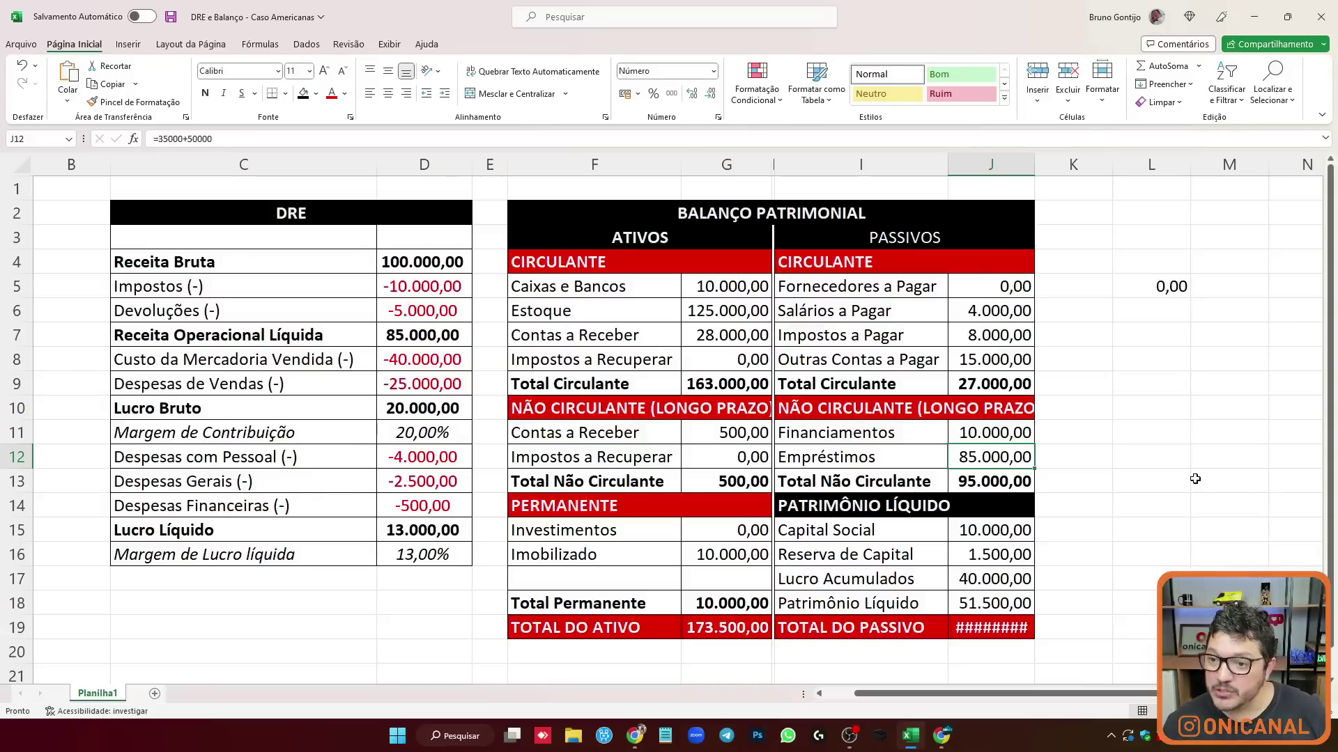
key(ctrl+z)
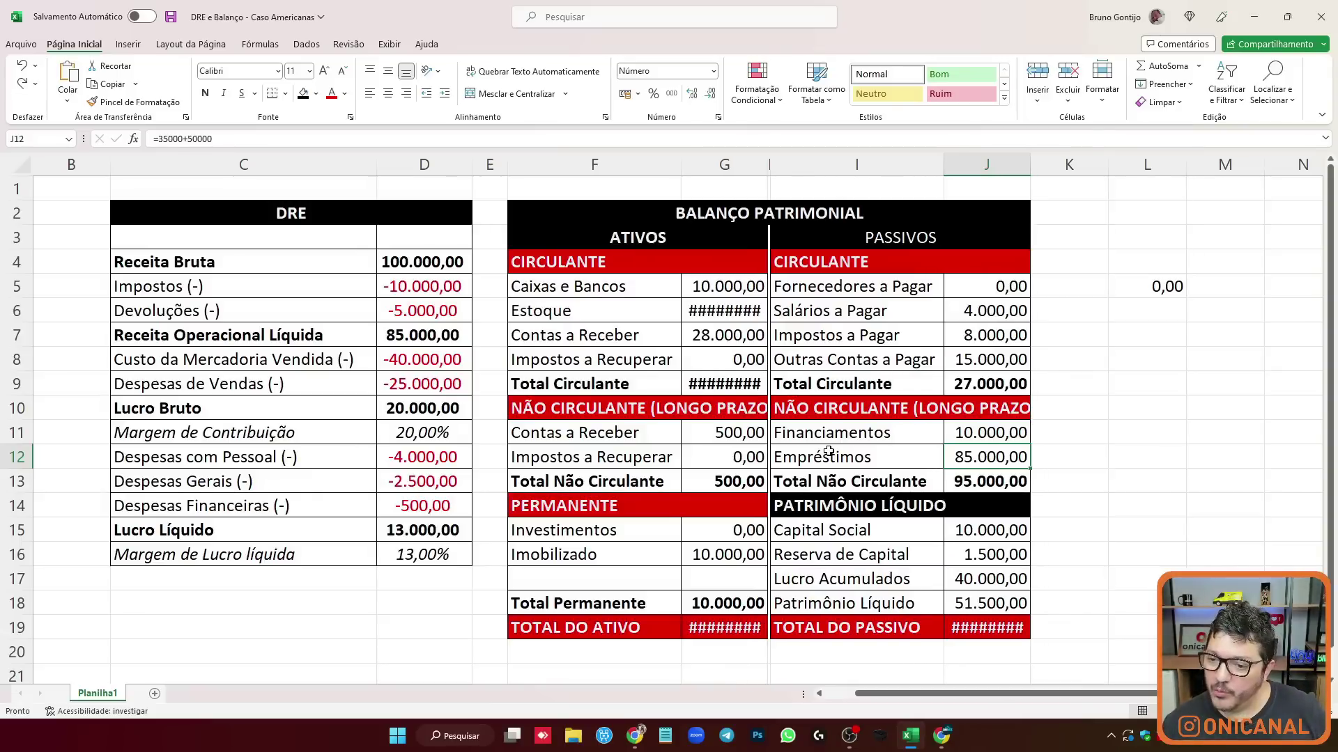
scroll(828, 451, up, 1)
key(Left)
key(ctrl+z)
key(ctrl+z)
key(ctrl+z)
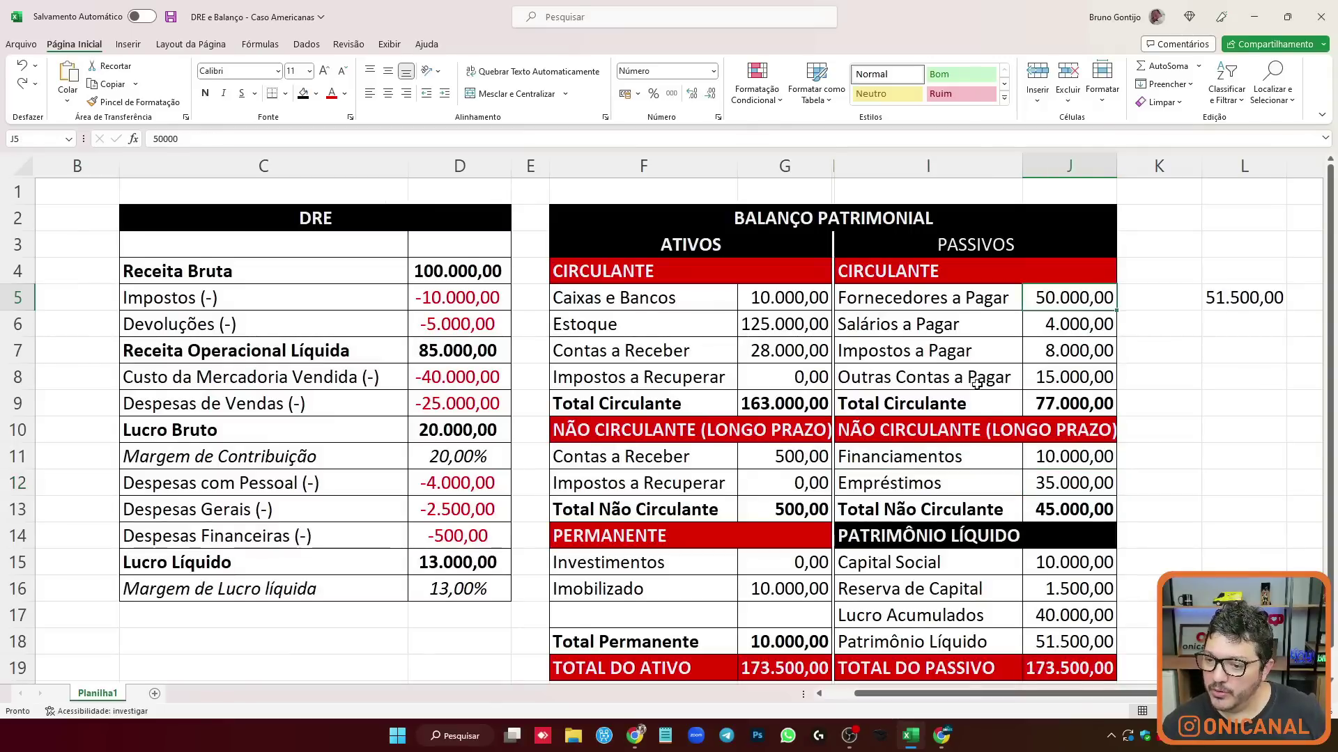
Clear the supplier-debt interest formula in L5 and widen column G to fit its values.
scroll(1168, 391, down, 1)
click(1212, 288)
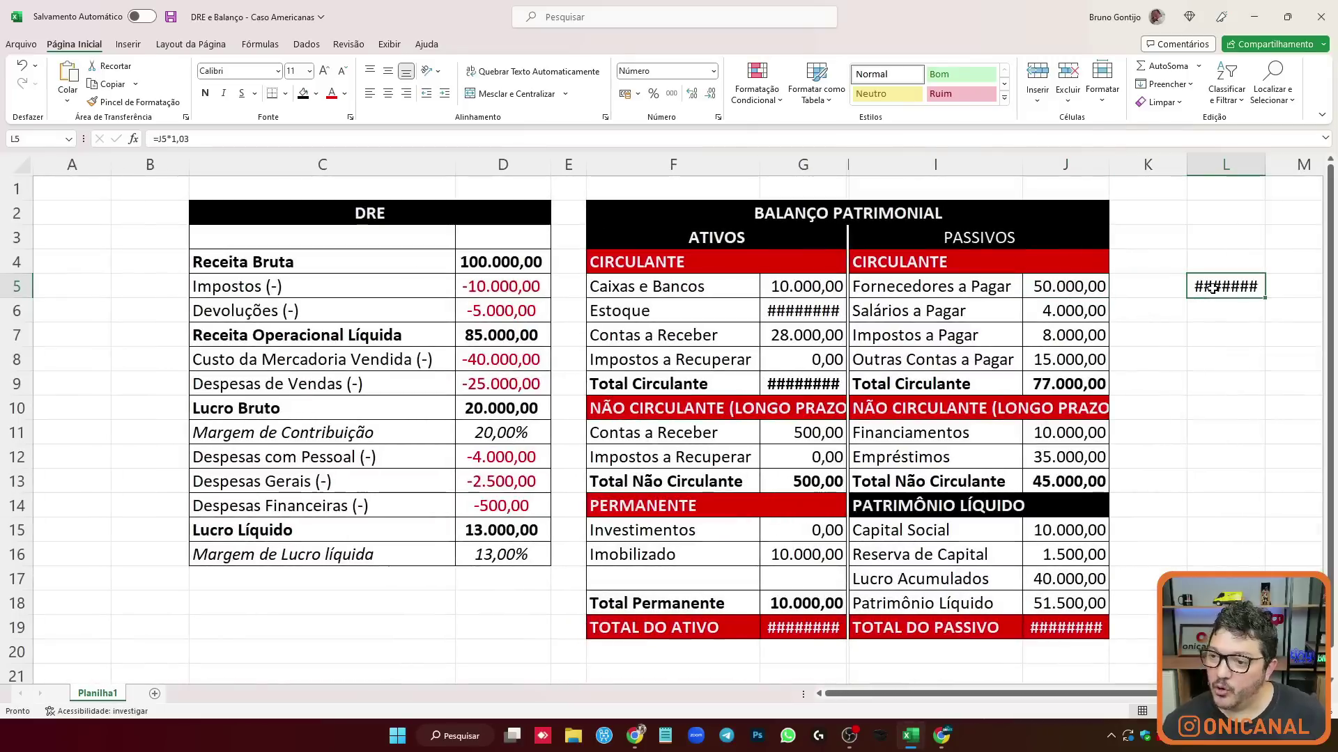
key(Delete)
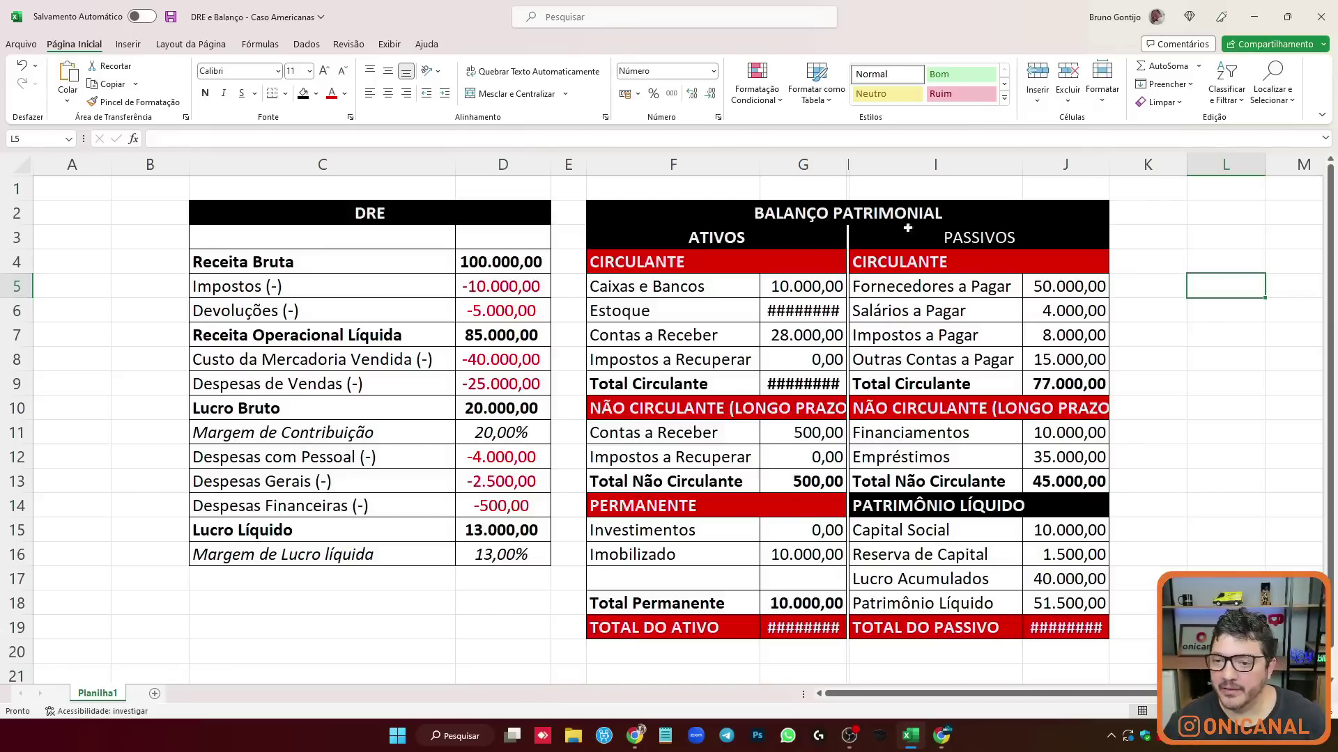
double_click(846, 156)
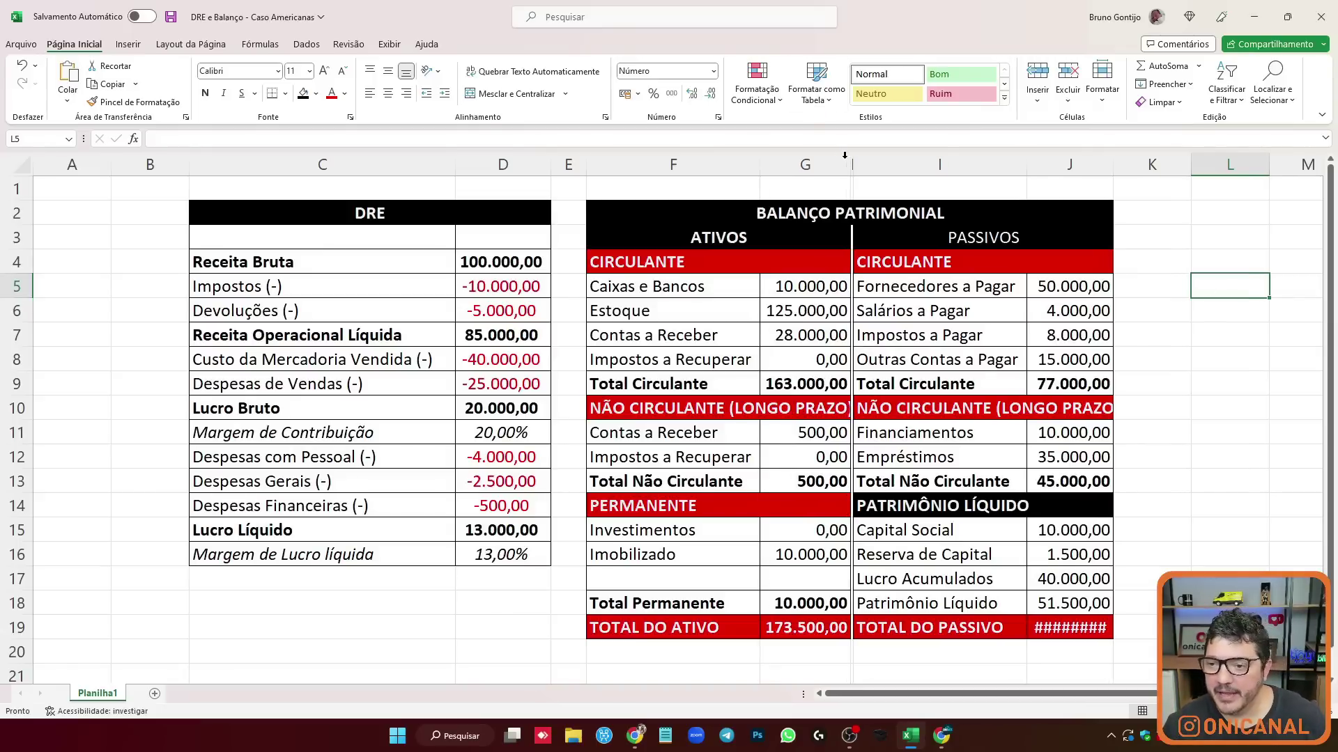
Enter 60000 in L5, in line with Fornecedores a Pagar, and fit column L to its contents.
click(1045, 285)
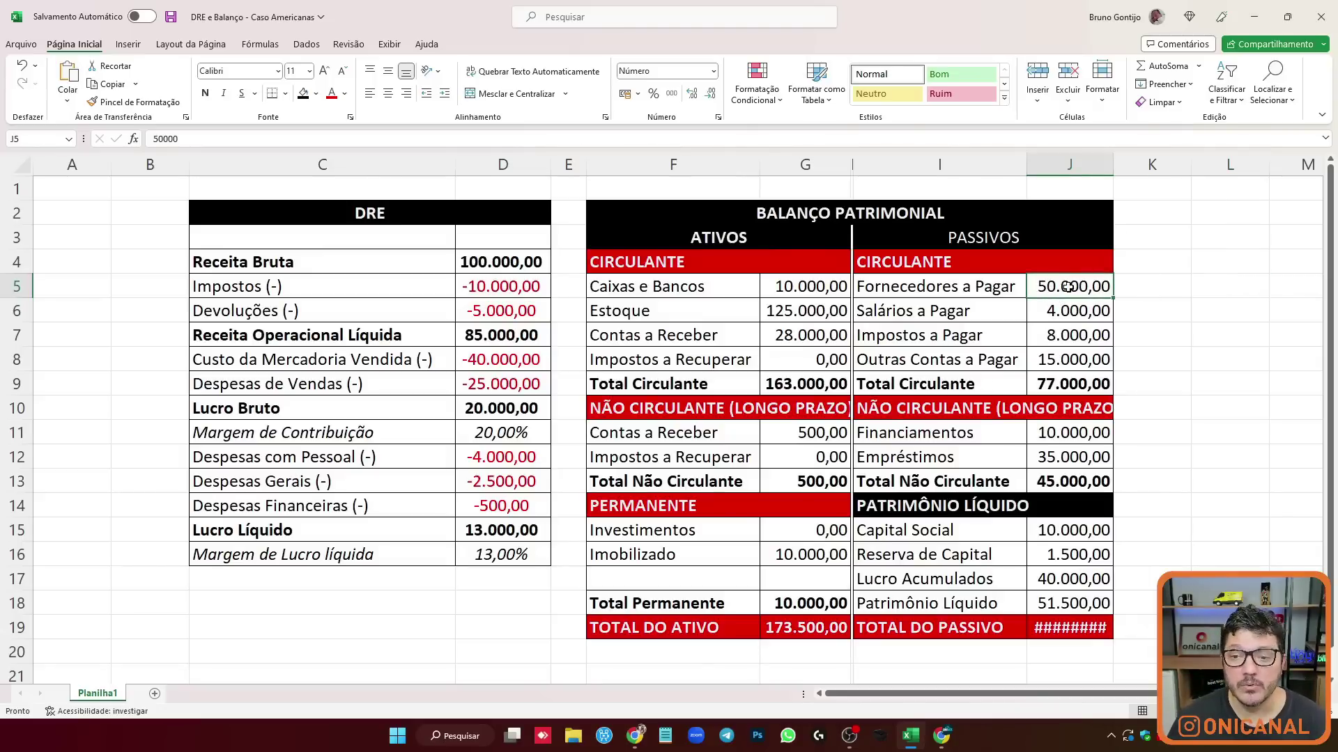
scroll(1202, 310, down, 2)
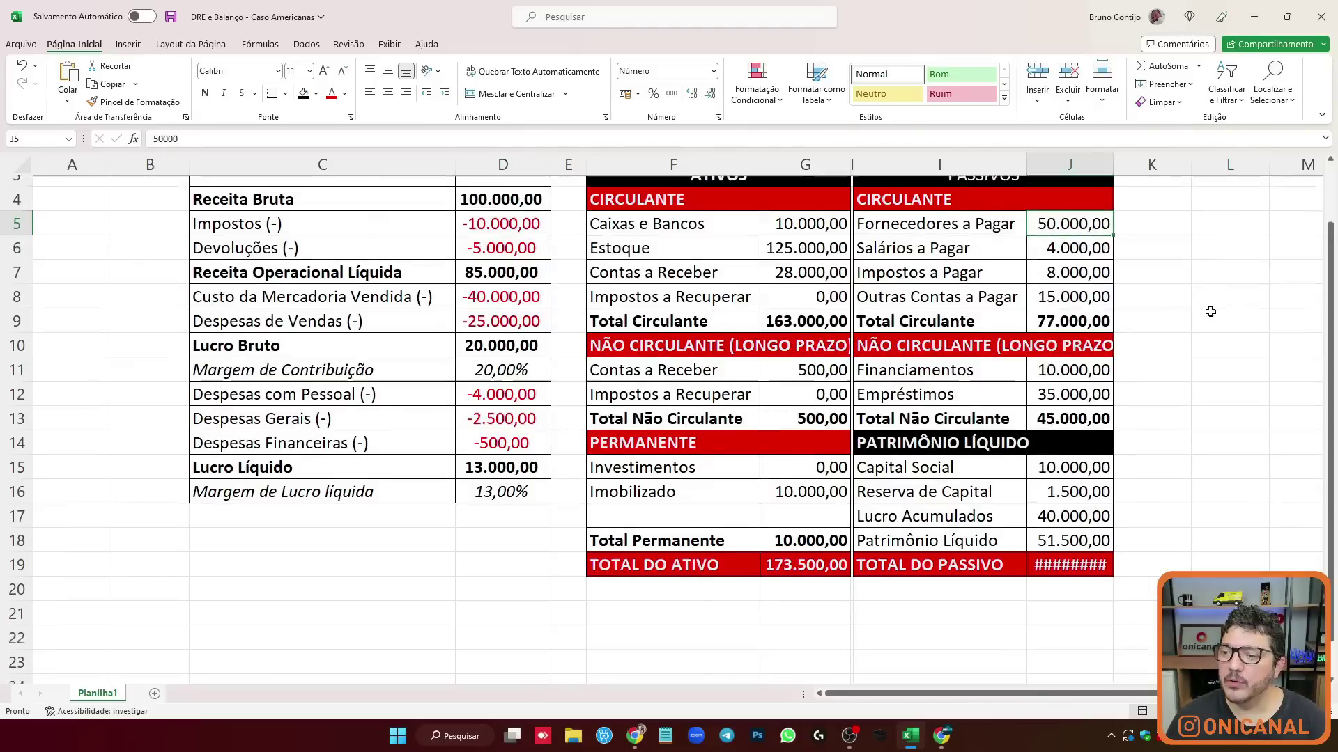
scroll(1190, 319, up, 2)
click(1194, 291)
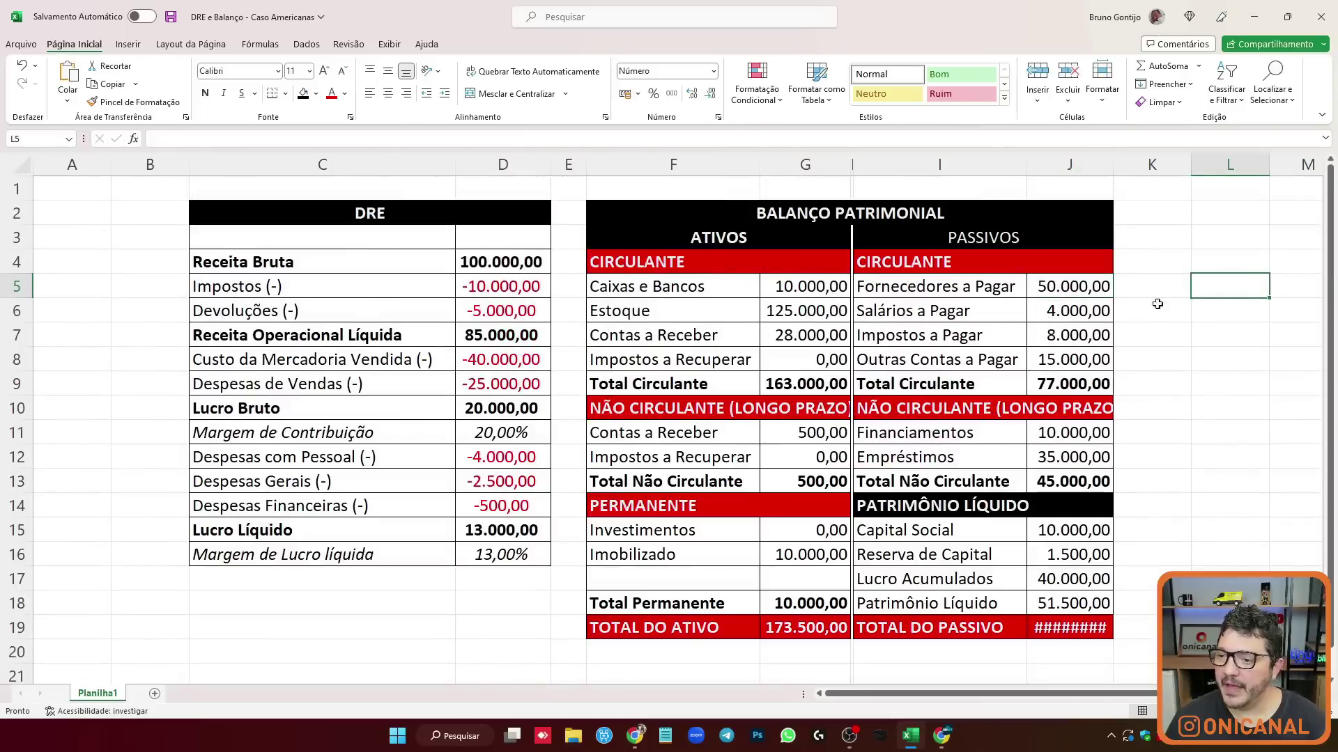
text(60000)
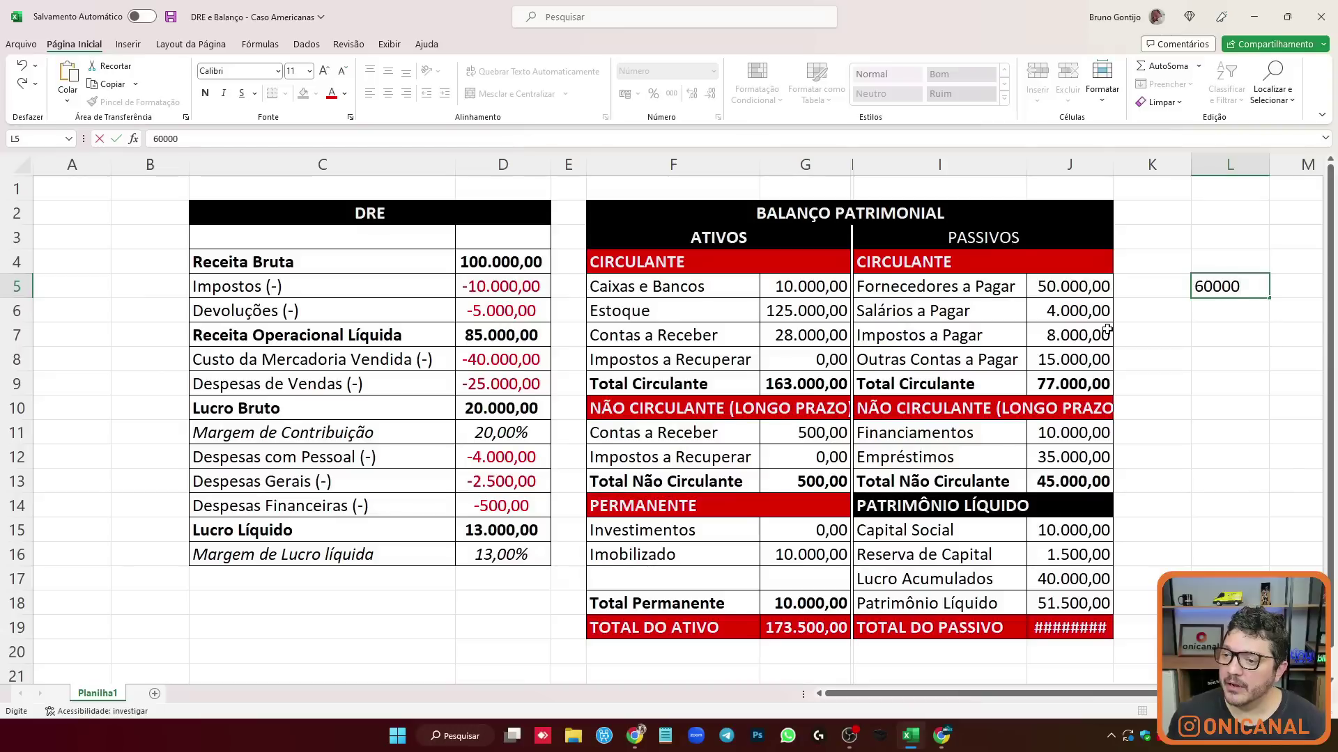
key(Return)
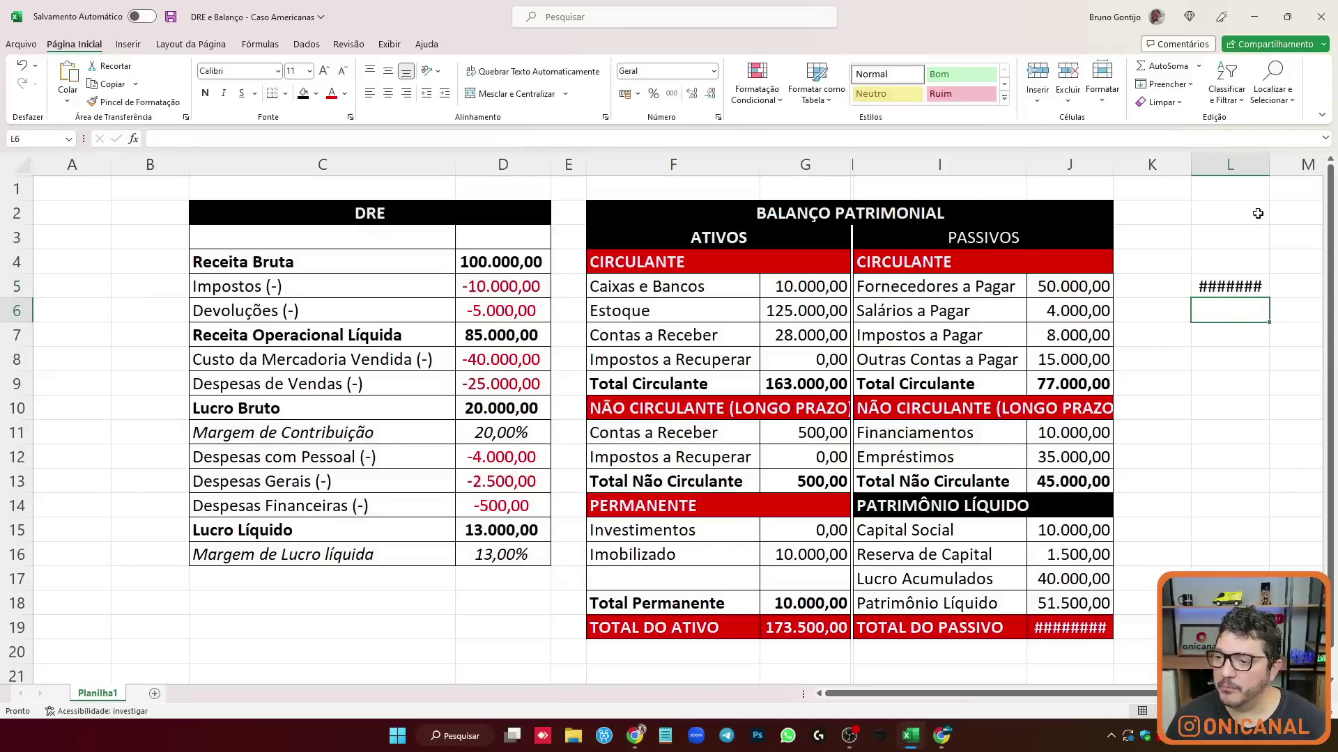
double_click(1269, 171)
click(1210, 280)
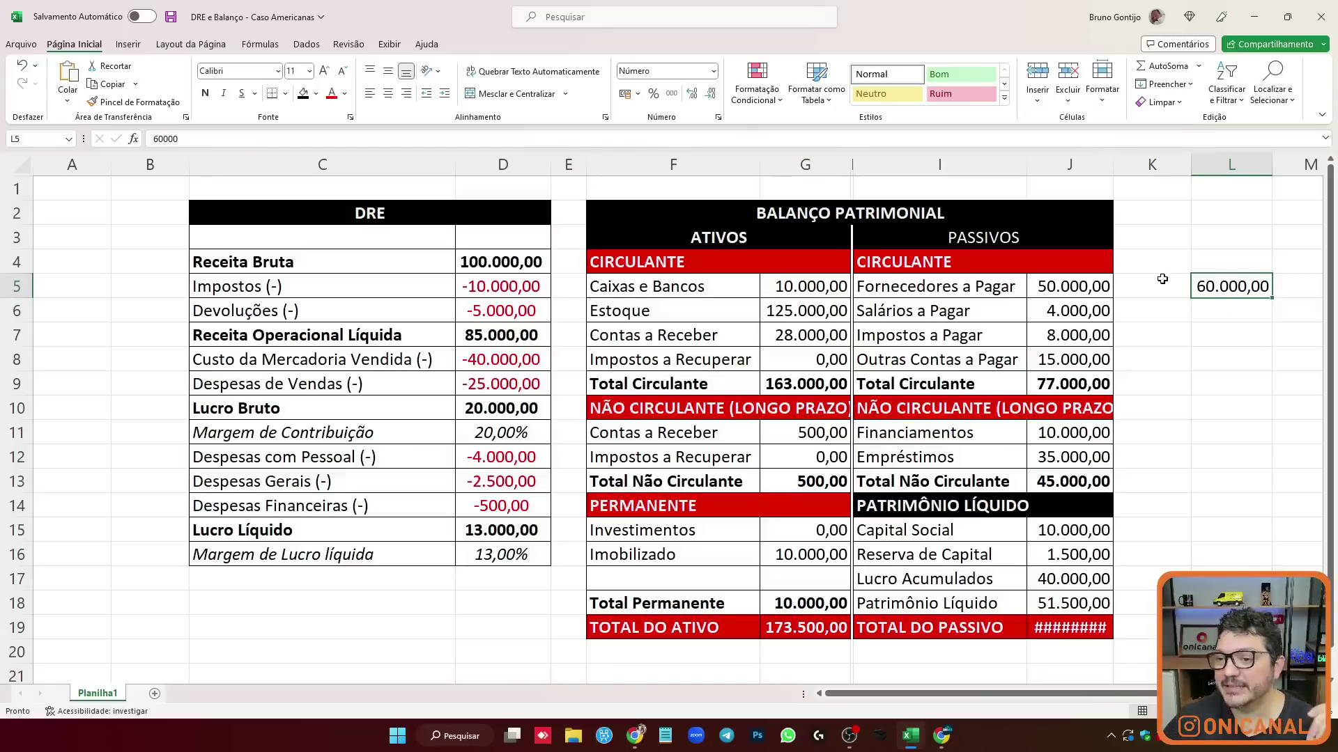
click(1062, 285)
click(149, 137)
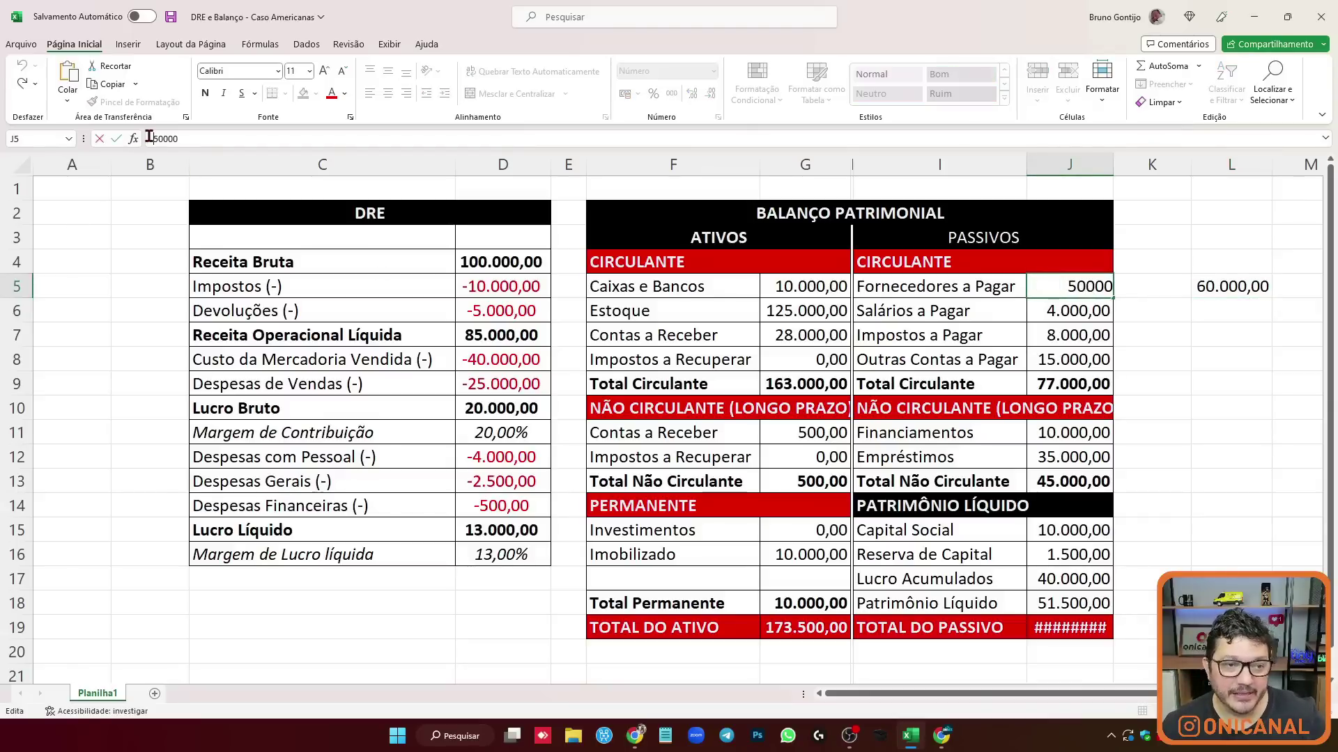
text(=)
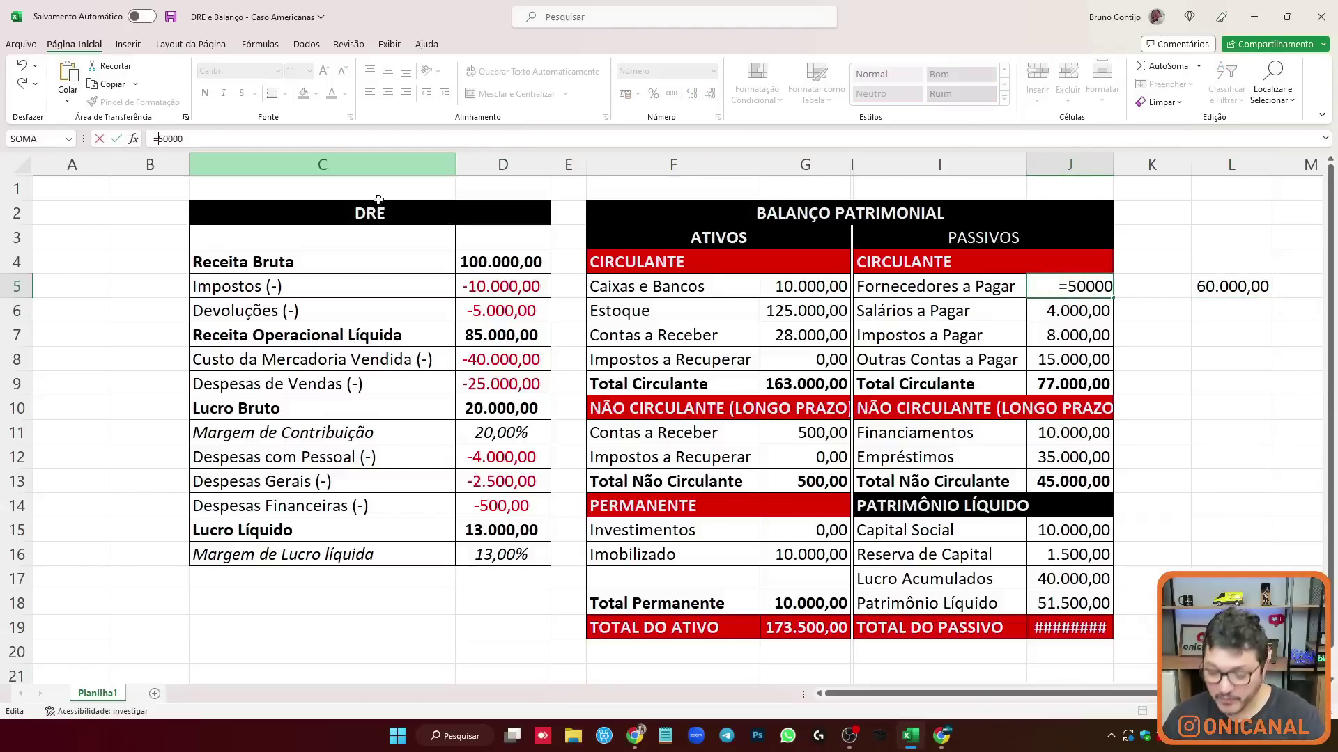
key(Escape)
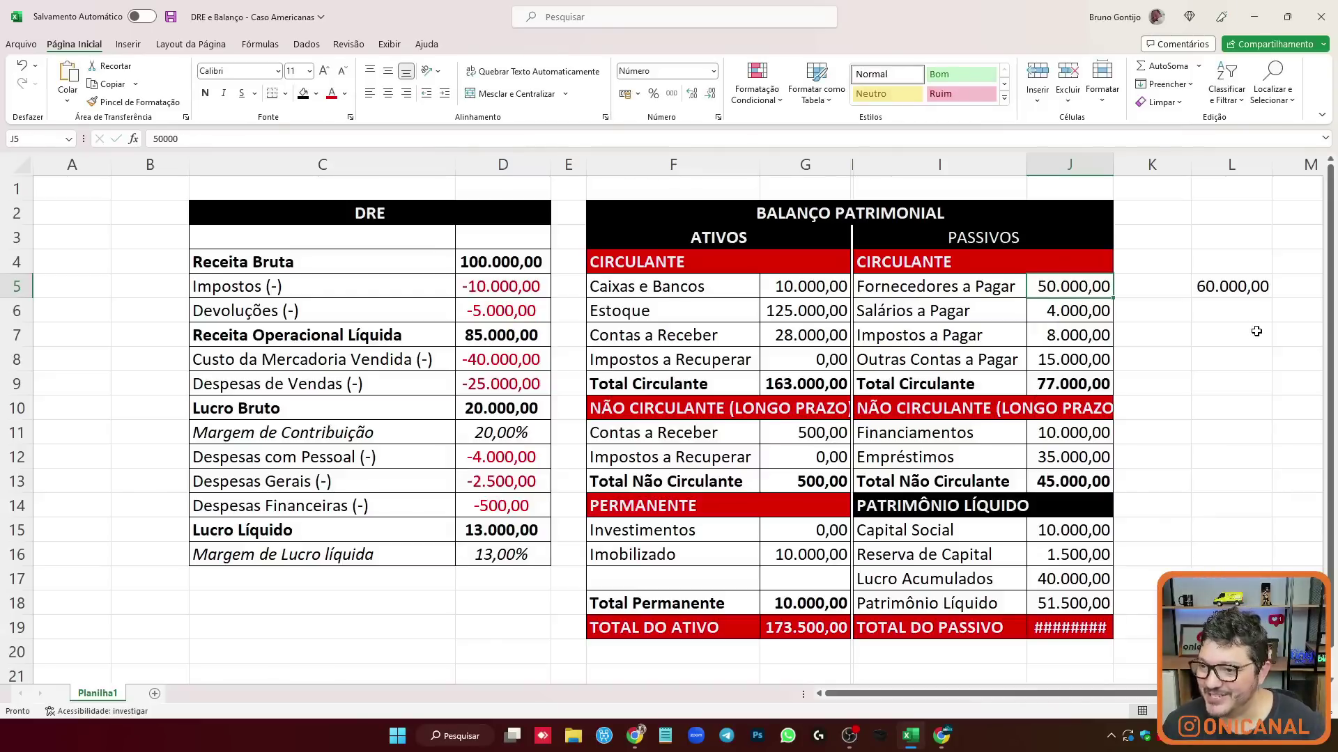
Change L5 to 30.000 and enter 250000 in L4 above it.
click(1225, 291)
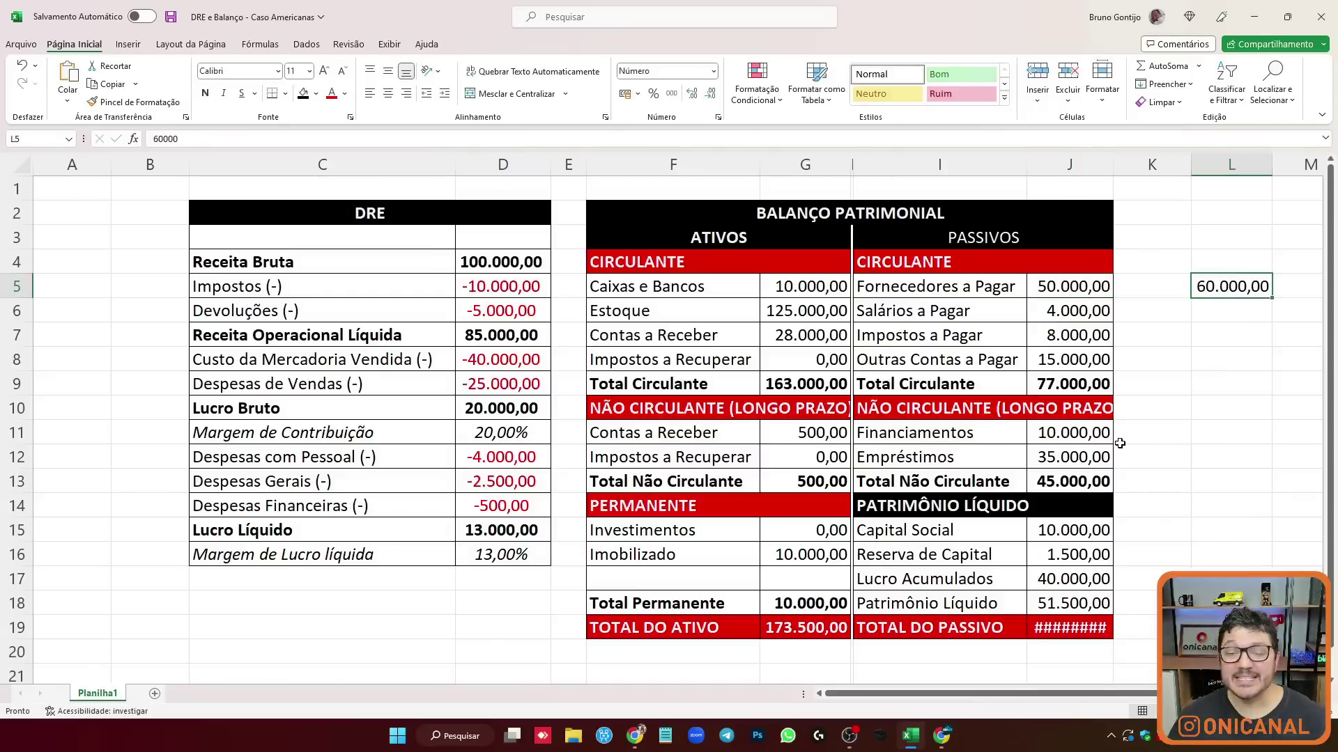
text(30)
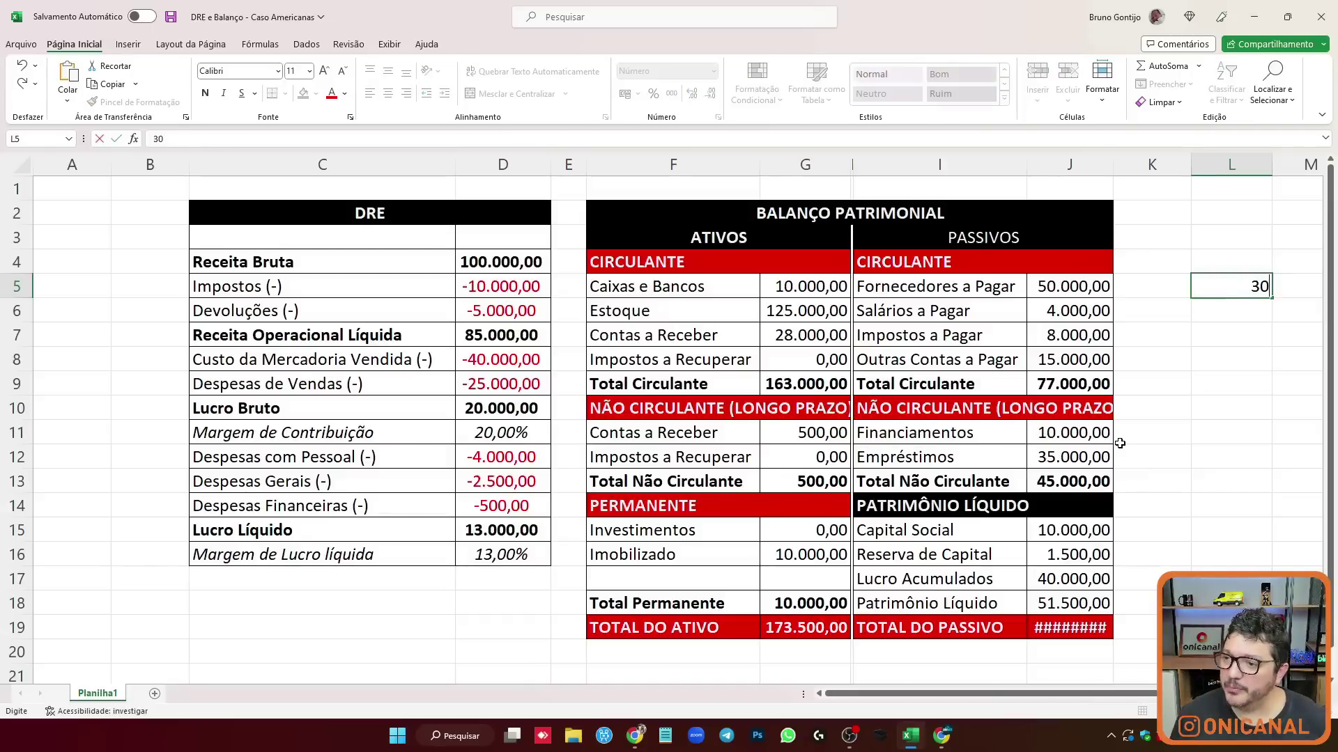
text(.000)
key(Return)
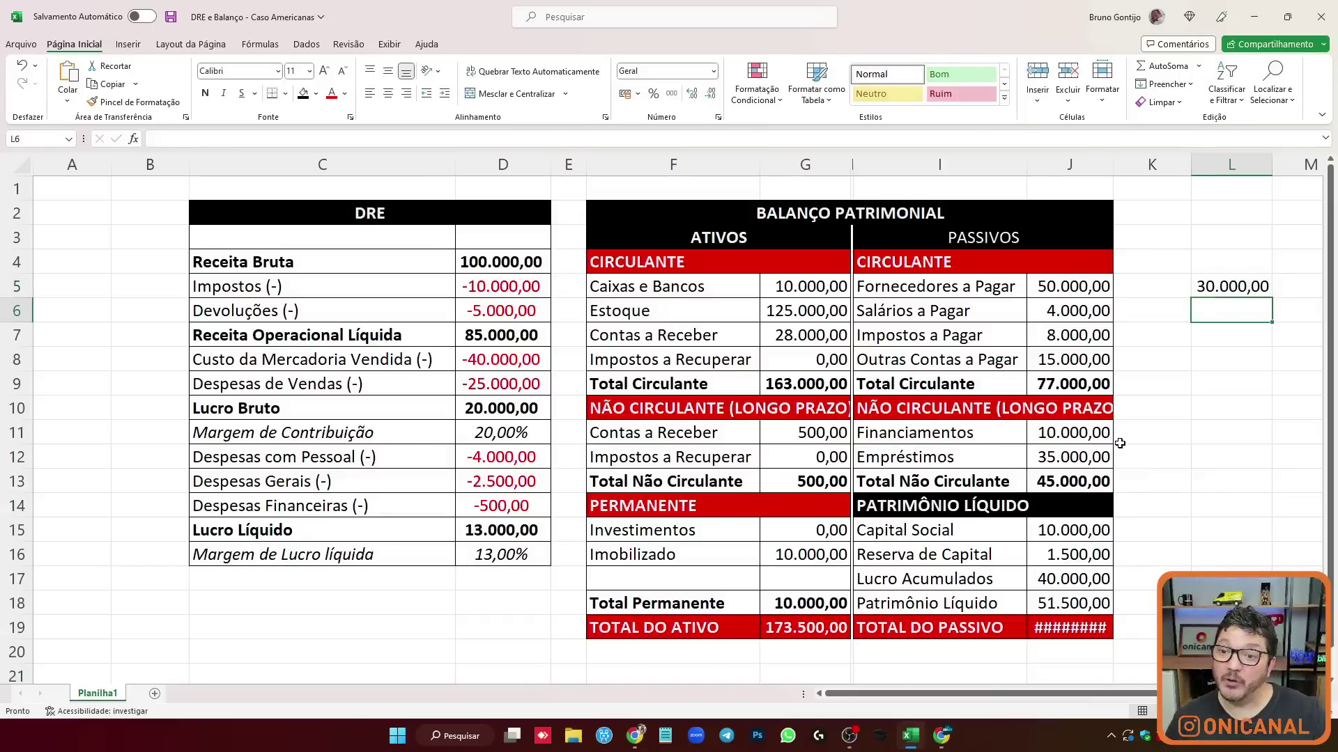
click(1224, 262)
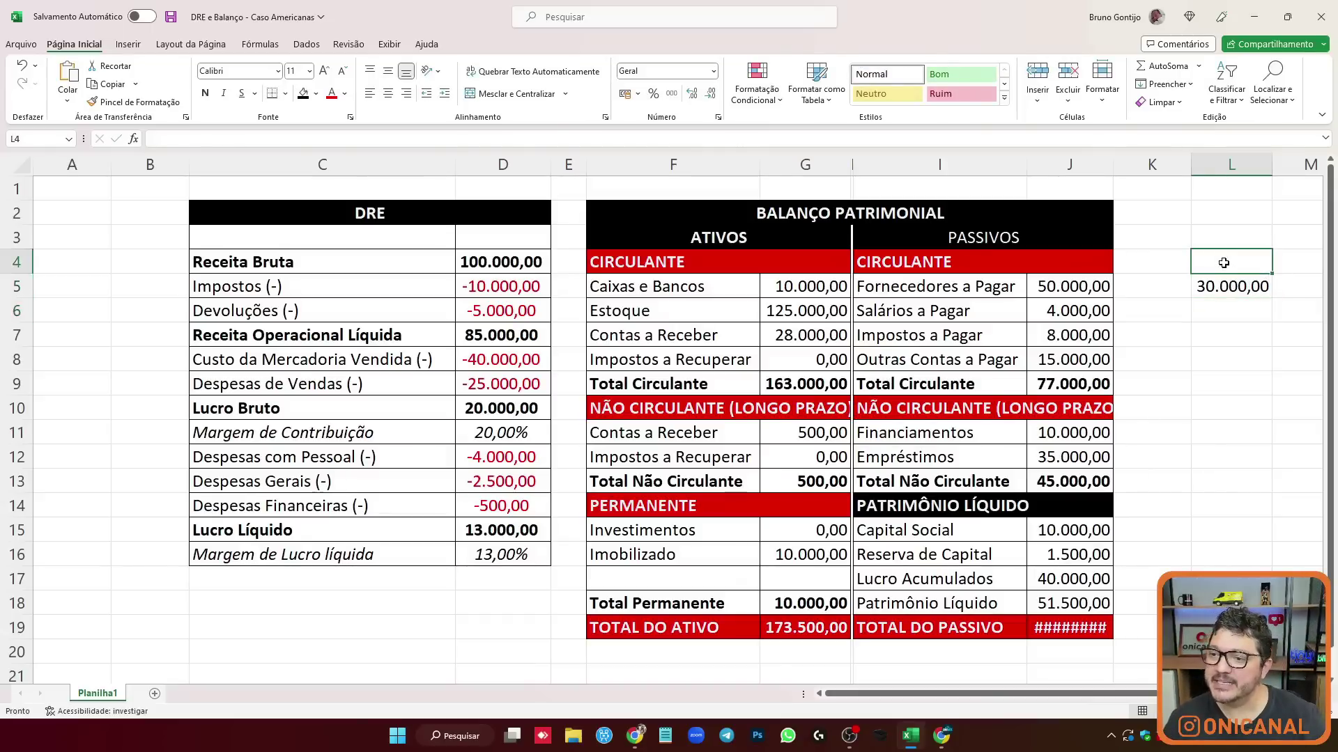
text(250000)
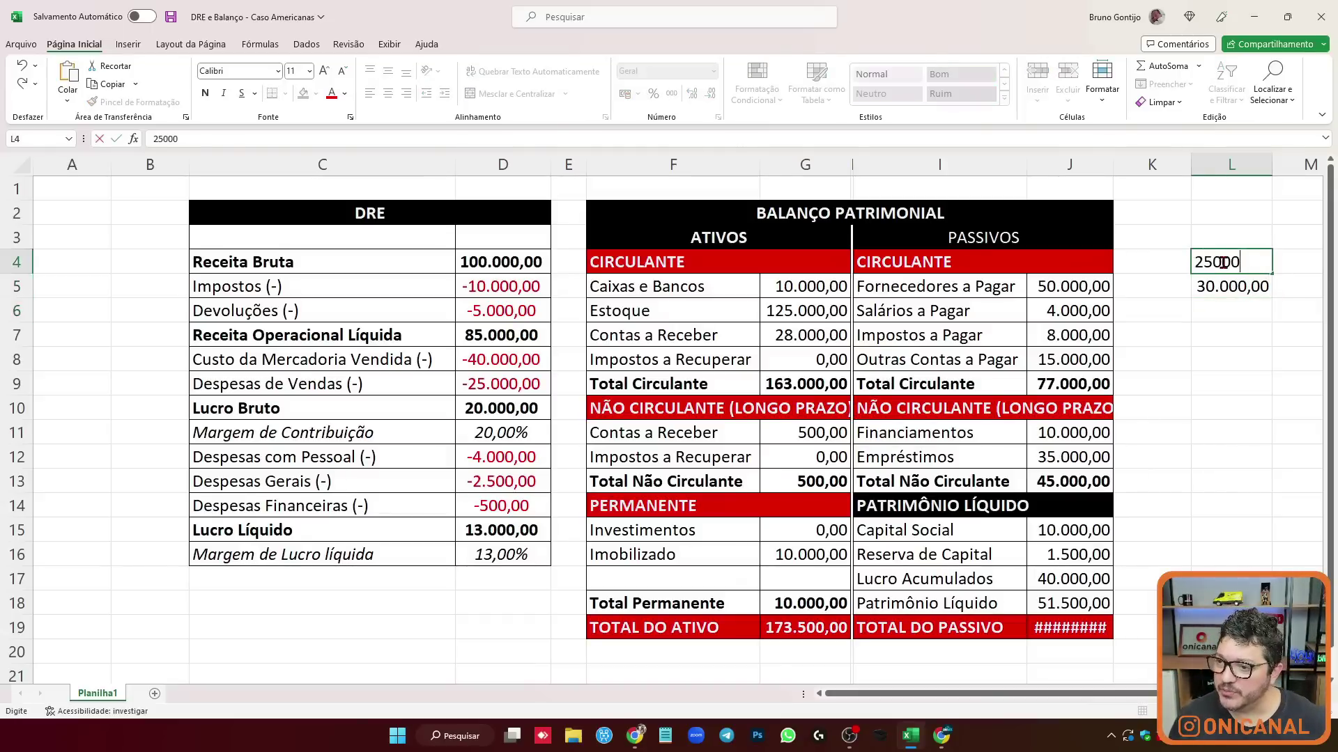
key(ctrl+Return)
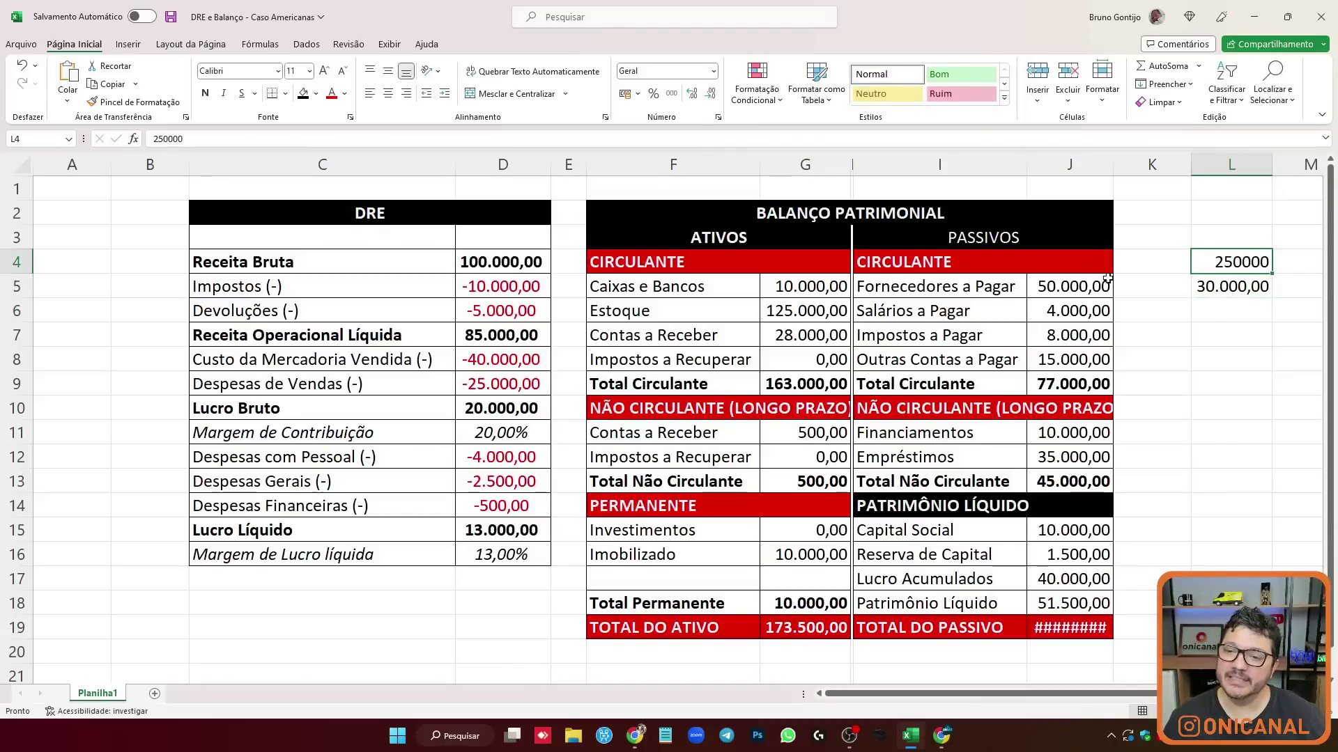
click(1076, 288)
click(151, 138)
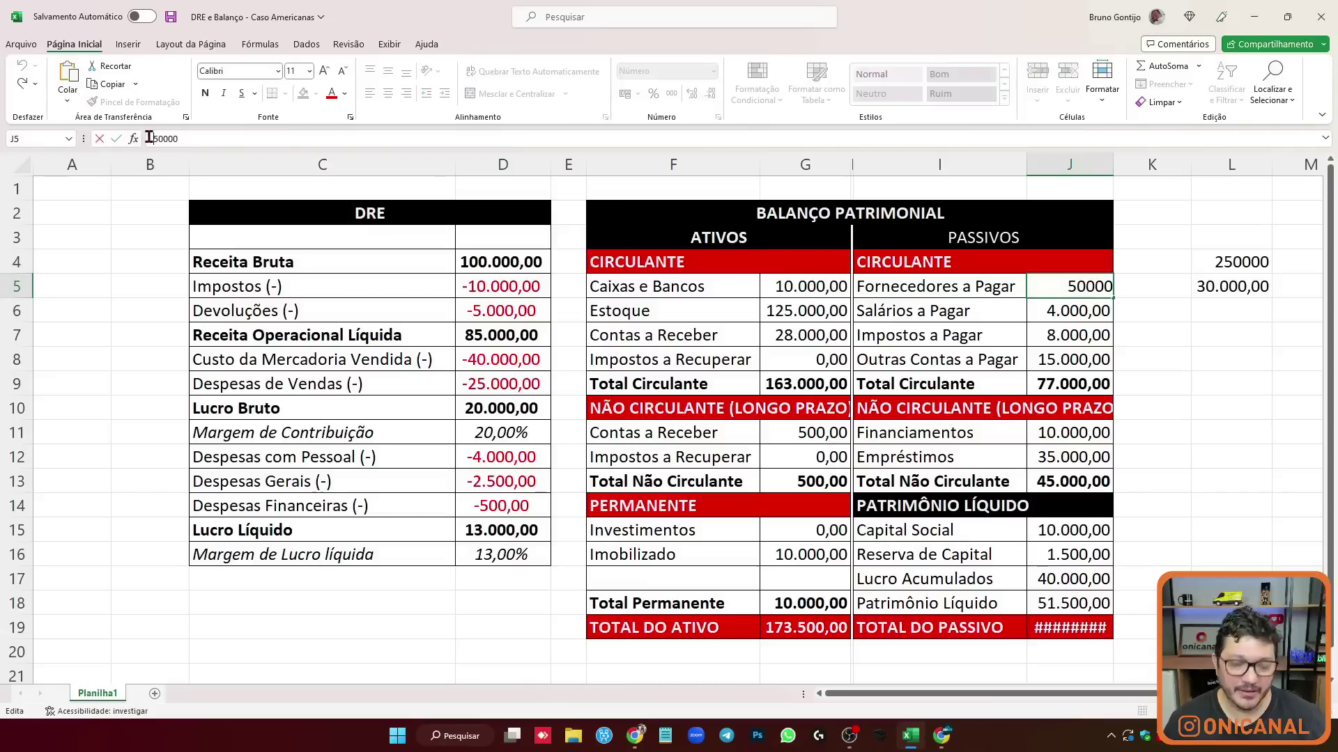
text(=)
text(-)
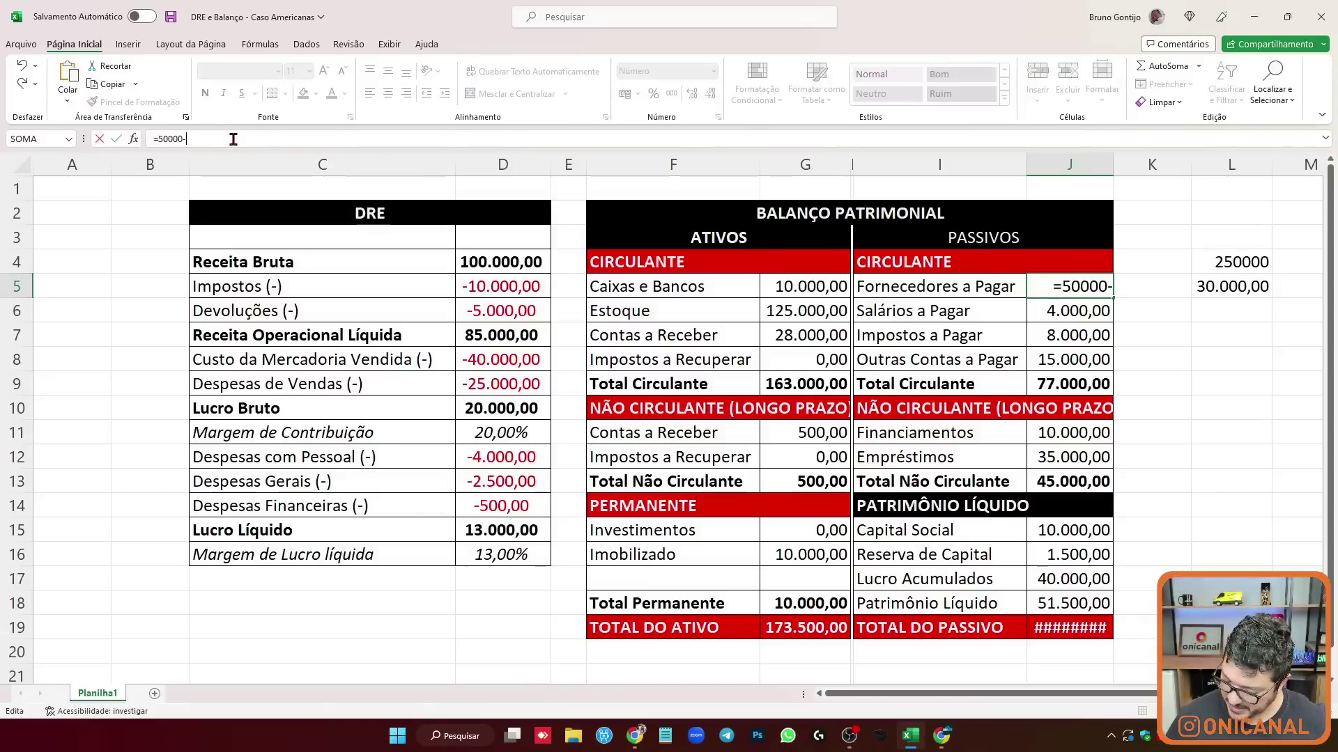
text(30000)
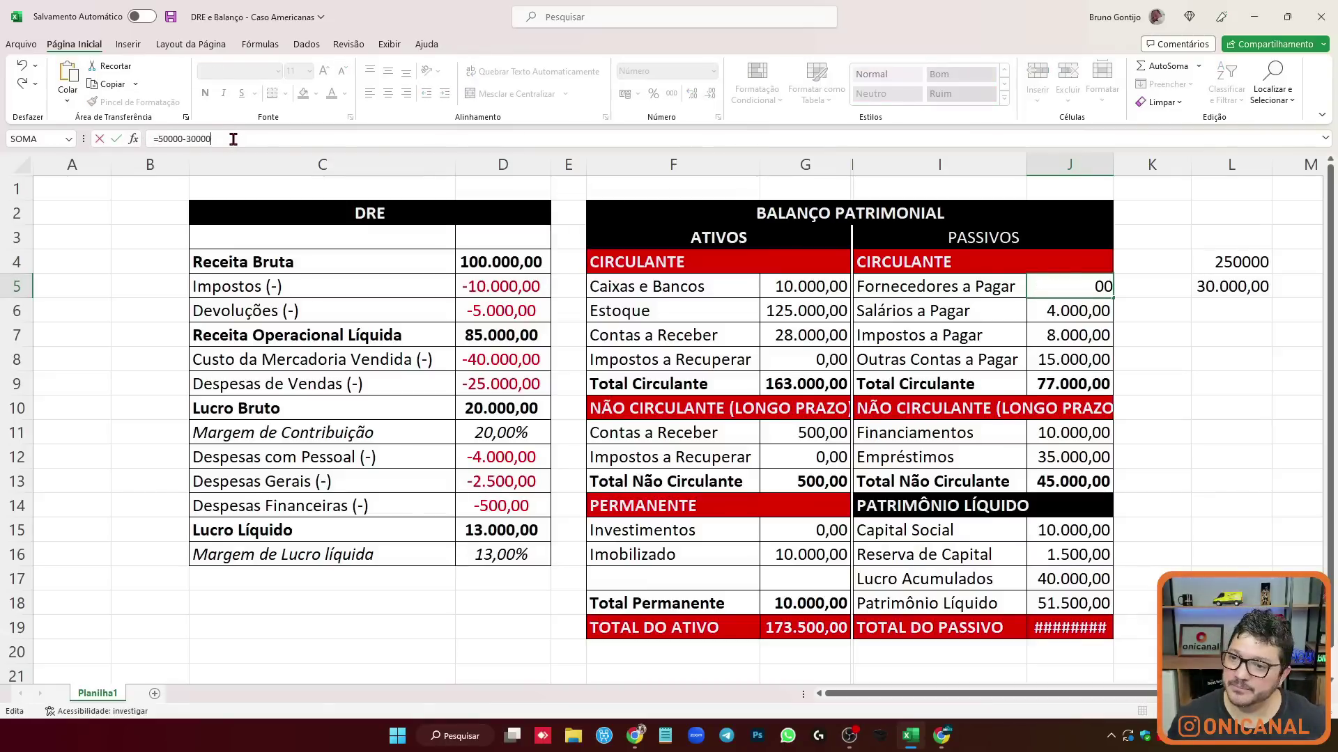
key(Return)
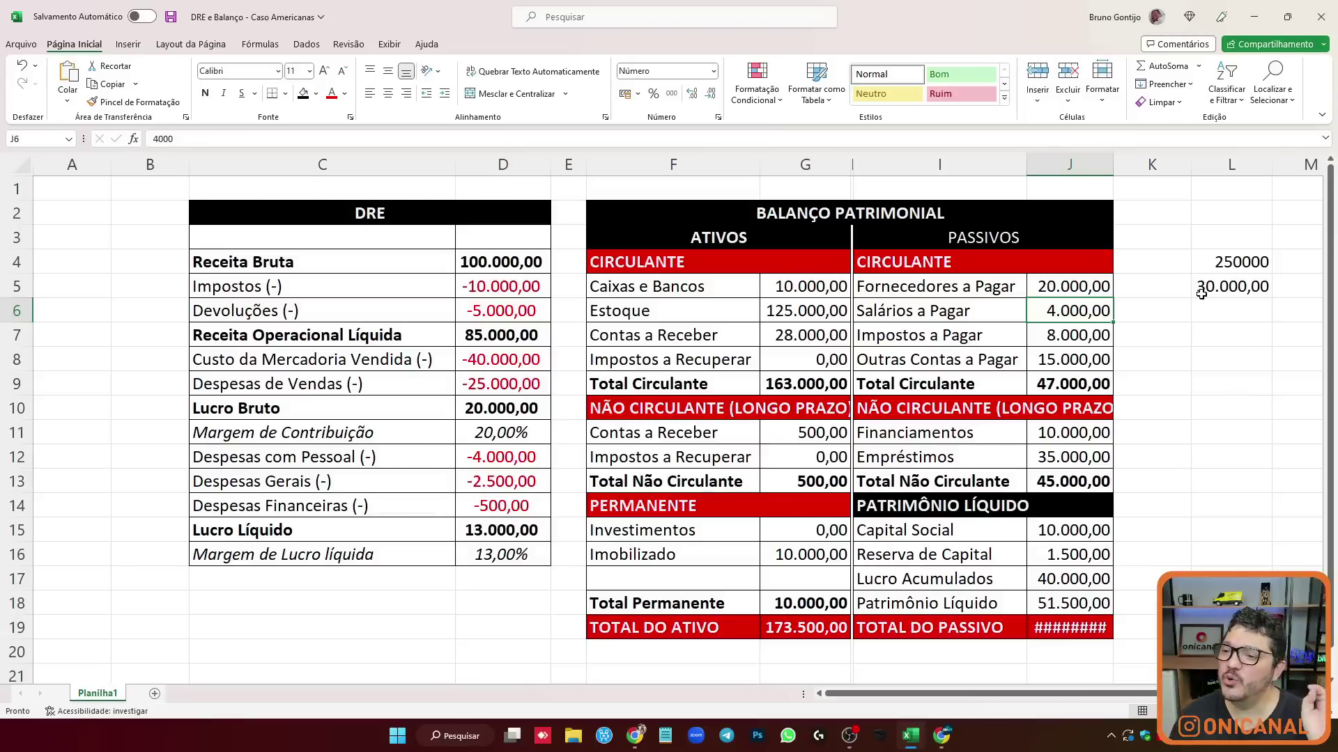
Enter 50000 in L7 beside the balance sheet.
click(1194, 339)
text(50000)
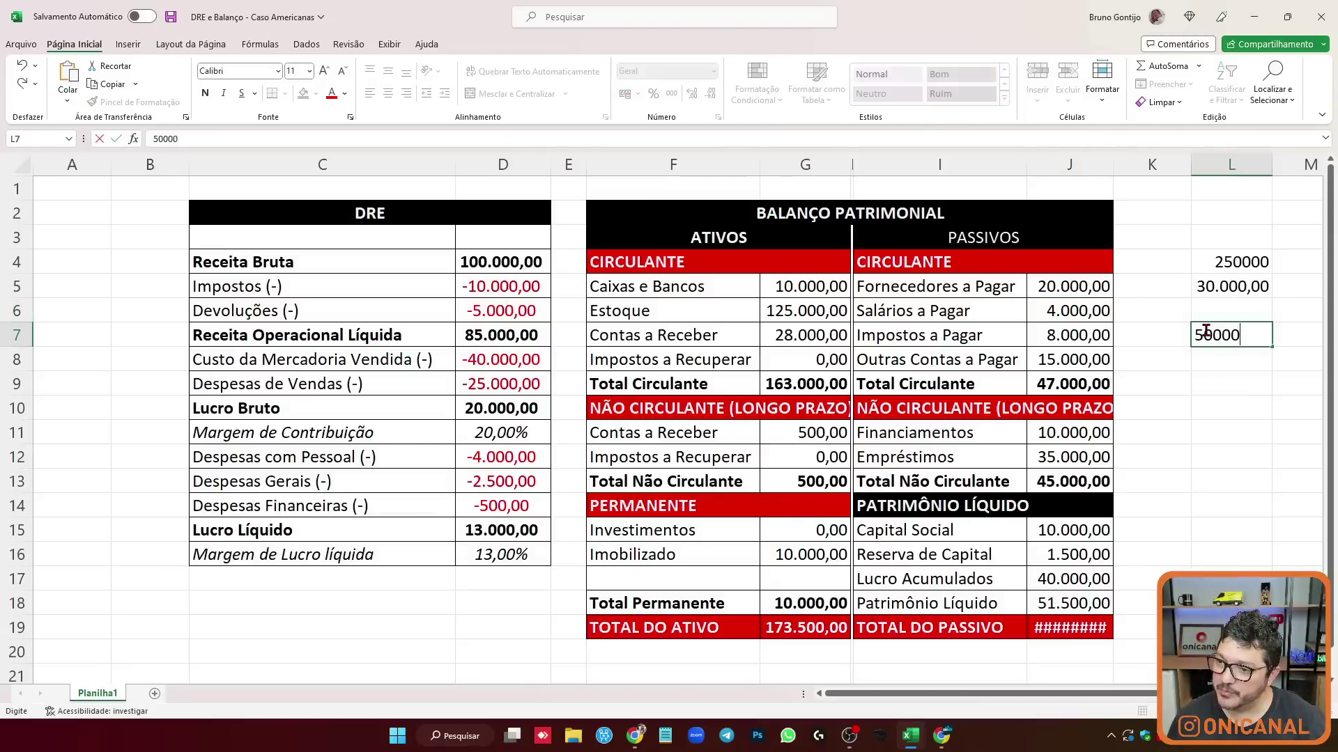
key(Return)
click(1194, 331)
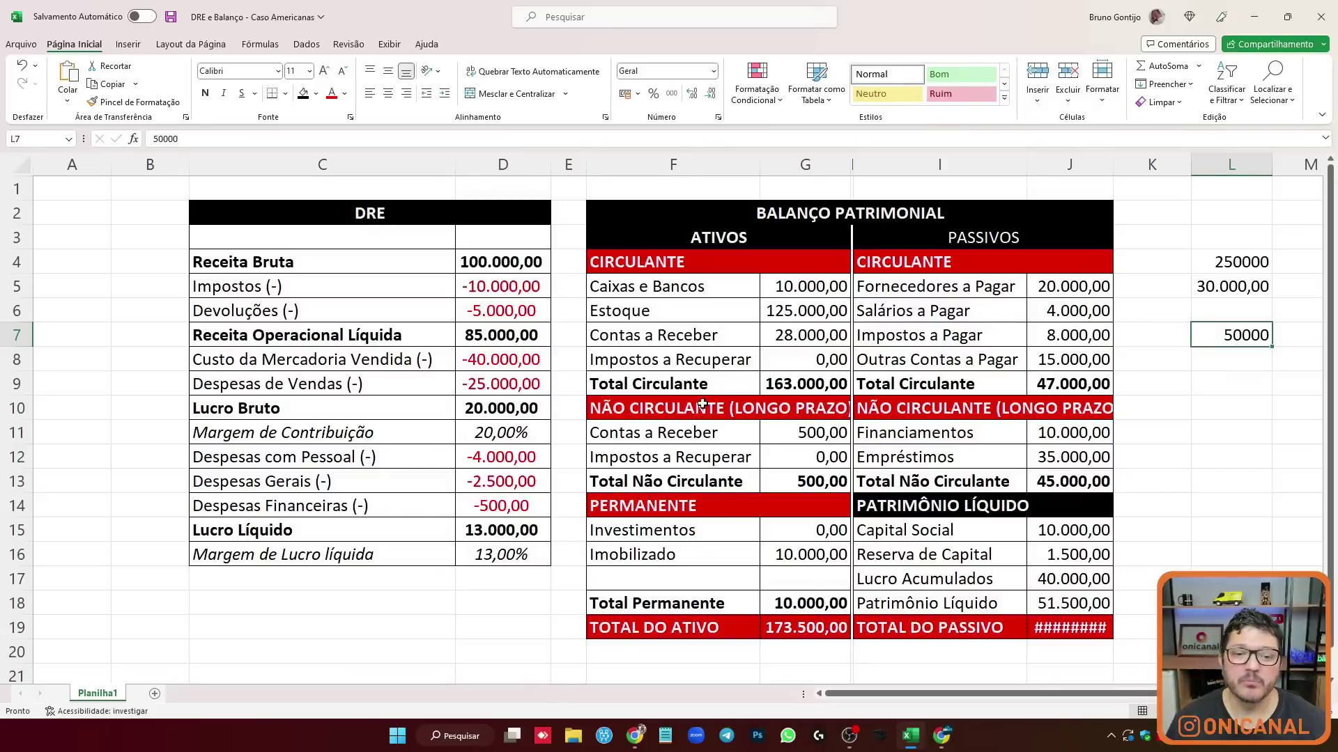
Set Despesas Financeiras in the DRE to -5000.
click(473, 508)
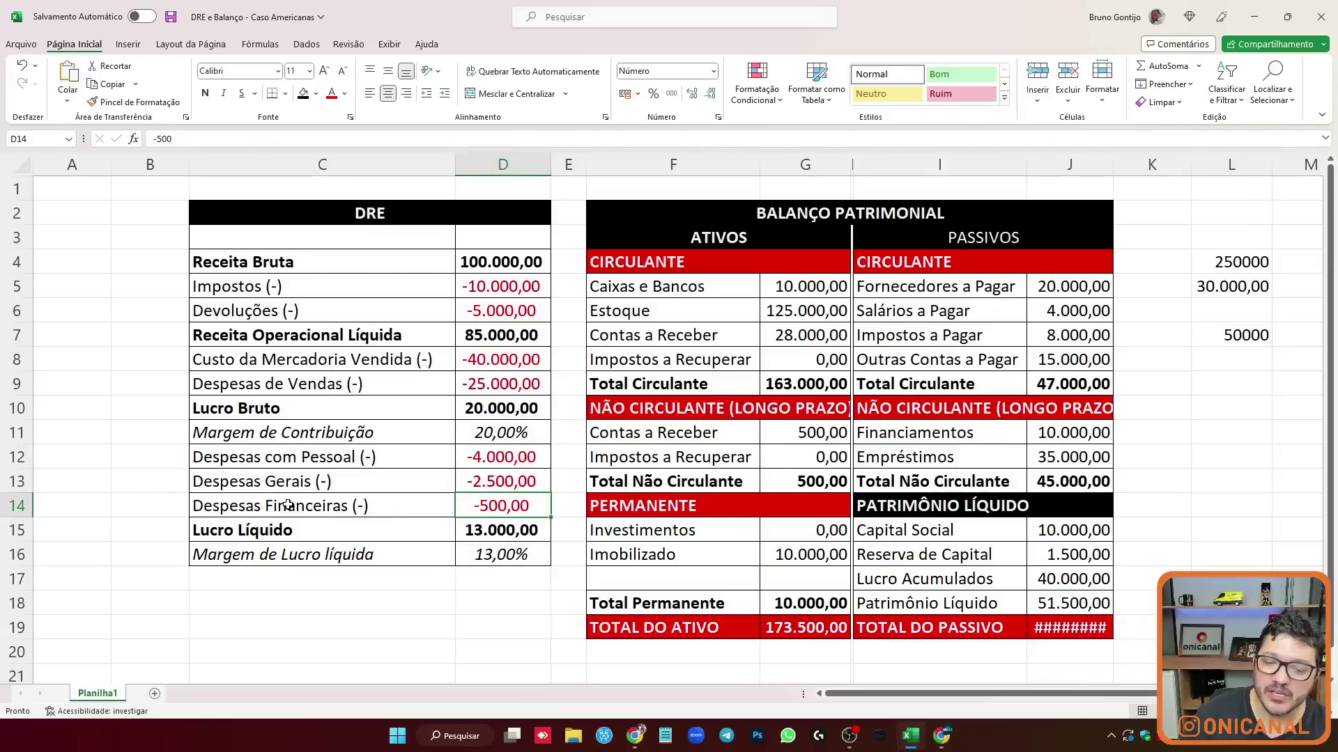
text(-5000)
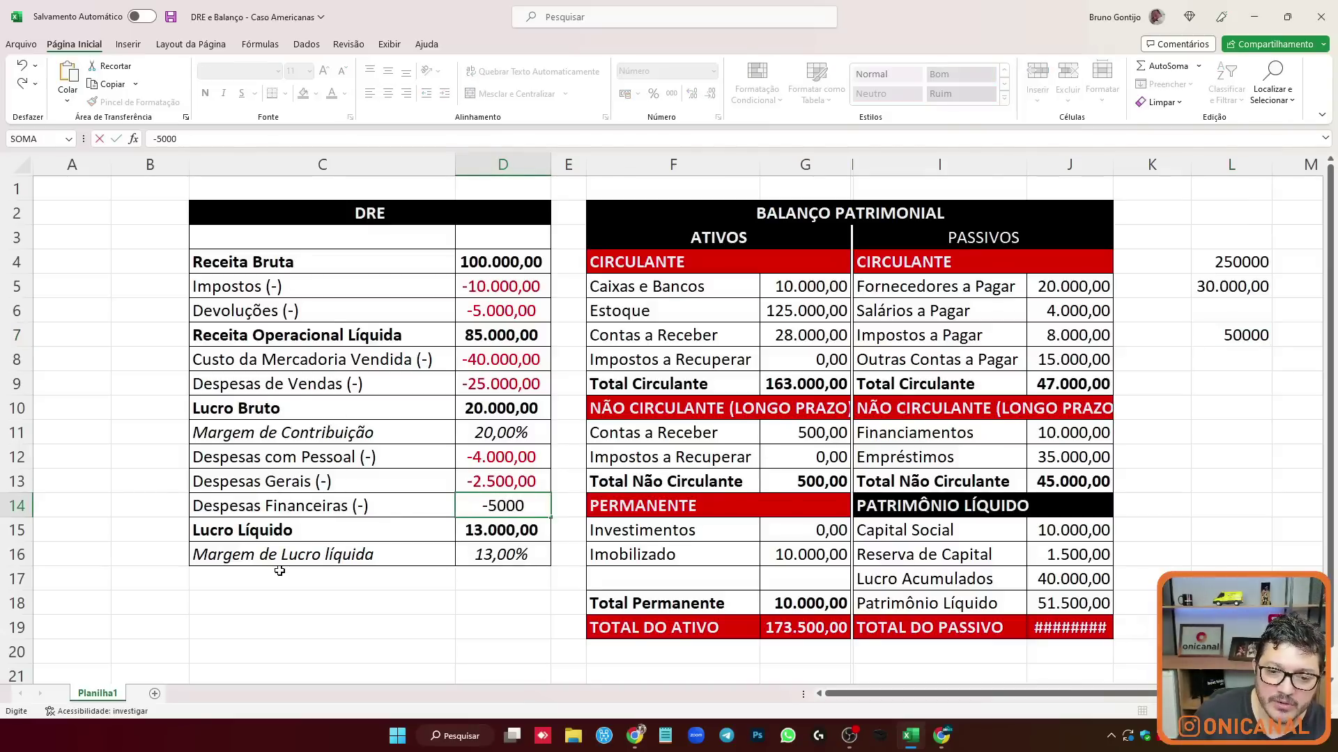
key(Return)
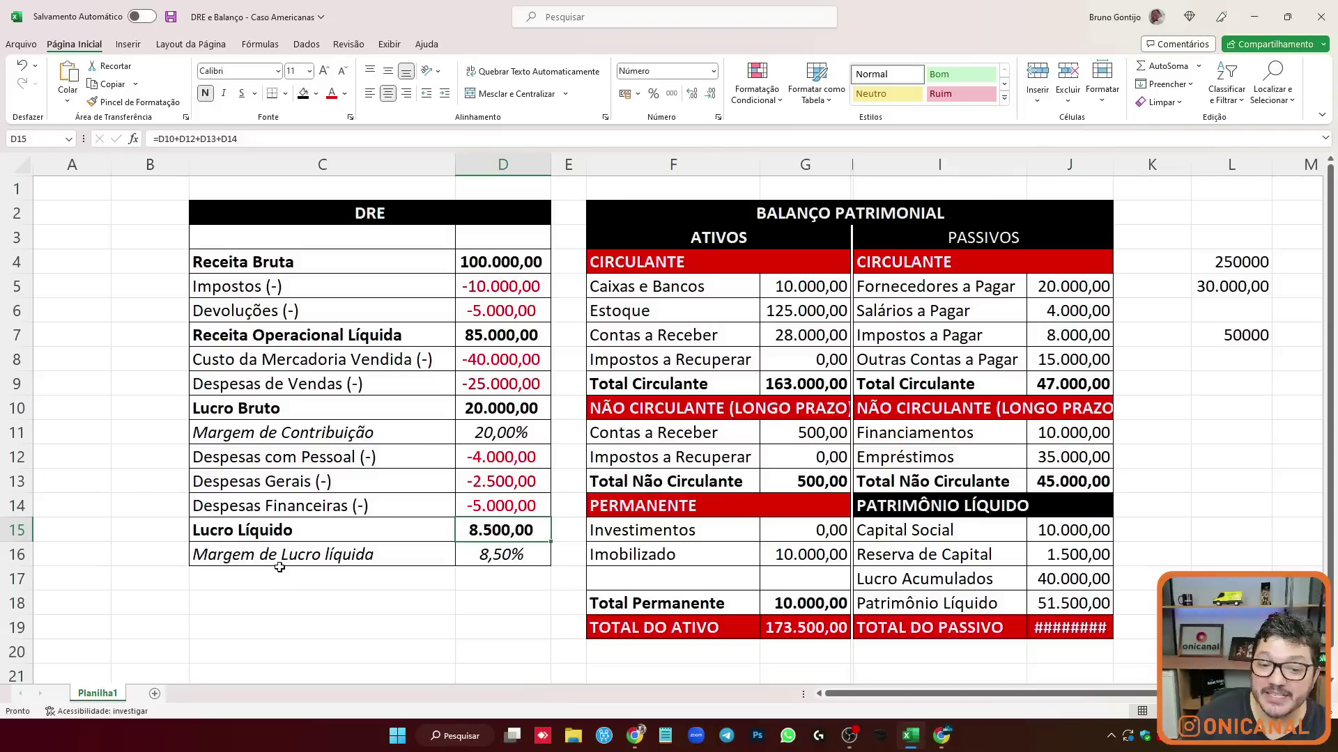
click(496, 507)
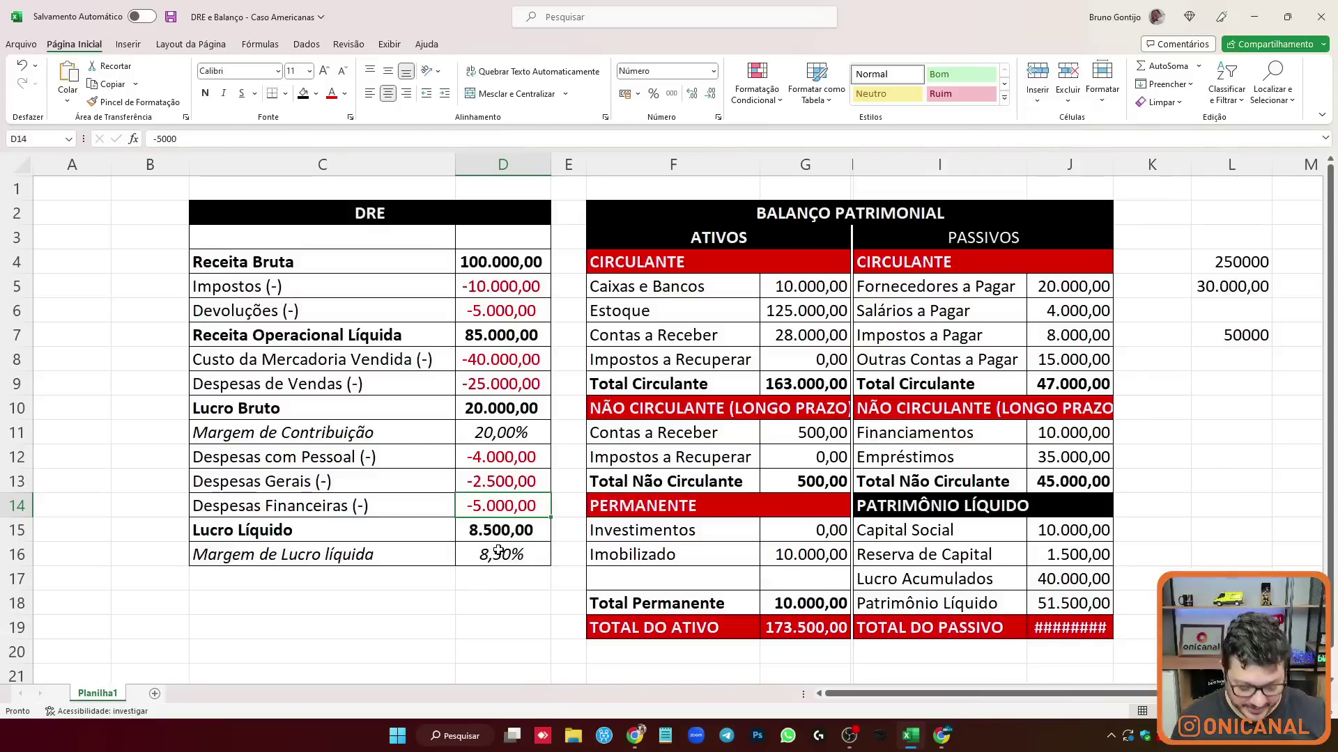
Undo the last Despesas Financeiras change, and select the Fornecedores a Pagar and Financiamentos amounts in the balance sheet's liabilities.
key(ctrl+z)
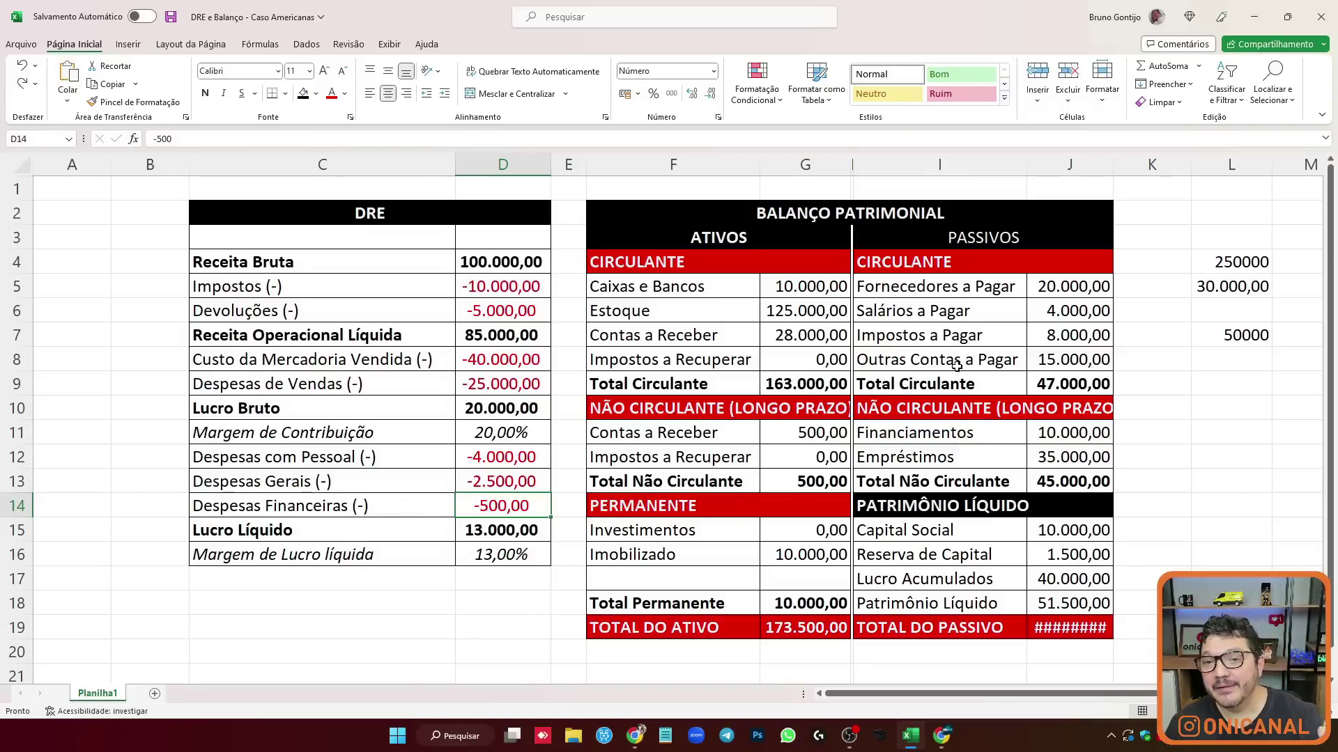
click(1056, 284)
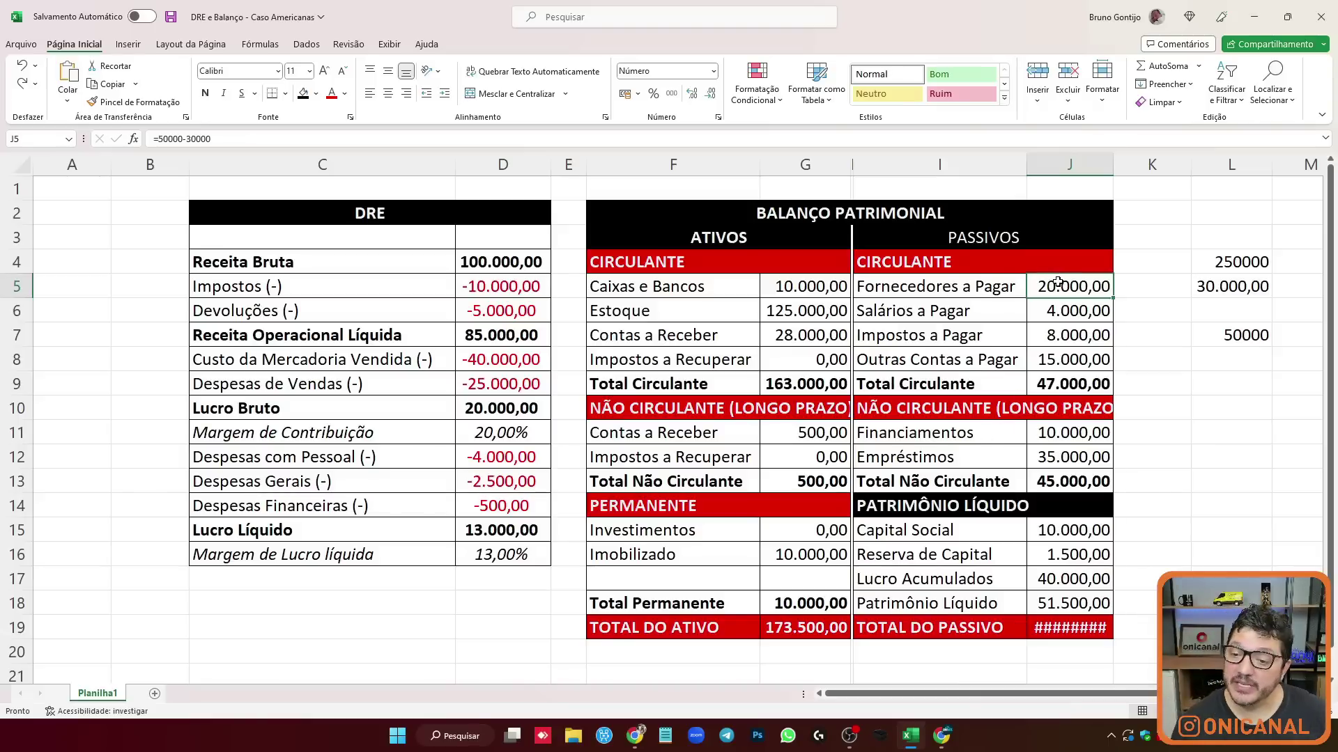
click(1075, 433)
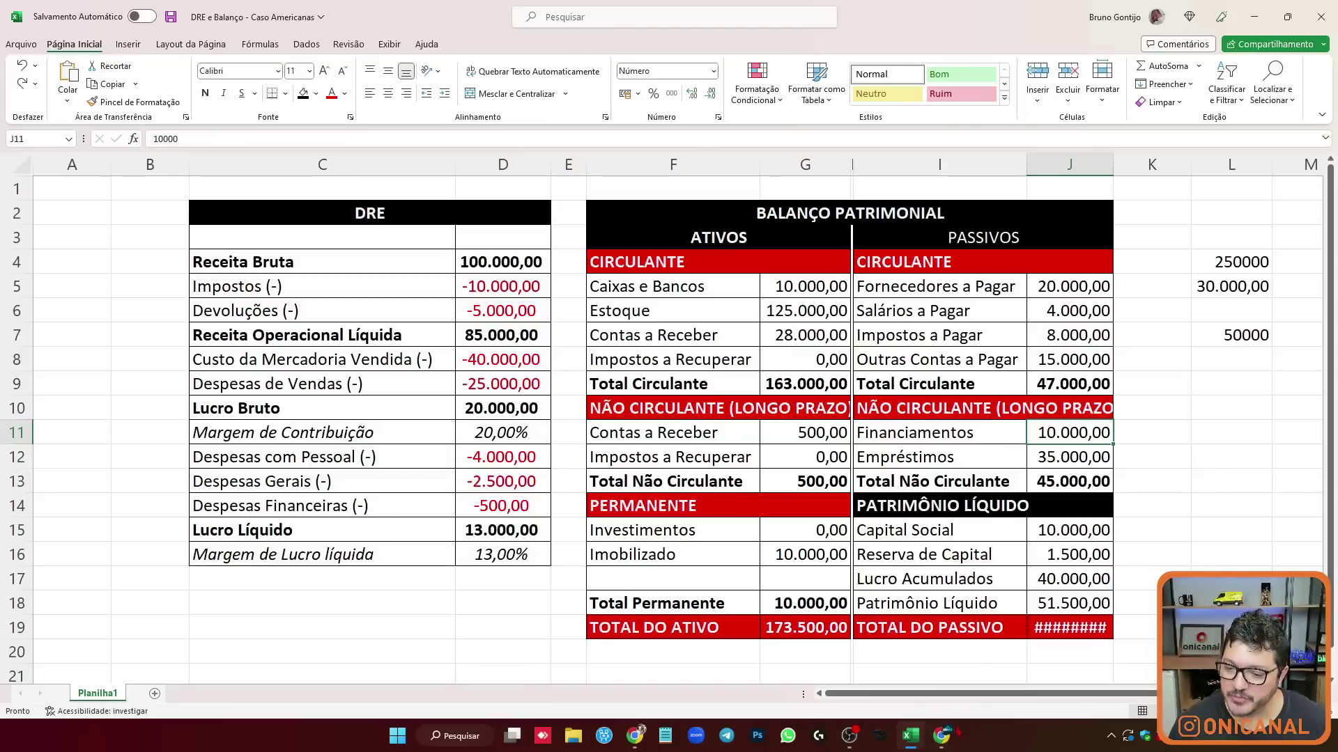
Switch to the Americanas 3T22 results PDF in Chrome and examine the non-current Empréstimos e financiamentos amount in the second figures column.
click(941, 736)
click(945, 9)
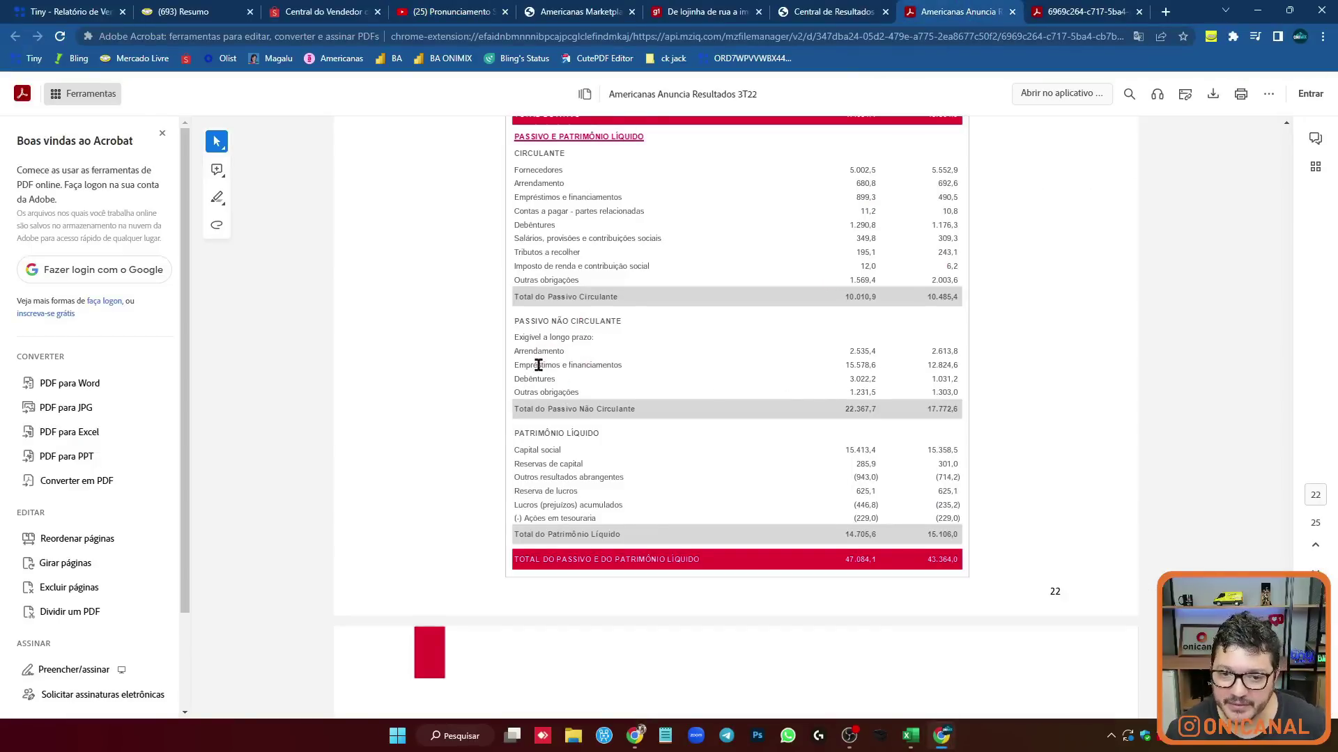
drag(925, 365, 971, 369)
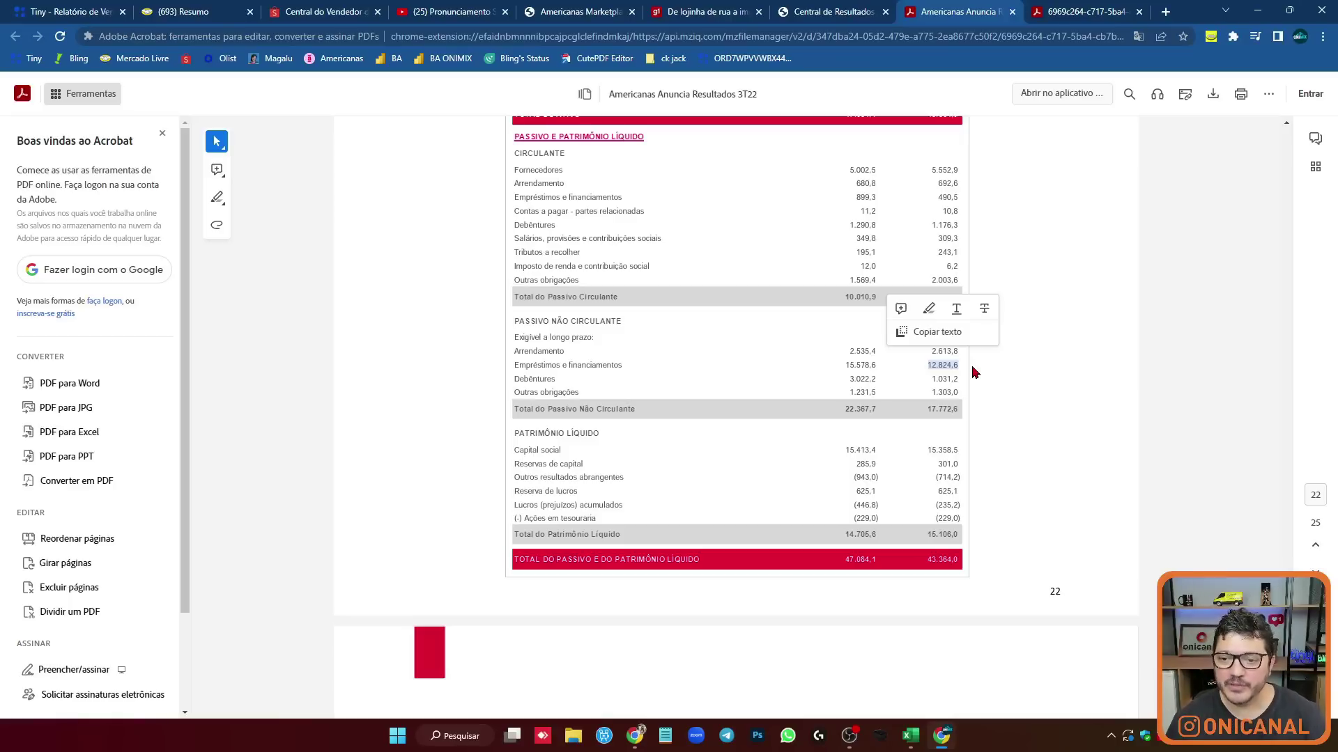
click(550, 372)
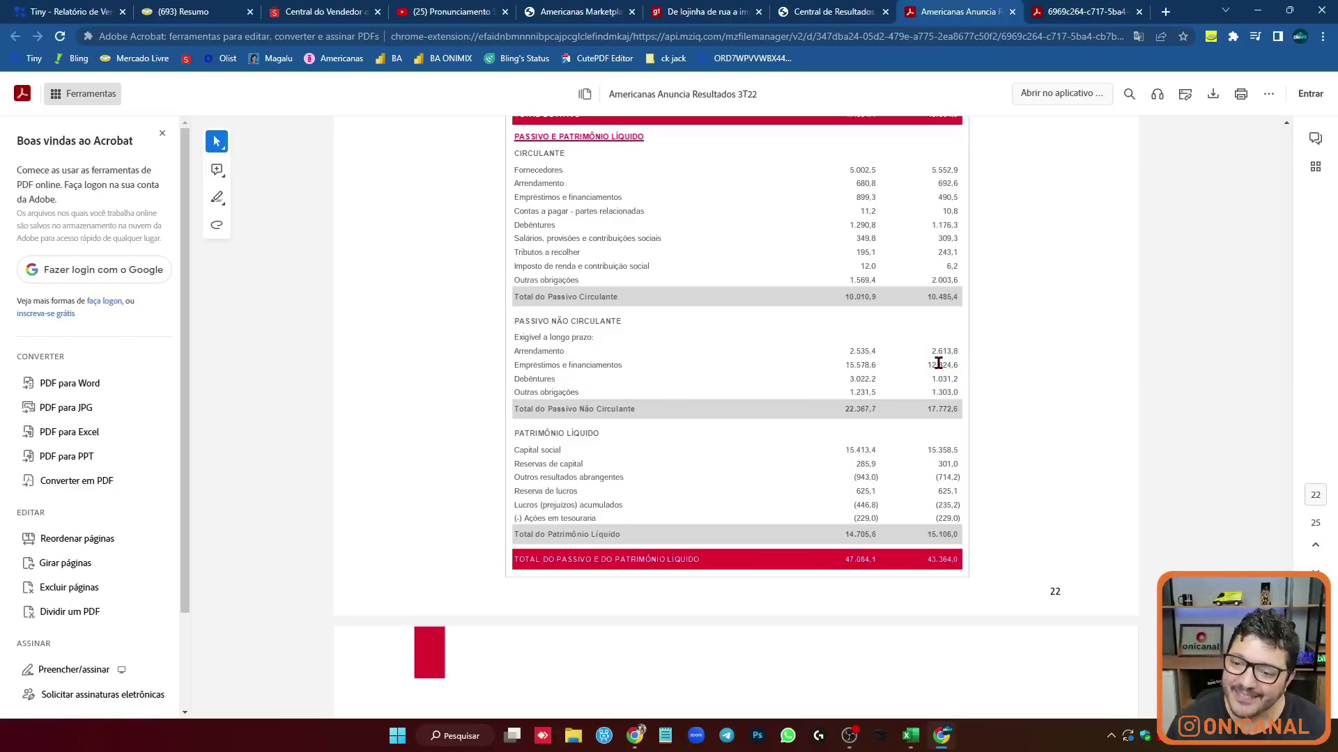